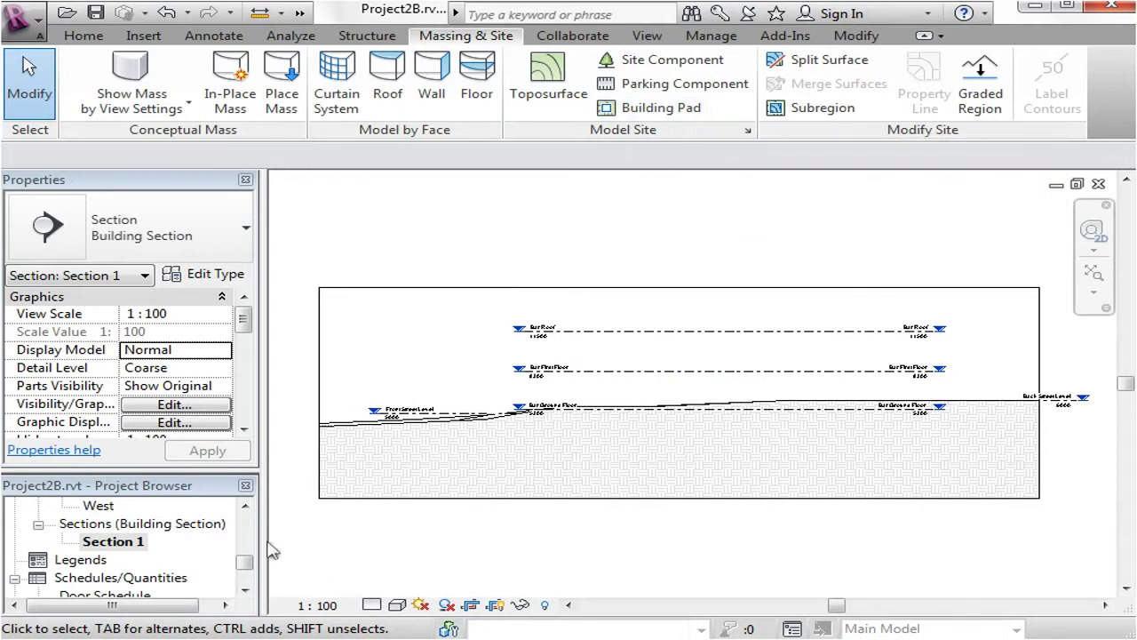
Open the Site floor plan and zoom in on the central building outline and contours
{"action": "left_click", "coordinate": [246, 505]}
{"action": "left_click_drag", "start_coordinate": [246, 507], "coordinate": [246, 508]}
{"action": "double_click", "coordinate": [95, 541]}
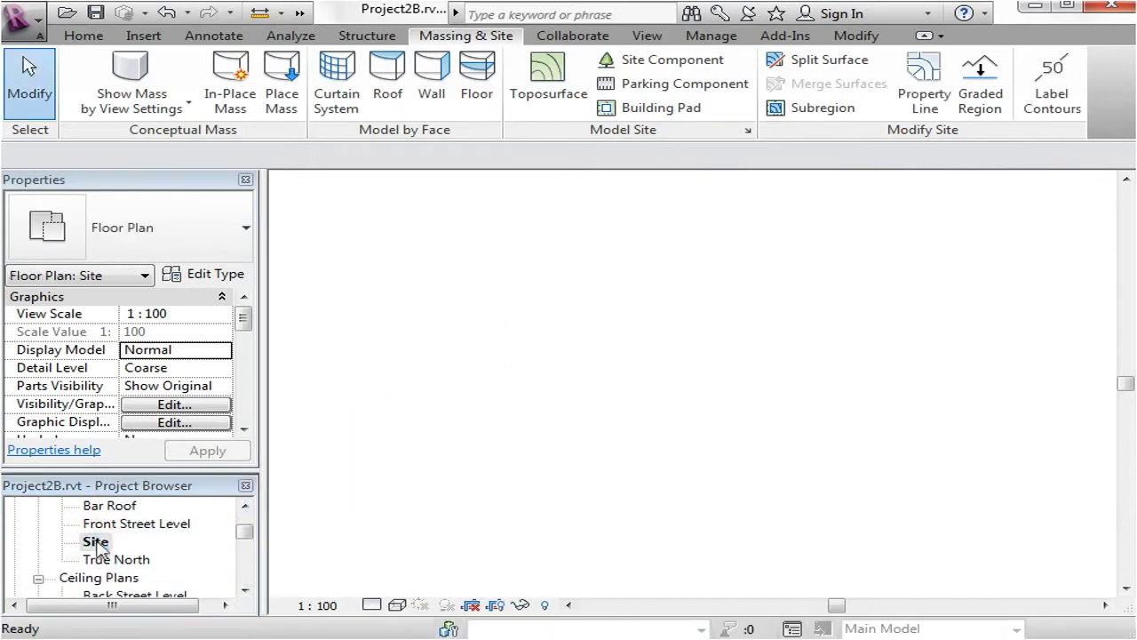
{"action": "middle_click_drag", "start_coordinate": [669, 323], "coordinate": [681, 295]}
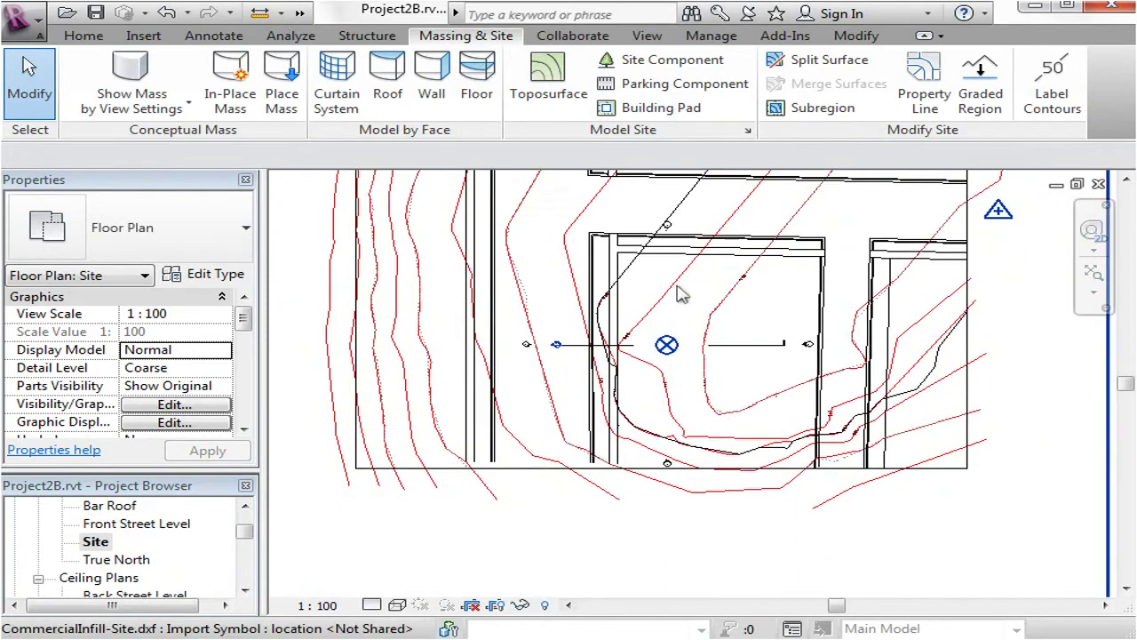
{"action": "scroll", "coordinate": [707, 342], "scroll_direction": "up", "scroll_amount": 3}
{"action": "middle_click_drag", "start_coordinate": [662, 351], "coordinate": [659, 447]}
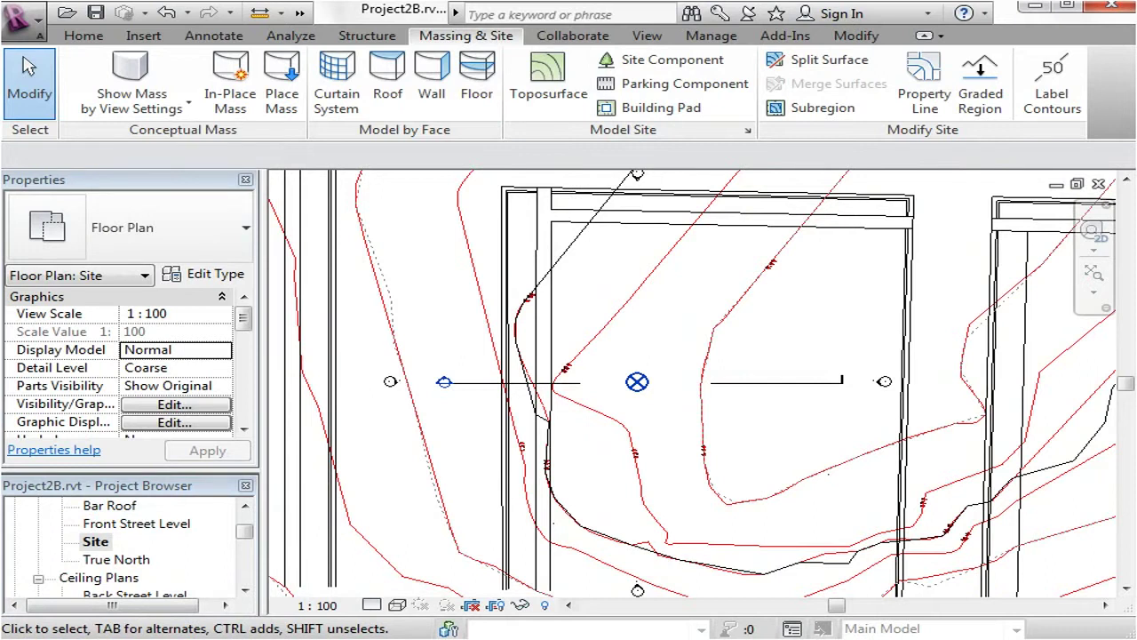
{"action": "middle_click_drag", "start_coordinate": [870, 498], "coordinate": [790, 470]}
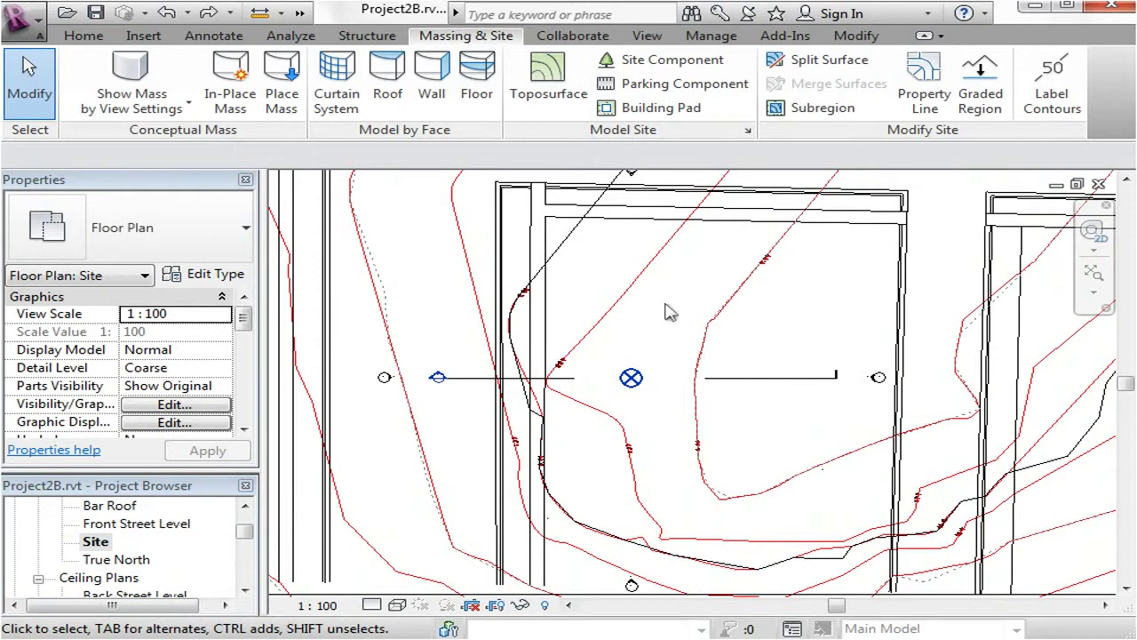
Using VG, turn on the SITE BOUNDARY layer of CommercialInfill-Site.dxf in the Site view
{"action": "key", "text": "v"}
{"action": "key", "text": "g"}
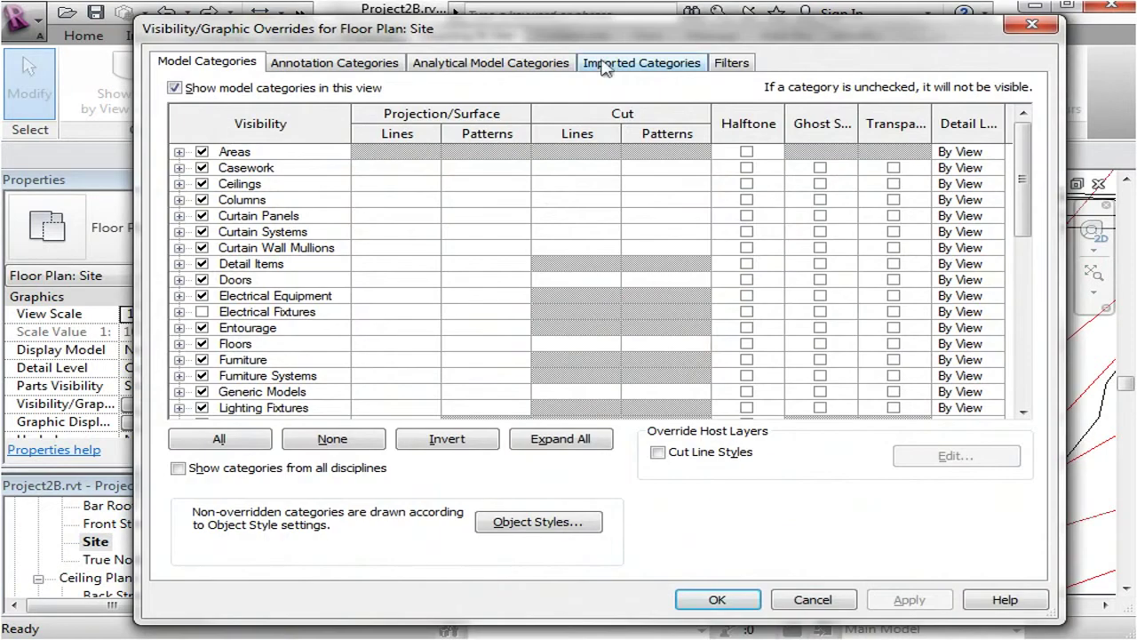
{"action": "left_click", "coordinate": [605, 64]}
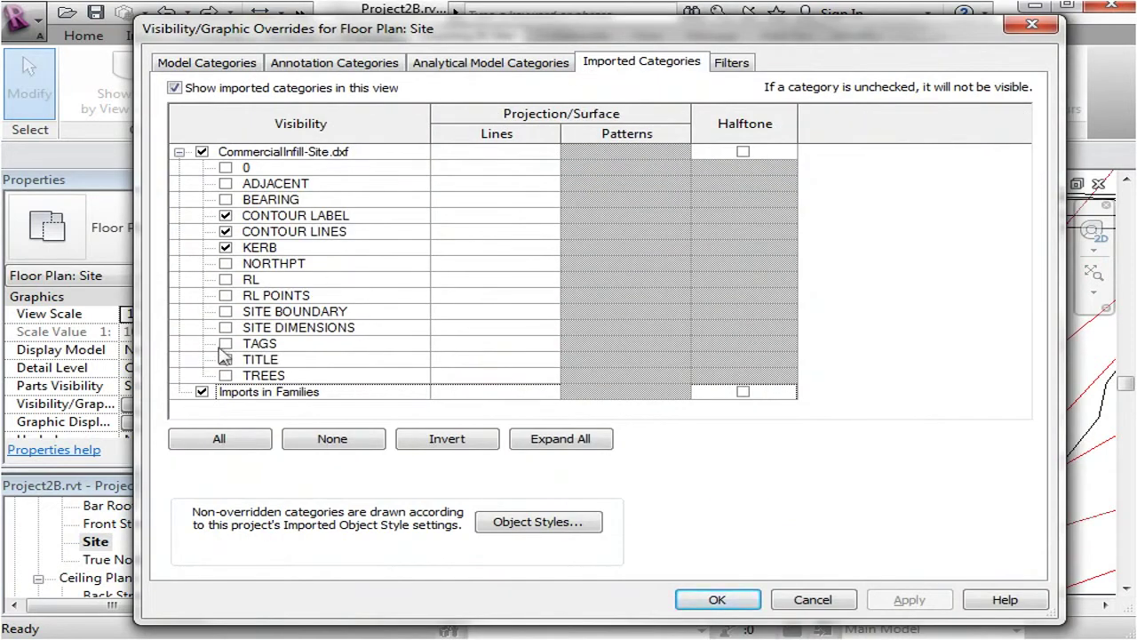
{"action": "left_click", "coordinate": [226, 311]}
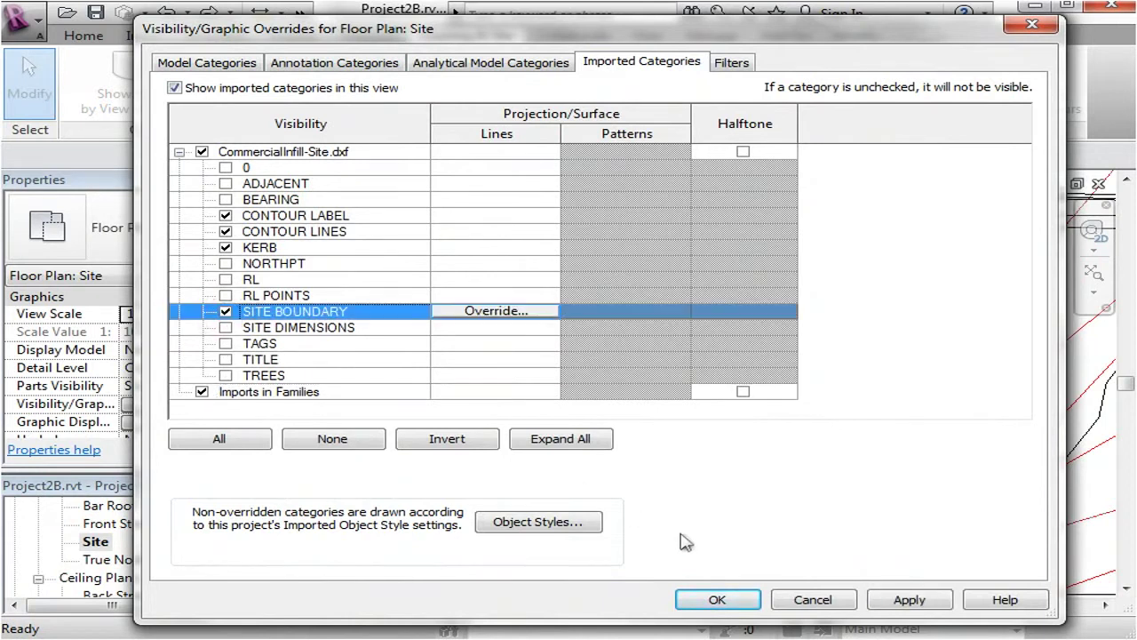
{"action": "left_click", "coordinate": [902, 602]}
{"action": "left_click", "coordinate": [719, 599]}
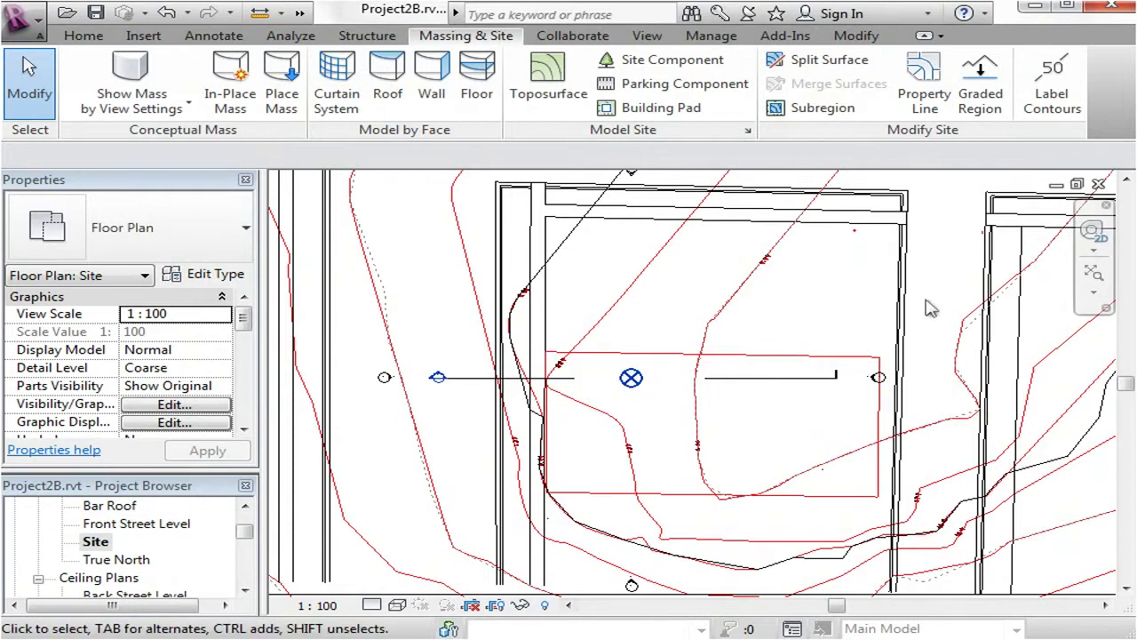
Start a building pad and pick the top, left and right wall edges and the site boundary's top line
{"action": "left_click", "coordinate": [686, 110]}
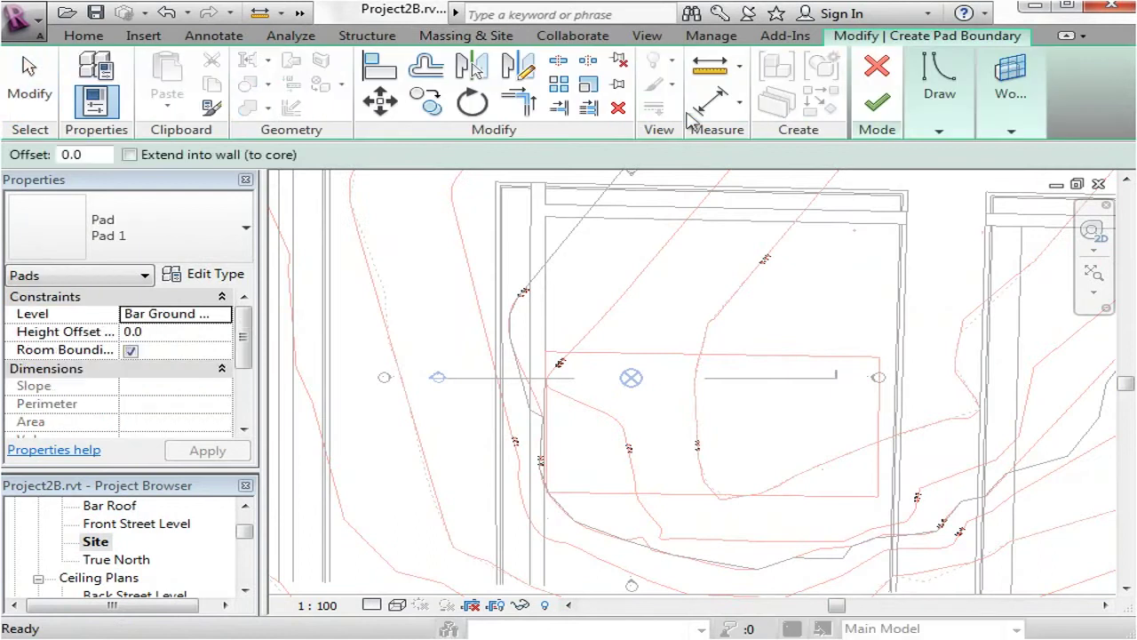
{"action": "left_click", "coordinate": [939, 127]}
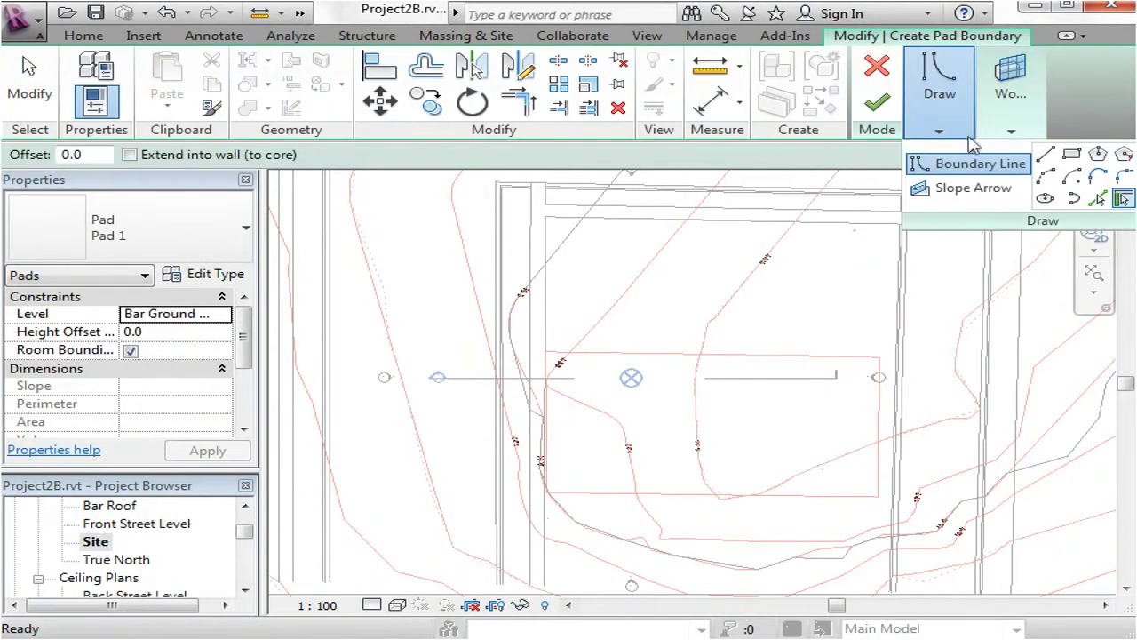
{"action": "left_click", "coordinate": [1100, 200]}
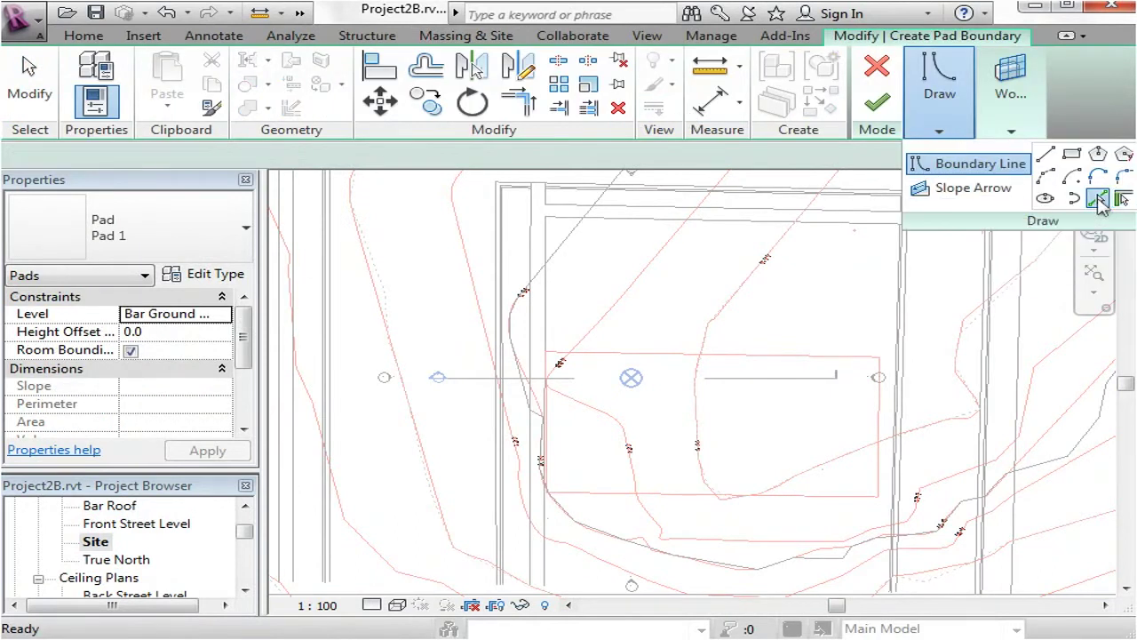
{"action": "left_click", "coordinate": [642, 228]}
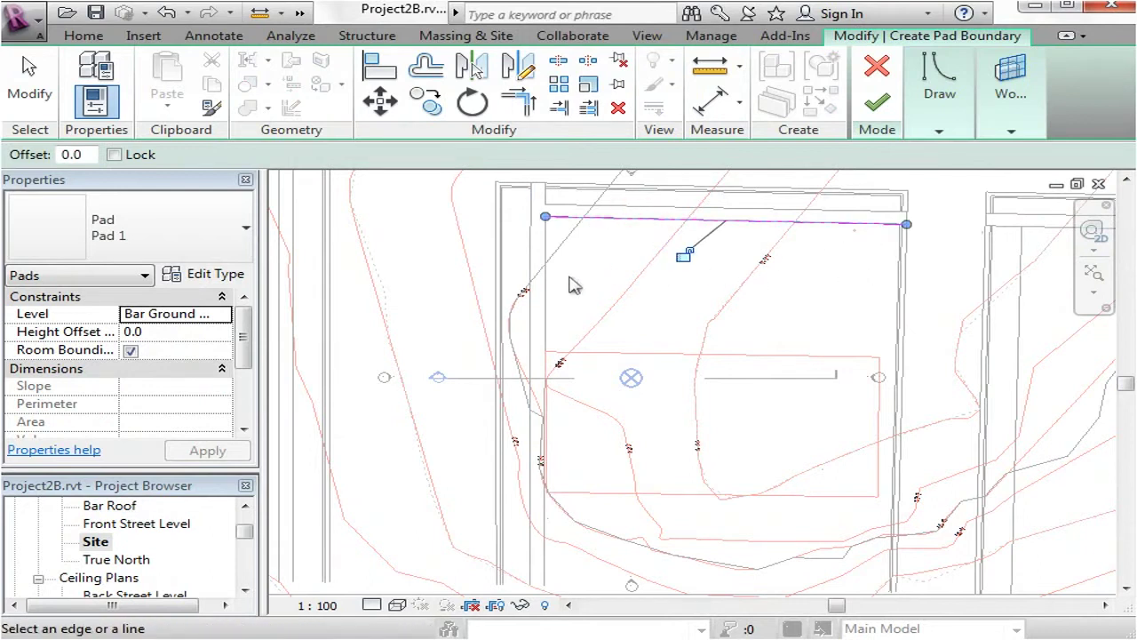
{"action": "left_click", "coordinate": [550, 294]}
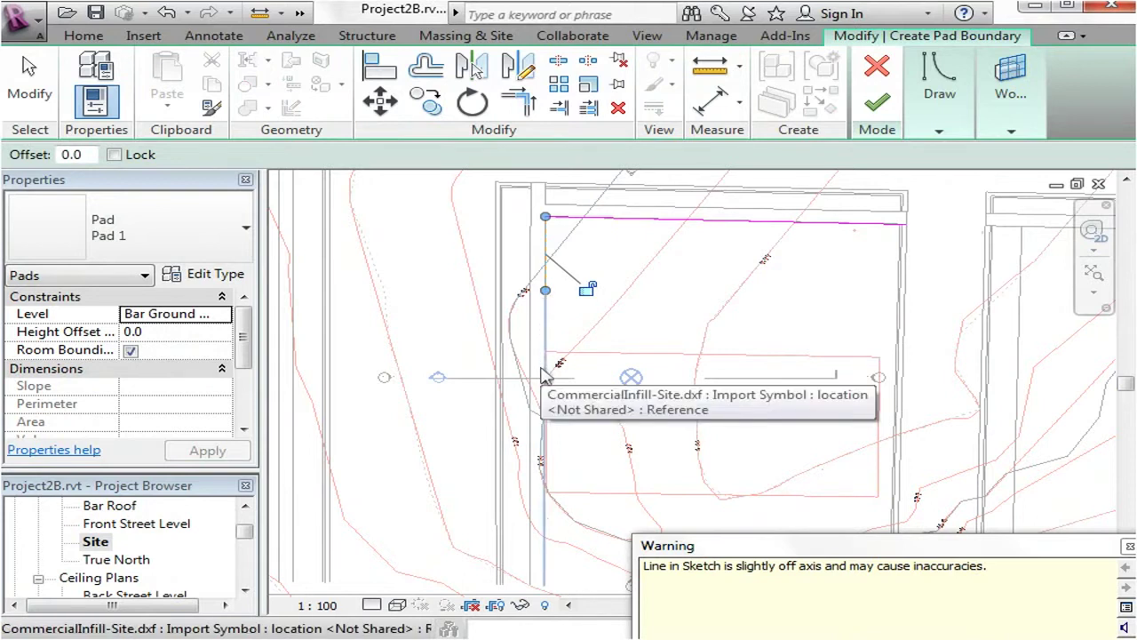
{"action": "left_click", "coordinate": [1126, 546]}
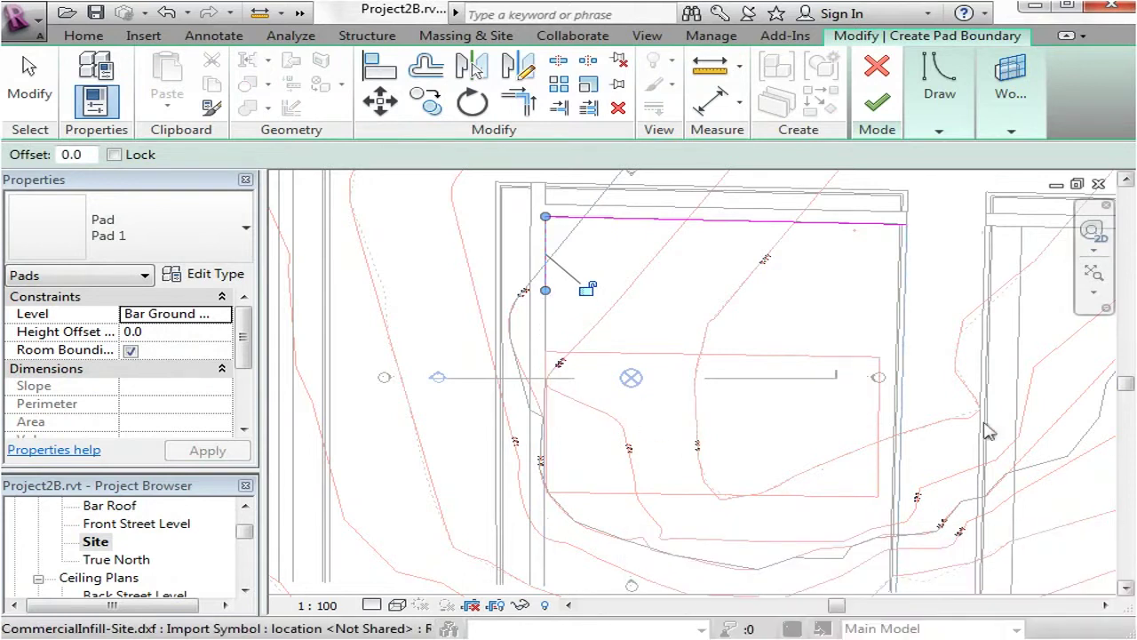
{"action": "left_click", "coordinate": [678, 358]}
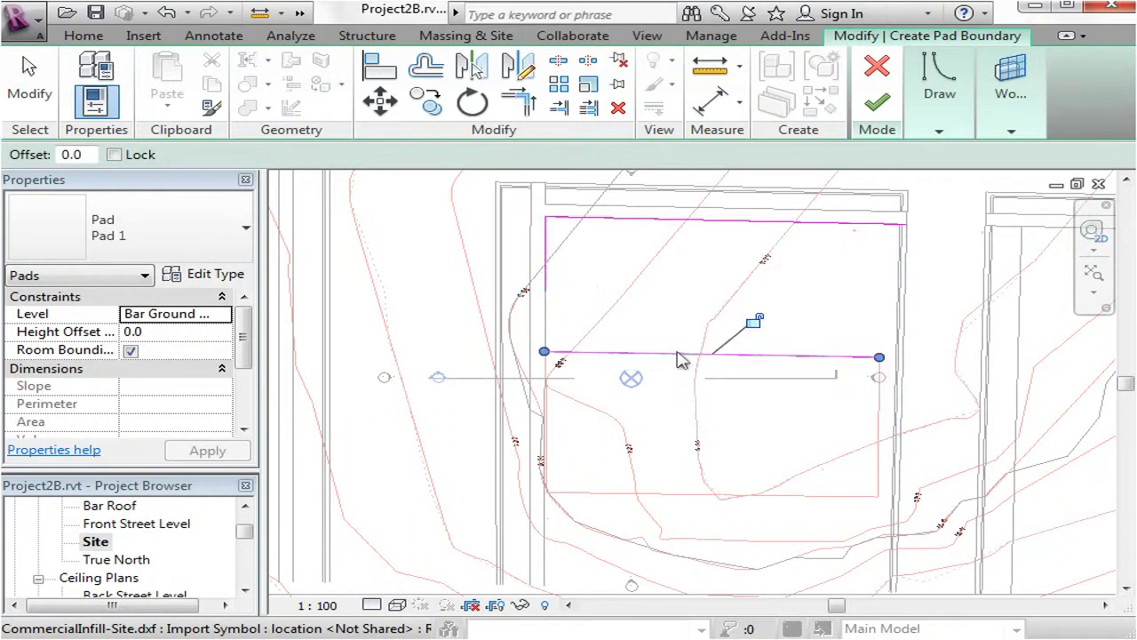
{"action": "left_click", "coordinate": [900, 277]}
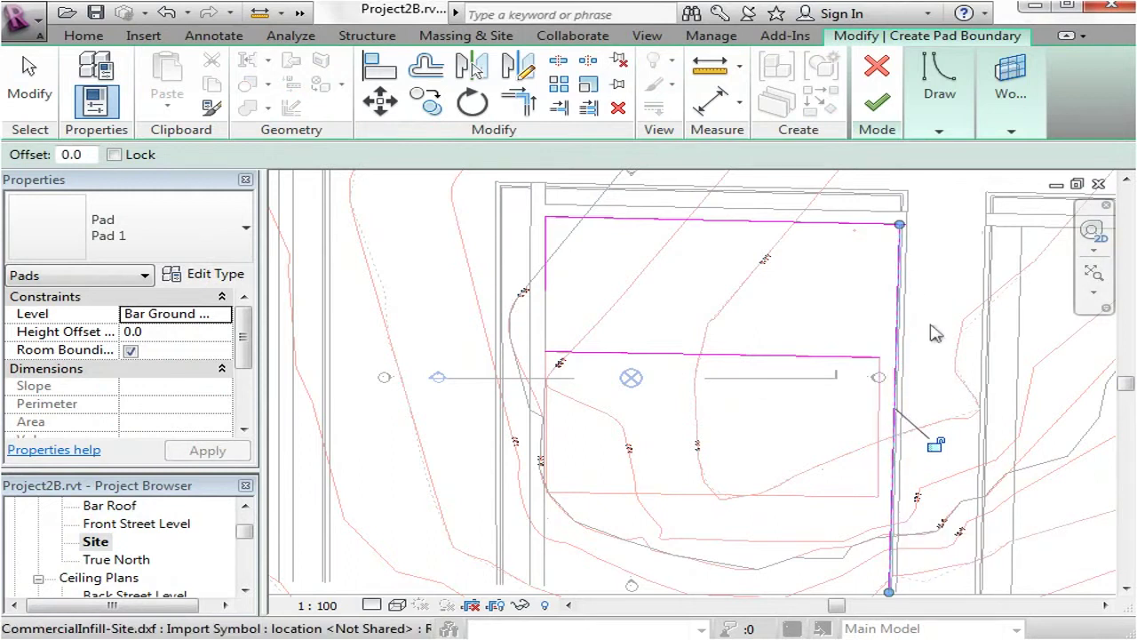
Join the left, right, top and bottom pad lines at all four corners with Trim/Extend to Corner
{"action": "left_click", "coordinate": [528, 104]}
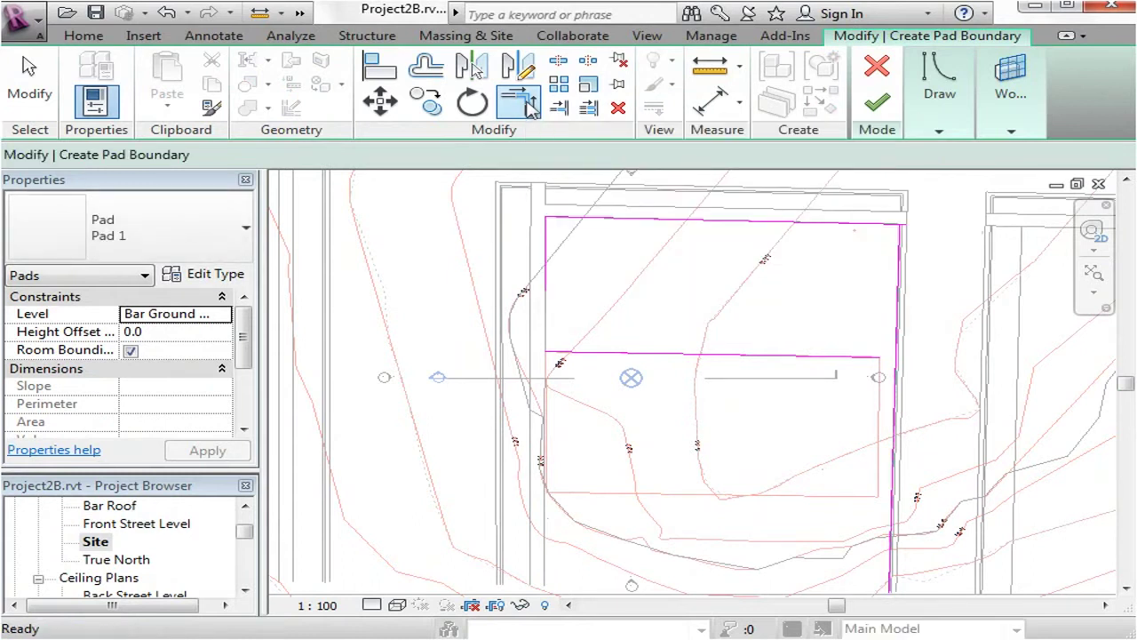
{"action": "left_click", "coordinate": [549, 278]}
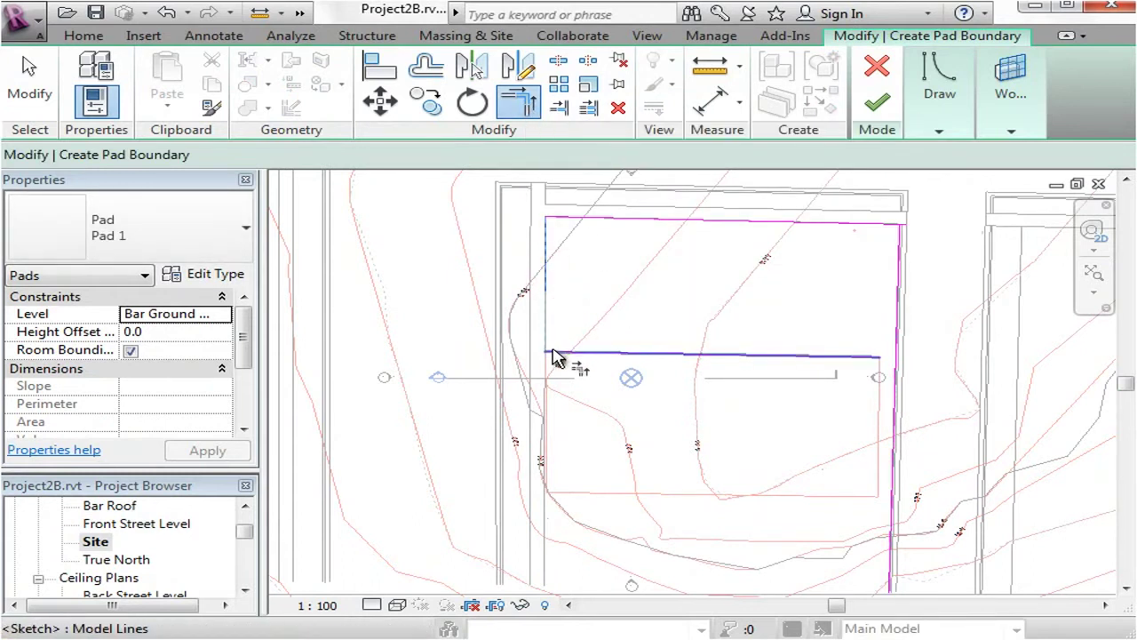
{"action": "left_click", "coordinate": [552, 356]}
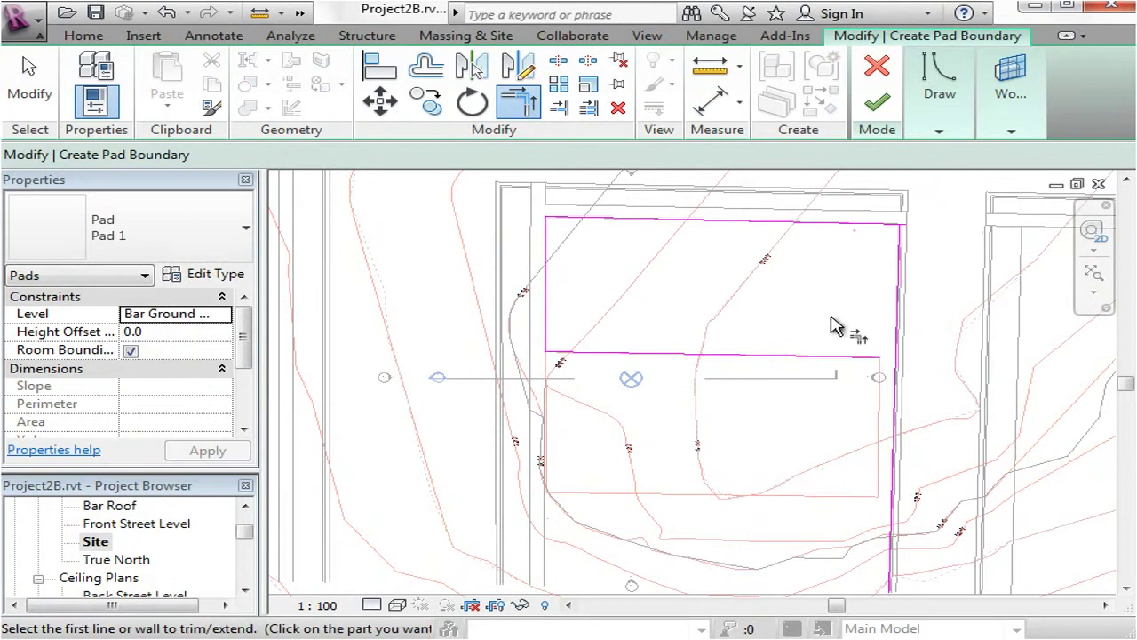
{"action": "left_click", "coordinate": [899, 297]}
{"action": "left_click", "coordinate": [862, 357]}
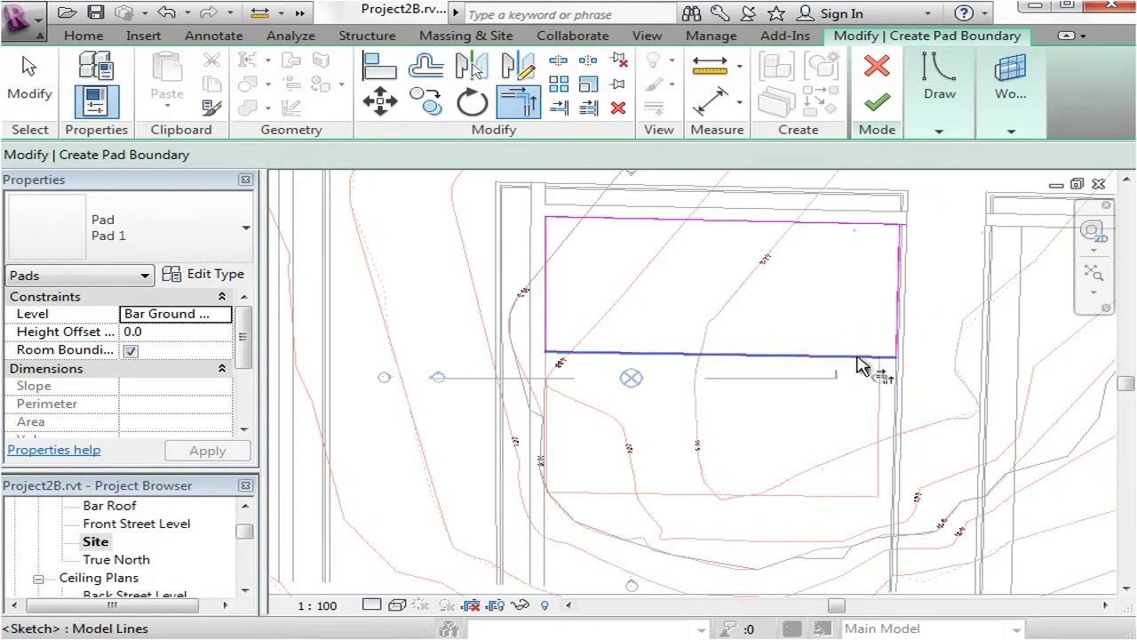
{"action": "left_click", "coordinate": [899, 255]}
{"action": "left_click", "coordinate": [859, 223]}
{"action": "left_click", "coordinate": [569, 222]}
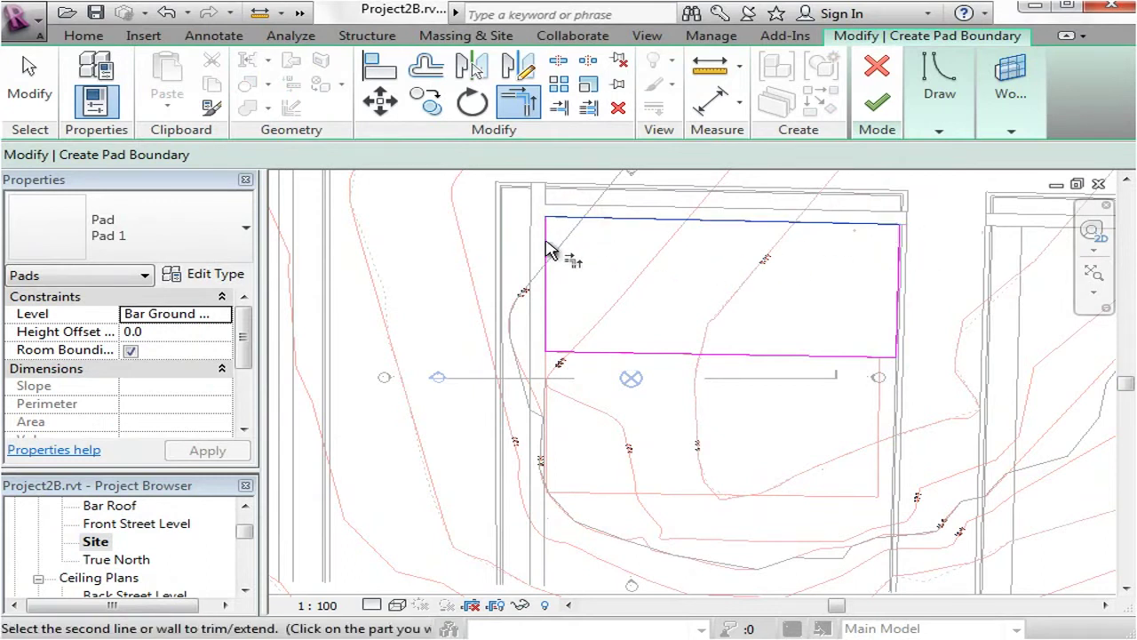
{"action": "left_click", "coordinate": [549, 252]}
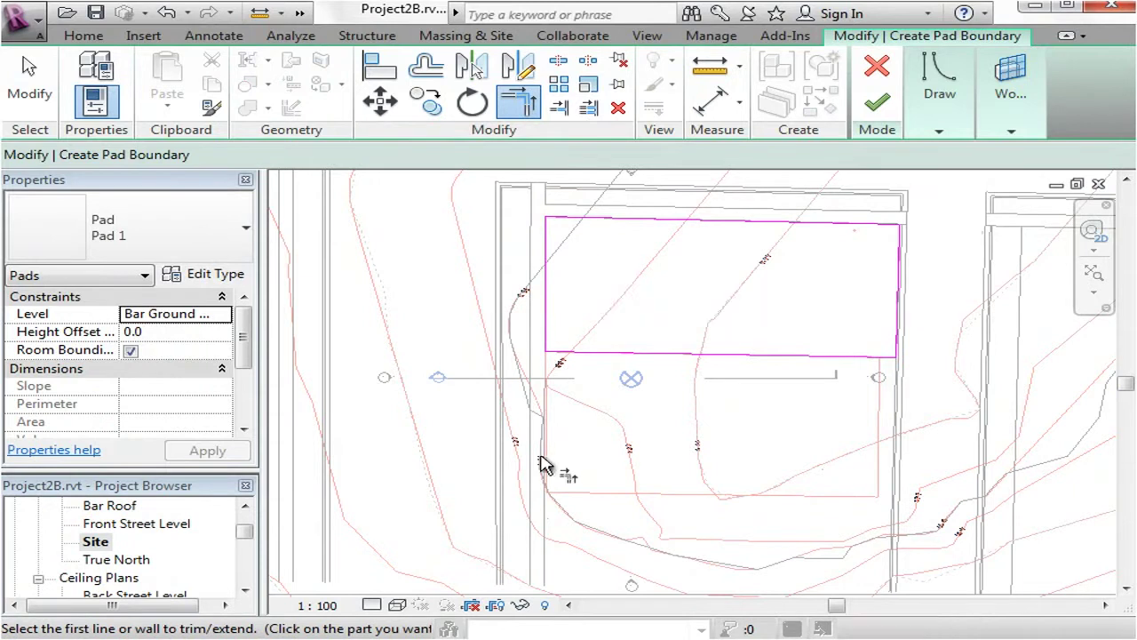
{"action": "left_click", "coordinate": [573, 355]}
{"action": "left_click", "coordinate": [900, 239]}
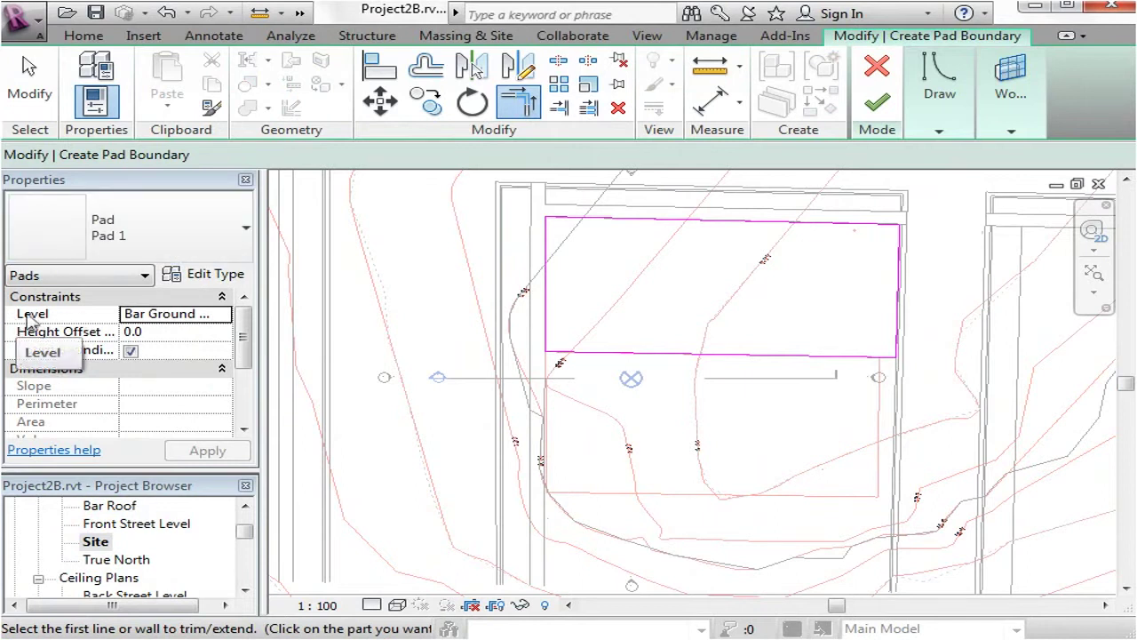
Set the pad's level to Front Street Level and its structure layer thickness to 150
{"action": "left_click", "coordinate": [222, 314]}
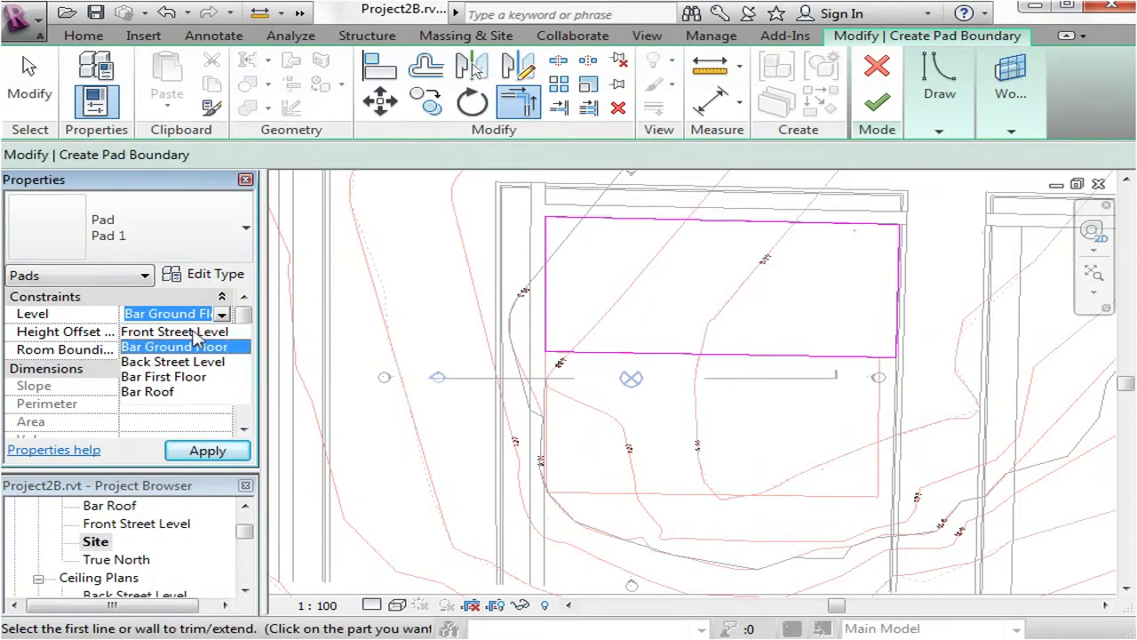
{"action": "left_click", "coordinate": [195, 332]}
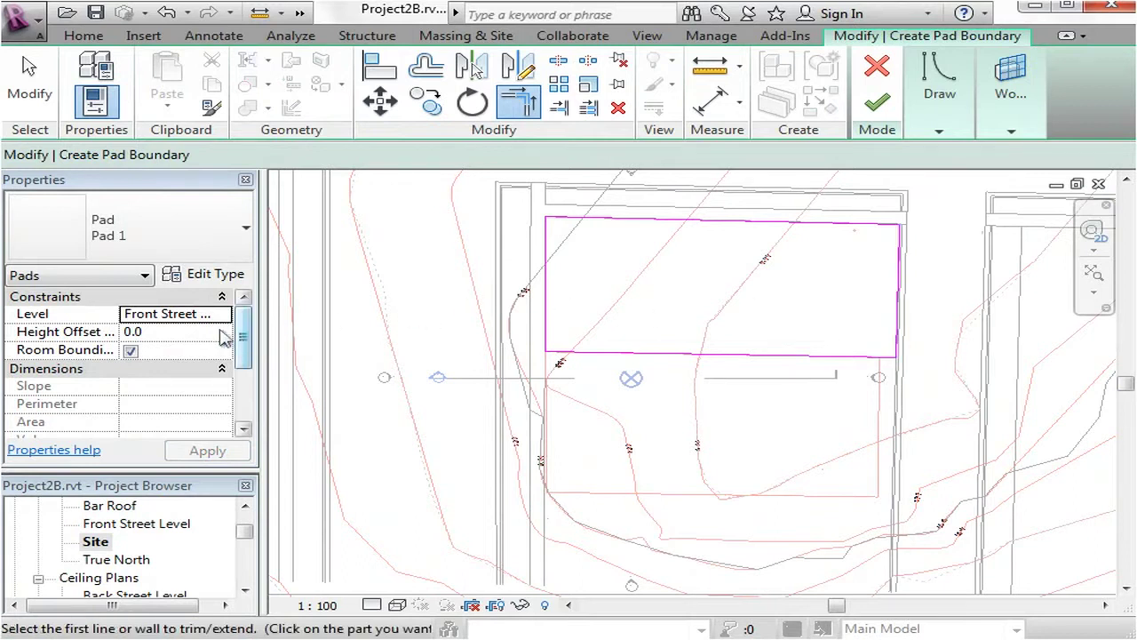
{"action": "left_click", "coordinate": [199, 277]}
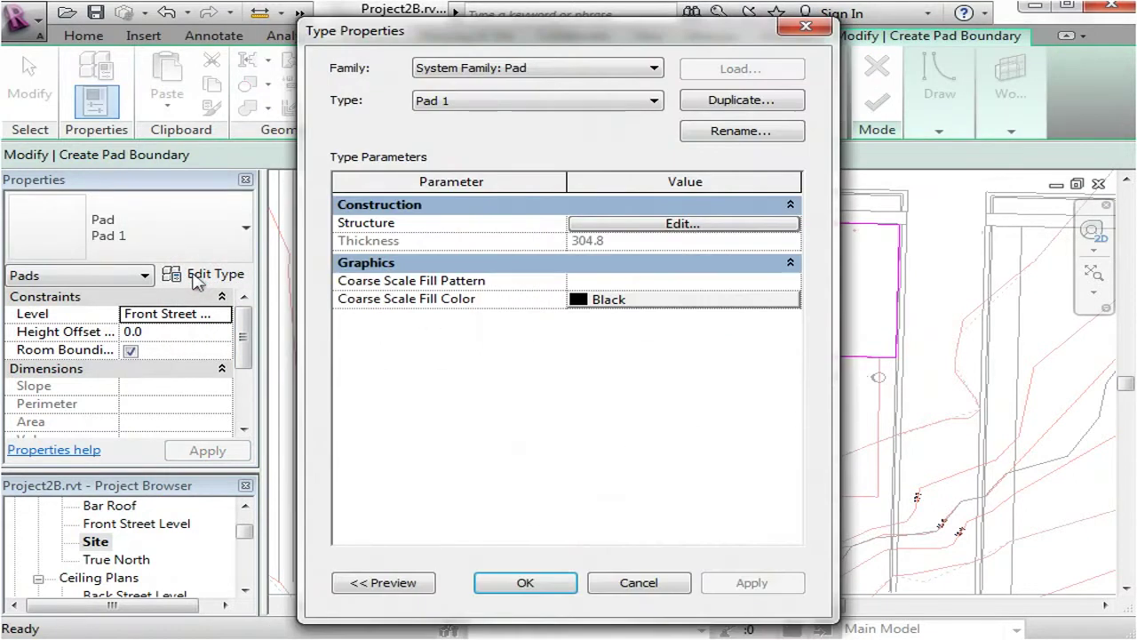
{"action": "left_click", "coordinate": [737, 225]}
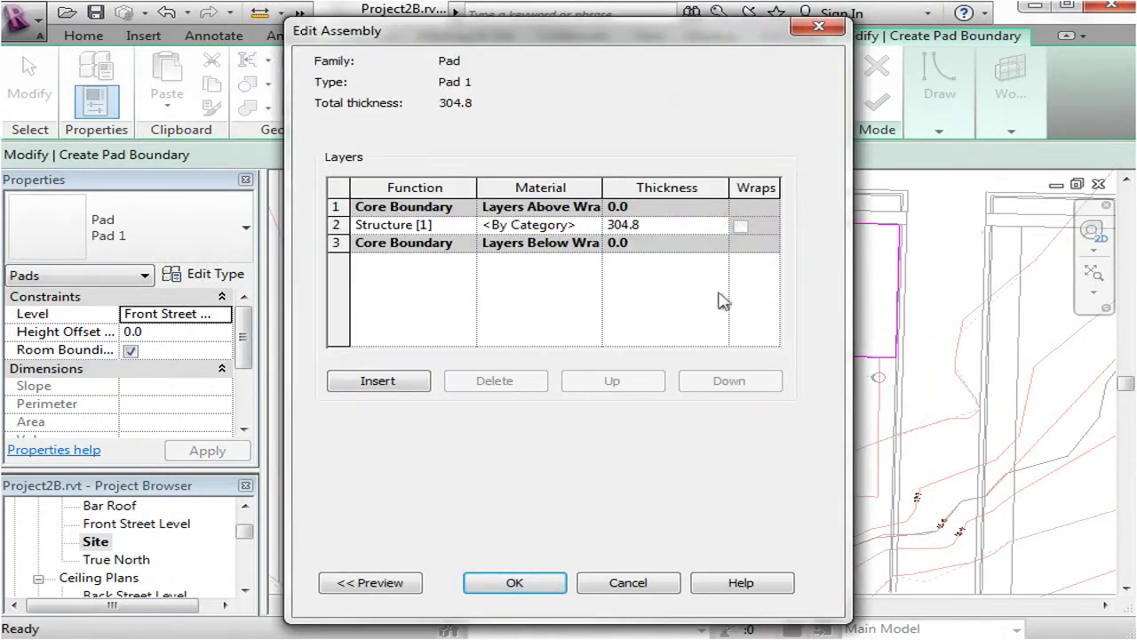
{"action": "left_click", "coordinate": [662, 228]}
{"action": "type", "text": "150"}
{"action": "left_click", "coordinate": [515, 582]}
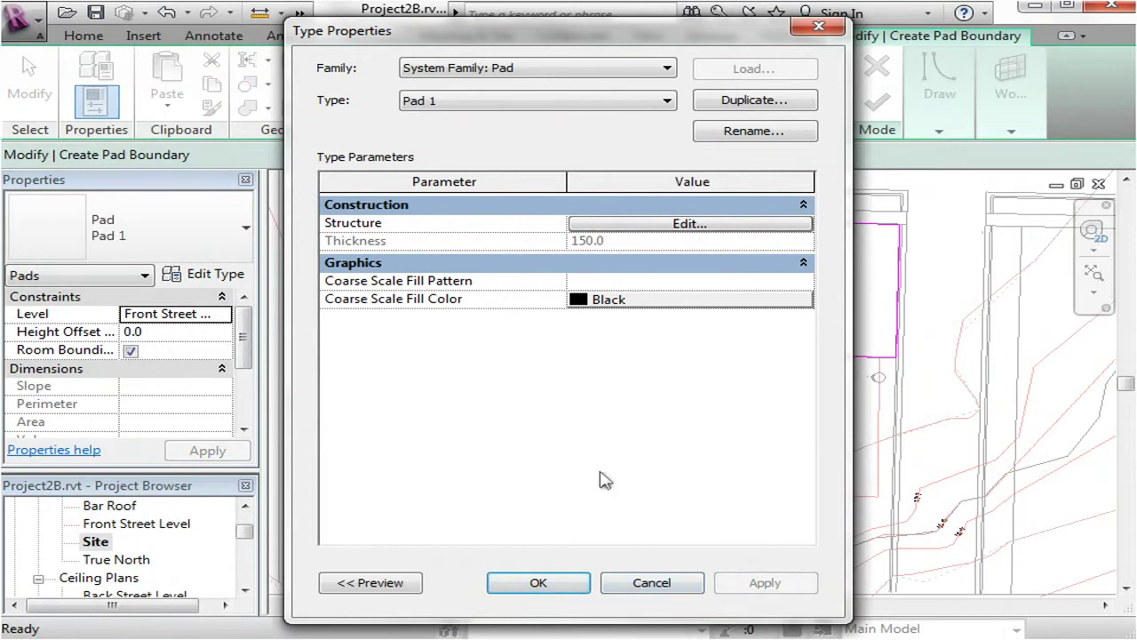
{"action": "left_click", "coordinate": [538, 583]}
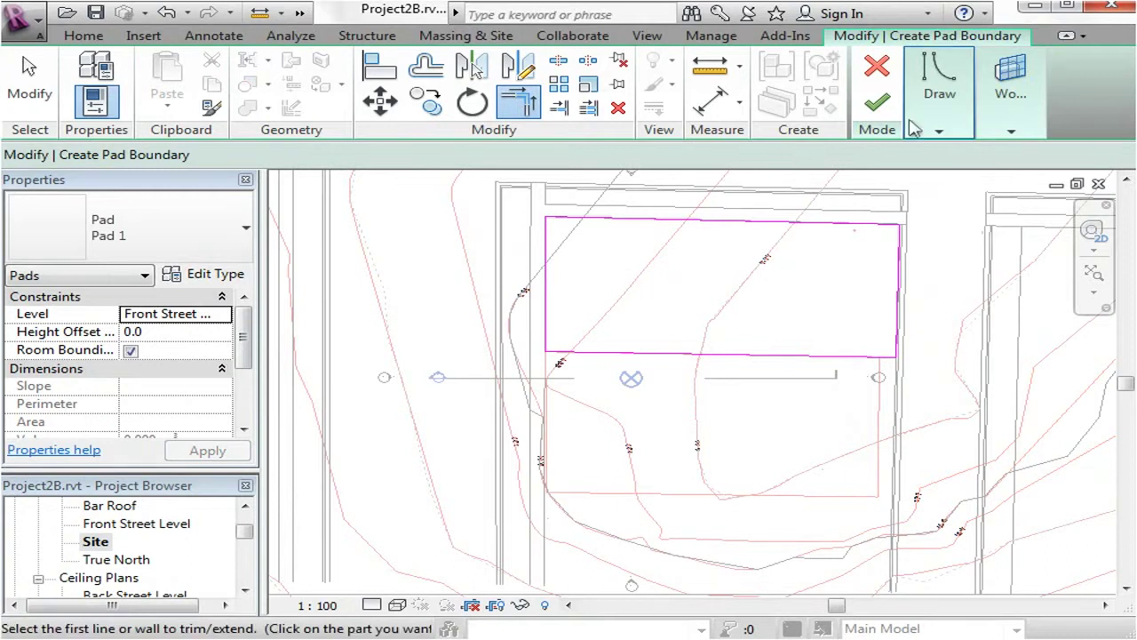
{"action": "left_click", "coordinate": [876, 103]}
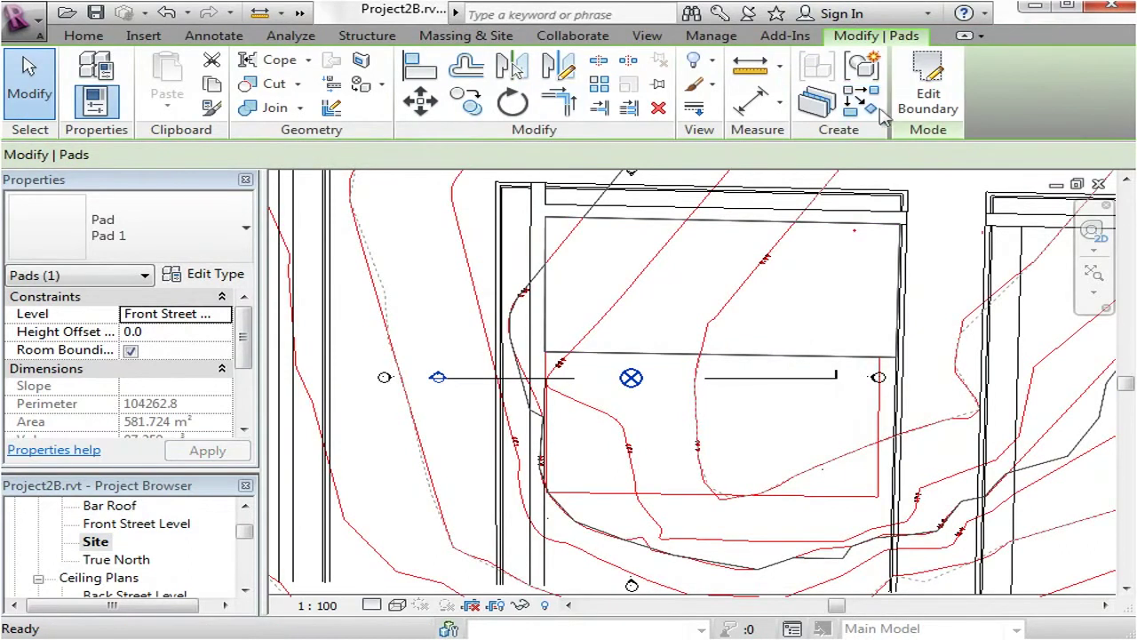
{"action": "scroll", "coordinate": [662, 311], "scroll_direction": "down", "scroll_amount": 1}
{"action": "left_click_drag", "start_coordinate": [250, 531], "coordinate": [250, 547]}
{"action": "double_click", "coordinate": [95, 559]}
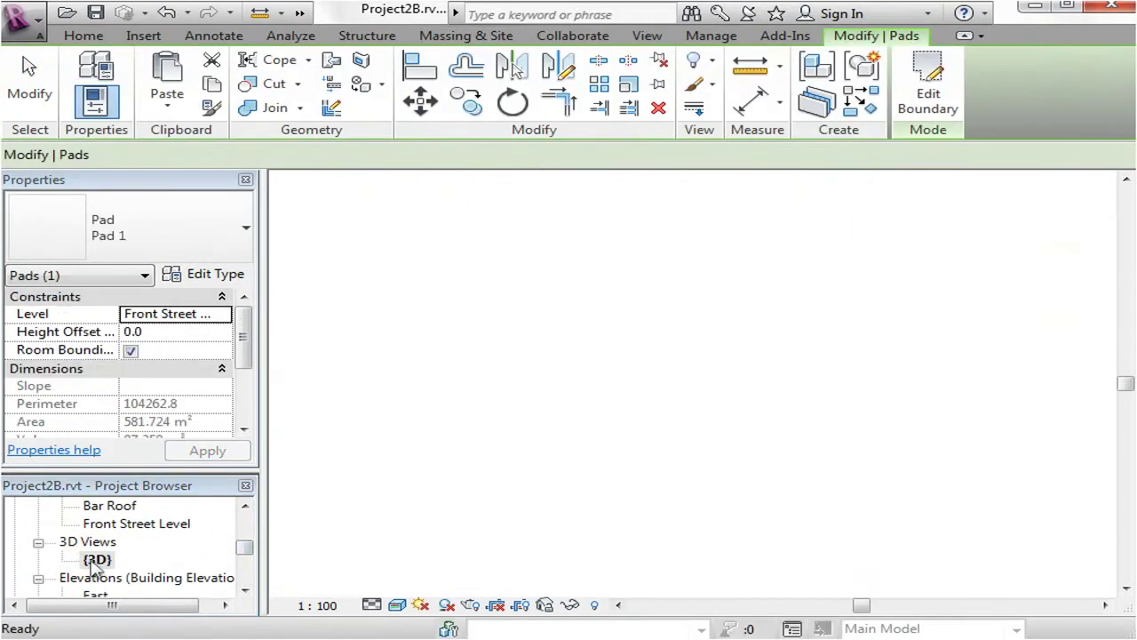
{"action": "middle_click_drag", "start_coordinate": [436, 502], "coordinate": [696, 420], "text": "shift"}
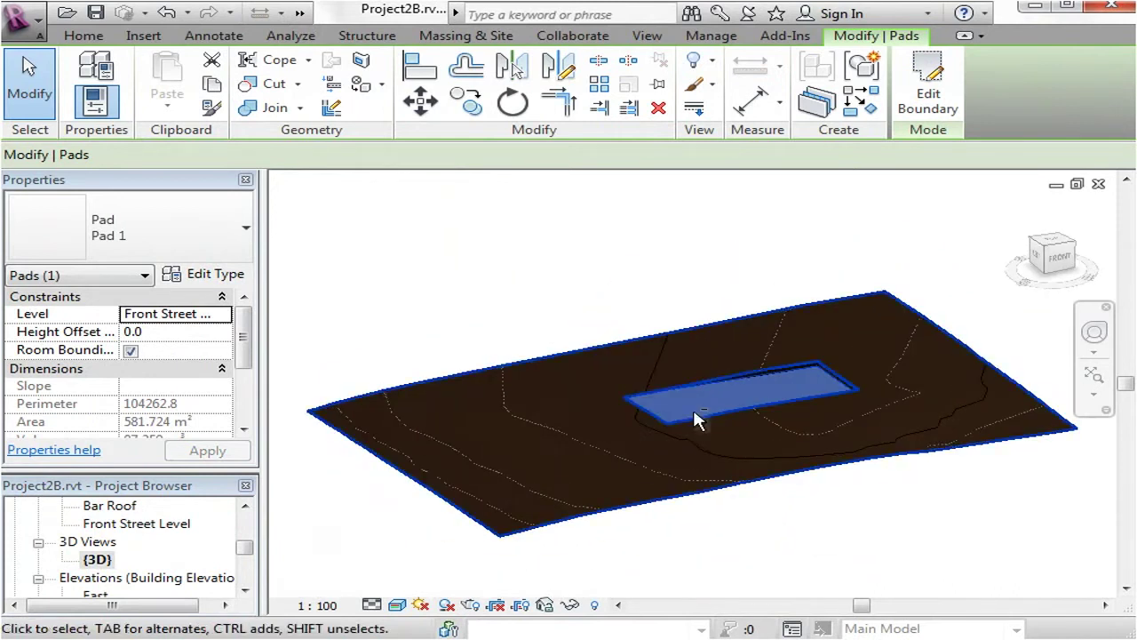
{"action": "scroll", "coordinate": [816, 402], "scroll_direction": "up", "scroll_amount": 3}
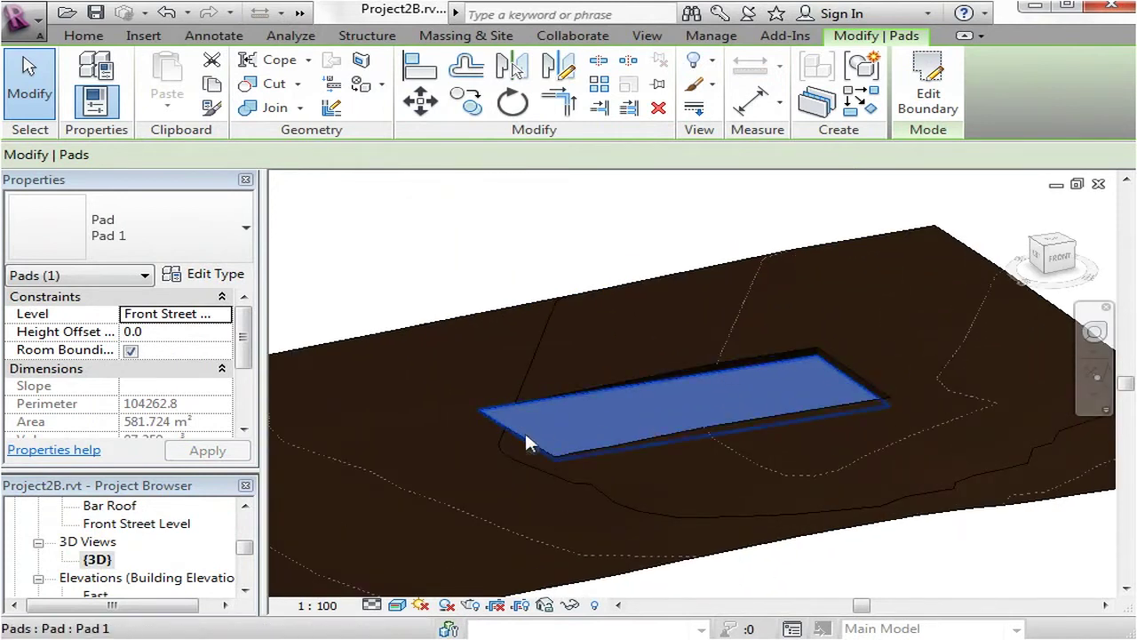
{"action": "scroll", "coordinate": [481, 441], "scroll_direction": "up", "scroll_amount": 4}
{"action": "scroll", "coordinate": [480, 387], "scroll_direction": "down", "scroll_amount": 5}
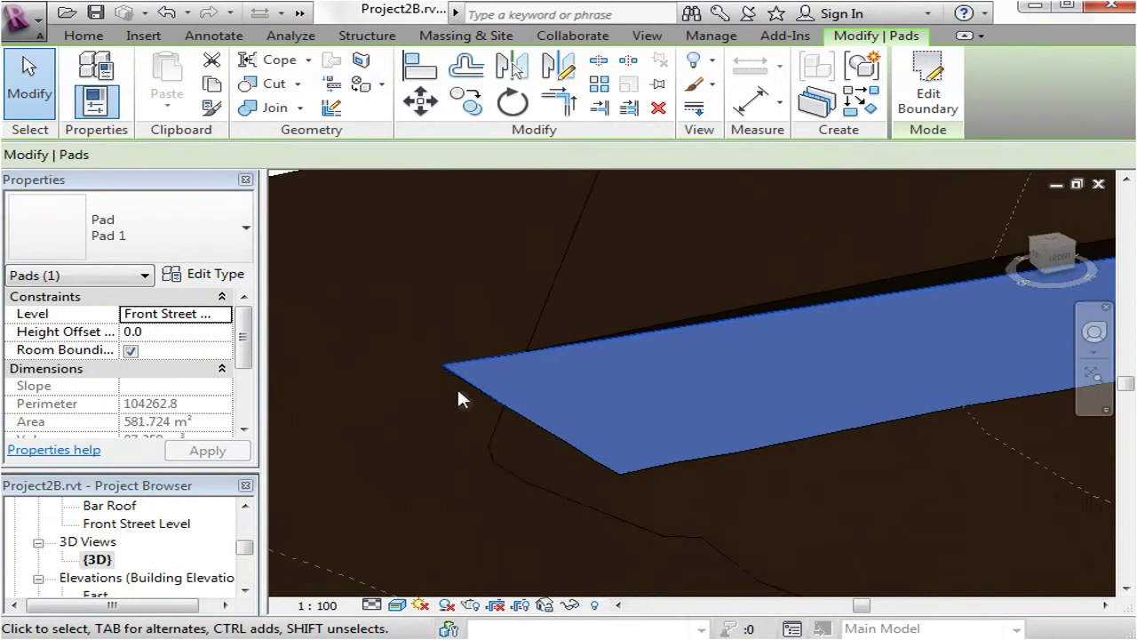
{"action": "middle_click_drag", "start_coordinate": [624, 490], "coordinate": [802, 563], "text": "shift"}
{"action": "left_click", "coordinate": [815, 529]}
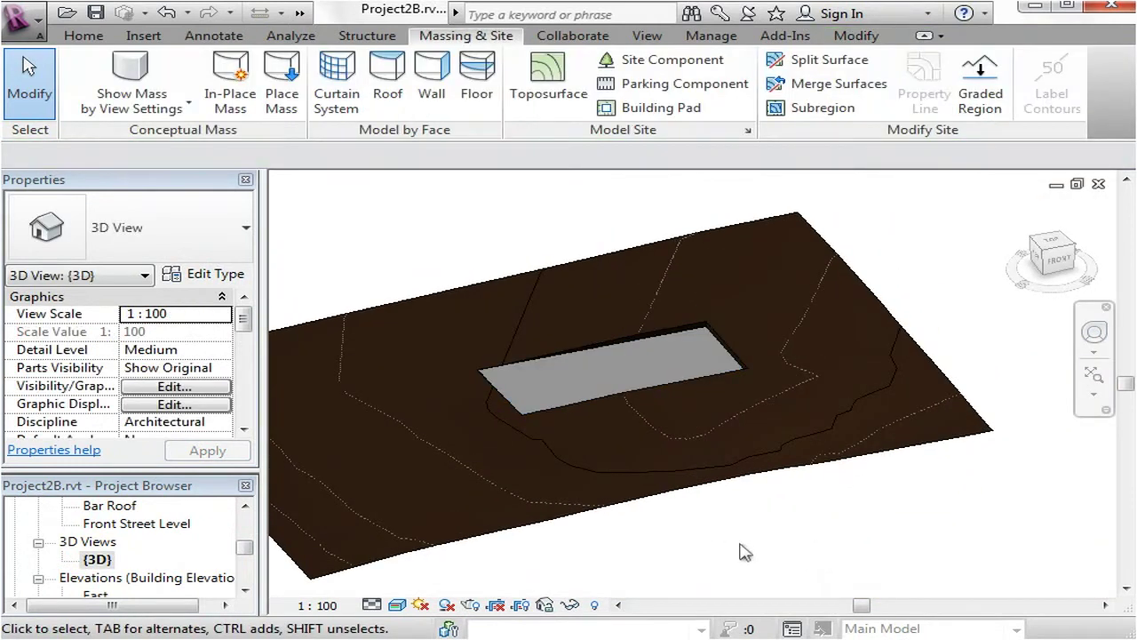
{"action": "left_click", "coordinate": [245, 548]}
{"action": "left_click_drag", "start_coordinate": [245, 551], "coordinate": [245, 528]}
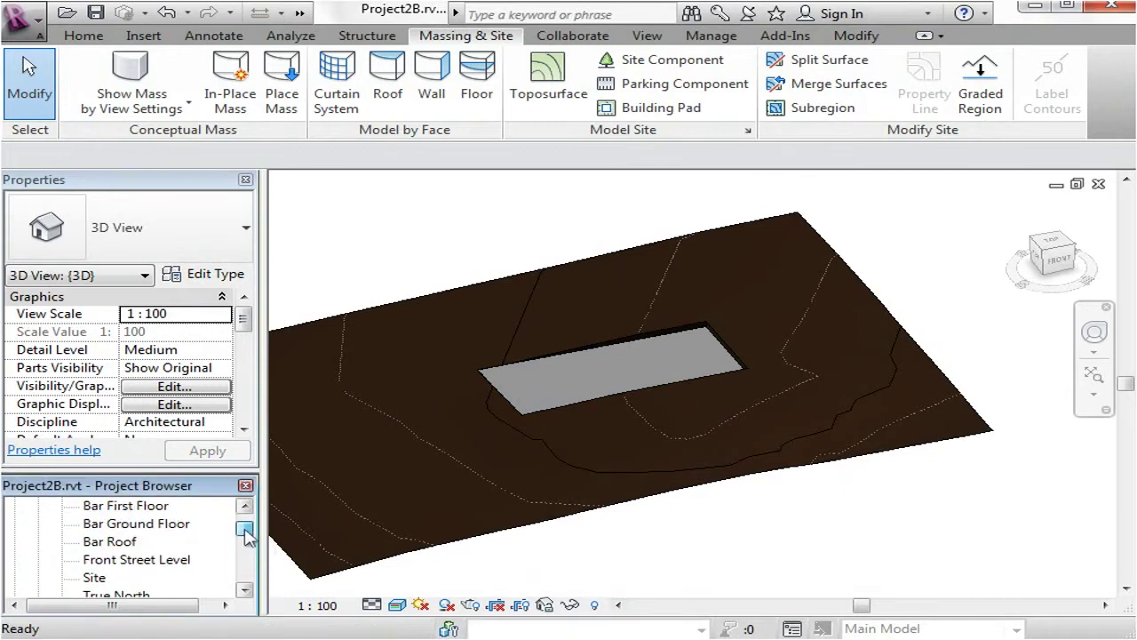
On the Site plan, start a new building pad by picking the rectangle's bottom, right and left lines
{"action": "double_click", "coordinate": [93, 578]}
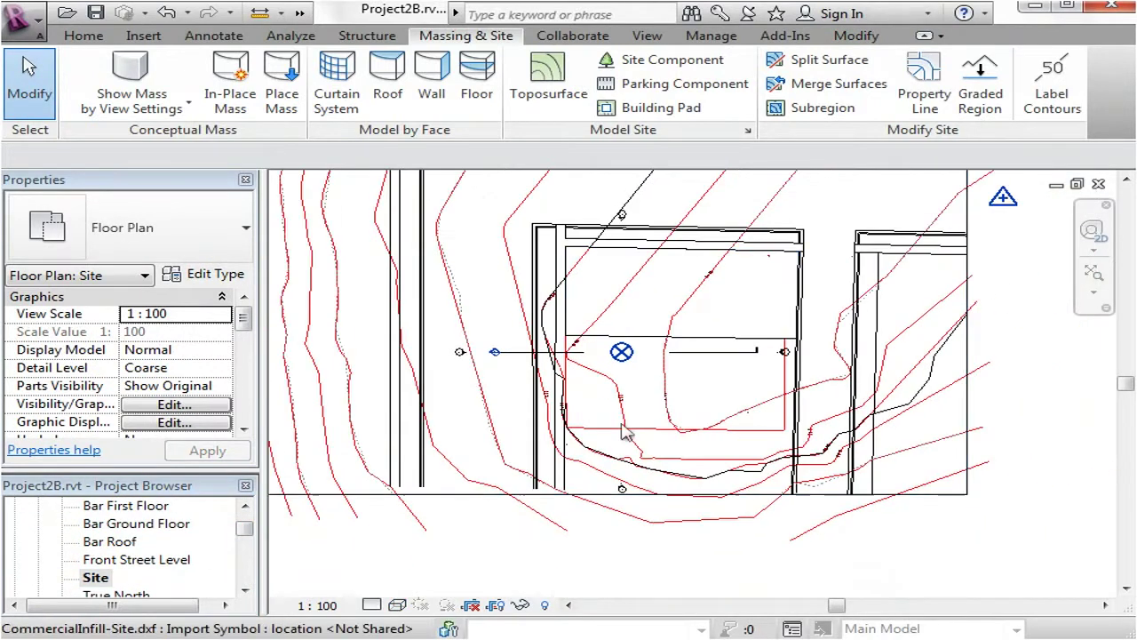
{"action": "scroll", "coordinate": [642, 535], "scroll_direction": "up", "scroll_amount": 2}
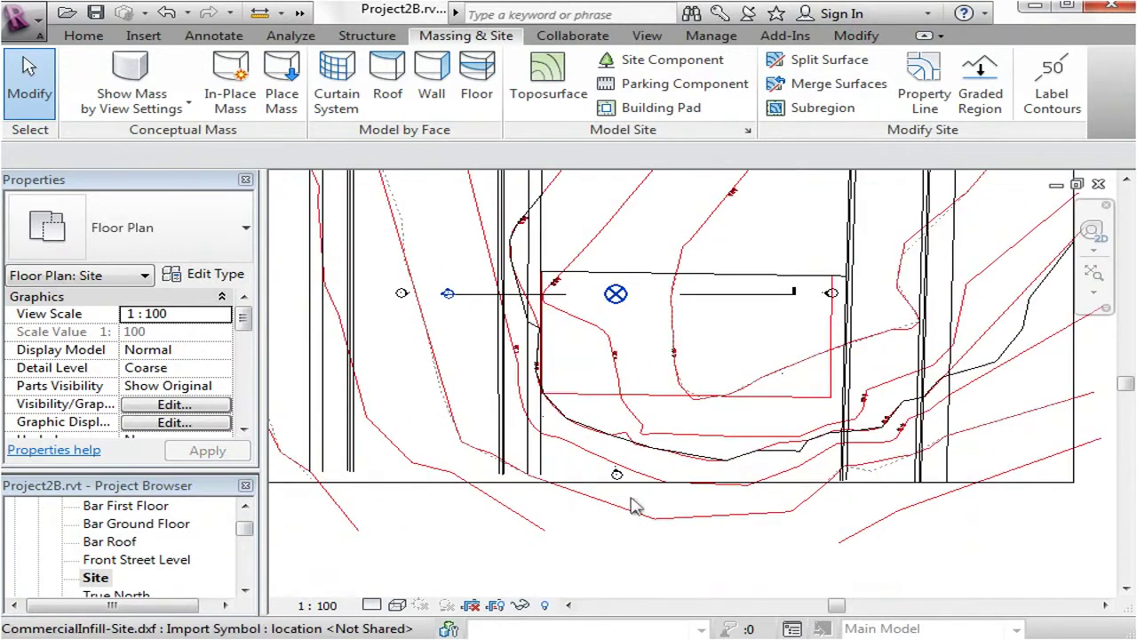
{"action": "scroll", "coordinate": [634, 507], "scroll_direction": "up", "scroll_amount": 1}
{"action": "left_click", "coordinate": [665, 107]}
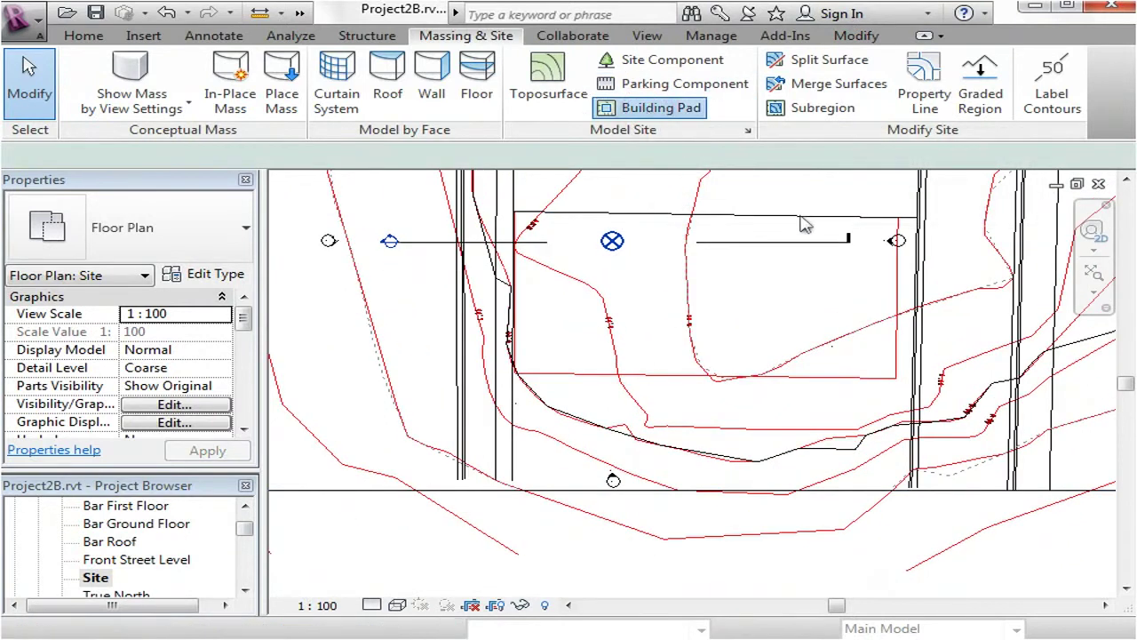
{"action": "left_click", "coordinate": [940, 134]}
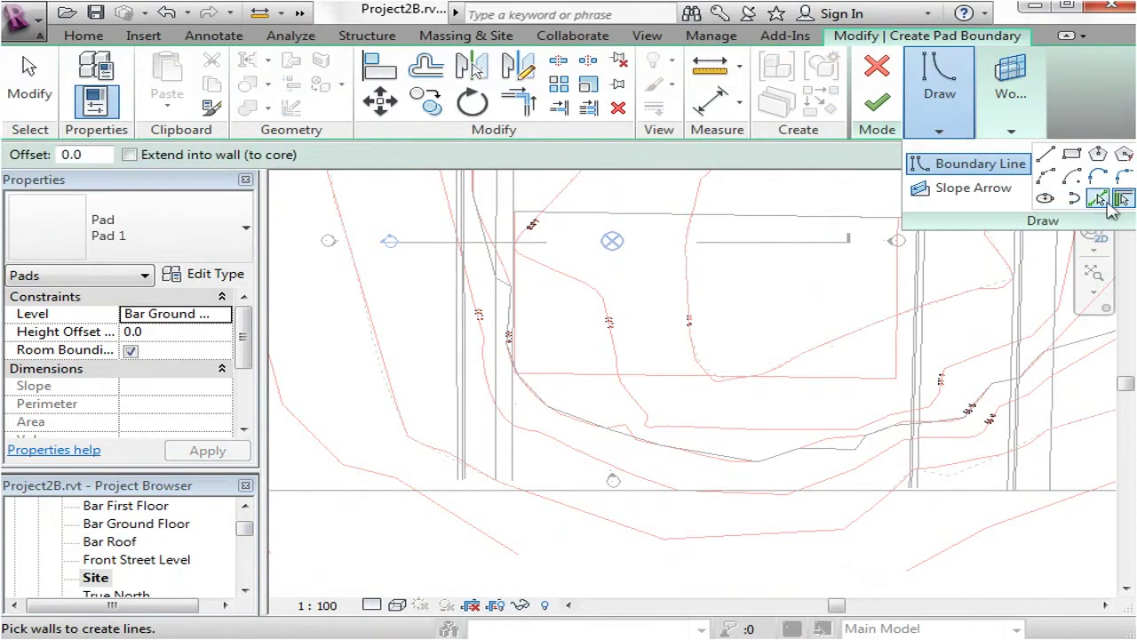
{"action": "left_click", "coordinate": [1098, 198]}
{"action": "left_click", "coordinate": [691, 389]}
{"action": "left_click", "coordinate": [909, 410]}
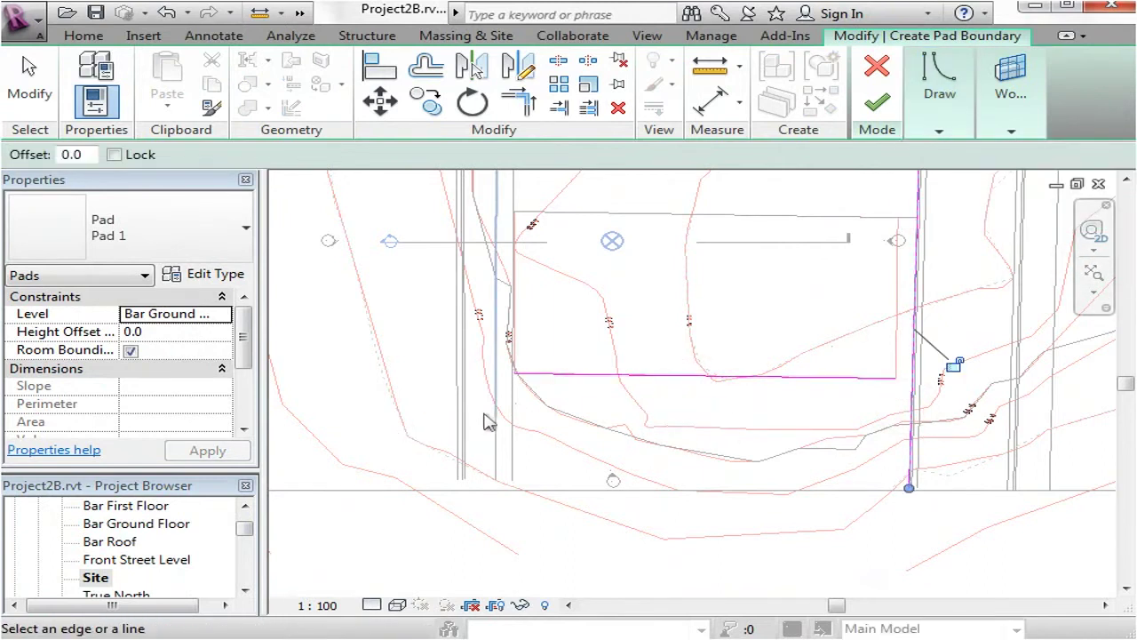
{"action": "left_click", "coordinate": [510, 409]}
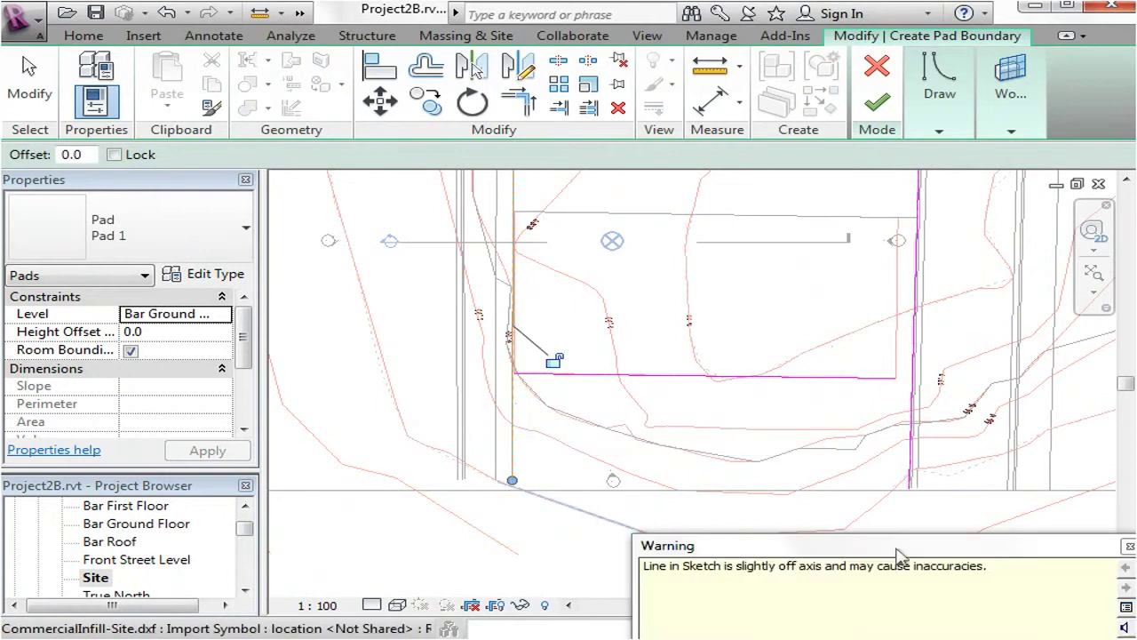
{"action": "left_click", "coordinate": [1126, 546]}
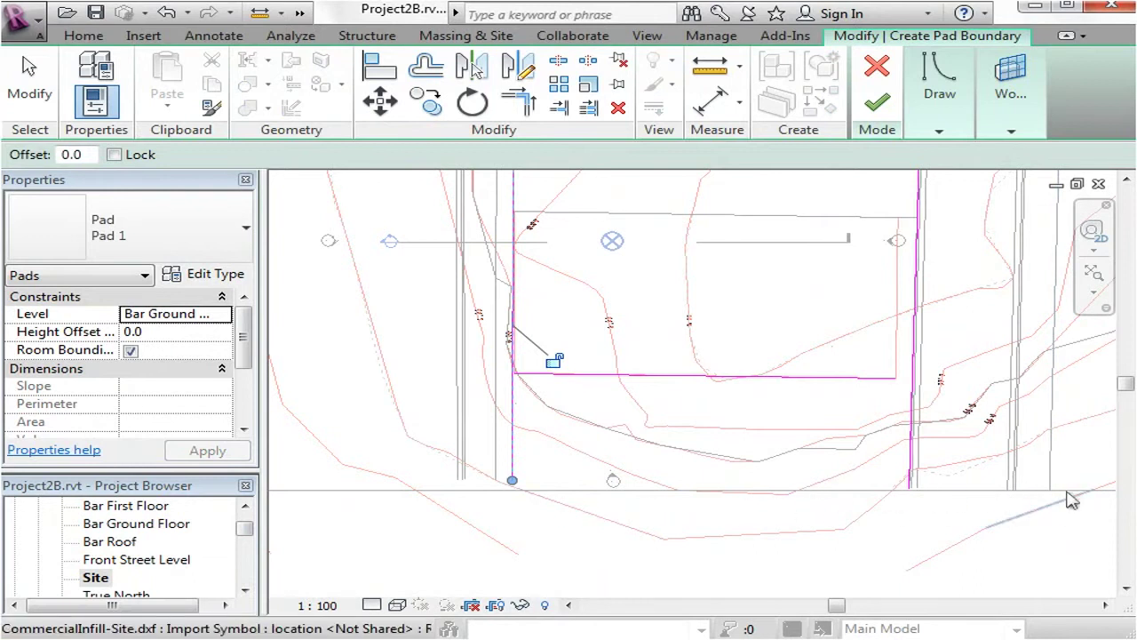
Draw a straight bottom boundary line from the lower-right intersection to the left
{"action": "left_click", "coordinate": [939, 131]}
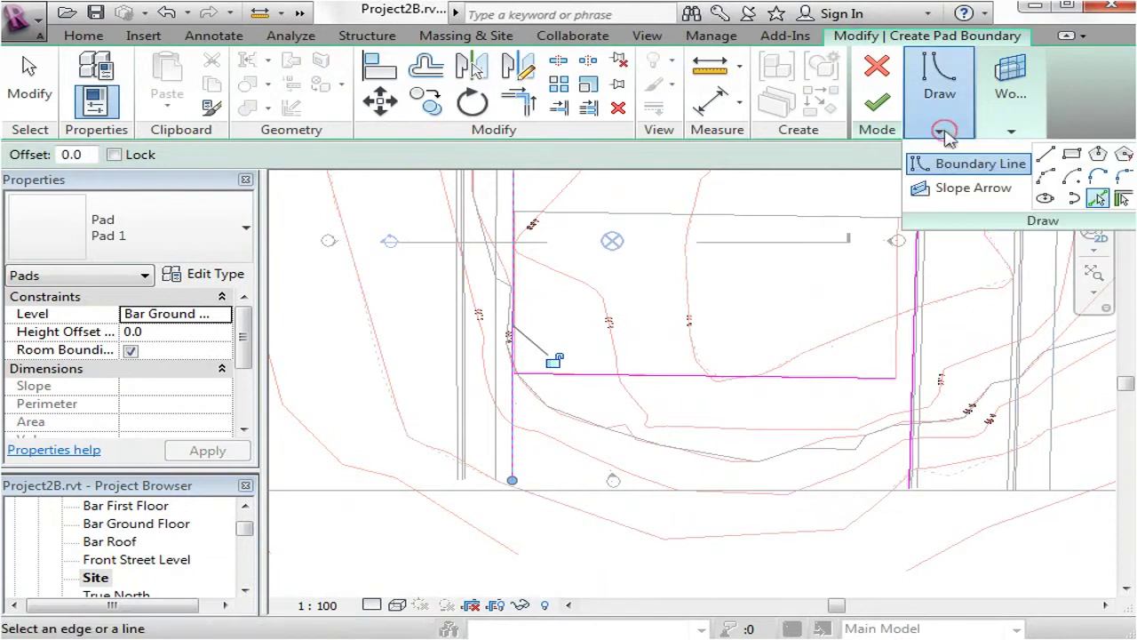
{"action": "left_click", "coordinate": [1046, 154]}
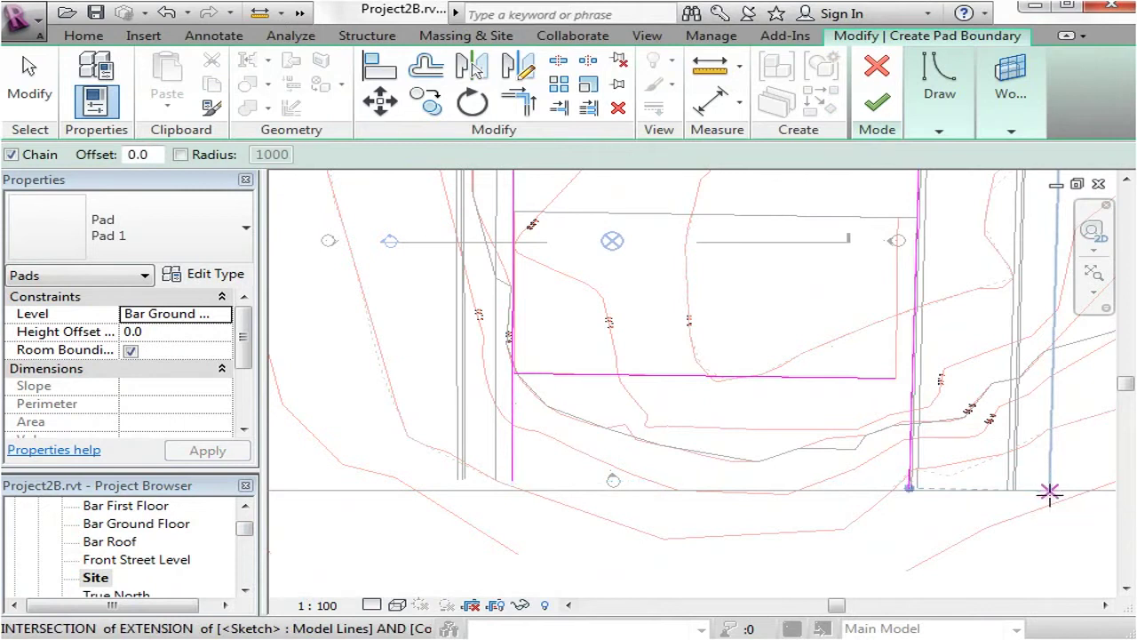
{"action": "left_click", "coordinate": [1049, 489]}
{"action": "left_click", "coordinate": [326, 490]}
Trim the lines into a closed rectangle and finish the sketch, which raises a toposurface-edge error
{"action": "key", "text": "t"}
{"action": "key", "text": "r"}
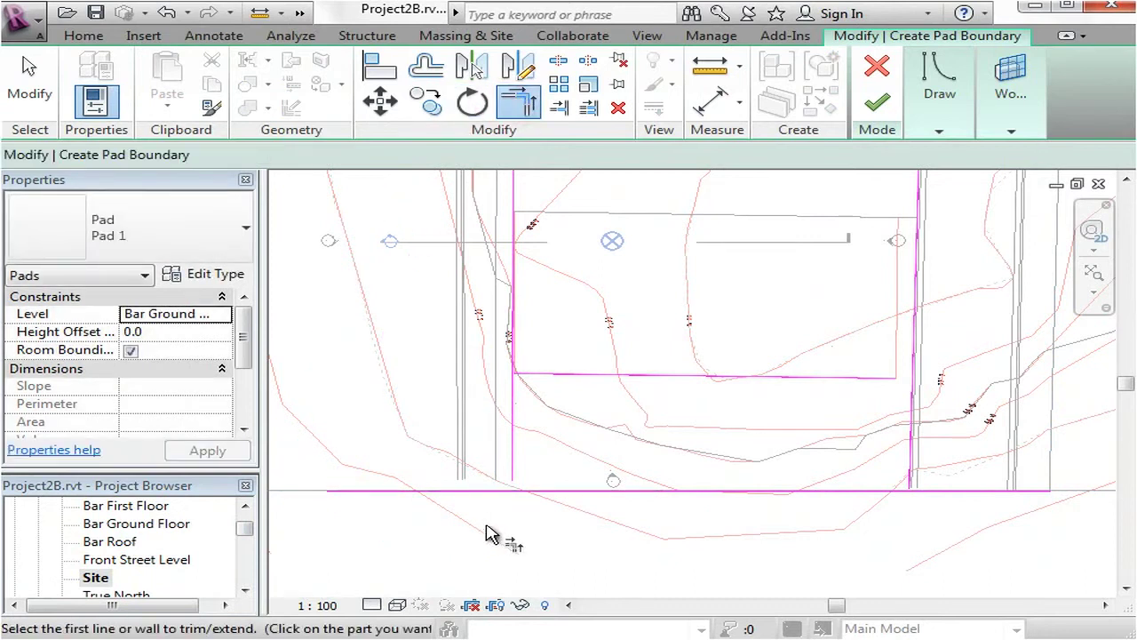
{"action": "left_click", "coordinate": [514, 475]}
{"action": "left_click", "coordinate": [527, 490]}
{"action": "left_click", "coordinate": [531, 377]}
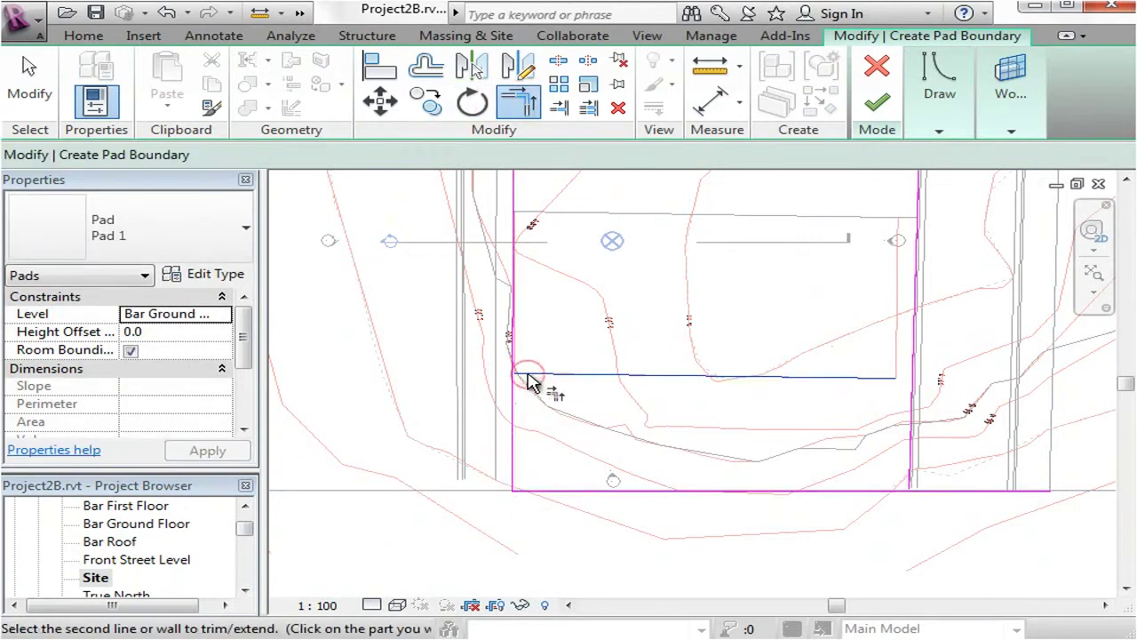
{"action": "left_click", "coordinate": [514, 397]}
{"action": "left_click", "coordinate": [881, 378]}
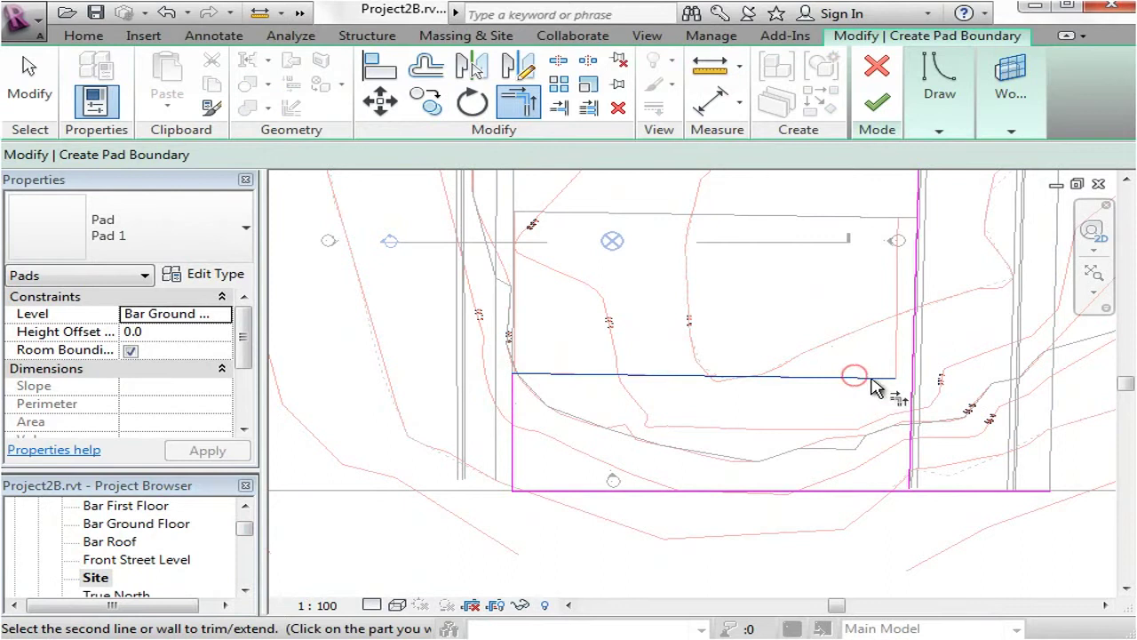
{"action": "left_click", "coordinate": [909, 399]}
{"action": "left_click", "coordinate": [912, 479]}
{"action": "left_click", "coordinate": [892, 491]}
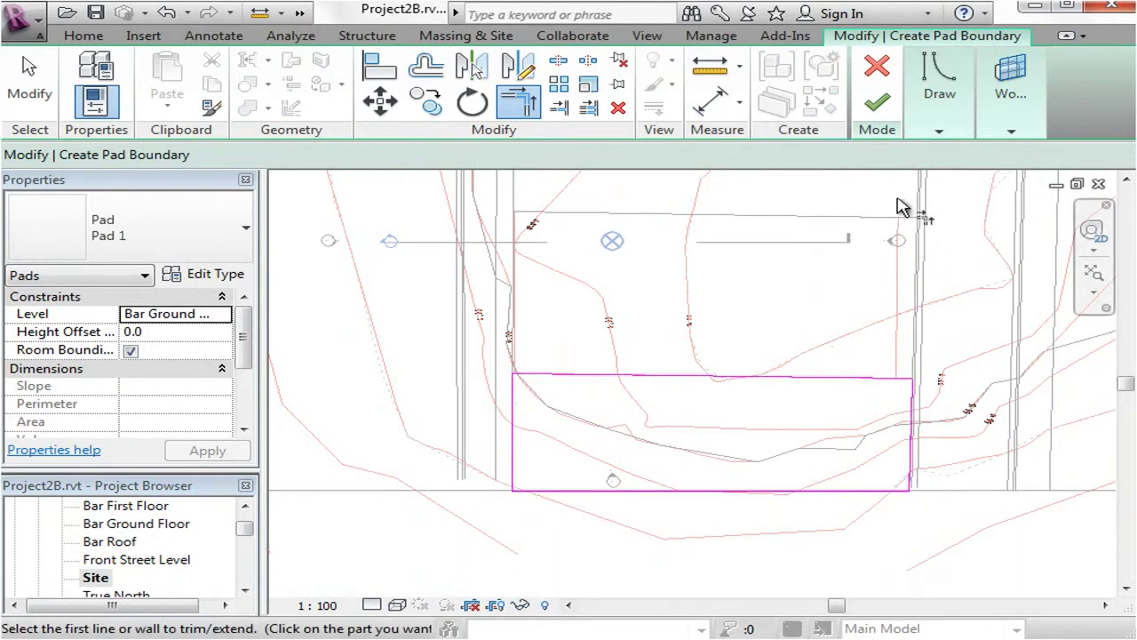
{"action": "left_click", "coordinate": [890, 106]}
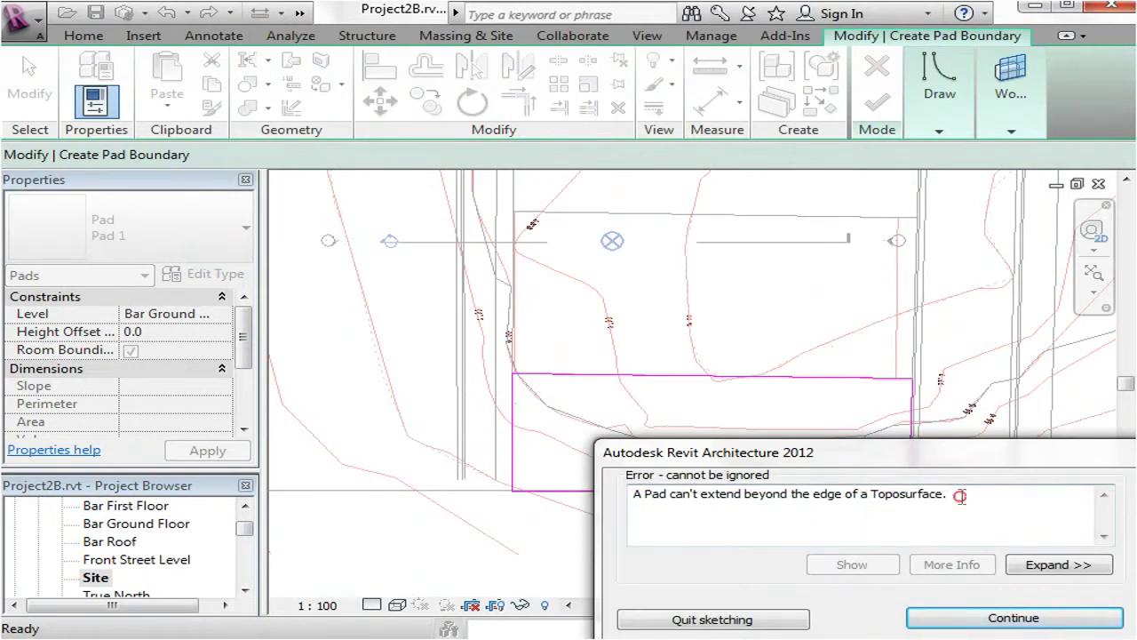
Continue past the toposurface error and inspect the pad's bottom edge and lower-right corner
{"action": "left_click_drag", "start_coordinate": [960, 496], "coordinate": [616, 490]}
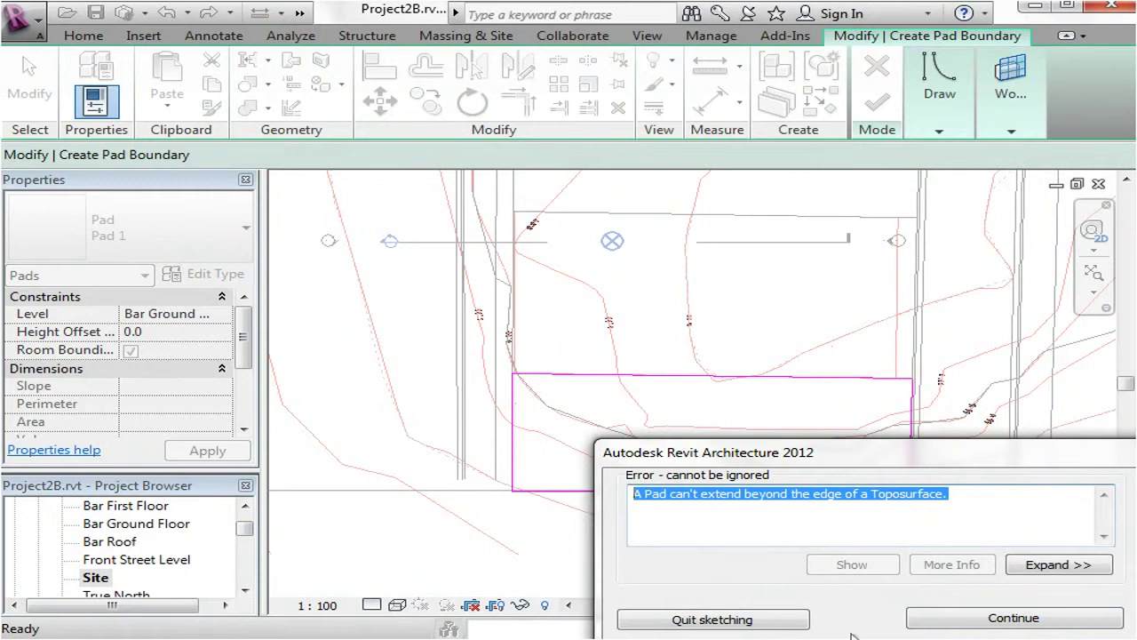
{"action": "left_click", "coordinate": [1013, 618]}
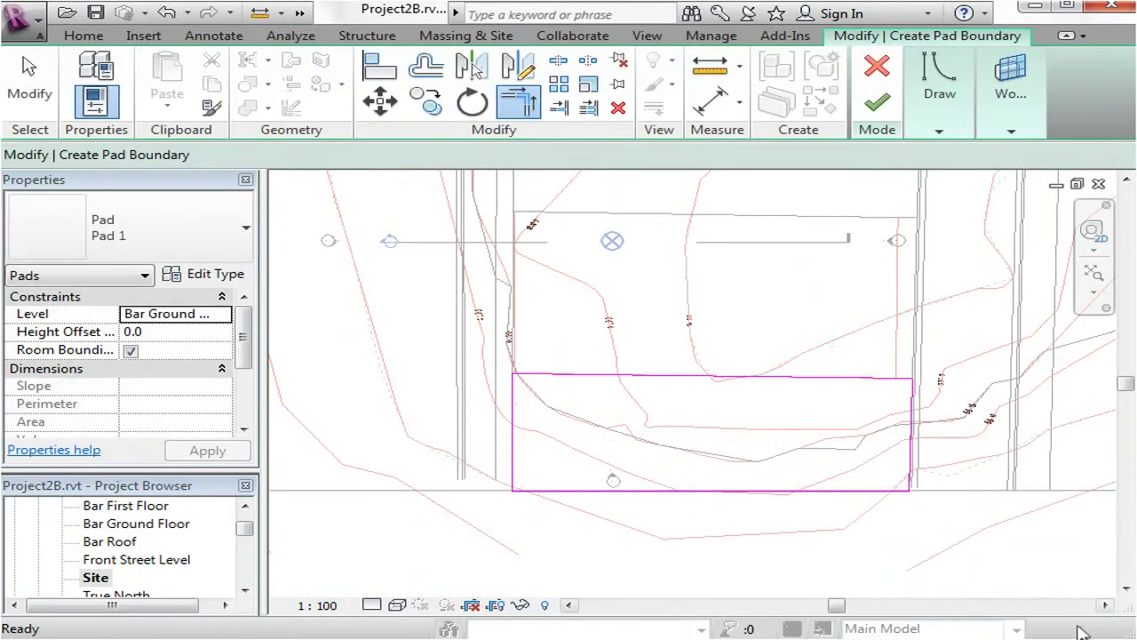
{"action": "scroll", "coordinate": [551, 495], "scroll_direction": "up", "scroll_amount": 5}
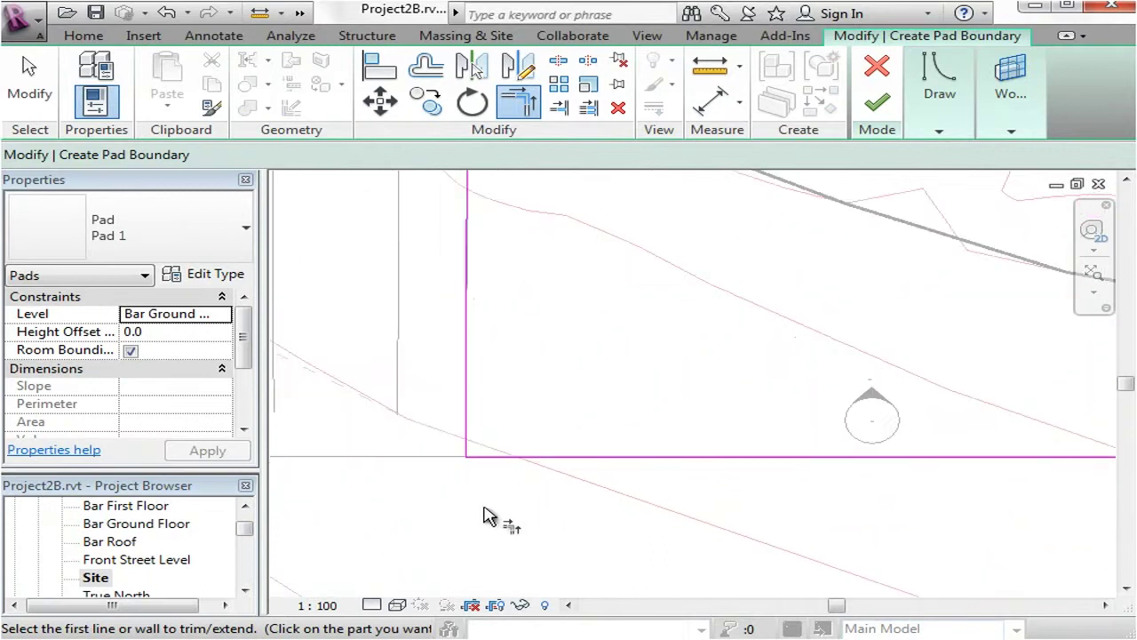
{"action": "scroll", "coordinate": [460, 444], "scroll_direction": "up", "scroll_amount": 1}
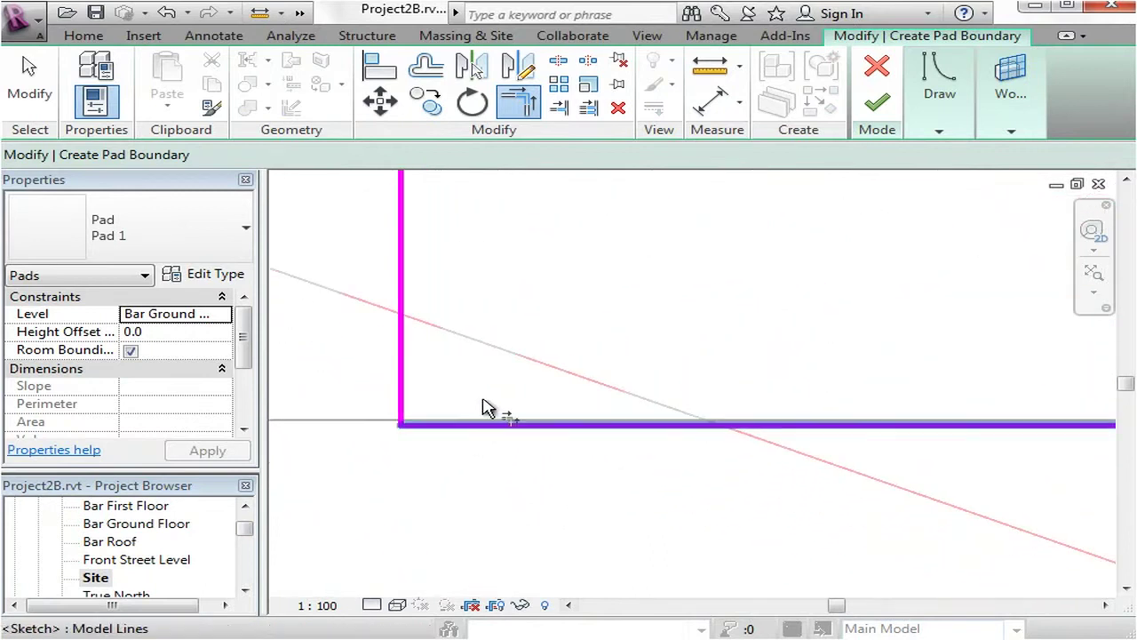
{"action": "scroll", "coordinate": [409, 480], "scroll_direction": "down", "scroll_amount": 1}
{"action": "middle_click_drag", "start_coordinate": [1028, 553], "coordinate": [672, 482]}
{"action": "middle_click_drag", "start_coordinate": [1003, 483], "coordinate": [576, 475]}
{"action": "middle_click_drag", "start_coordinate": [950, 480], "coordinate": [657, 498]}
{"action": "scroll", "coordinate": [622, 494], "scroll_direction": "down", "scroll_amount": 4}
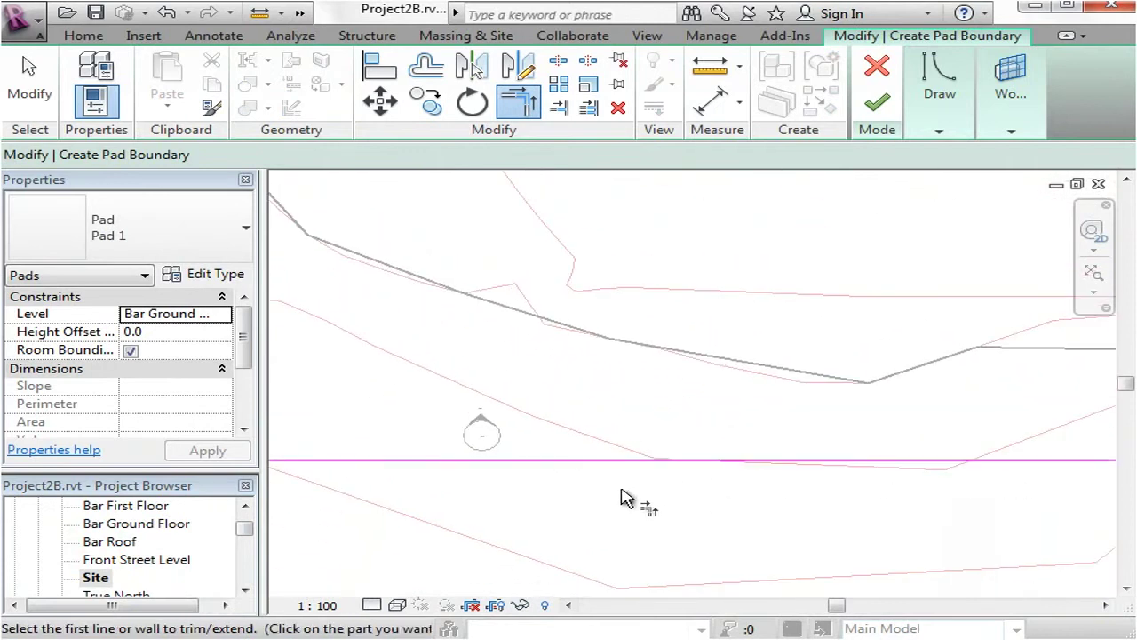
{"action": "middle_click_drag", "start_coordinate": [1040, 505], "coordinate": [853, 462]}
{"action": "scroll", "coordinate": [875, 469], "scroll_direction": "up", "scroll_amount": 4}
{"action": "scroll", "coordinate": [888, 477], "scroll_direction": "up", "scroll_amount": 2}
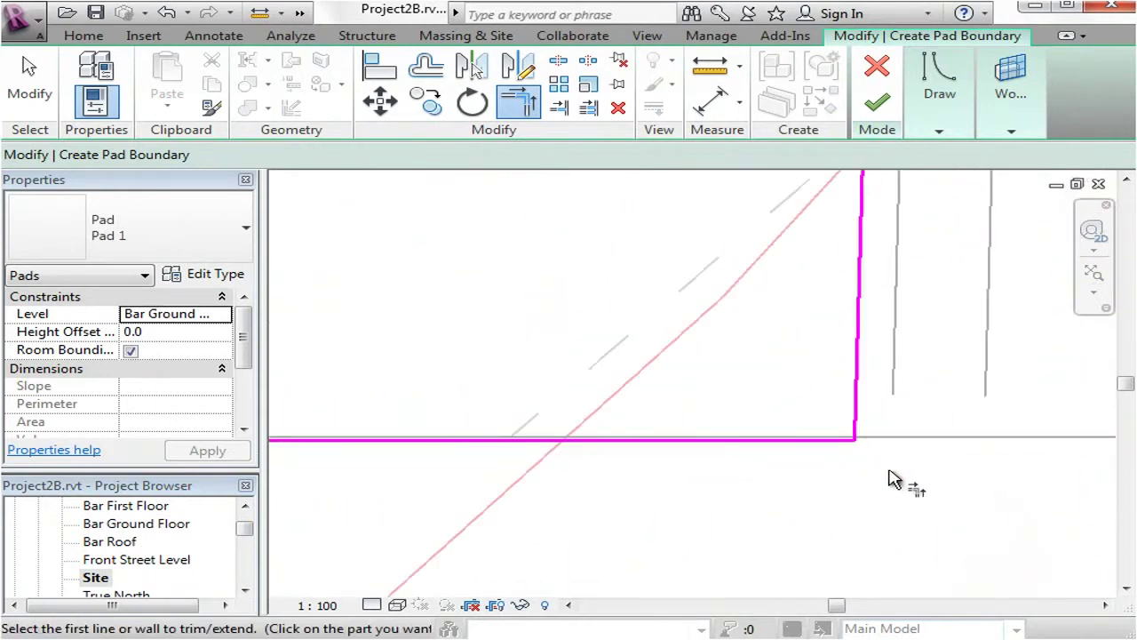
{"action": "scroll", "coordinate": [894, 480], "scroll_direction": "down", "scroll_amount": 6}
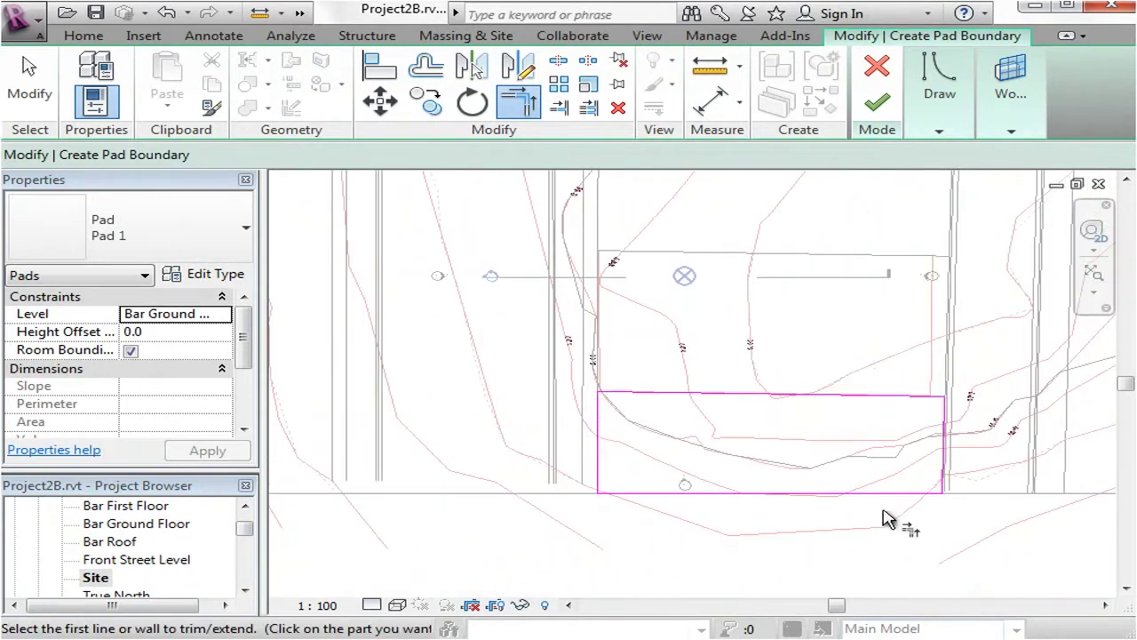
Drag the pad's bottom boundary line upward so the sketch is 11400 deep
{"action": "left_click", "coordinate": [32, 85]}
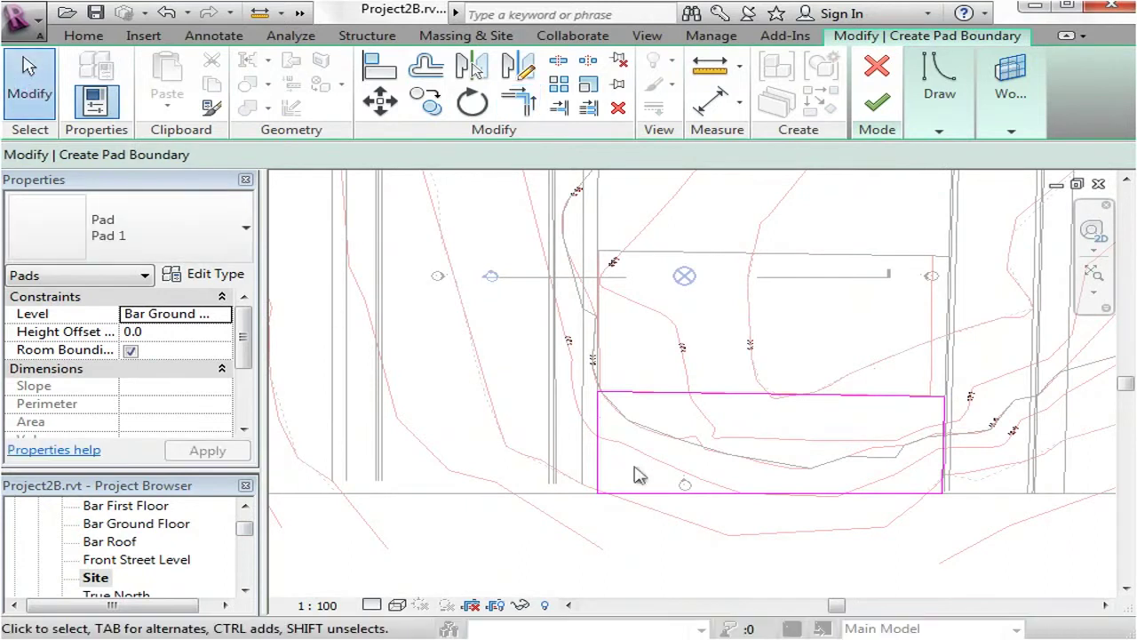
{"action": "left_click", "coordinate": [790, 492]}
{"action": "scroll", "coordinate": [791, 490], "scroll_direction": "up", "scroll_amount": 2}
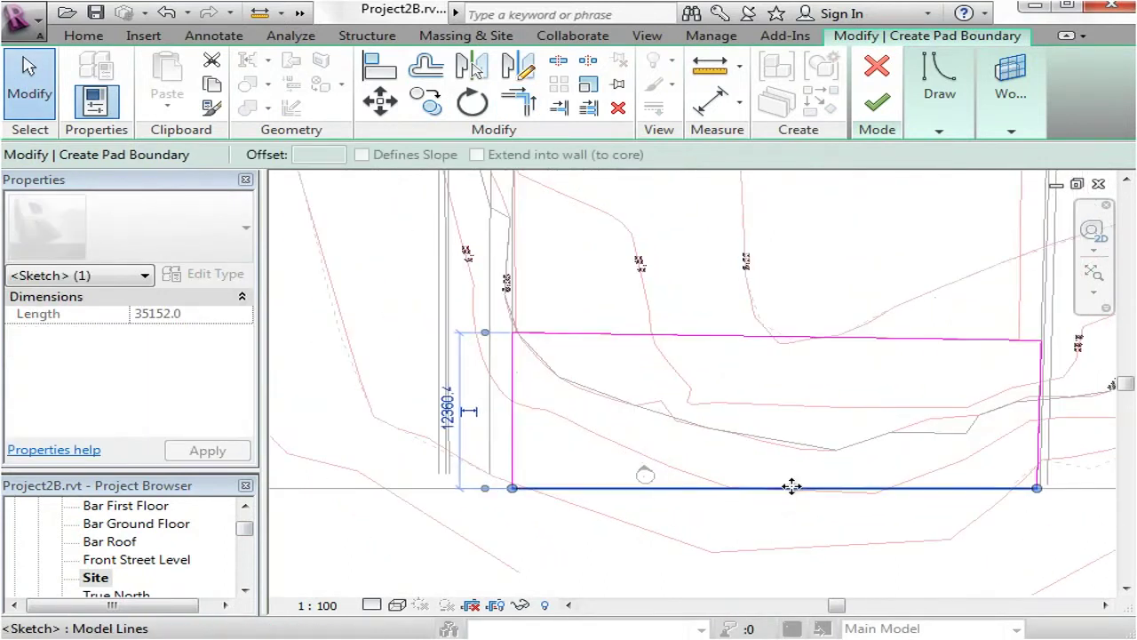
{"action": "left_click_drag", "start_coordinate": [793, 468], "coordinate": [791, 480]}
{"action": "scroll", "coordinate": [638, 506], "scroll_direction": "down", "scroll_amount": 2}
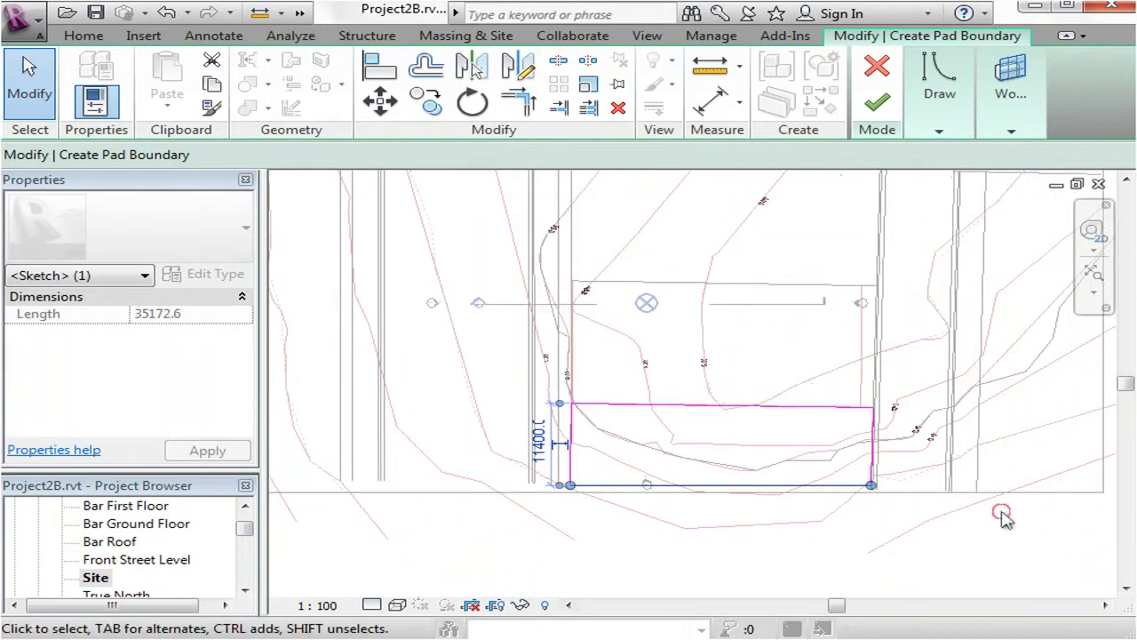
{"action": "left_click", "coordinate": [1002, 521]}
{"action": "scroll", "coordinate": [977, 494], "scroll_direction": "up", "scroll_amount": 4}
{"action": "scroll", "coordinate": [993, 502], "scroll_direction": "up", "scroll_amount": 3}
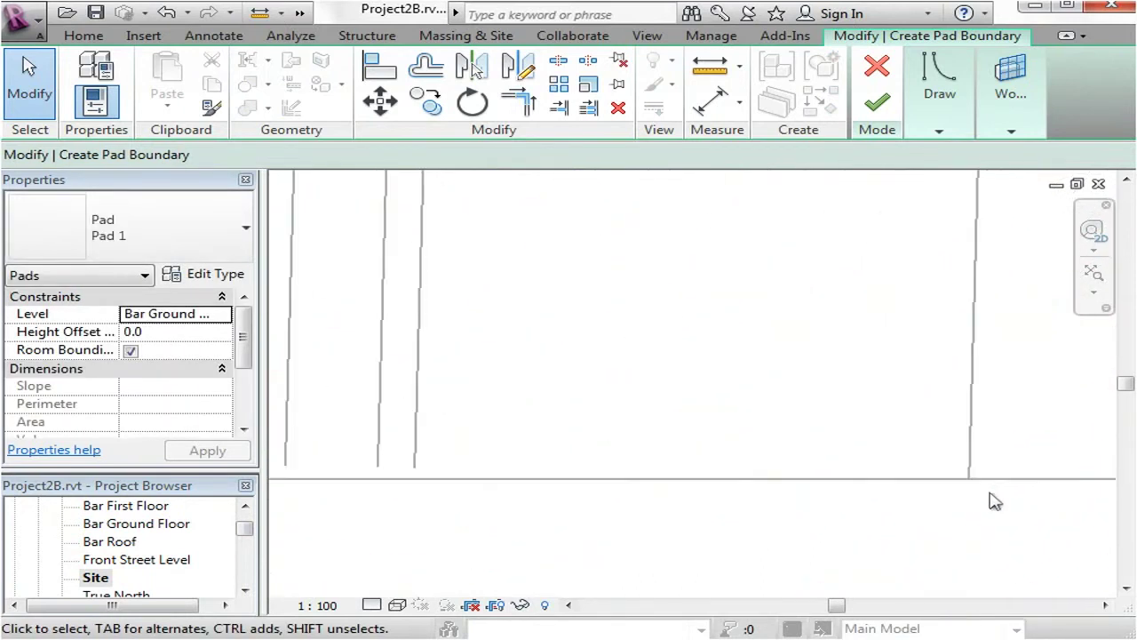
{"action": "scroll", "coordinate": [970, 480], "scroll_direction": "up", "scroll_amount": 2}
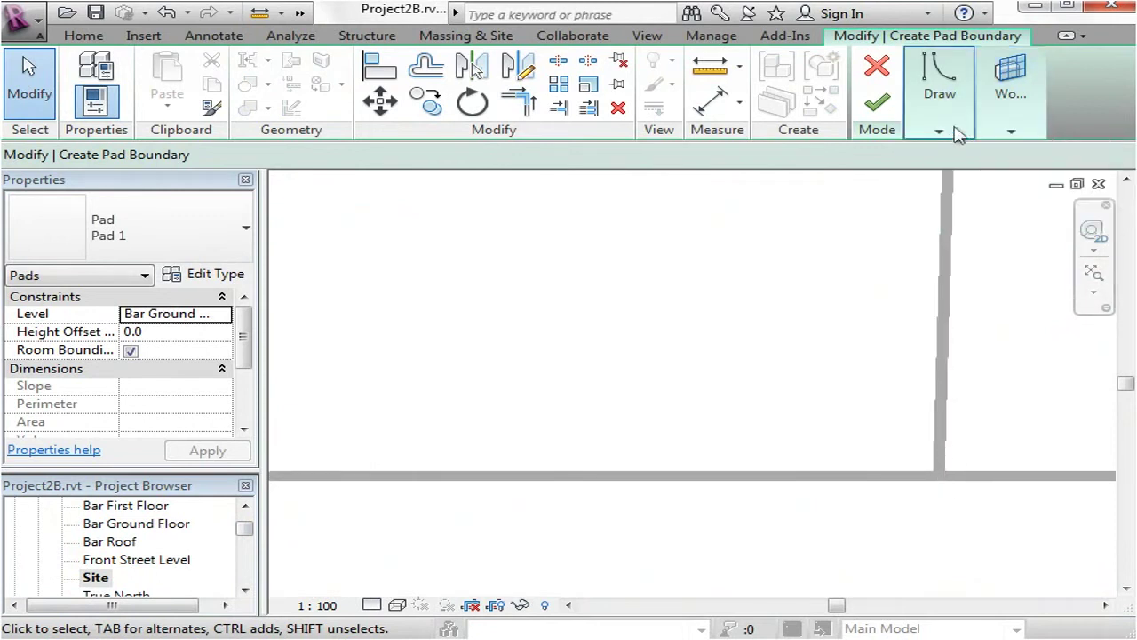
Draw a new long bottom boundary line from the existing right endpoint across to the left
{"action": "mouse_move", "coordinate": [954, 133]}
{"action": "left_click", "coordinate": [1044, 158]}
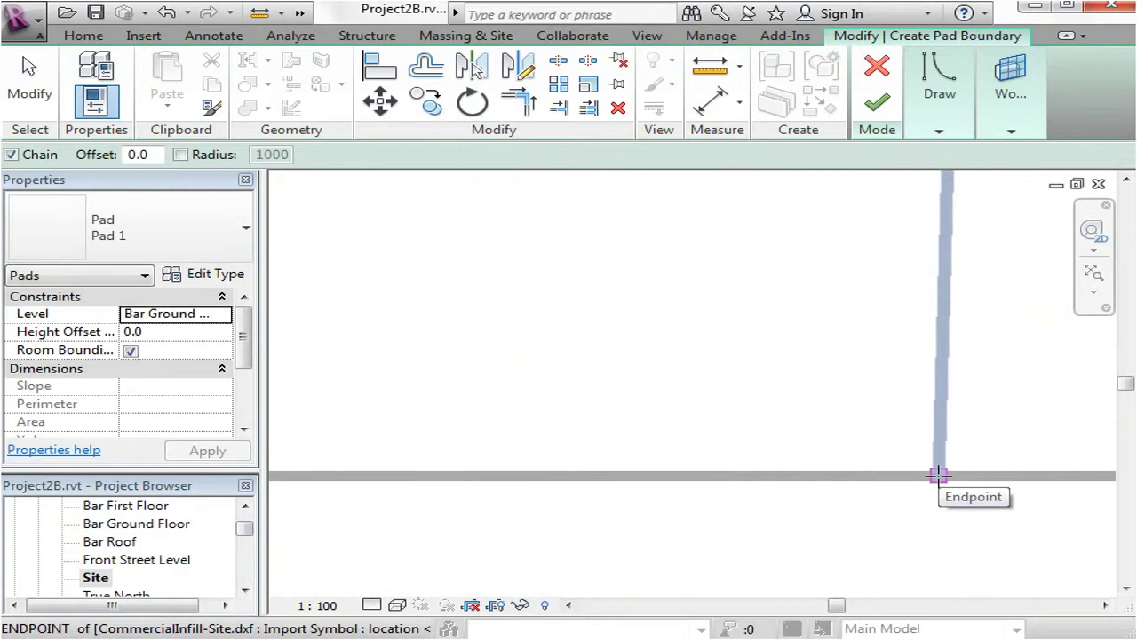
{"action": "left_click", "coordinate": [939, 475]}
{"action": "scroll", "coordinate": [1046, 484], "scroll_direction": "down", "scroll_amount": 10}
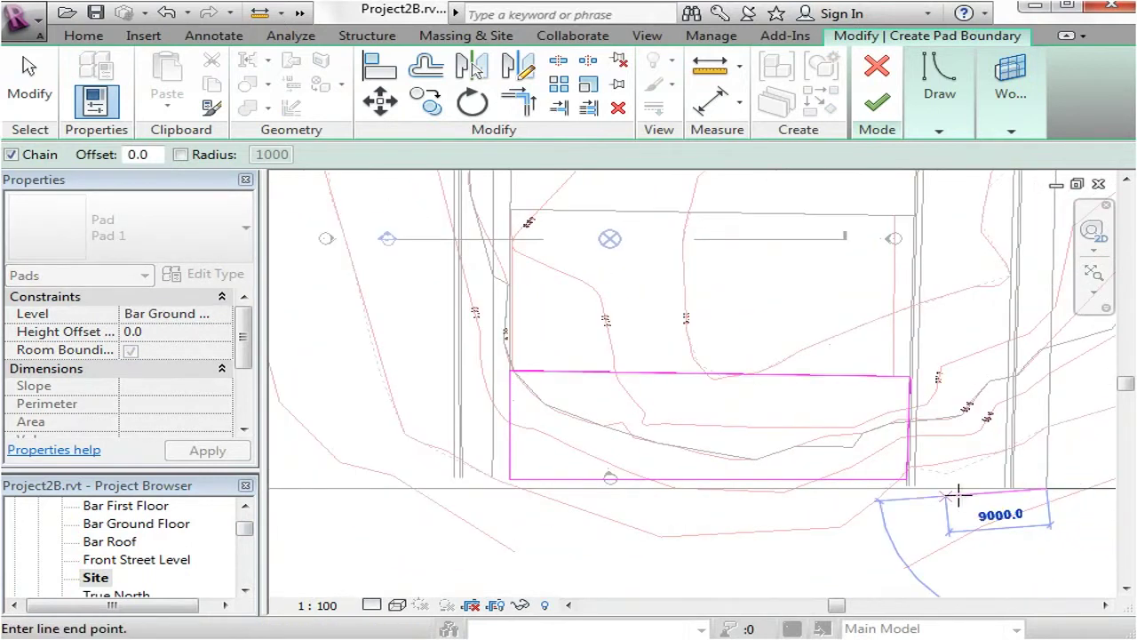
{"action": "left_click", "coordinate": [367, 489]}
{"action": "key", "text": "Escape"}
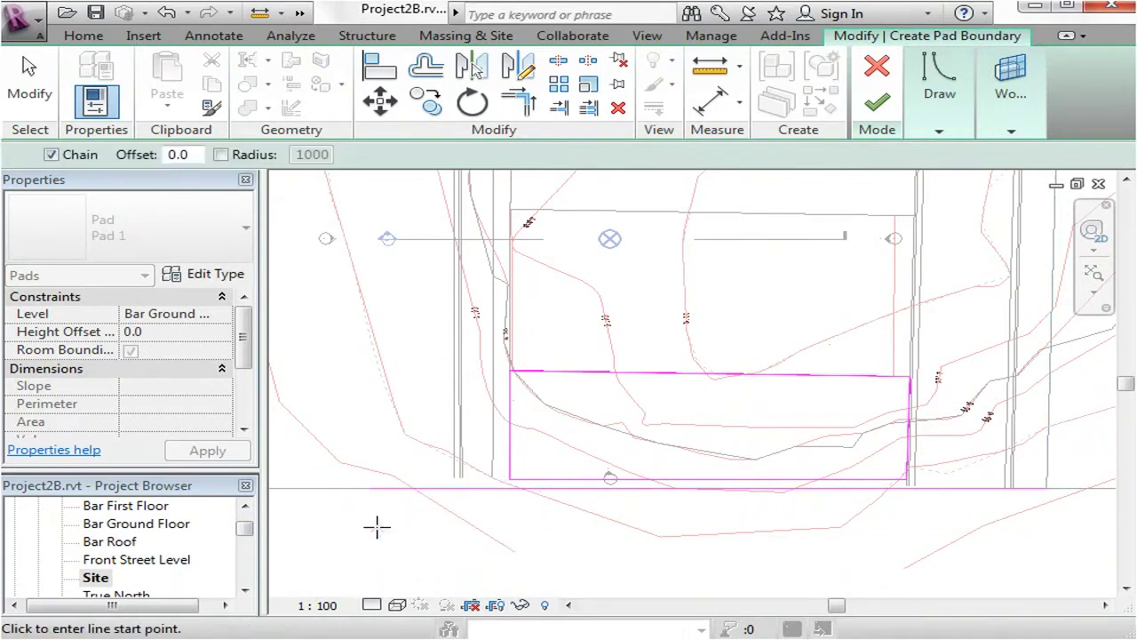
{"action": "key", "text": "Escape"}
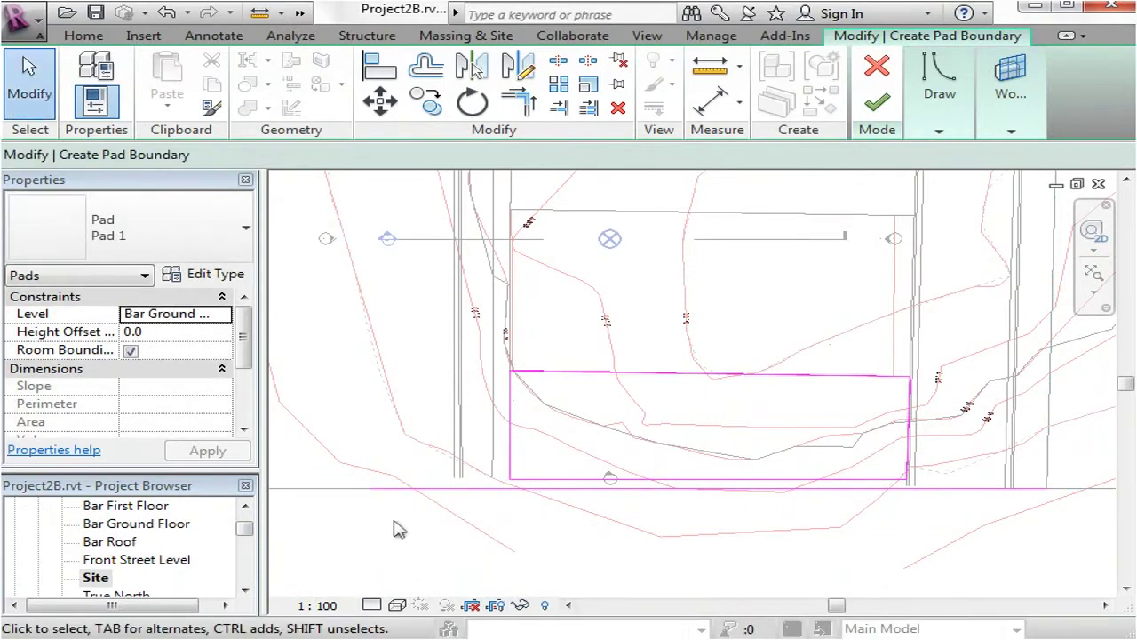
Delete the short leftover bottom line and trim both bottom corners to close the rectangle
{"action": "left_click", "coordinate": [583, 478]}
{"action": "key", "text": "Delete"}
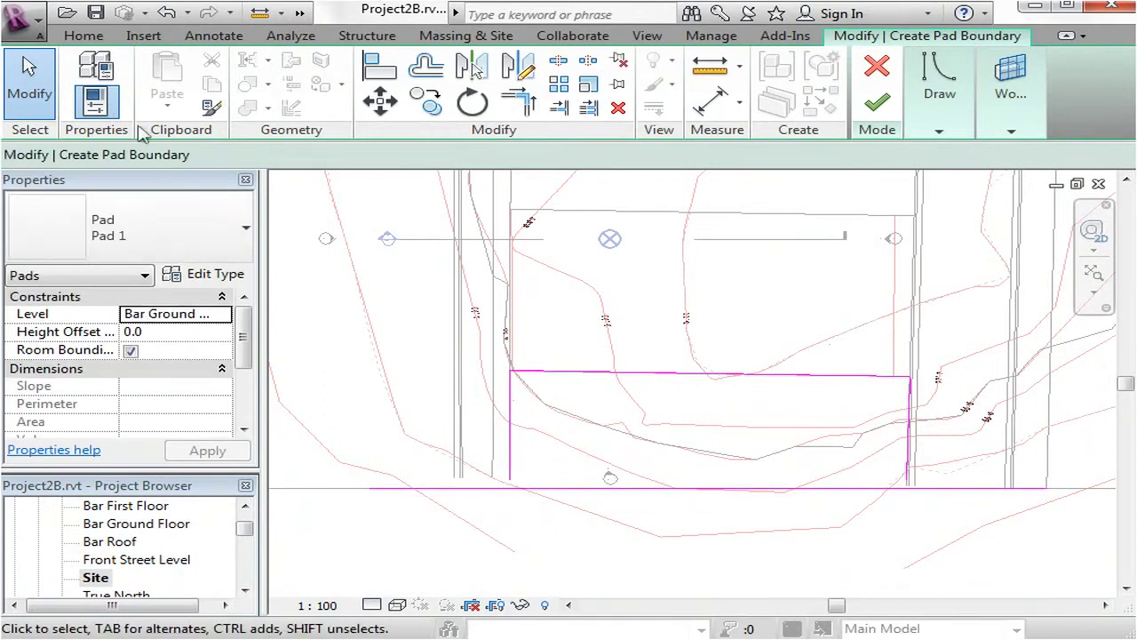
{"action": "left_click", "coordinate": [519, 100]}
{"action": "left_click", "coordinate": [513, 474]}
{"action": "left_click", "coordinate": [522, 488]}
{"action": "left_click", "coordinate": [907, 472]}
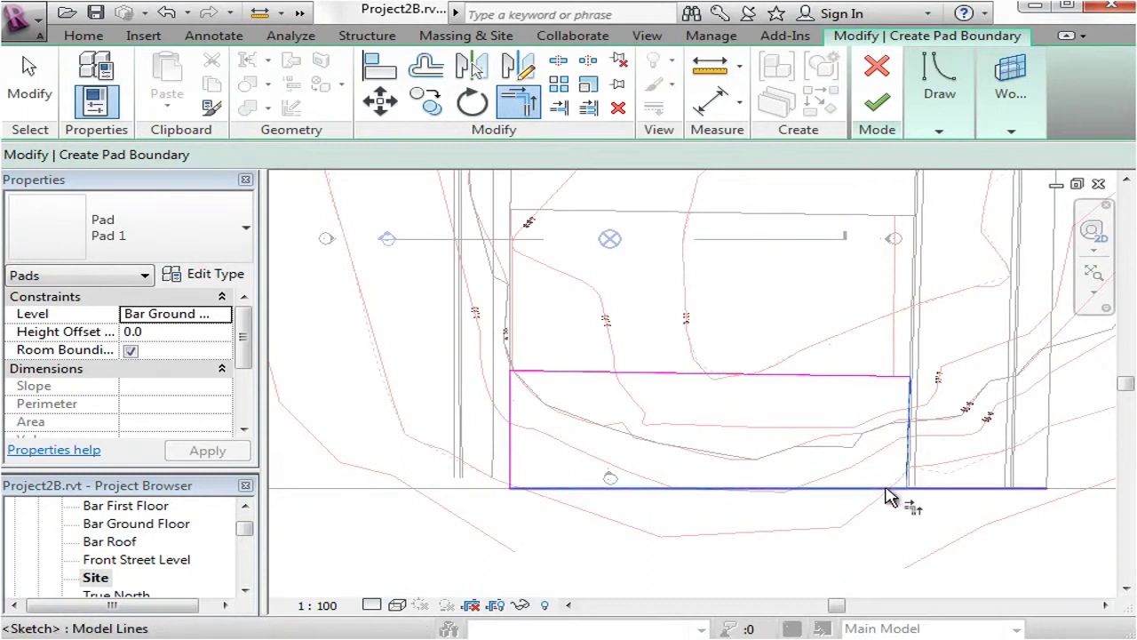
{"action": "left_click", "coordinate": [886, 488]}
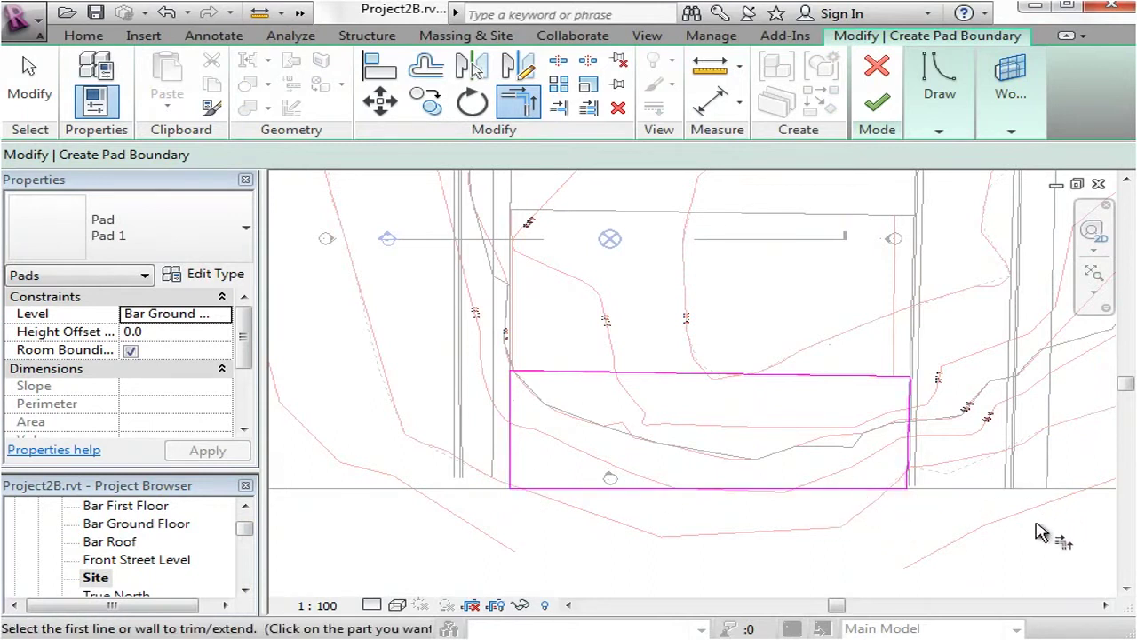
{"action": "key", "text": "Escape"}
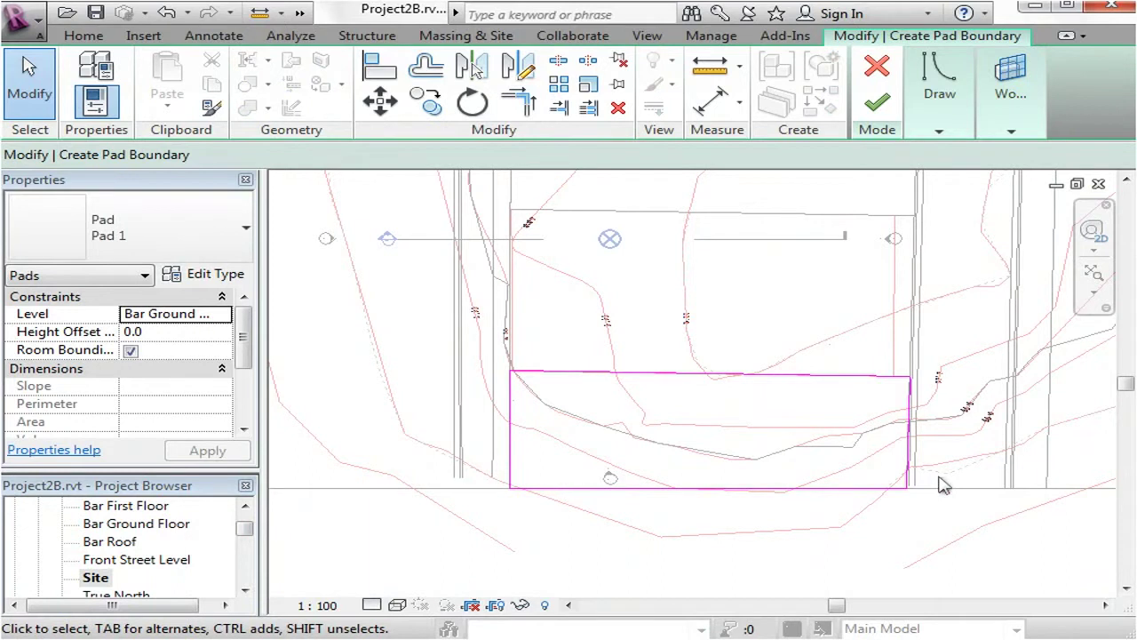
{"action": "scroll", "coordinate": [551, 529], "scroll_direction": "down", "scroll_amount": 2}
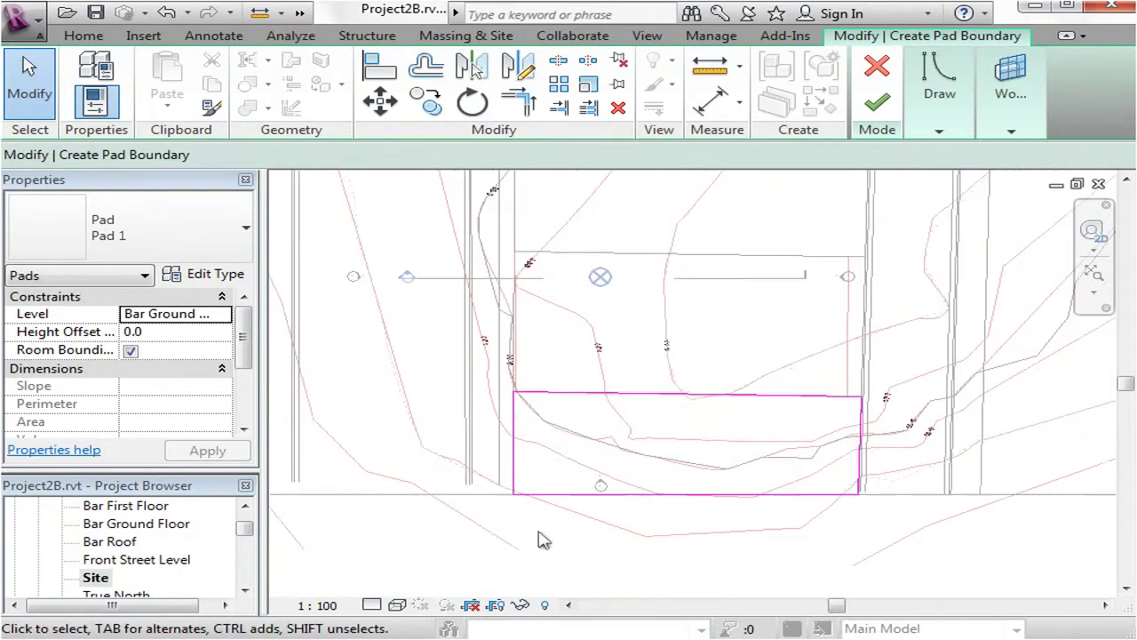
{"action": "middle_click_drag", "start_coordinate": [718, 553], "coordinate": [736, 531]}
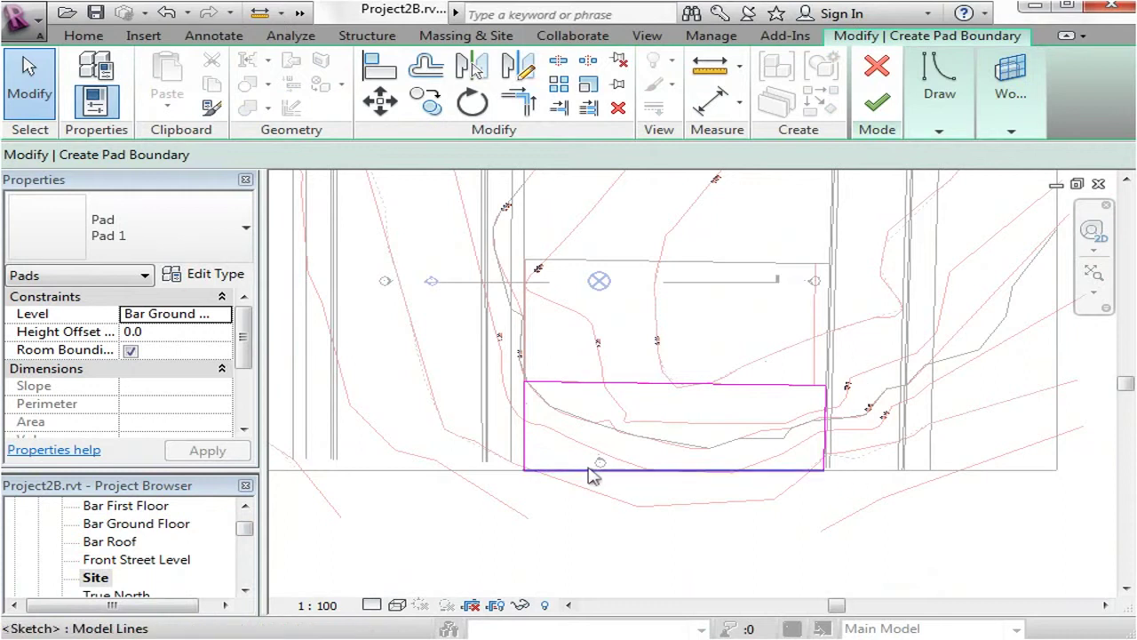
Finish the Bar Ground Floor pad sketch, creating a 424.910 m² pad, and select it
{"action": "left_click", "coordinate": [876, 102]}
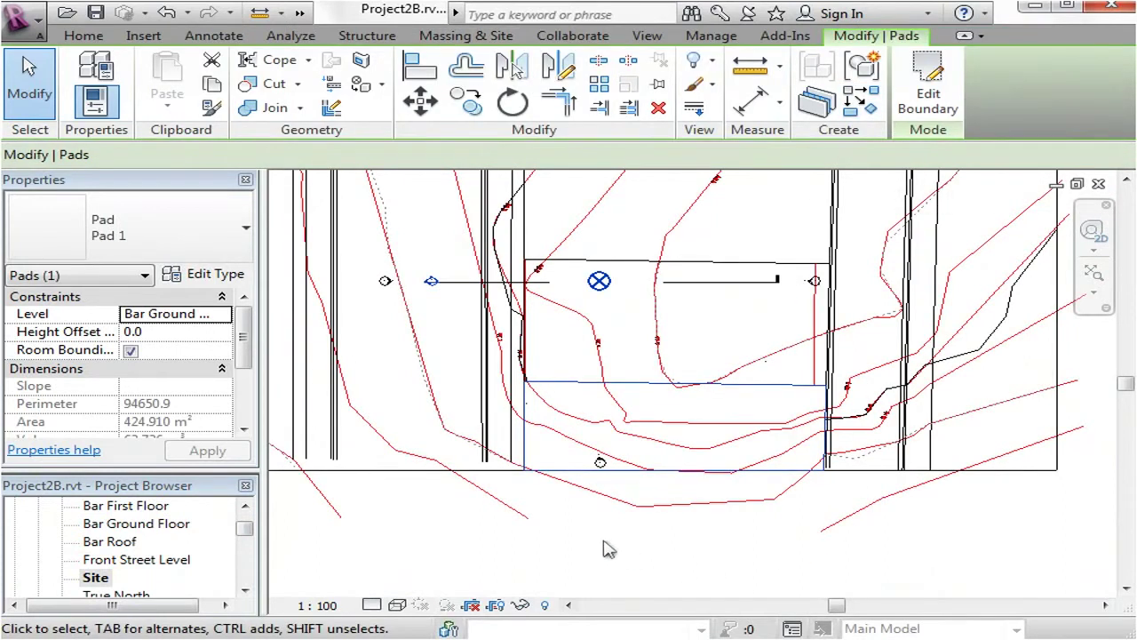
{"action": "left_click", "coordinate": [605, 560]}
{"action": "scroll", "coordinate": [588, 471], "scroll_direction": "up", "scroll_amount": 2}
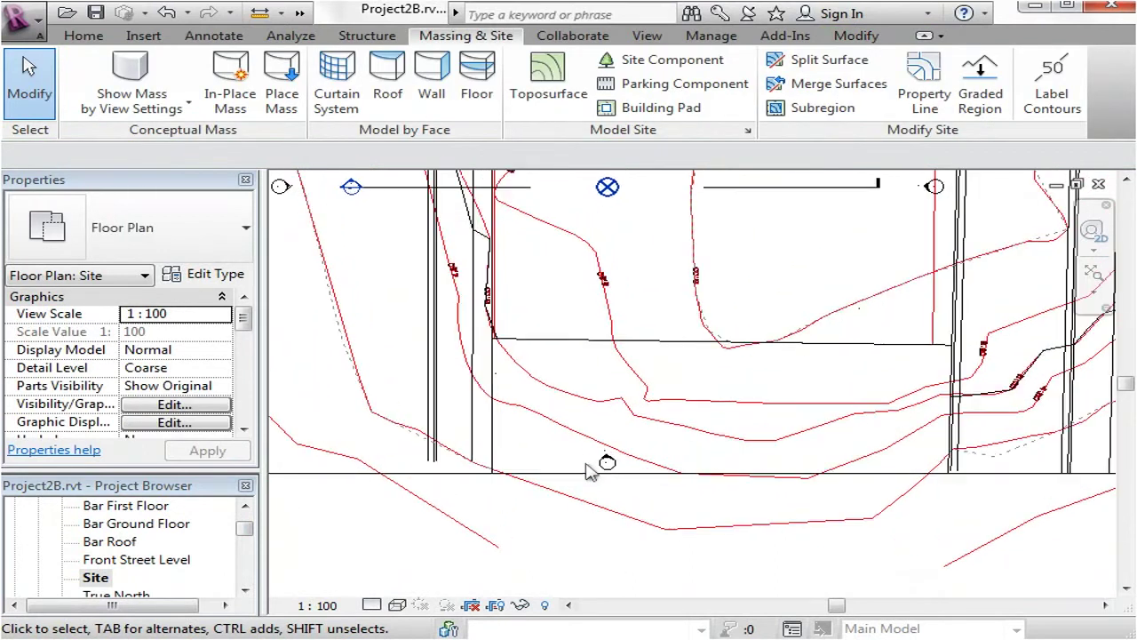
{"action": "middle_click_drag", "start_coordinate": [666, 503], "coordinate": [648, 539]}
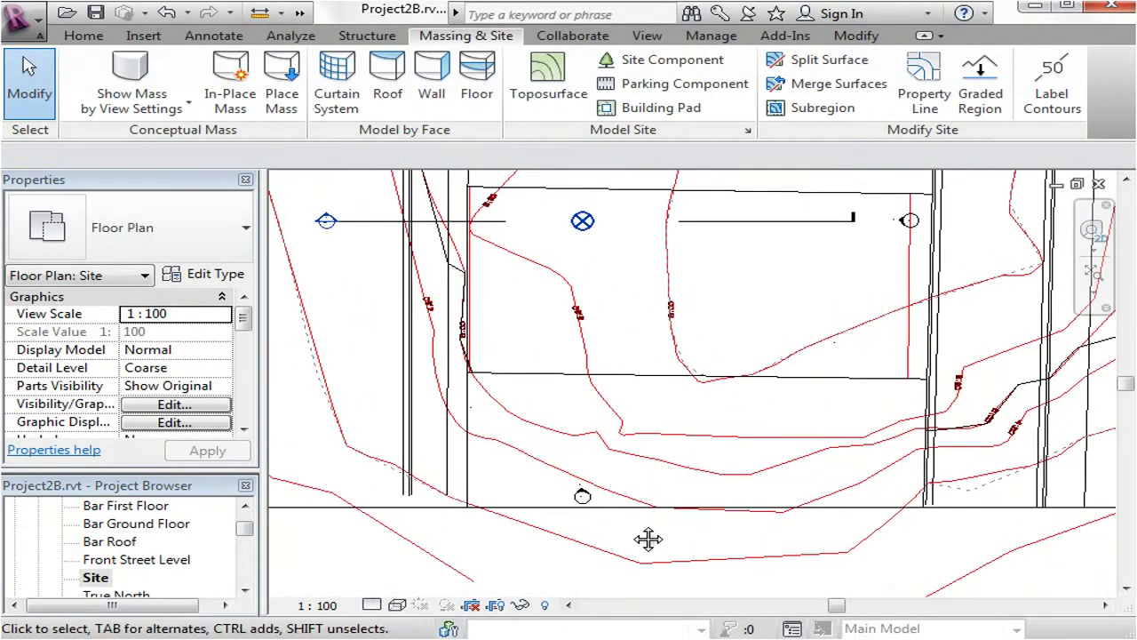
{"action": "left_click", "coordinate": [553, 517]}
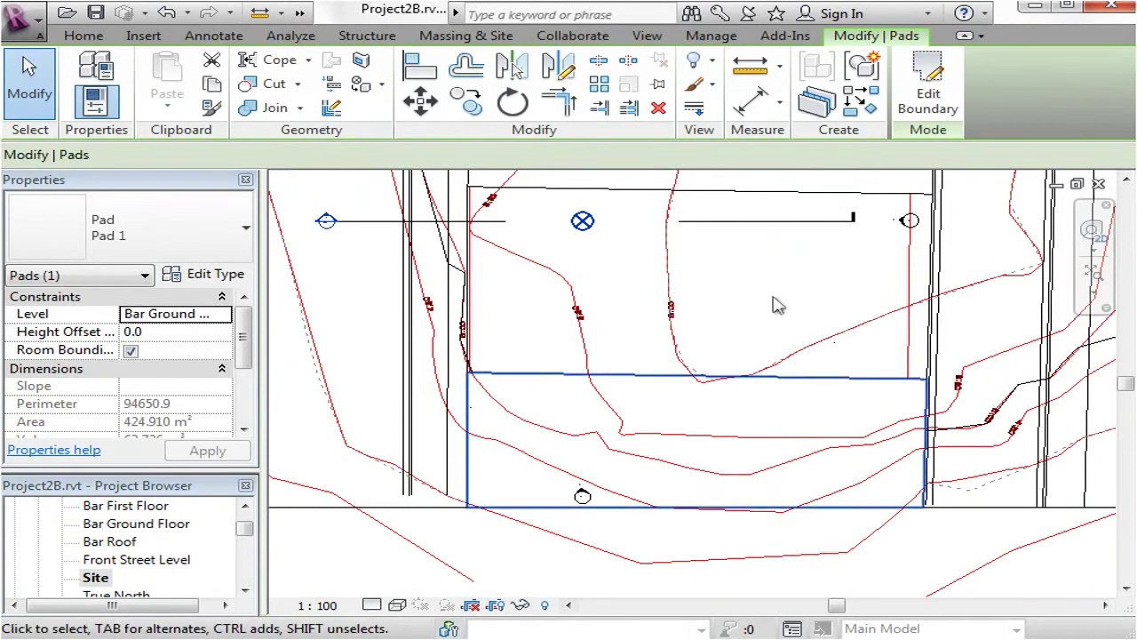
Through Edit Boundary, move the rectangular pad to Front Street Level, keeping its 150 structure
{"action": "left_click", "coordinate": [928, 89]}
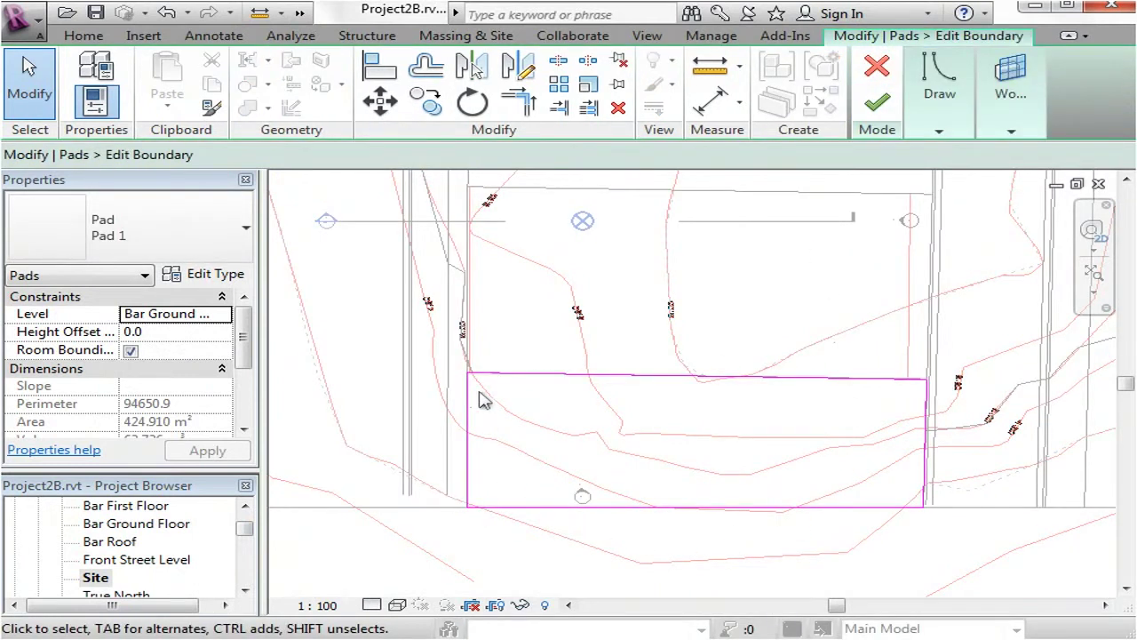
{"action": "left_click", "coordinate": [203, 322]}
{"action": "left_click", "coordinate": [223, 316]}
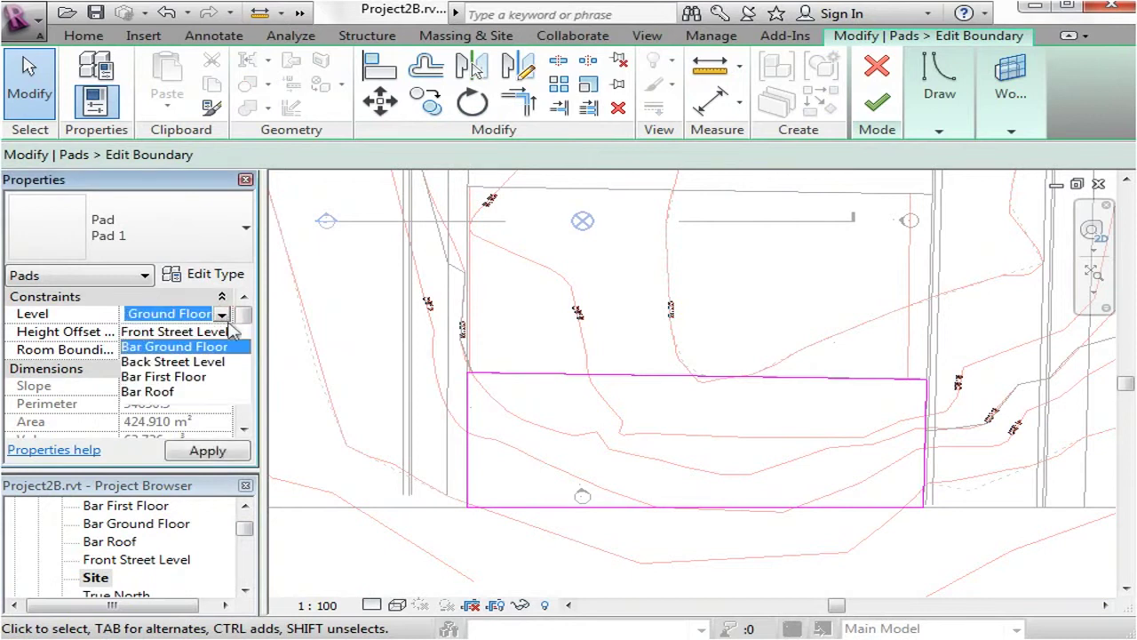
{"action": "left_click", "coordinate": [165, 331]}
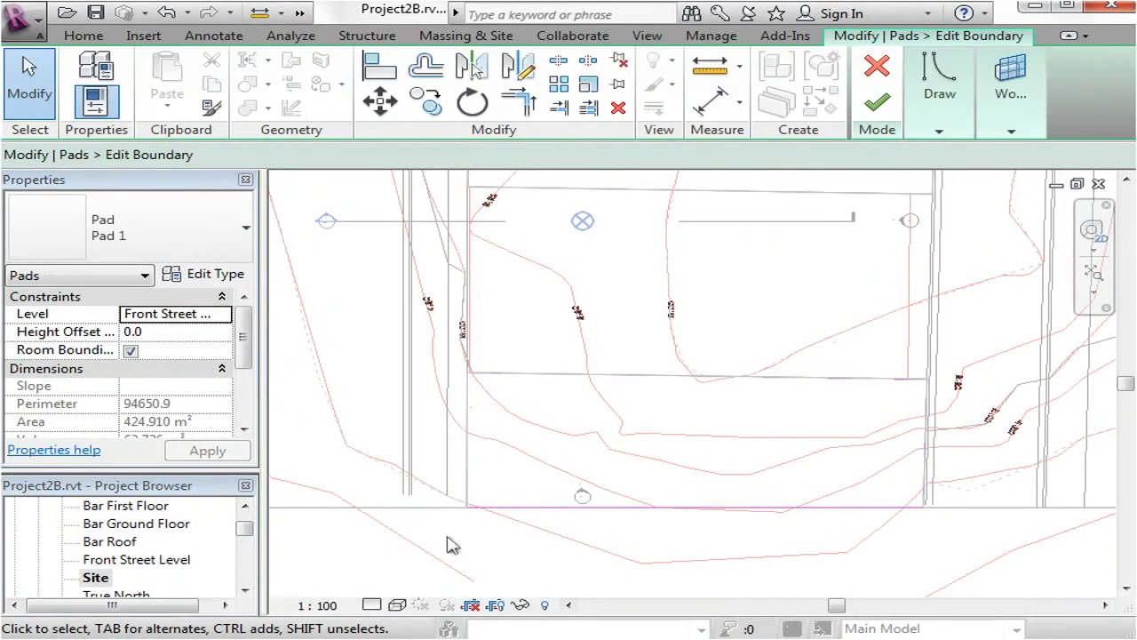
{"action": "left_click", "coordinate": [209, 277]}
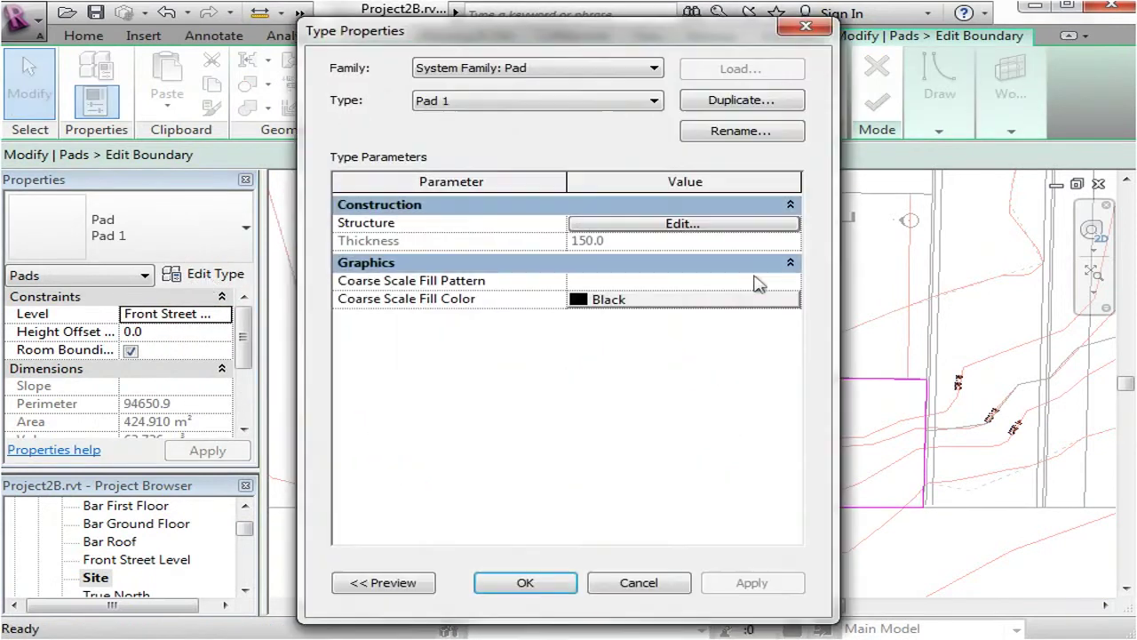
{"action": "left_click", "coordinate": [734, 228]}
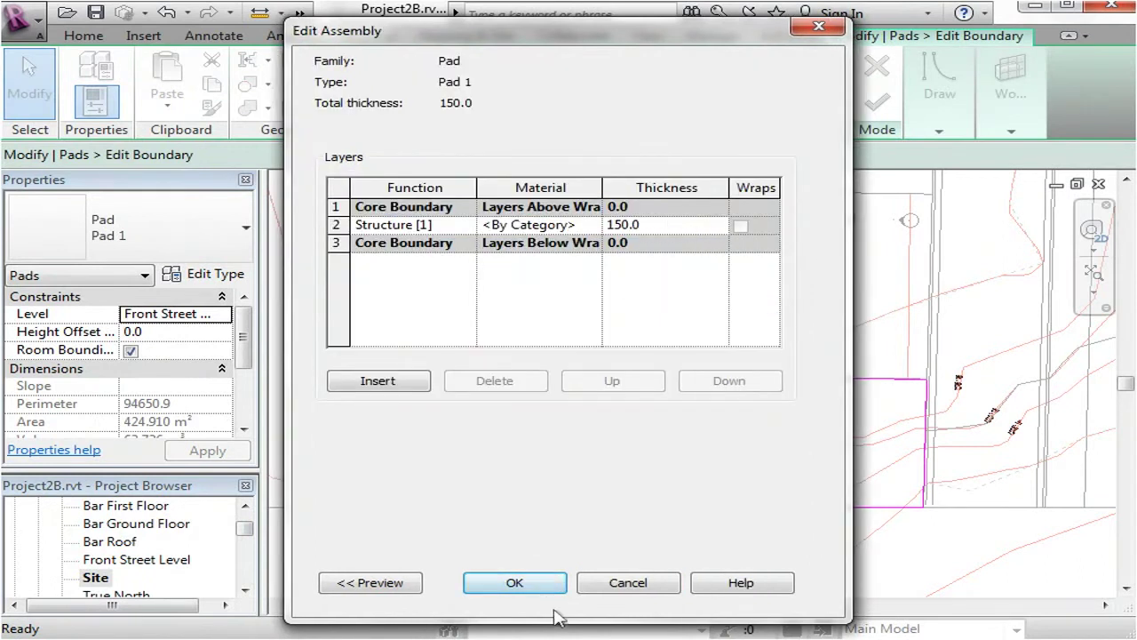
{"action": "left_click", "coordinate": [520, 582]}
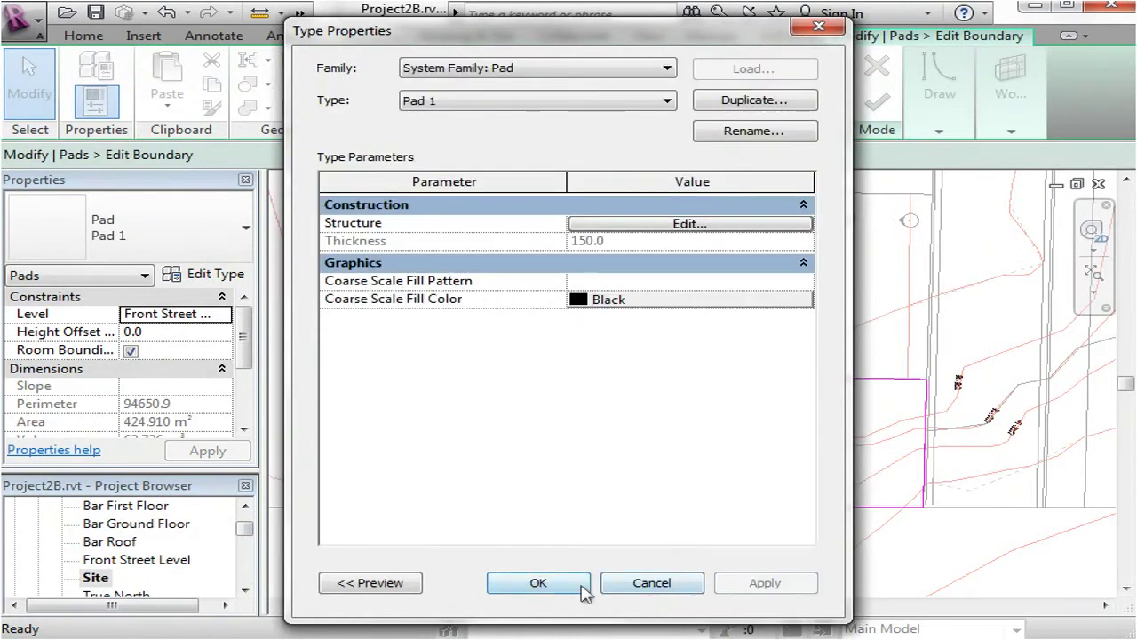
{"action": "left_click", "coordinate": [582, 585]}
{"action": "left_click", "coordinate": [875, 106]}
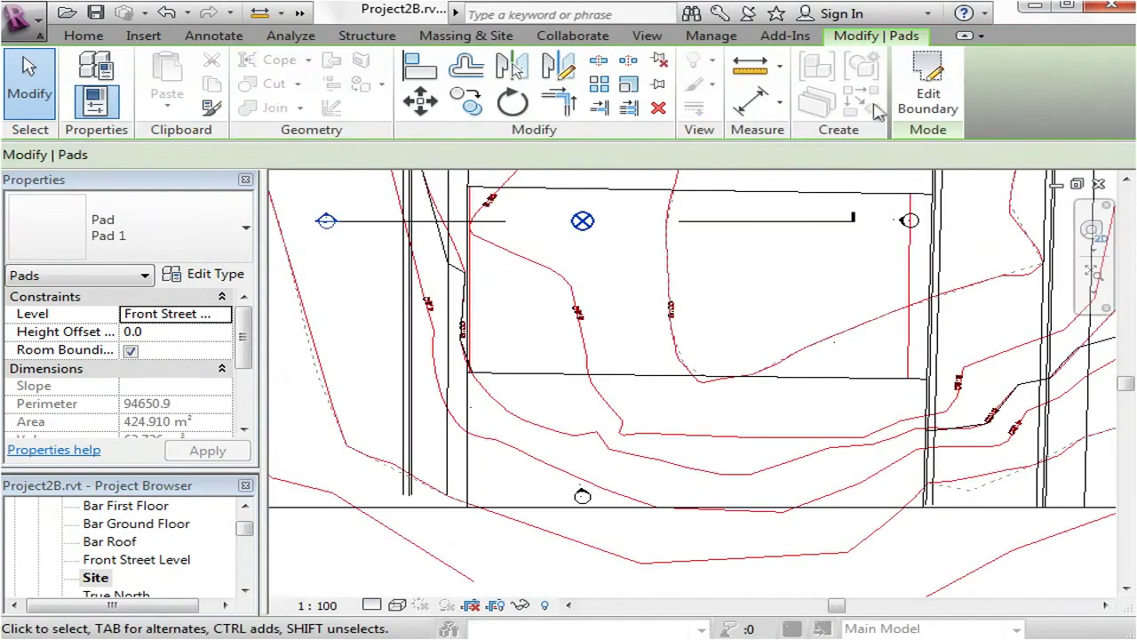
Open the {3D} view and orbit to see both pads recessed into the toposurface
{"action": "left_click", "coordinate": [838, 564]}
{"action": "scroll", "coordinate": [723, 536], "scroll_direction": "down", "scroll_amount": 2}
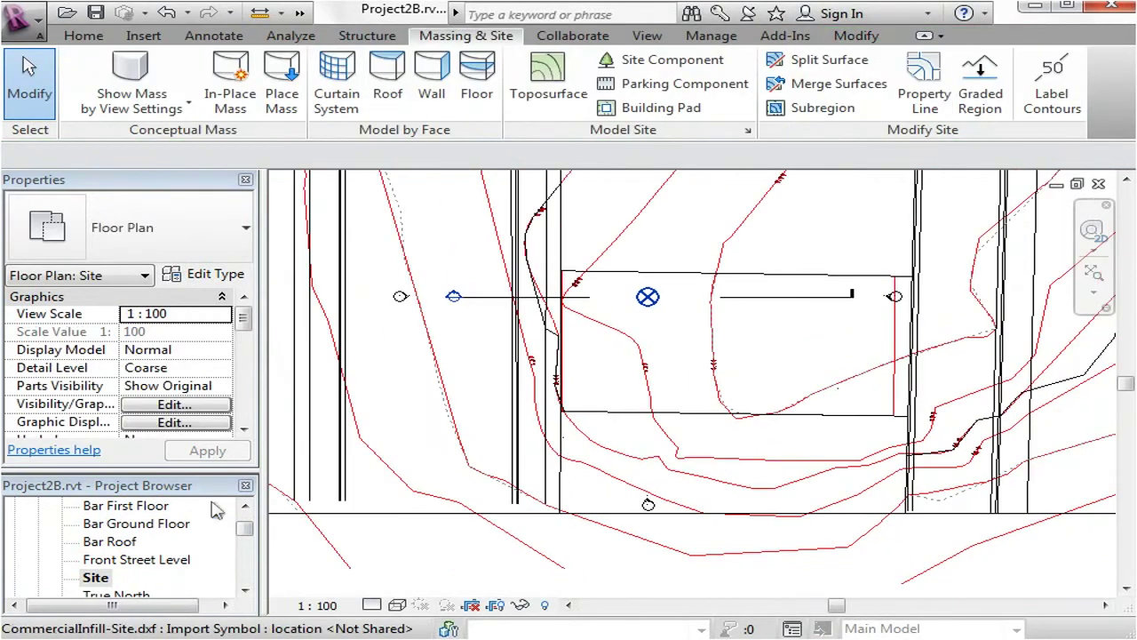
{"action": "left_click_drag", "start_coordinate": [248, 536], "coordinate": [244, 551]}
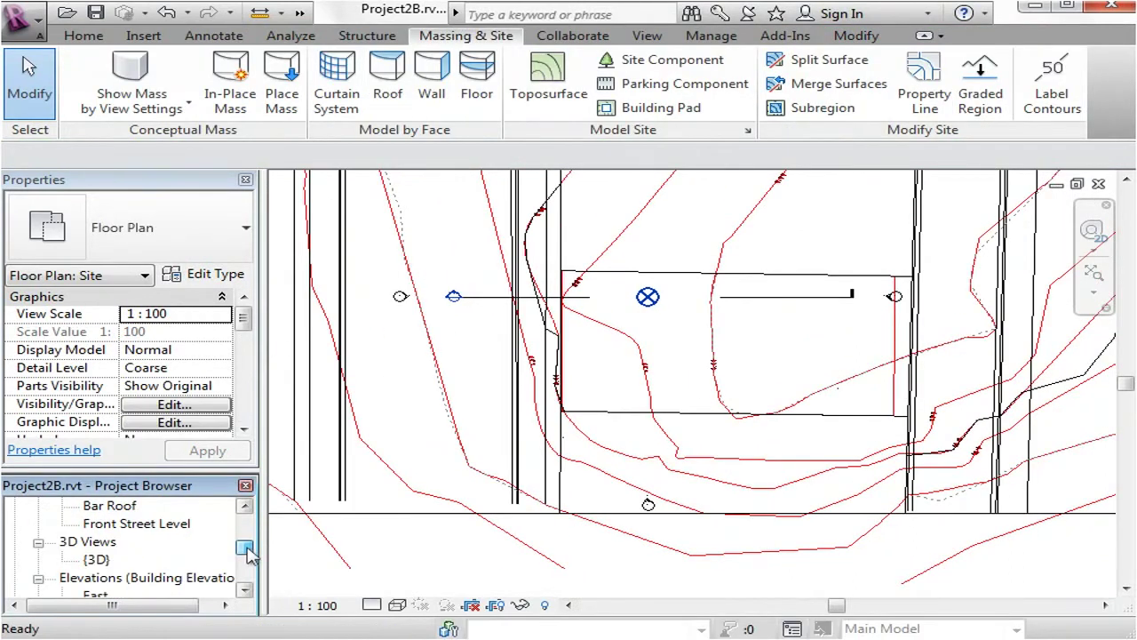
{"action": "double_click", "coordinate": [95, 559]}
{"action": "middle_click_drag", "start_coordinate": [526, 485], "coordinate": [655, 507], "text": "shift"}
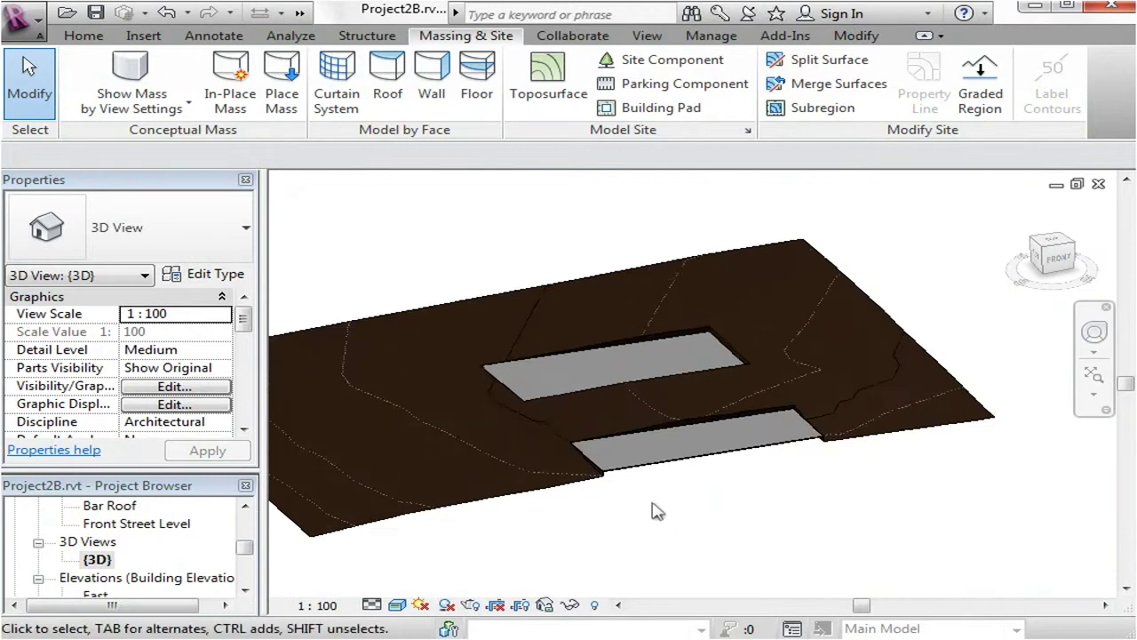
{"action": "scroll", "coordinate": [680, 470], "scroll_direction": "up", "scroll_amount": 5}
{"action": "middle_click_drag", "start_coordinate": [737, 499], "coordinate": [561, 510]}
{"action": "middle_click_drag", "start_coordinate": [681, 426], "coordinate": [767, 444]}
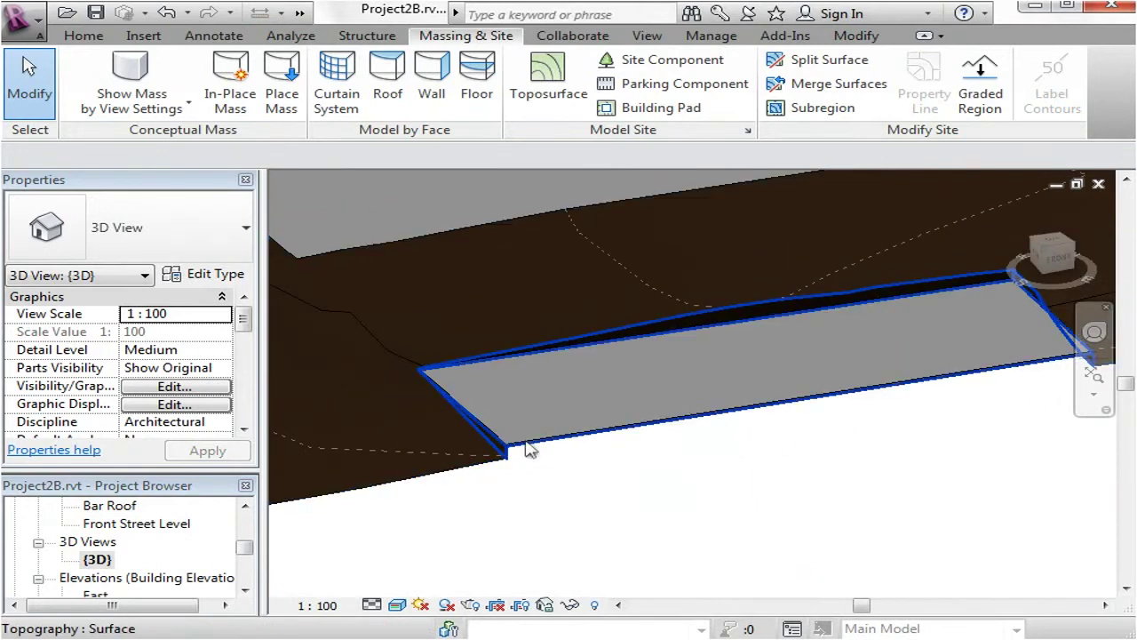
{"action": "middle_click_drag", "start_coordinate": [951, 410], "coordinate": [597, 494]}
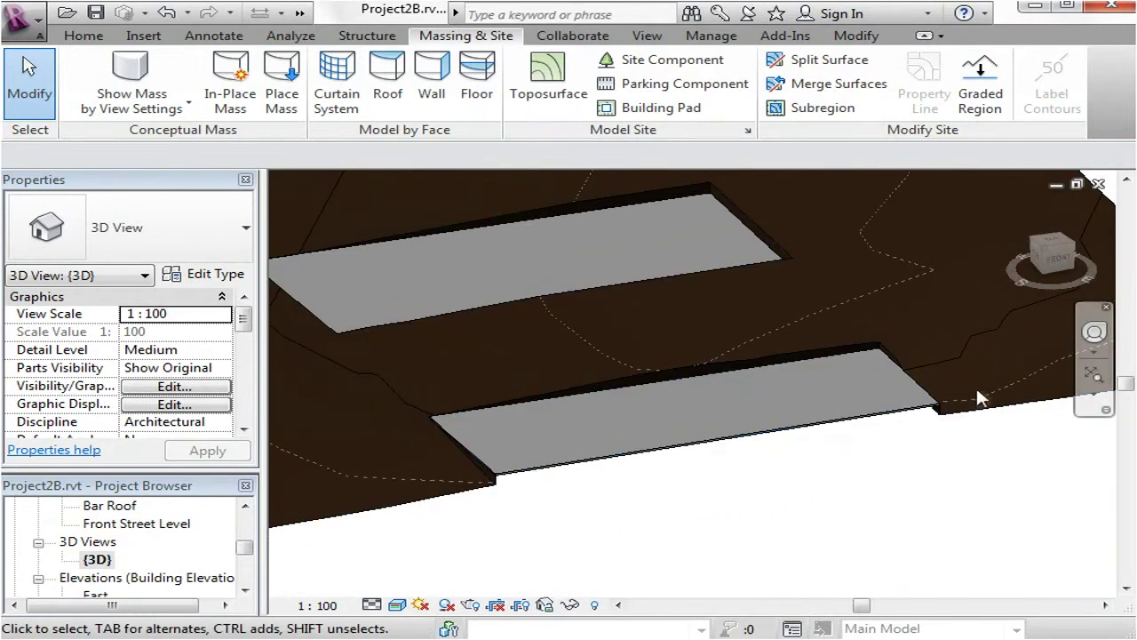
{"action": "scroll", "coordinate": [935, 456], "scroll_direction": "down", "scroll_amount": 1}
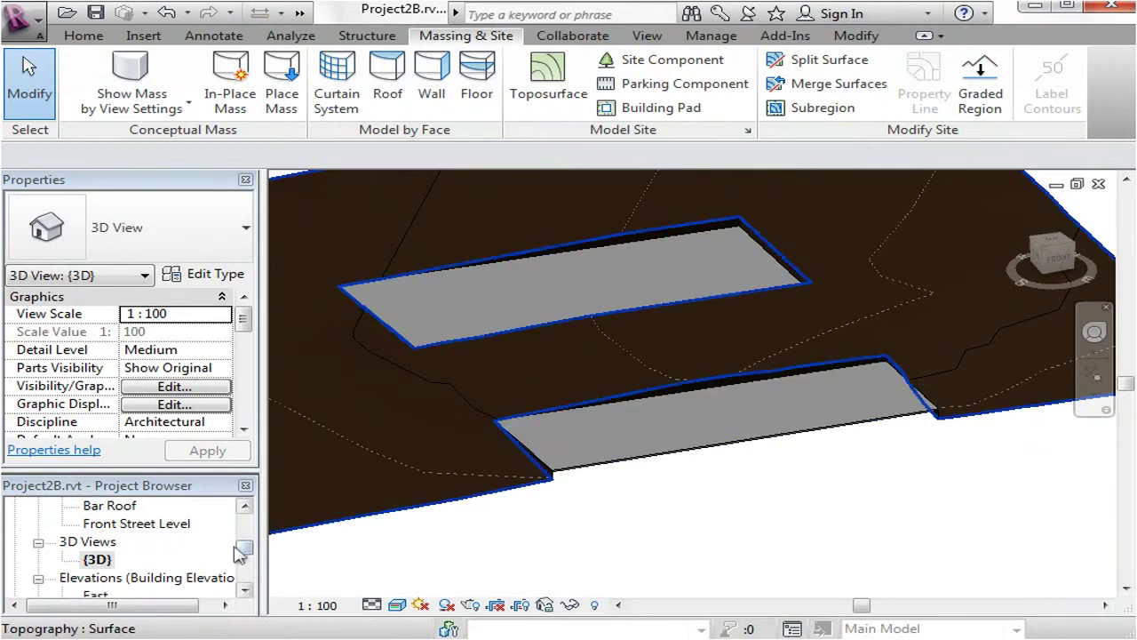
{"action": "left_click_drag", "start_coordinate": [246, 553], "coordinate": [246, 530]}
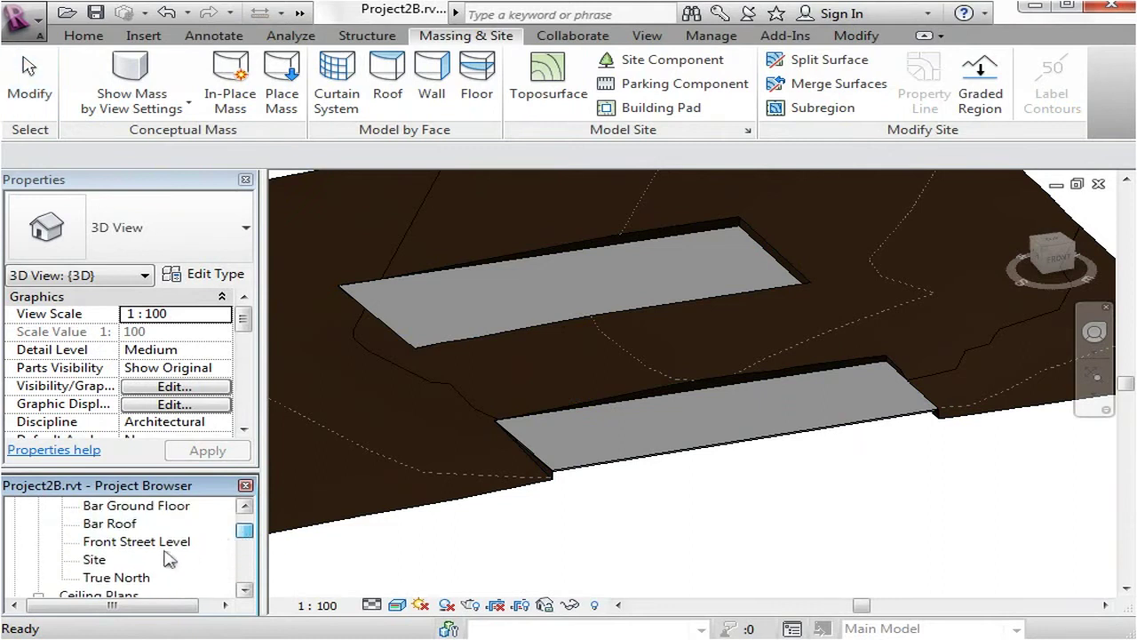
Open the Site plan and pick the building's left and top edges as the pad boundary
{"action": "double_click", "coordinate": [94, 559]}
{"action": "middle_click_drag", "start_coordinate": [592, 293], "coordinate": [624, 318]}
{"action": "scroll", "coordinate": [603, 377], "scroll_direction": "up", "scroll_amount": 1}
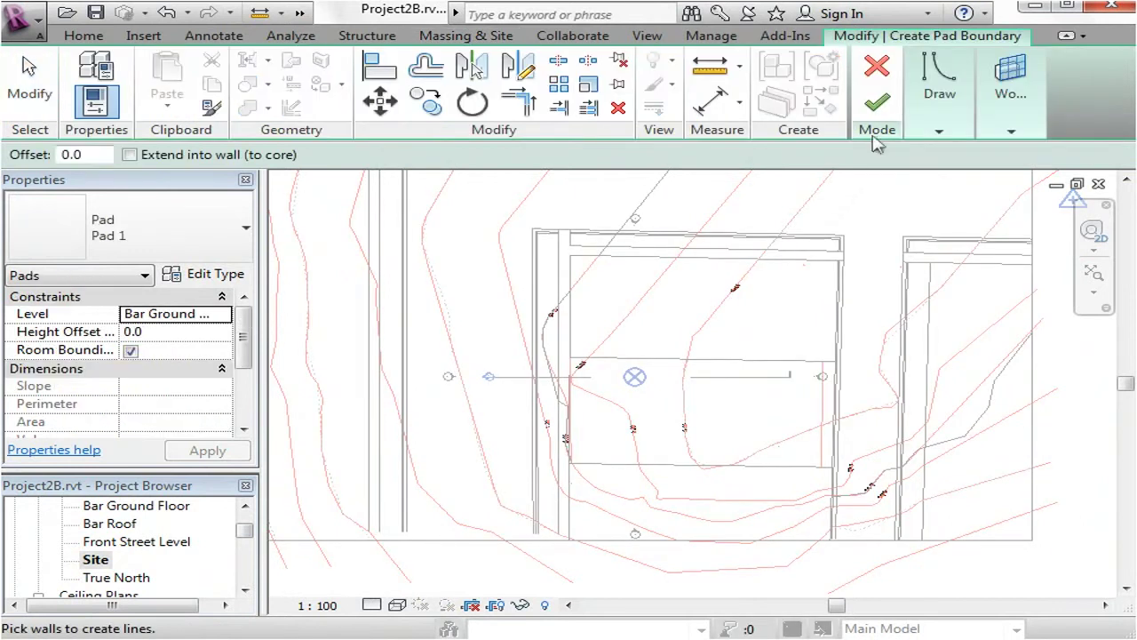
{"action": "mouse_move", "coordinate": [934, 132]}
{"action": "mouse_move", "coordinate": [1011, 125]}
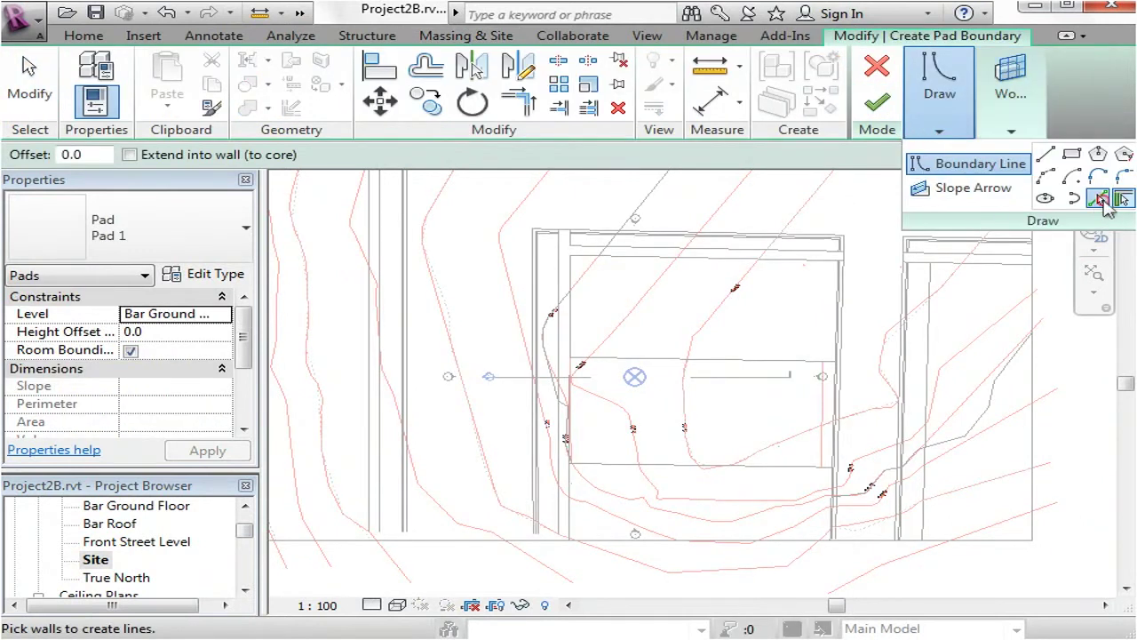
{"action": "left_click", "coordinate": [1104, 201]}
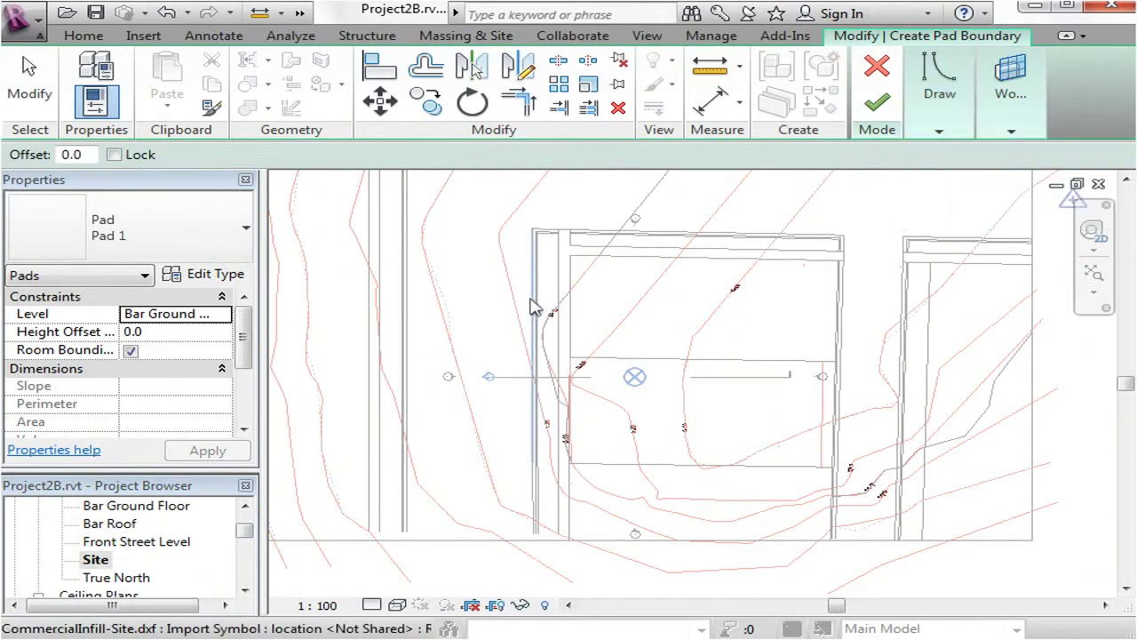
{"action": "left_click", "coordinate": [533, 306]}
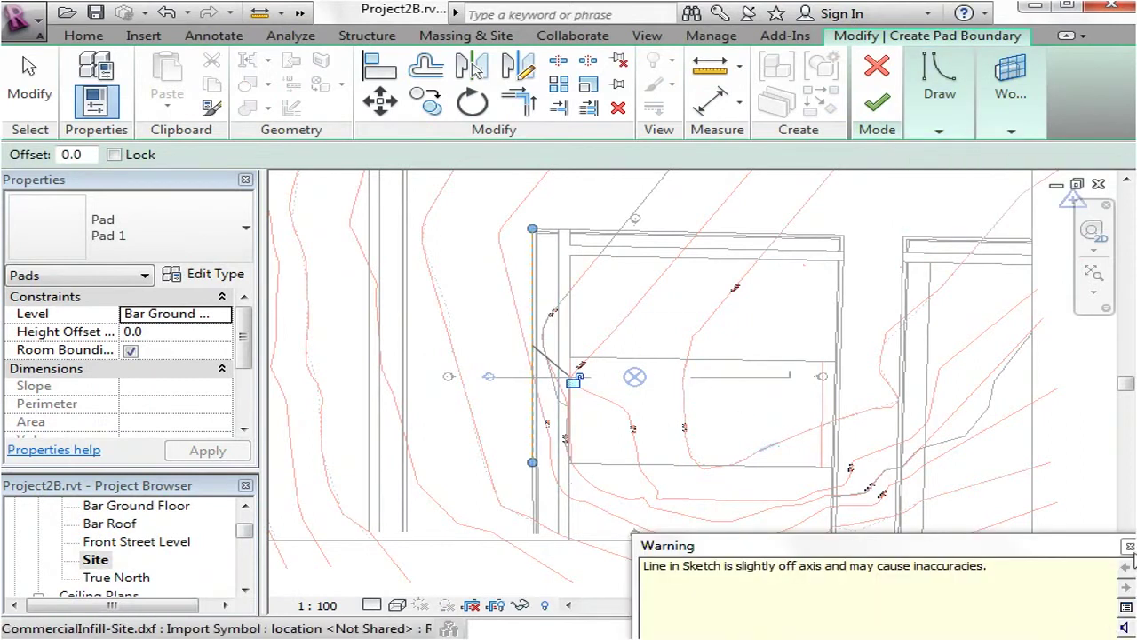
{"action": "left_click", "coordinate": [1129, 546]}
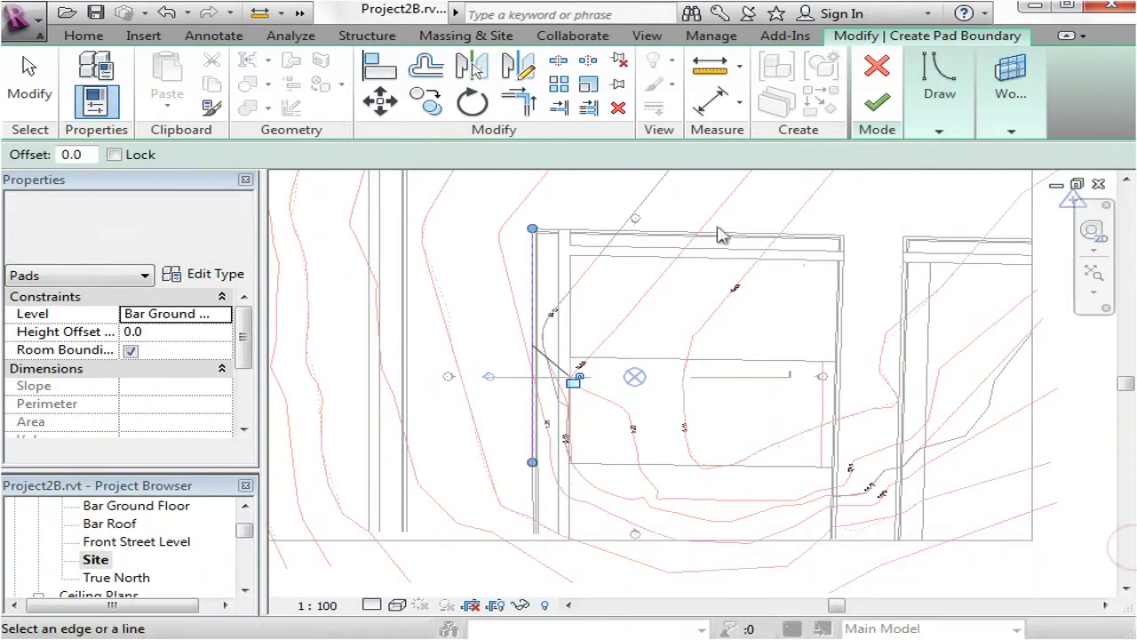
{"action": "left_click", "coordinate": [554, 236]}
{"action": "left_click", "coordinate": [562, 280]}
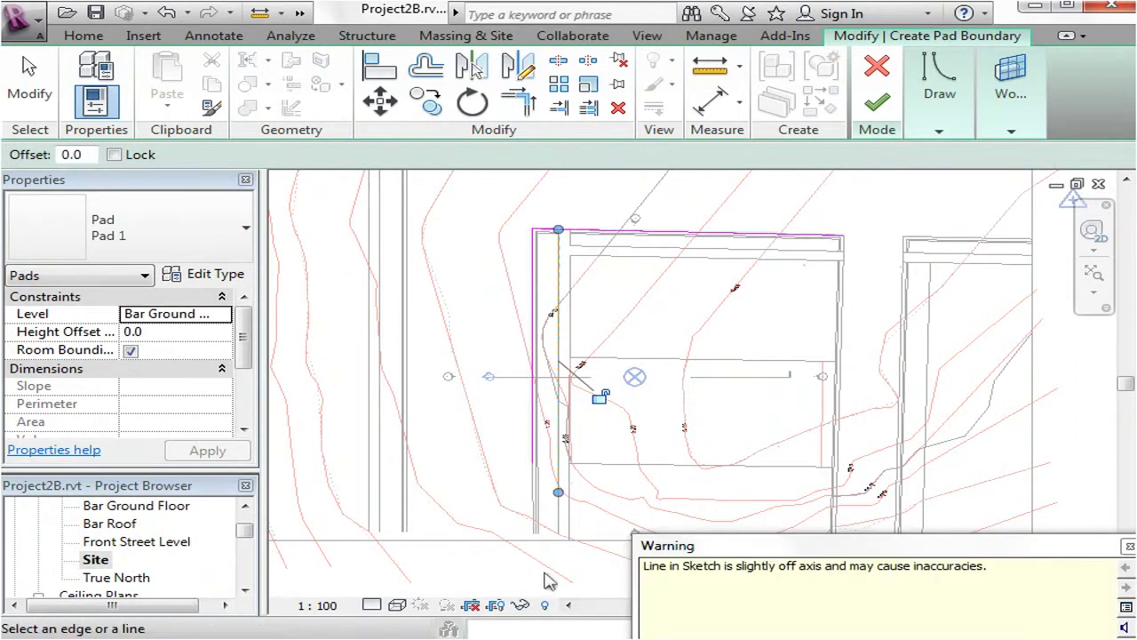
{"action": "left_click", "coordinate": [1126, 546]}
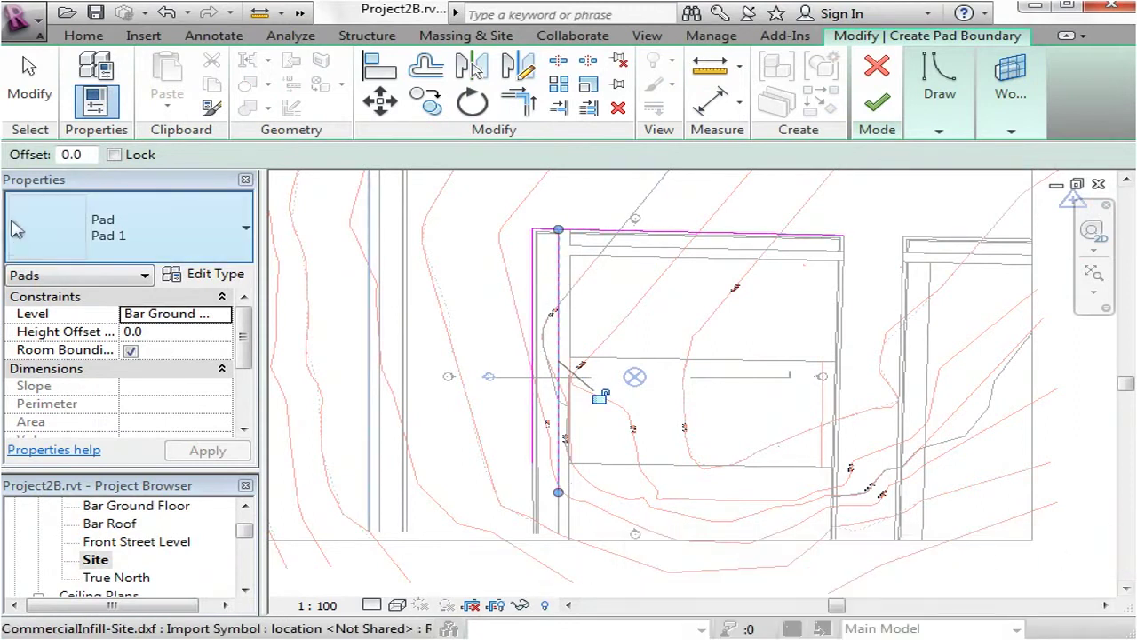
Draw the bottom boundary line and trim the corners to close the narrow rectangle
{"action": "left_click", "coordinate": [938, 131]}
{"action": "left_click", "coordinate": [1047, 156]}
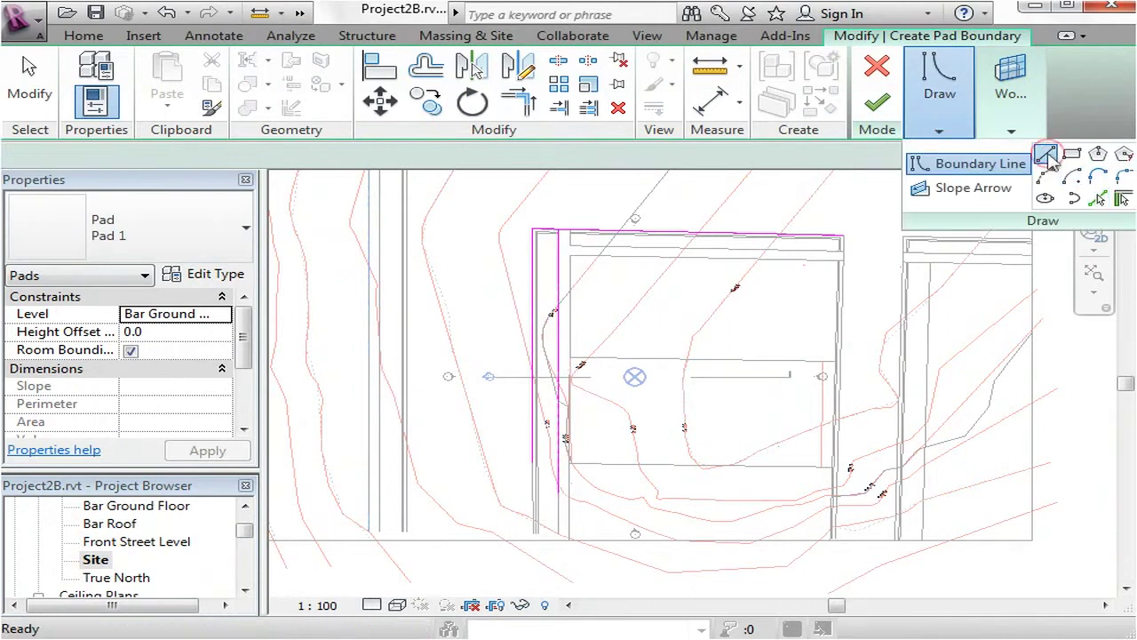
{"action": "left_click", "coordinate": [924, 546]}
{"action": "left_click", "coordinate": [439, 540]}
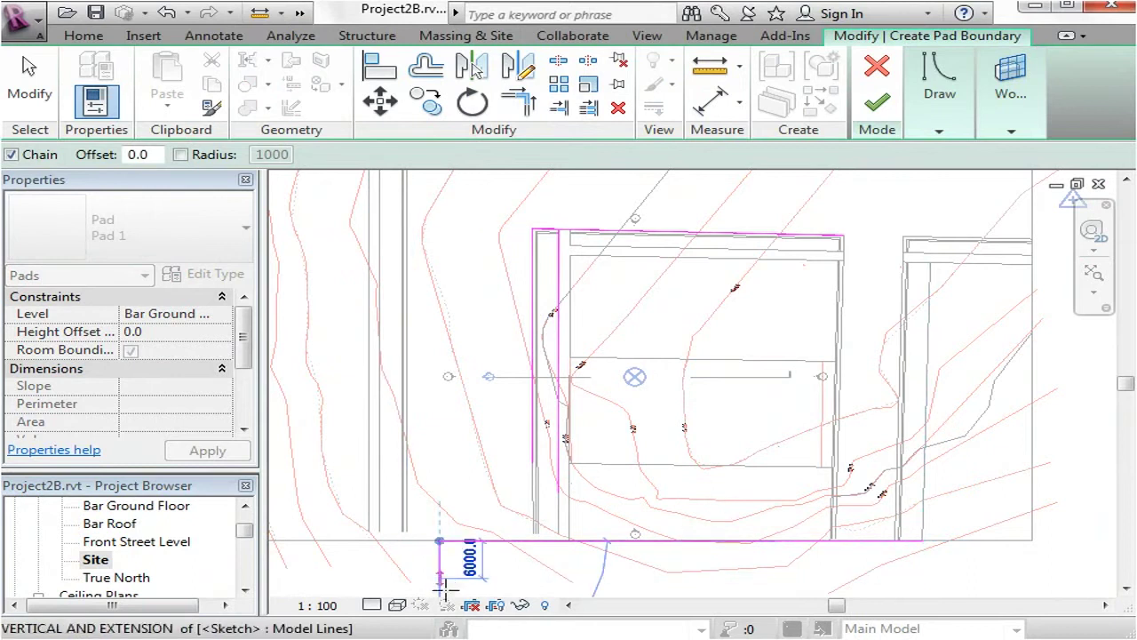
{"action": "key", "text": "Escape"}
{"action": "key", "text": "Escape"}
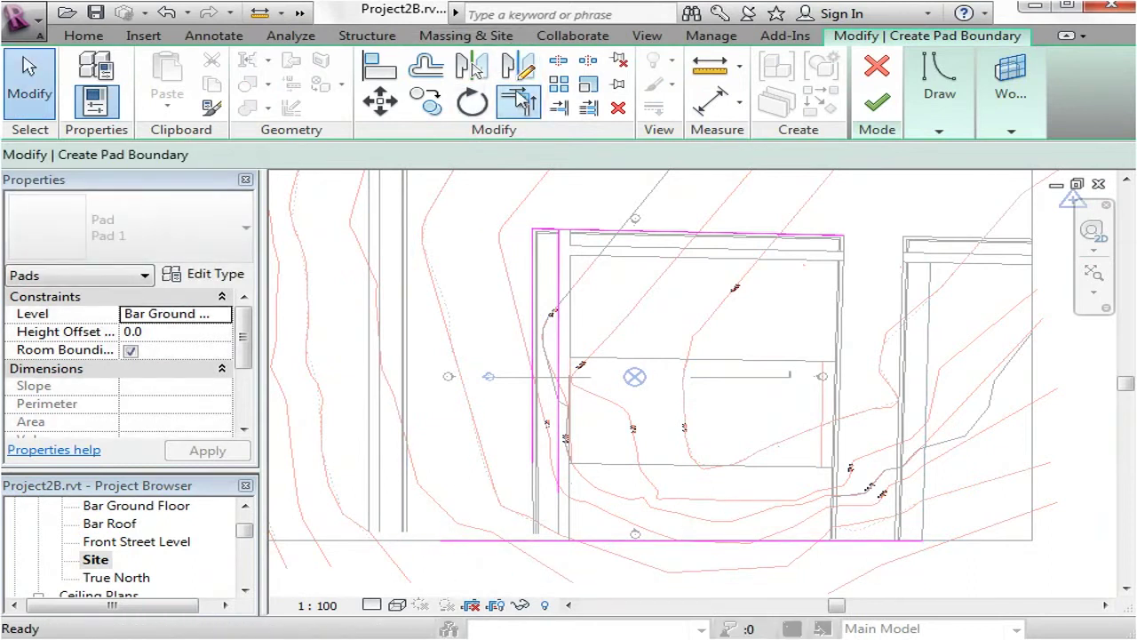
{"action": "left_click", "coordinate": [544, 235]}
{"action": "left_click", "coordinate": [536, 251]}
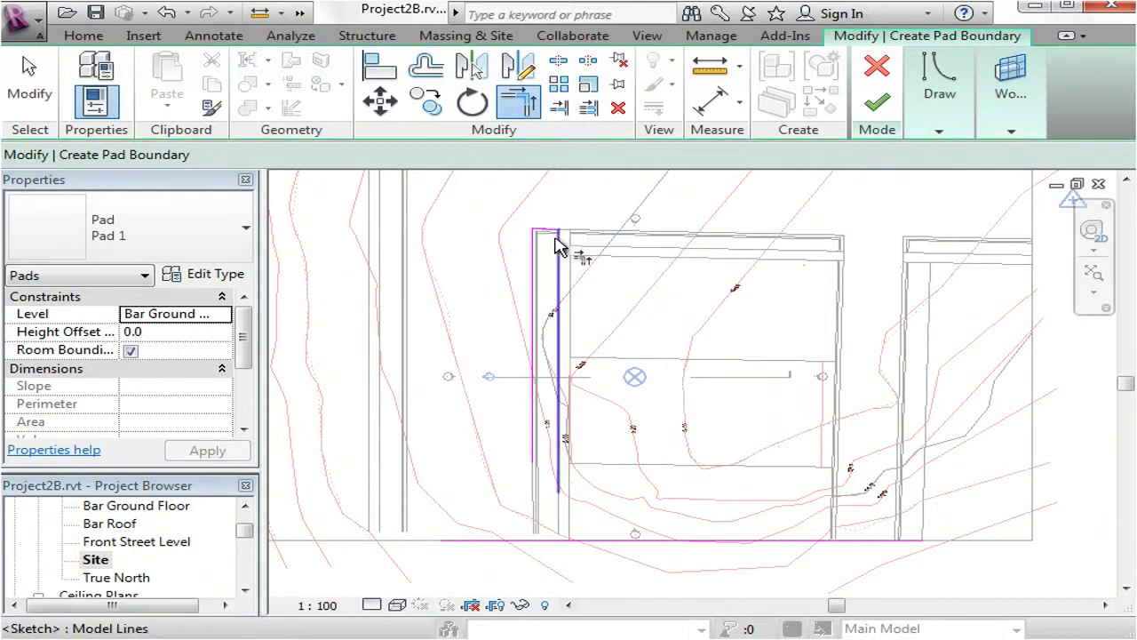
{"action": "left_click", "coordinate": [561, 496]}
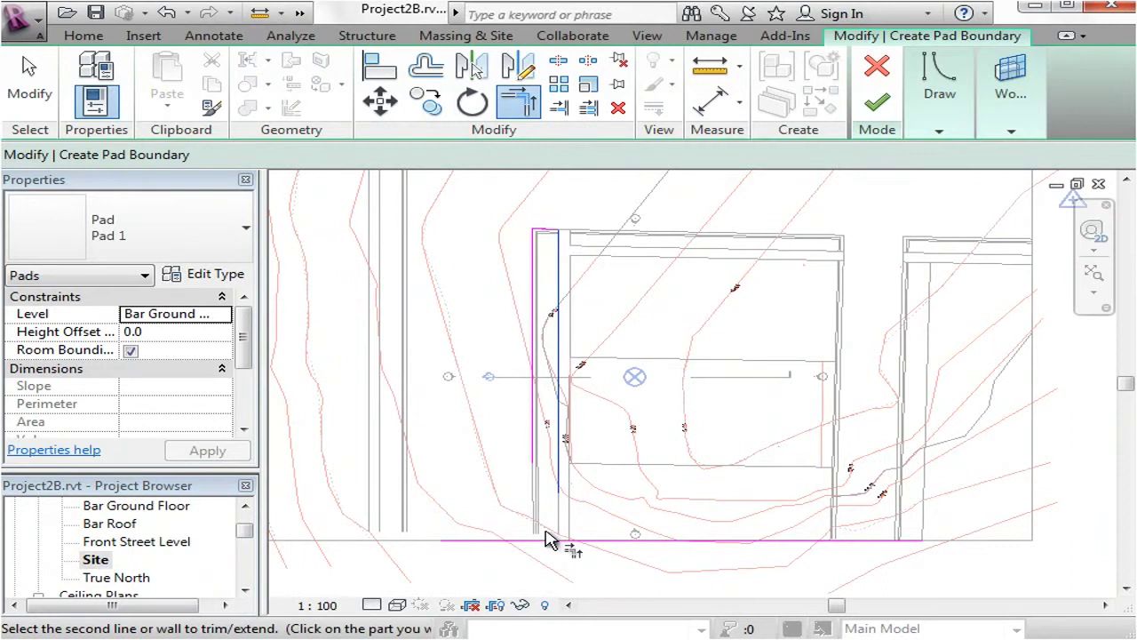
{"action": "left_click", "coordinate": [547, 540]}
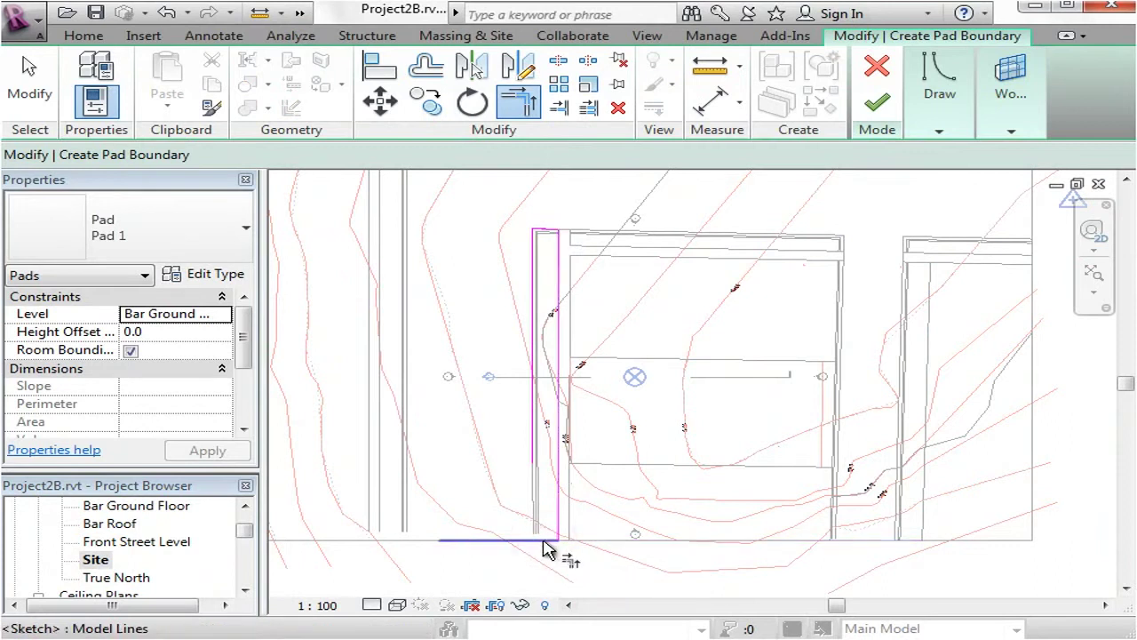
{"action": "left_click", "coordinate": [536, 433]}
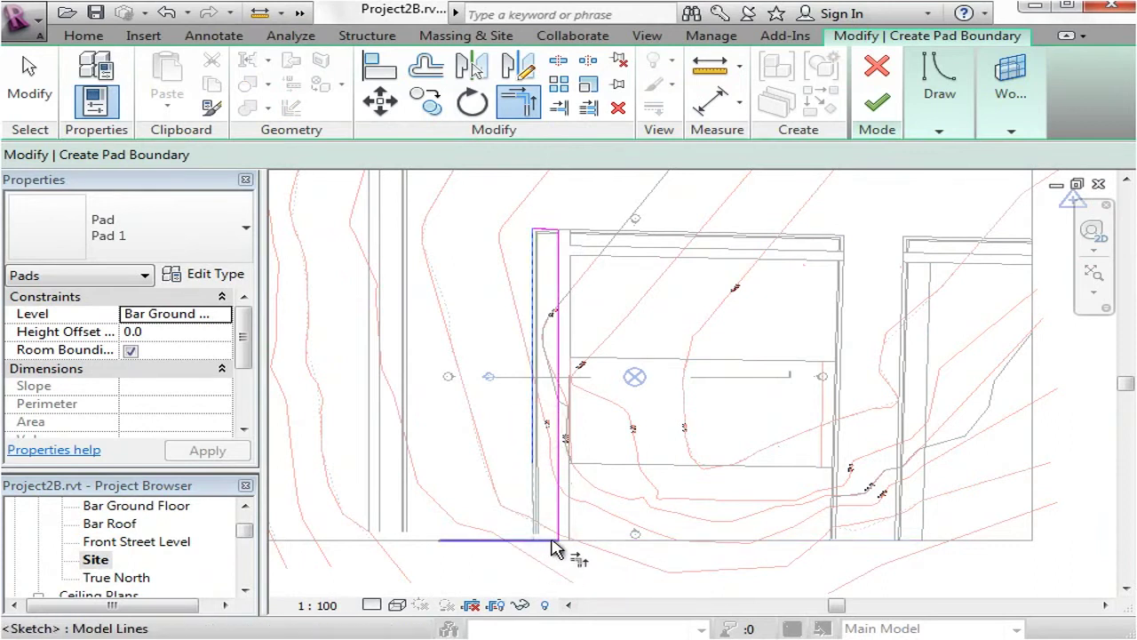
{"action": "left_click", "coordinate": [549, 544]}
{"action": "key", "text": "Escape"}
{"action": "key", "text": "Escape"}
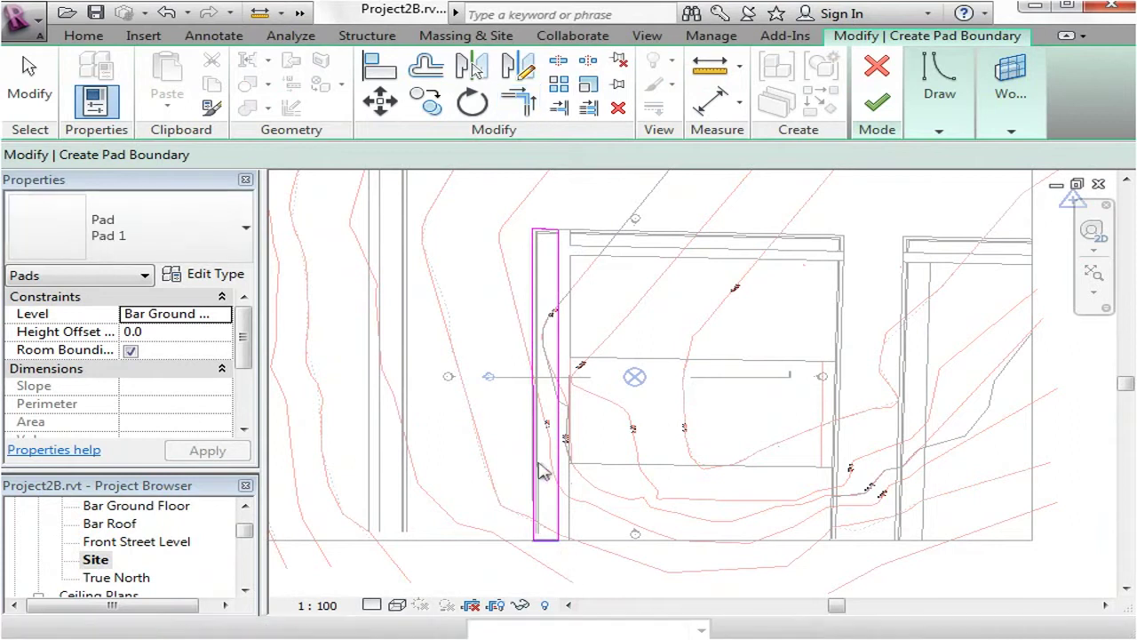
Set the pad's level to Front Street Level and finish the sketch
{"action": "left_click", "coordinate": [218, 320]}
{"action": "left_click", "coordinate": [227, 321]}
{"action": "left_click", "coordinate": [228, 322]}
{"action": "left_click", "coordinate": [195, 330]}
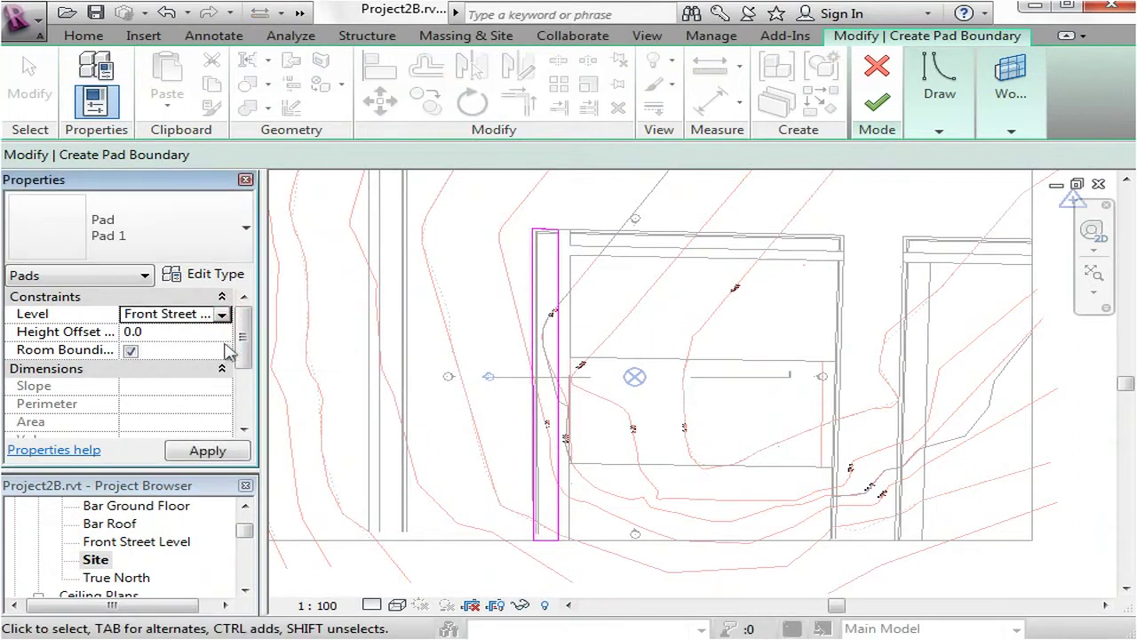
{"action": "left_click", "coordinate": [213, 275]}
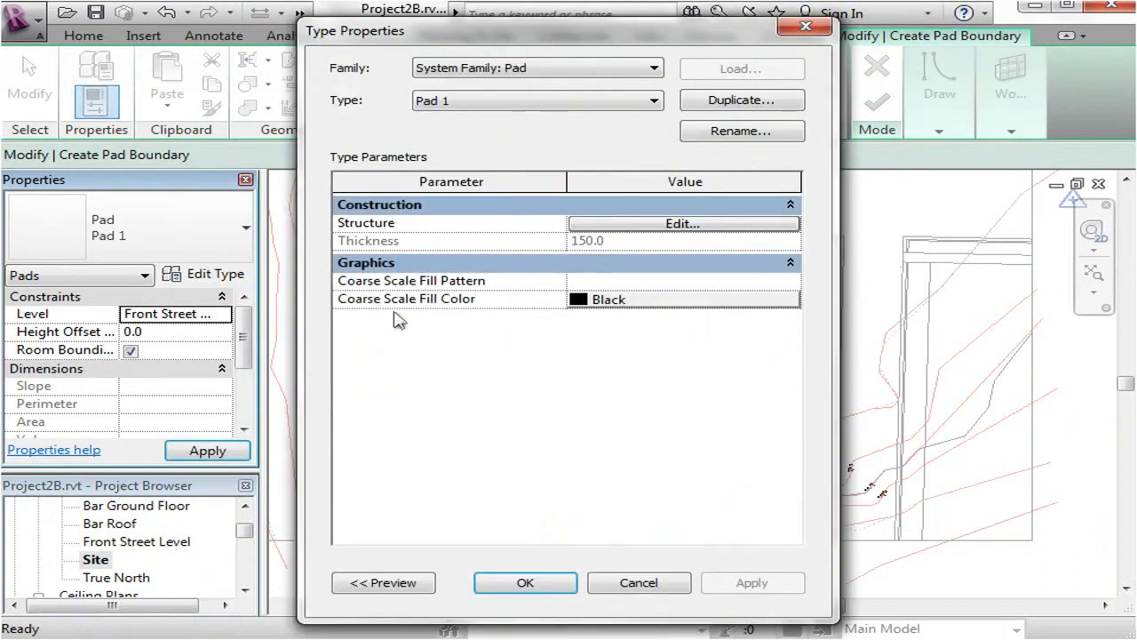
{"action": "left_click", "coordinate": [559, 589]}
{"action": "left_click", "coordinate": [228, 457]}
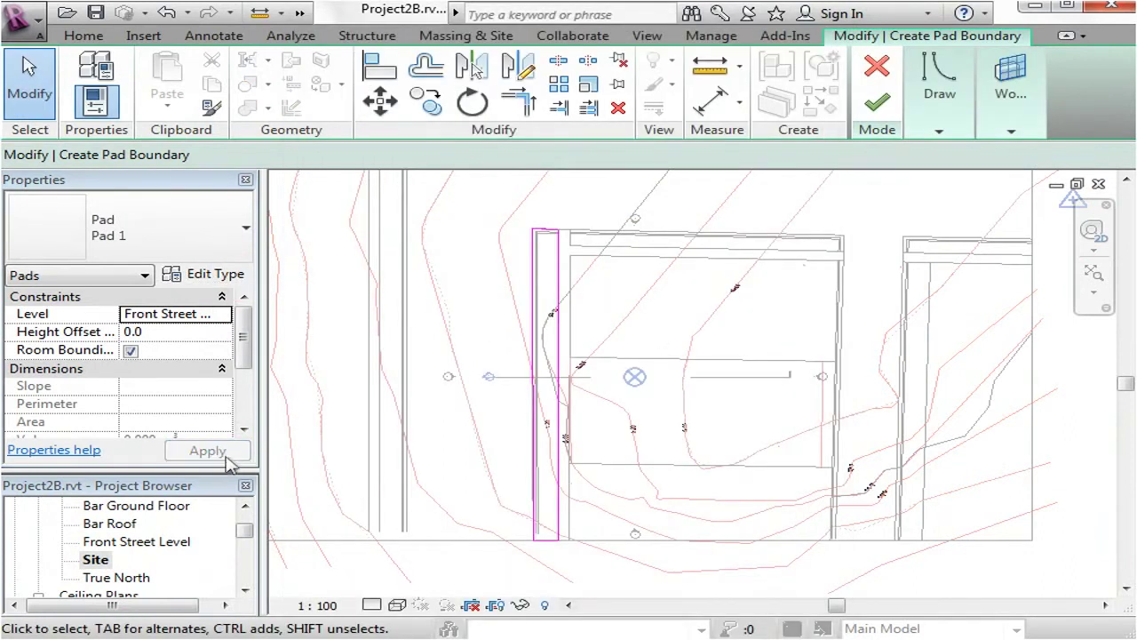
{"action": "left_click", "coordinate": [875, 105]}
{"action": "key", "text": "Escape"}
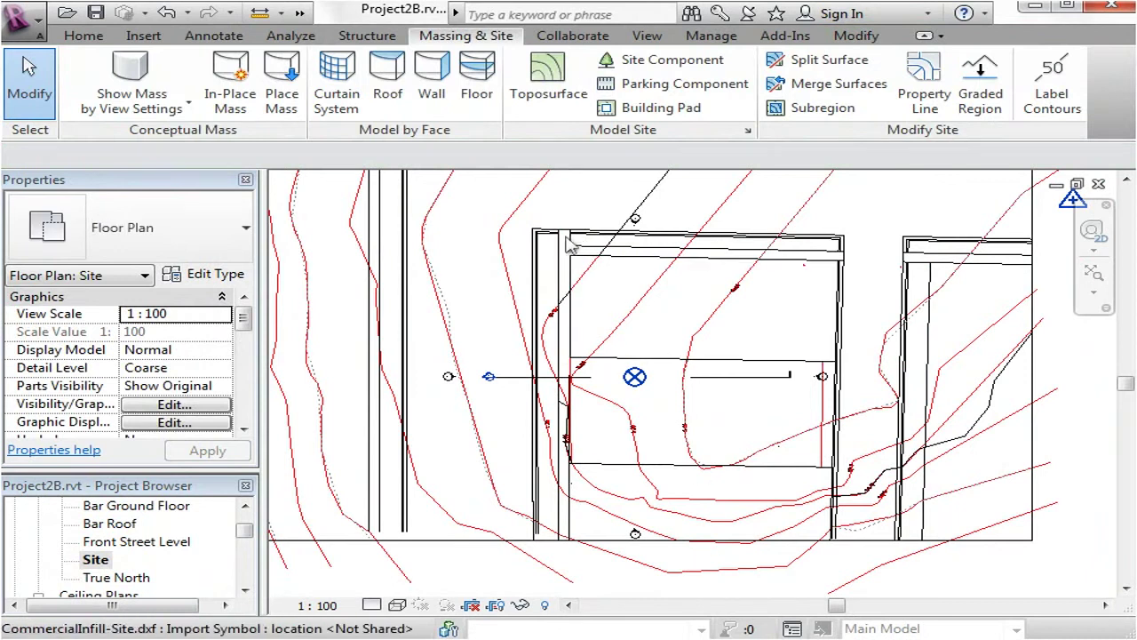
{"action": "scroll", "coordinate": [480, 277], "scroll_direction": "up", "scroll_amount": 1}
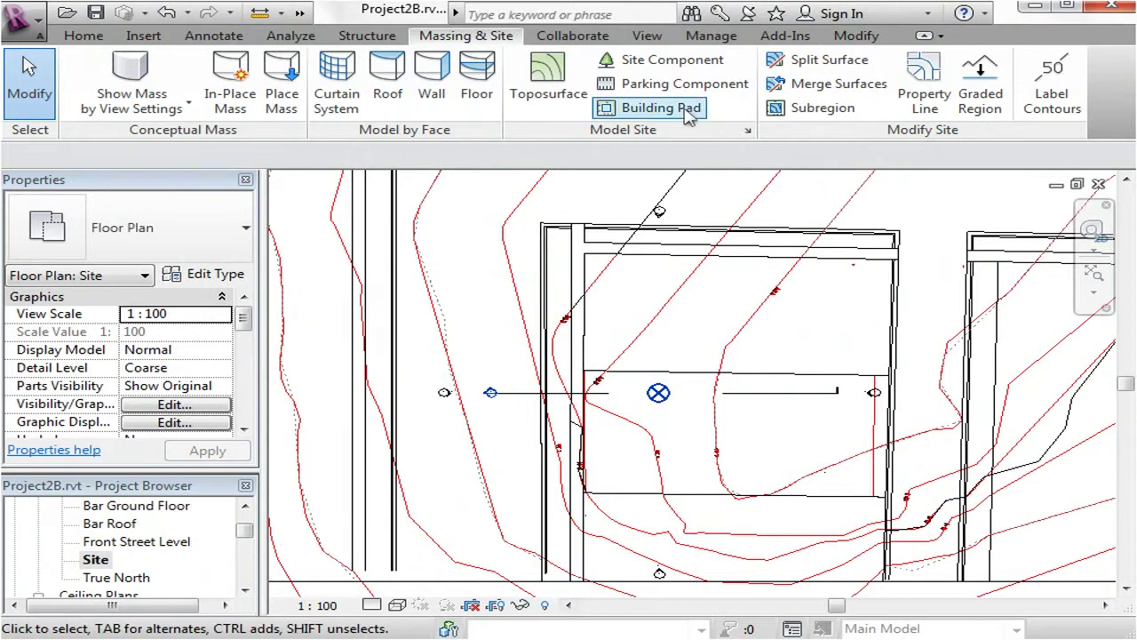
Start a new building pad and pick the building's left, top and short inner edges as boundary
{"action": "left_click", "coordinate": [656, 108]}
{"action": "left_click", "coordinate": [939, 131]}
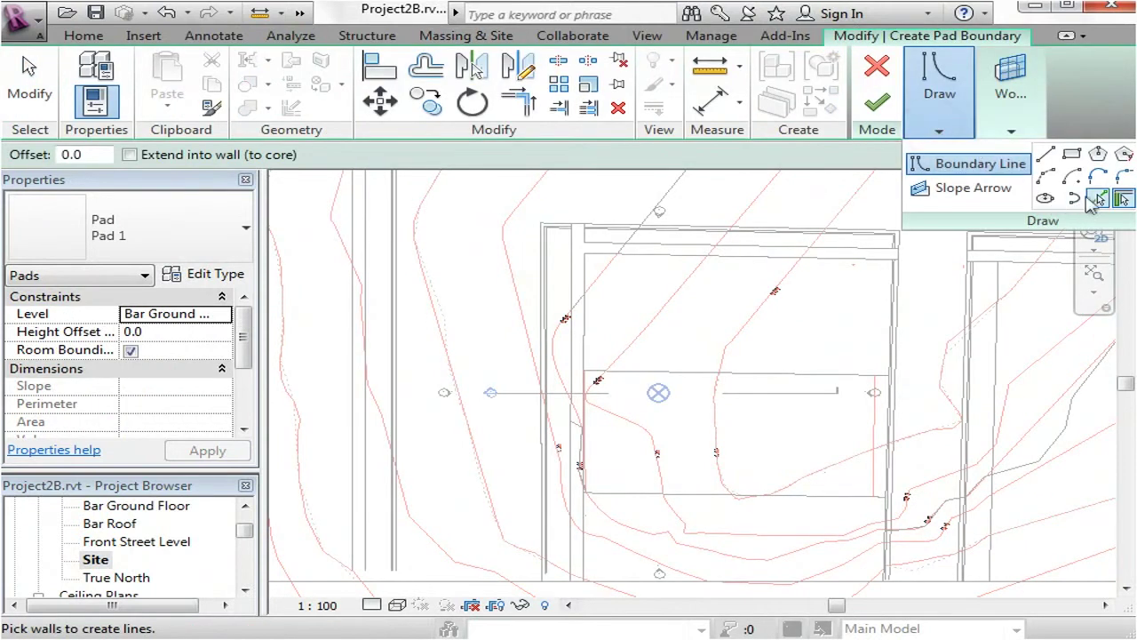
{"action": "left_click", "coordinate": [1100, 195]}
{"action": "left_click", "coordinate": [571, 250]}
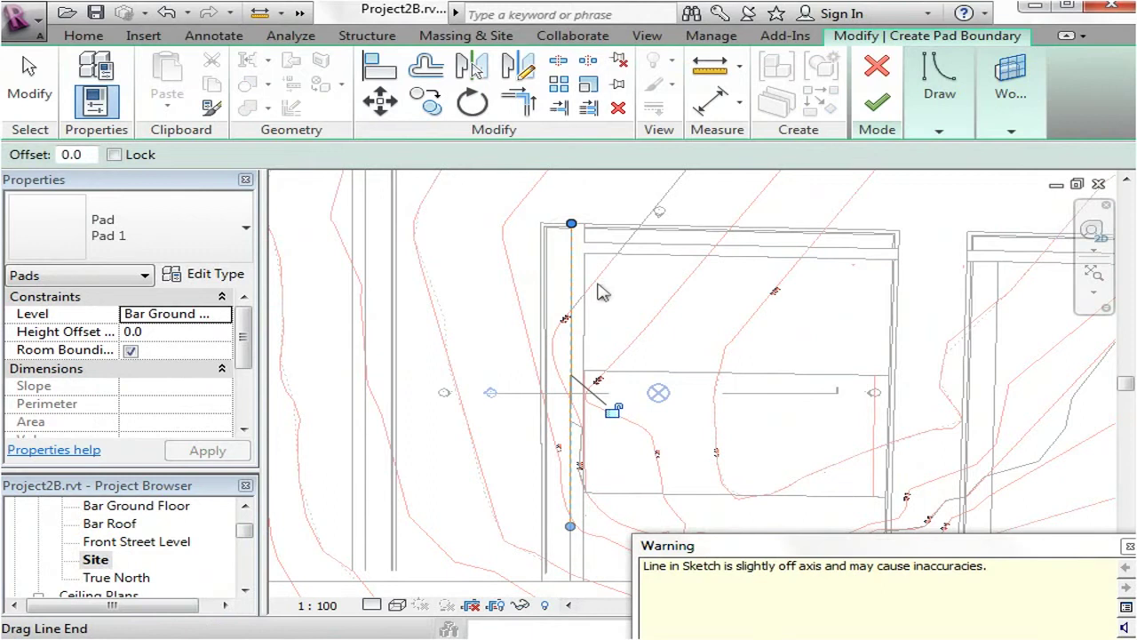
{"action": "left_click", "coordinate": [1126, 545]}
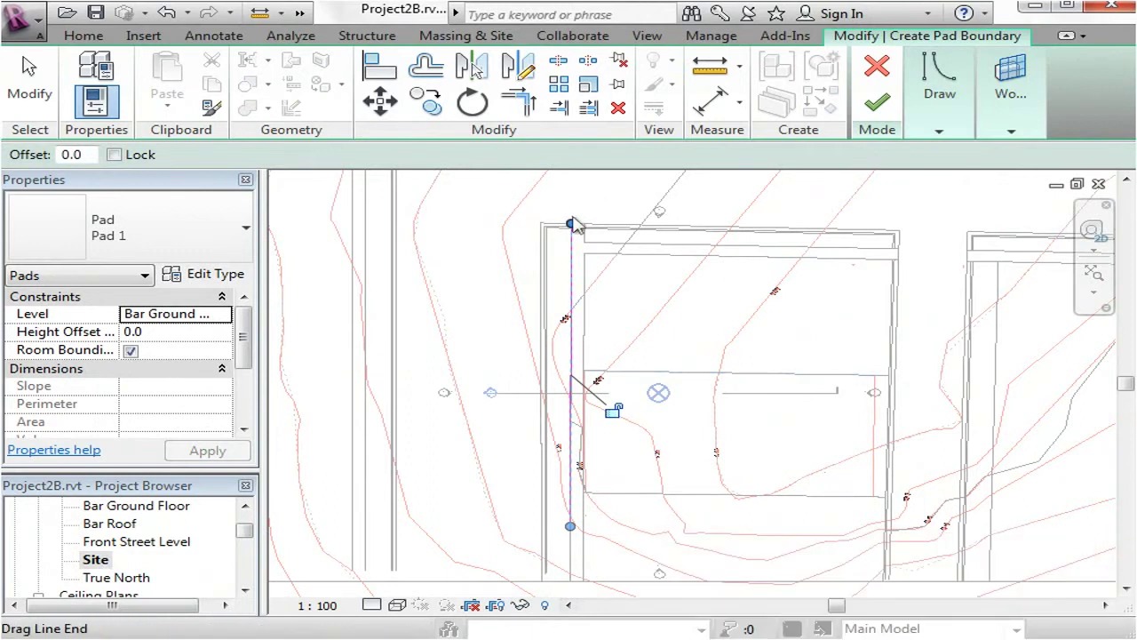
{"action": "left_click", "coordinate": [601, 230]}
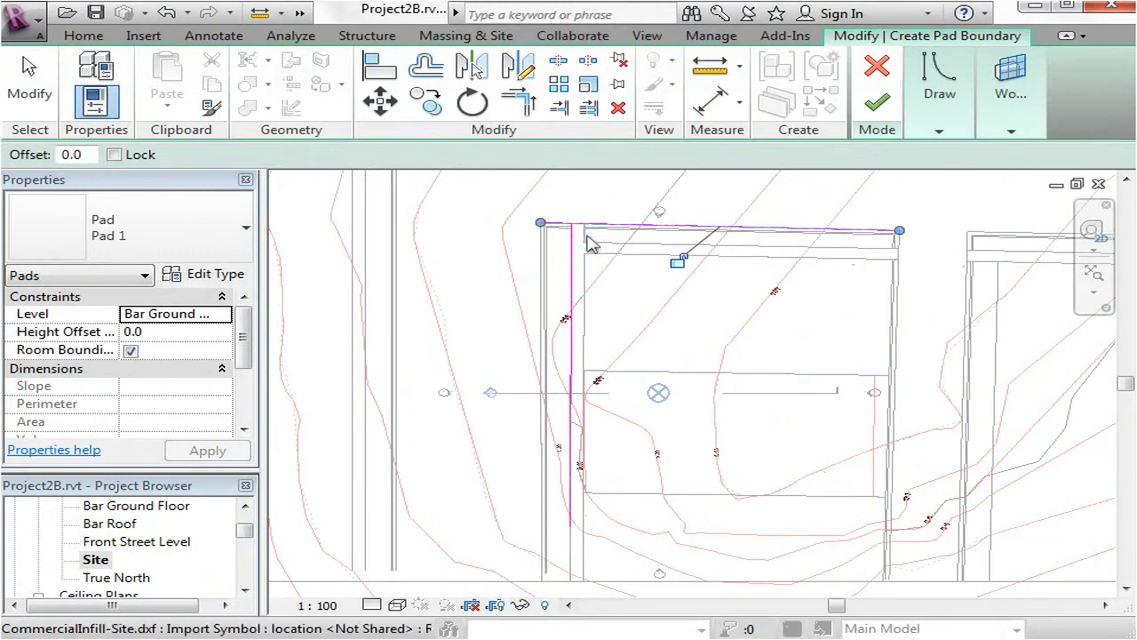
{"action": "left_click", "coordinate": [593, 245]}
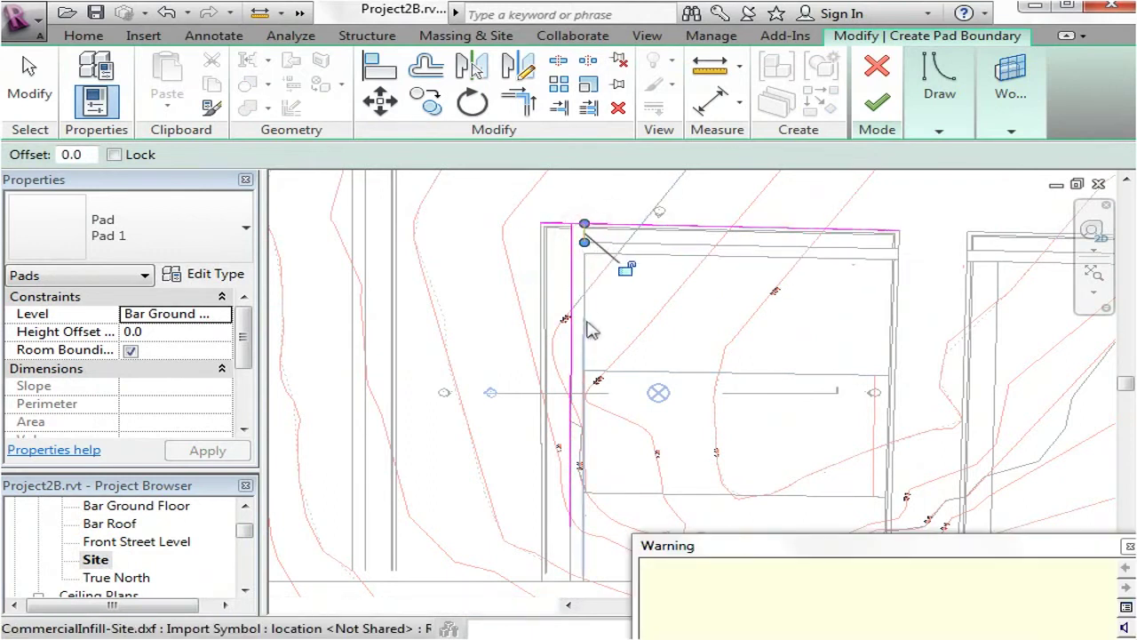
{"action": "left_click", "coordinate": [1126, 547]}
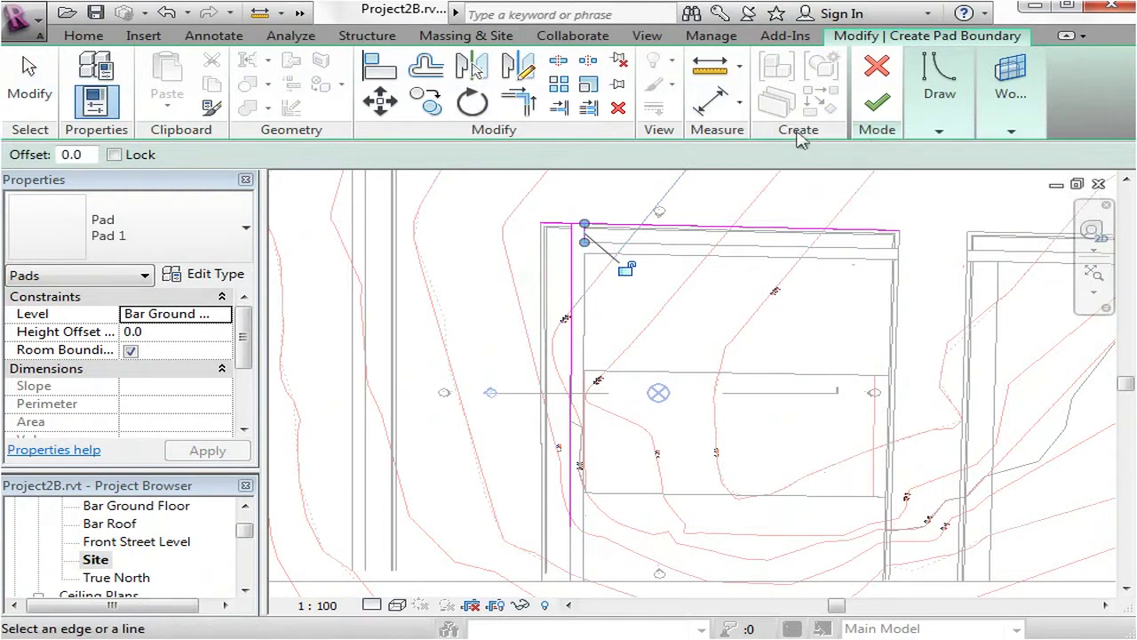
Draw a straight boundary line along the bottom of the strip
{"action": "left_click", "coordinate": [939, 129]}
{"action": "left_click", "coordinate": [1047, 157]}
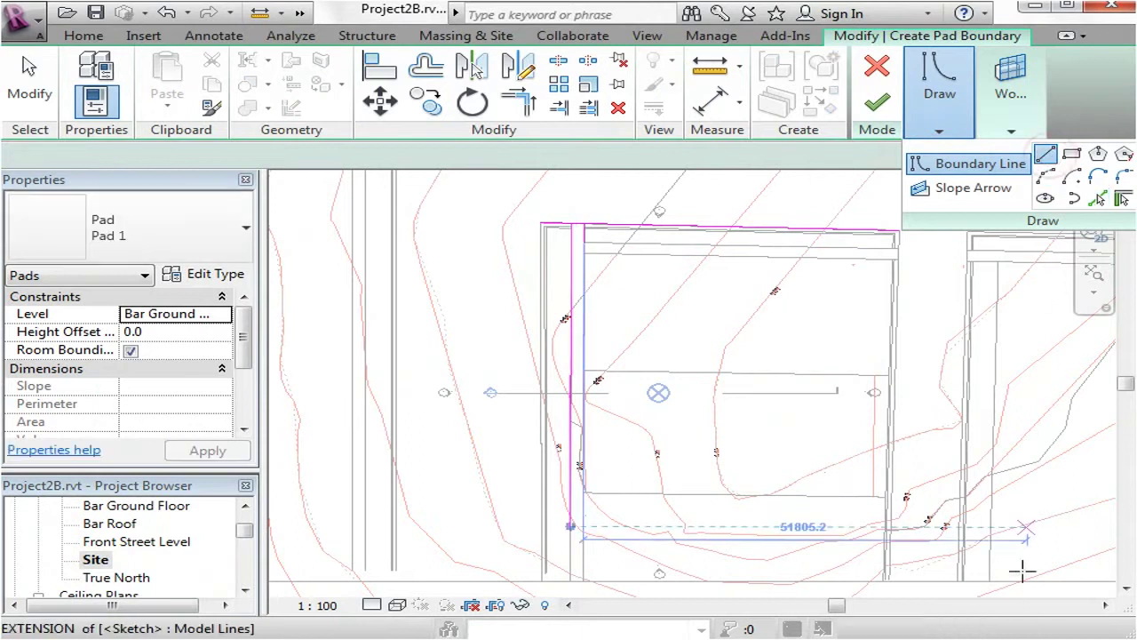
{"action": "left_click", "coordinate": [989, 582]}
{"action": "left_click", "coordinate": [467, 582]}
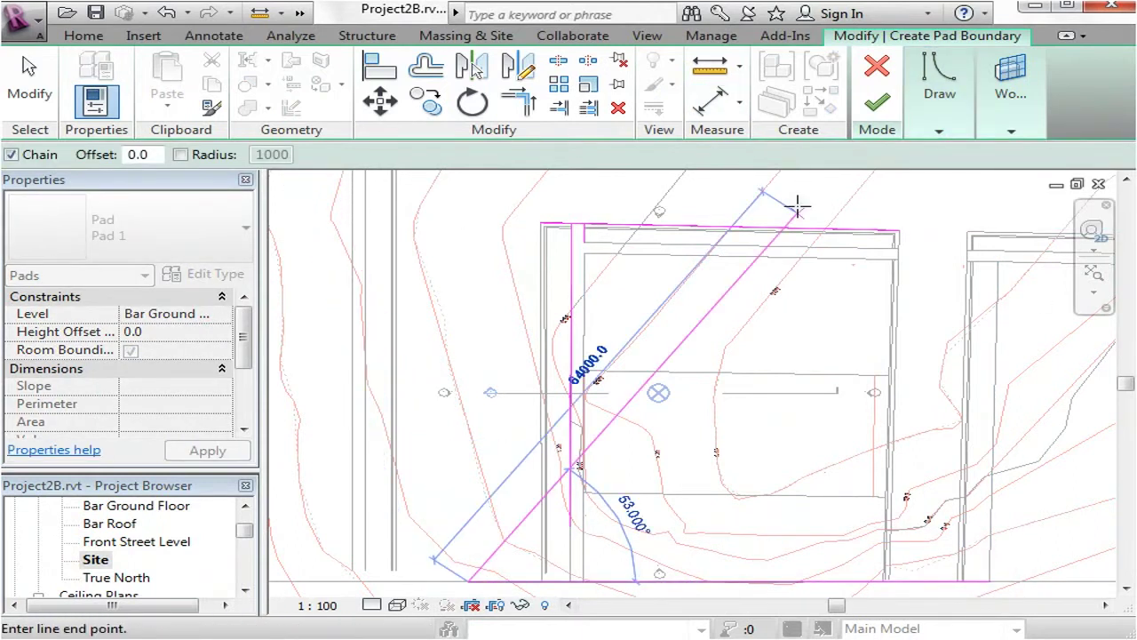
{"action": "key", "text": "Escape"}
Trim the left, top and bottom boundary lines into corners to close the rectangle
{"action": "left_click", "coordinate": [939, 132]}
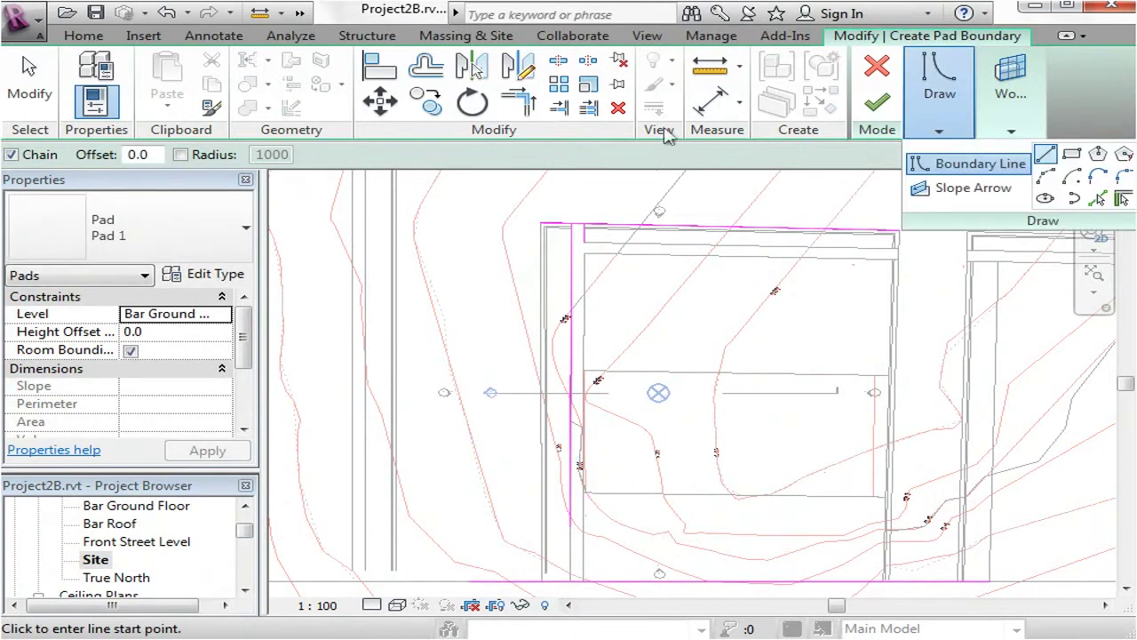
{"action": "left_click", "coordinate": [519, 102]}
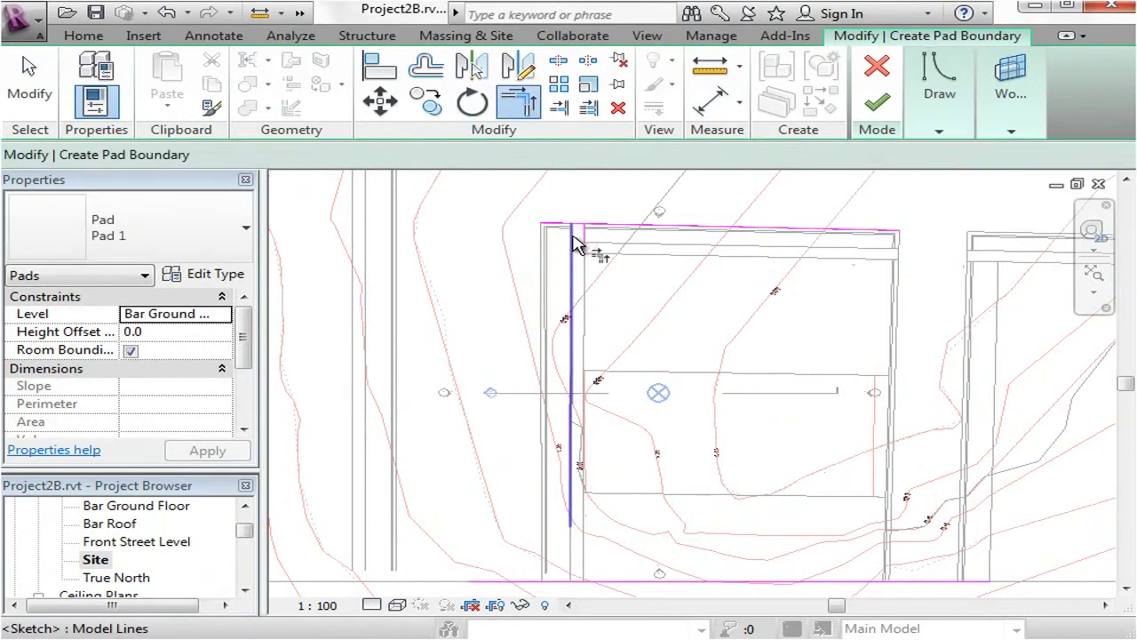
{"action": "left_click", "coordinate": [573, 242]}
{"action": "scroll", "coordinate": [578, 244], "scroll_direction": "up", "scroll_amount": 5}
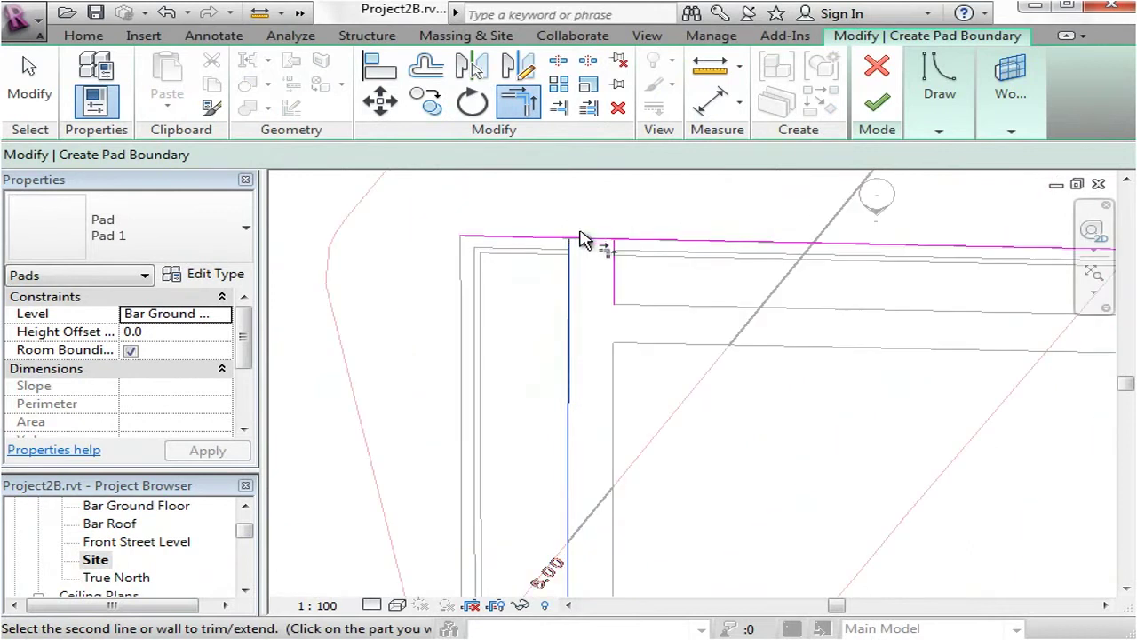
{"action": "left_click", "coordinate": [607, 249]}
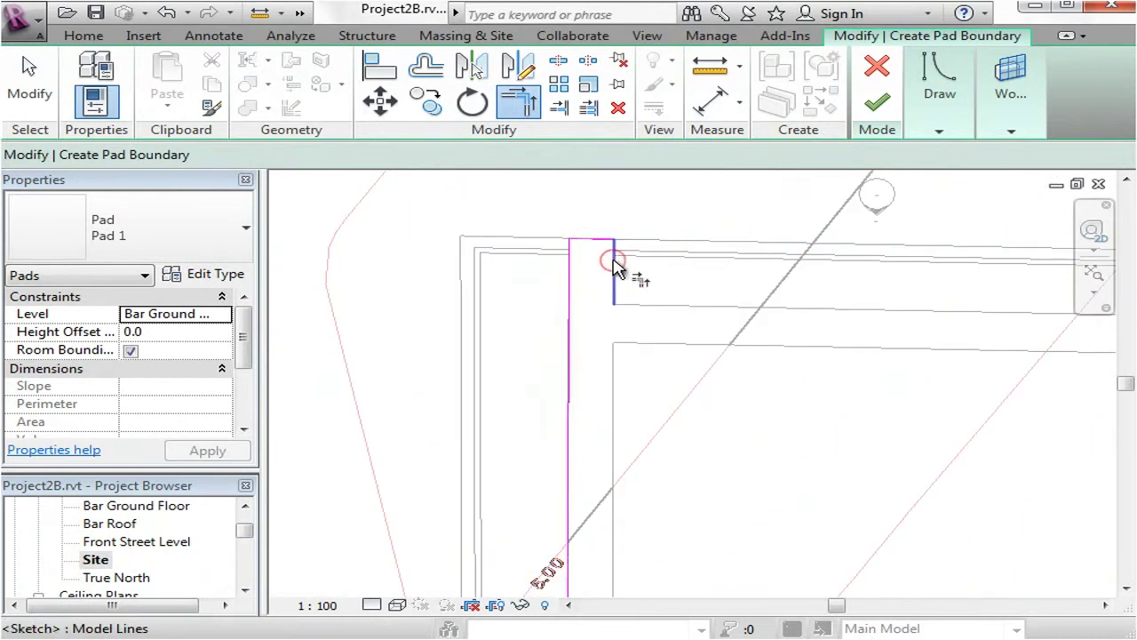
{"action": "scroll", "coordinate": [600, 262], "scroll_direction": "down", "scroll_amount": 2}
{"action": "left_click", "coordinate": [604, 275]}
{"action": "scroll", "coordinate": [578, 223], "scroll_direction": "down", "scroll_amount": 2}
{"action": "scroll", "coordinate": [586, 495], "scroll_direction": "up", "scroll_amount": 3}
{"action": "scroll", "coordinate": [586, 495], "scroll_direction": "up", "scroll_amount": 2}
{"action": "left_click", "coordinate": [578, 519]}
{"action": "left_click", "coordinate": [581, 519]}
{"action": "left_click", "coordinate": [568, 350]}
{"action": "key", "text": "Escape"}
{"action": "key", "text": "Escape"}
{"action": "scroll", "coordinate": [520, 553], "scroll_direction": "down", "scroll_amount": 3}
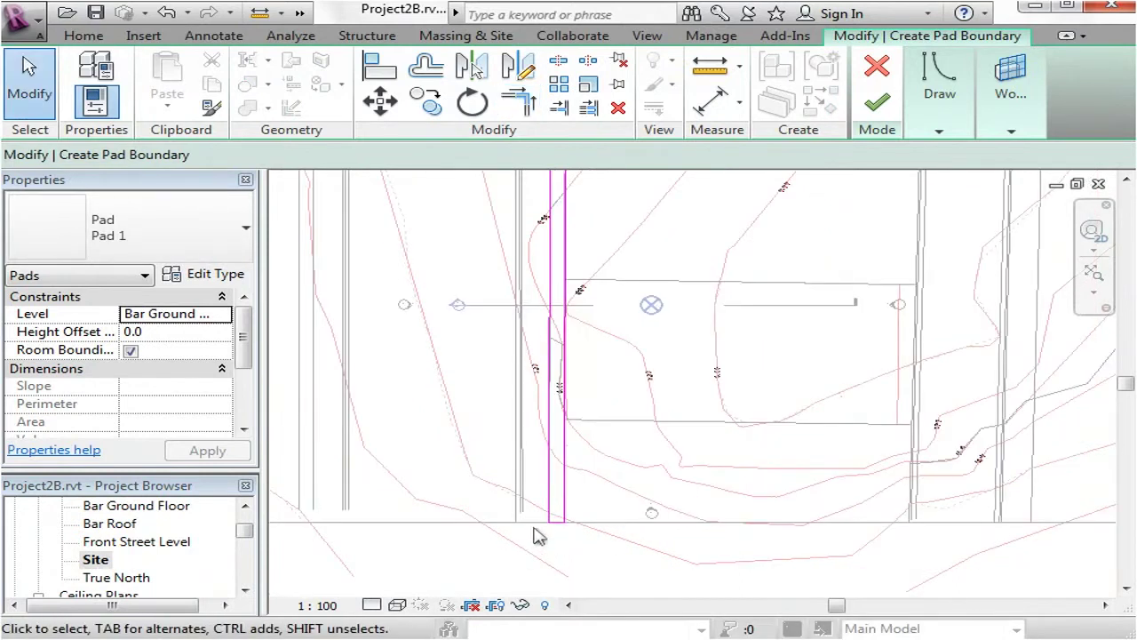
Put the pad on Front Street Level and finish it as a 74.503 m² strip
{"action": "left_click", "coordinate": [224, 320]}
{"action": "left_click", "coordinate": [222, 331]}
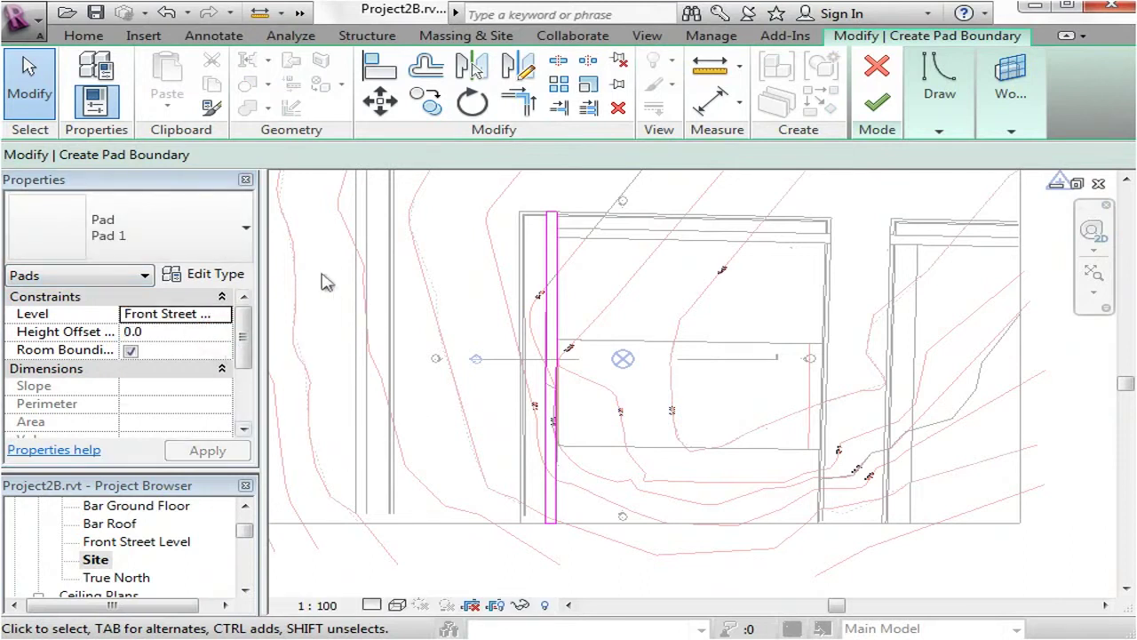
{"action": "left_click", "coordinate": [210, 274]}
{"action": "left_click", "coordinate": [525, 583]}
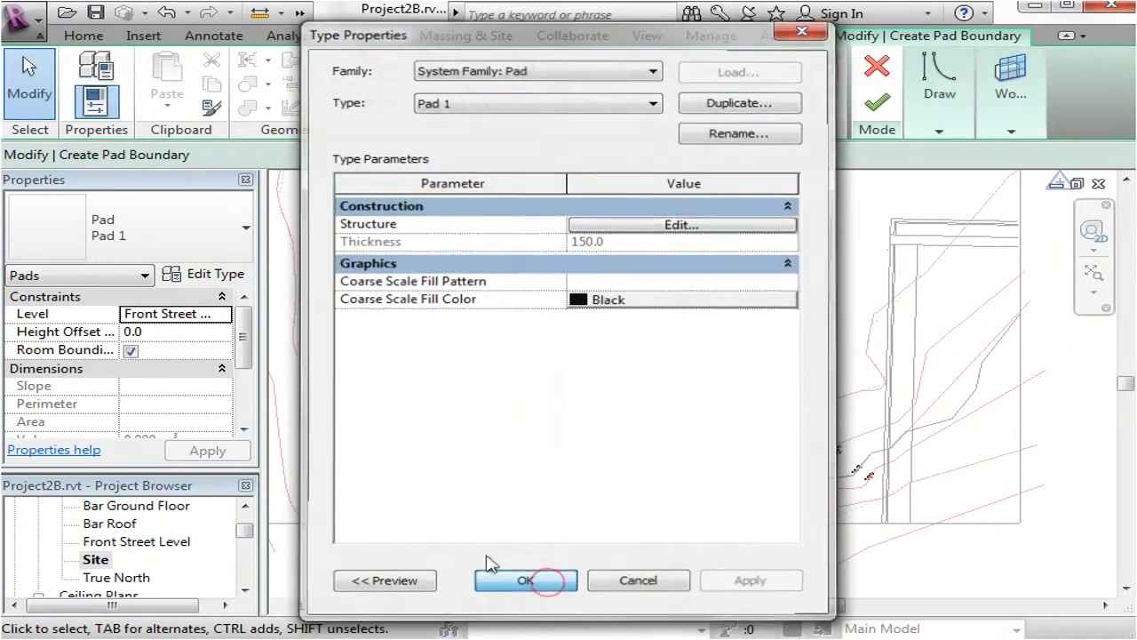
{"action": "left_click", "coordinate": [880, 107]}
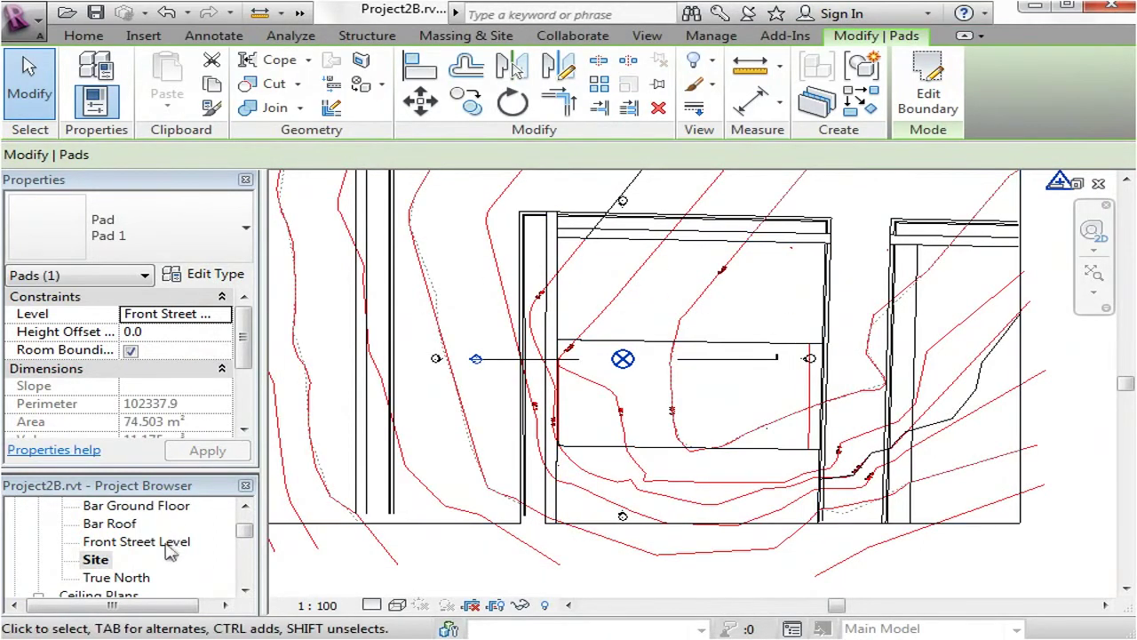
Switch to the default {3D} view and zoom in on the strip pad beside the two recessed pads
{"action": "scroll", "coordinate": [242, 539], "scroll_direction": "down", "scroll_amount": 2}
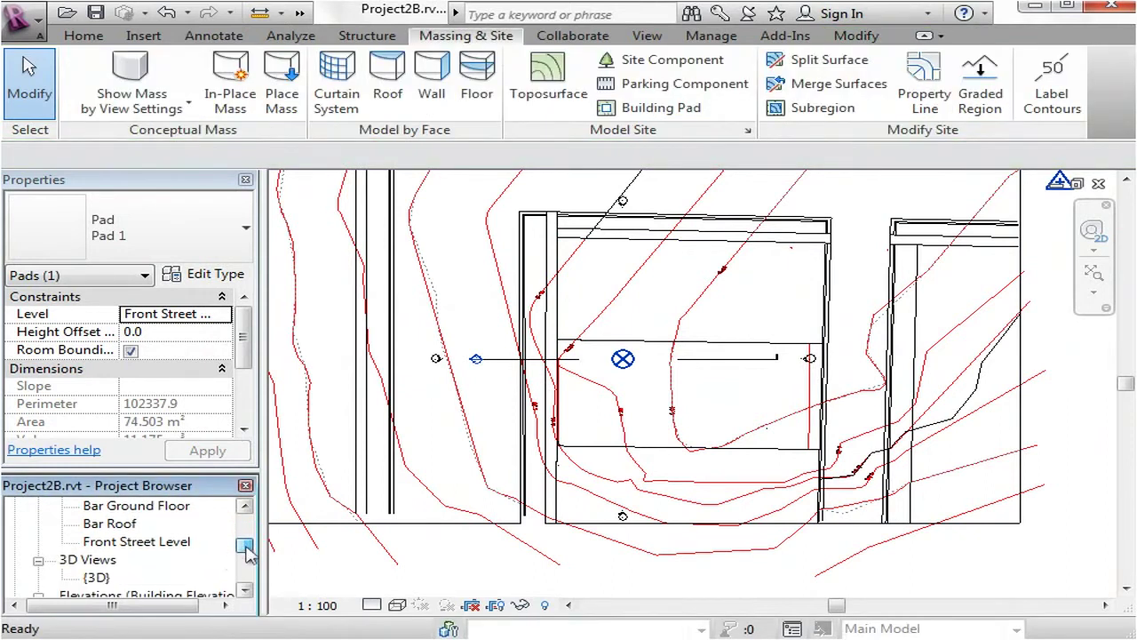
{"action": "left_click", "coordinate": [96, 579]}
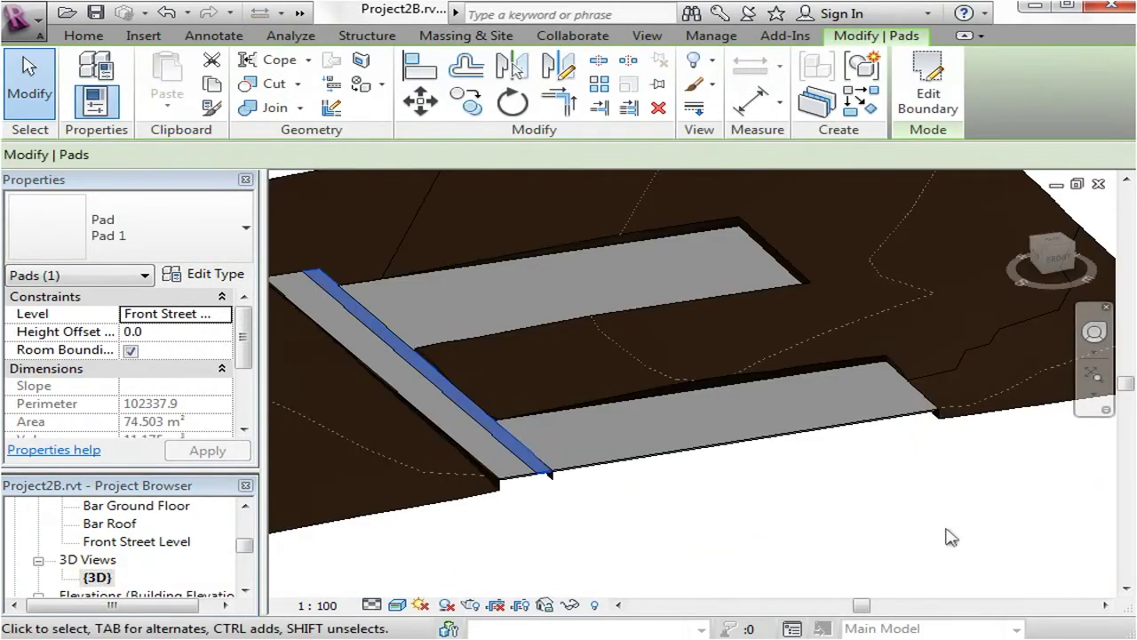
{"action": "left_click", "coordinate": [1015, 516]}
{"action": "scroll", "coordinate": [657, 505], "scroll_direction": "up", "scroll_amount": 2}
{"action": "scroll", "coordinate": [657, 504], "scroll_direction": "up", "scroll_amount": 4}
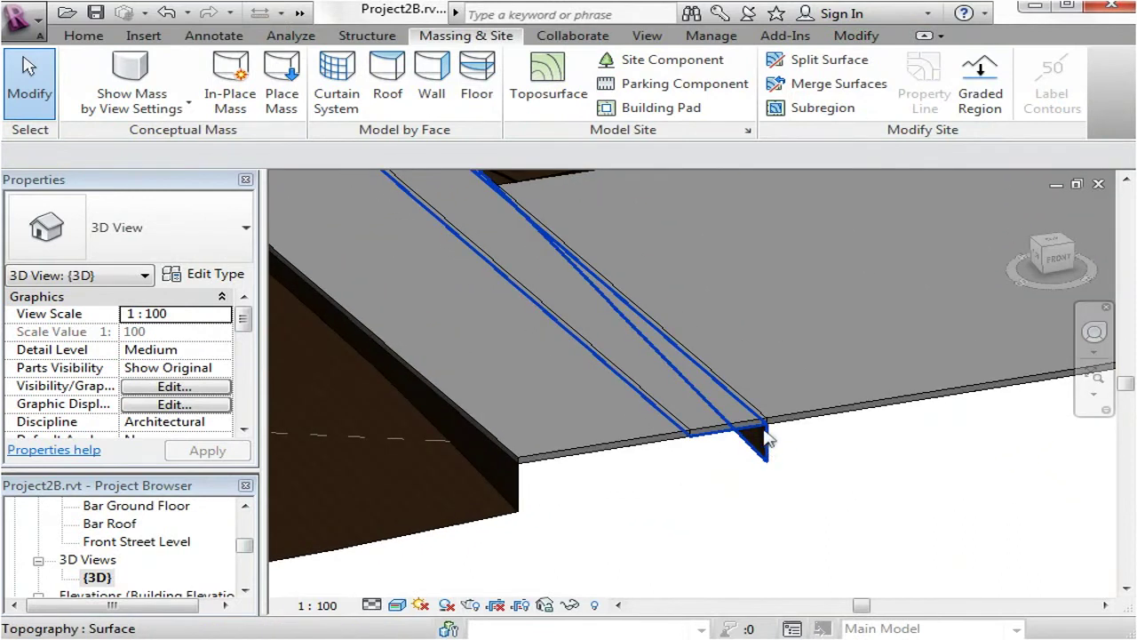
{"action": "scroll", "coordinate": [746, 485], "scroll_direction": "down", "scroll_amount": 3}
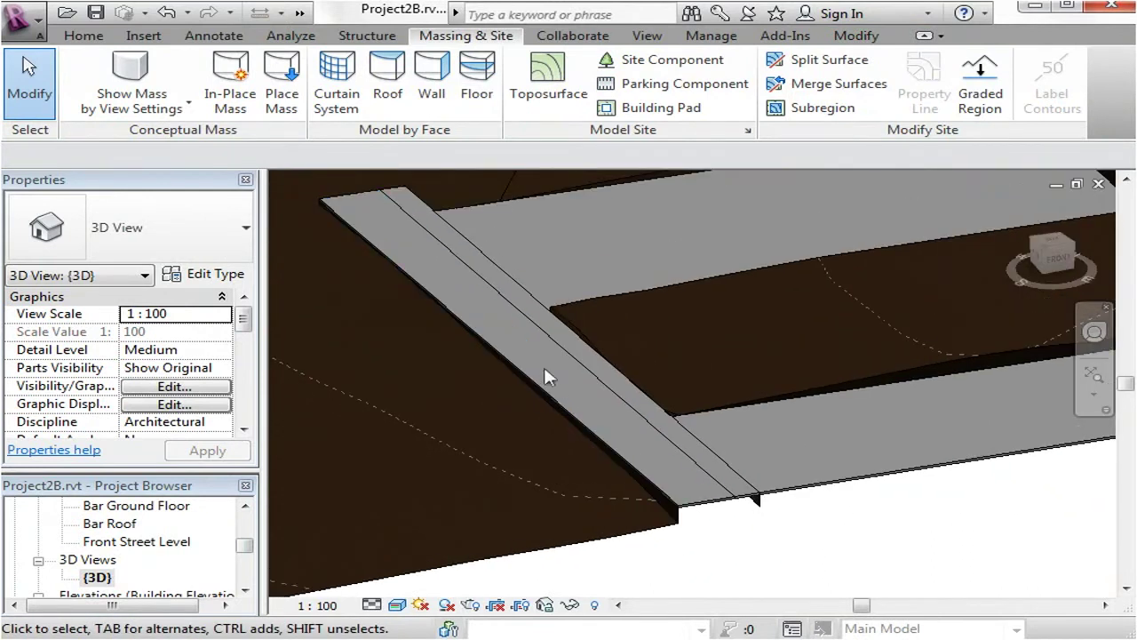
{"action": "scroll", "coordinate": [547, 378], "scroll_direction": "down", "scroll_amount": 1}
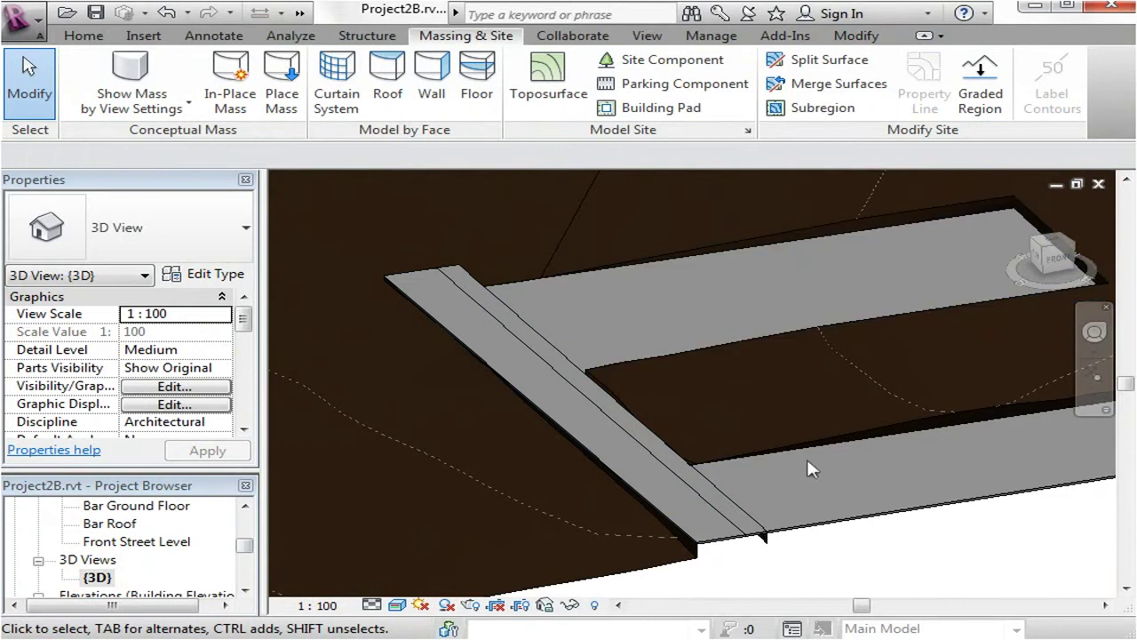
{"action": "left_click_drag", "start_coordinate": [237, 550], "coordinate": [244, 526]}
{"action": "scroll", "coordinate": [241, 538], "scroll_direction": "down", "scroll_amount": 1}
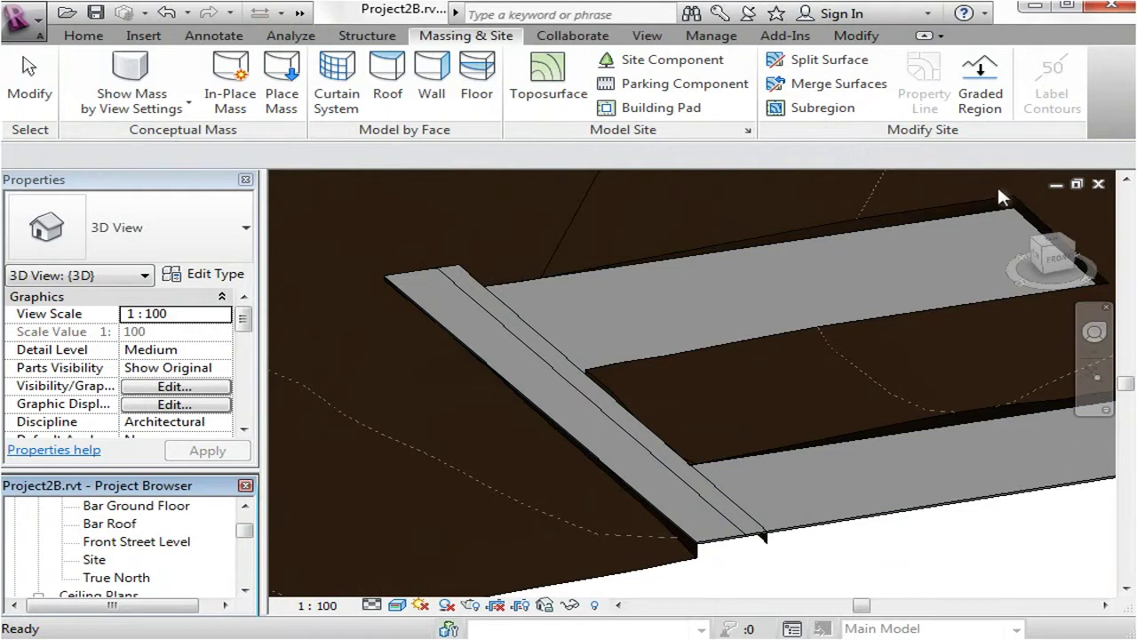
{"action": "scroll", "coordinate": [238, 531], "scroll_direction": "down", "scroll_amount": 2}
Open the Site floor plan and centre the building in view
{"action": "left_click", "coordinate": [92, 524]}
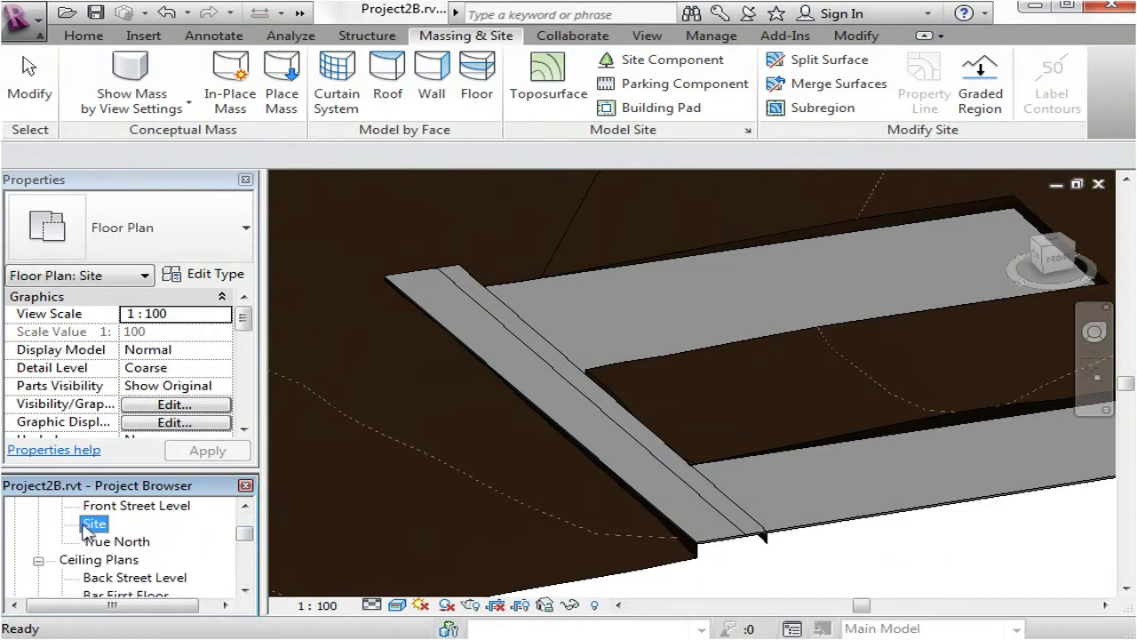
{"action": "double_click", "coordinate": [94, 524]}
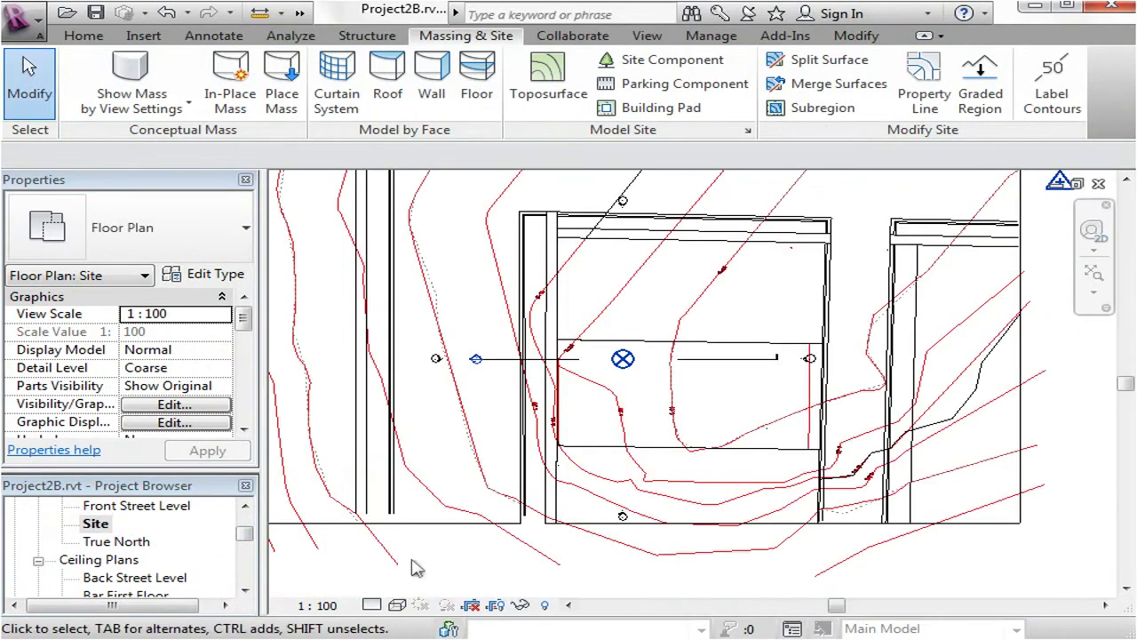
{"action": "scroll", "coordinate": [705, 323], "scroll_direction": "down", "scroll_amount": 2}
{"action": "scroll", "coordinate": [720, 320], "scroll_direction": "up", "scroll_amount": 2}
{"action": "middle_click_drag", "start_coordinate": [726, 320], "coordinate": [736, 392]}
{"action": "scroll", "coordinate": [662, 267], "scroll_direction": "up", "scroll_amount": 3}
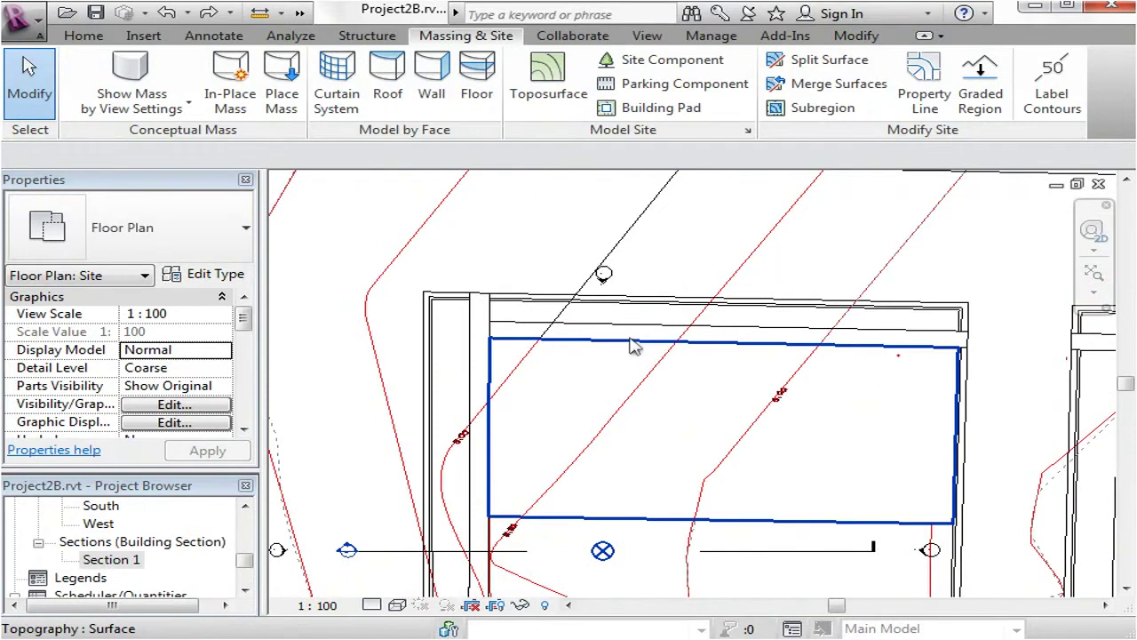
{"action": "middle_click_drag", "start_coordinate": [657, 255], "coordinate": [647, 221]}
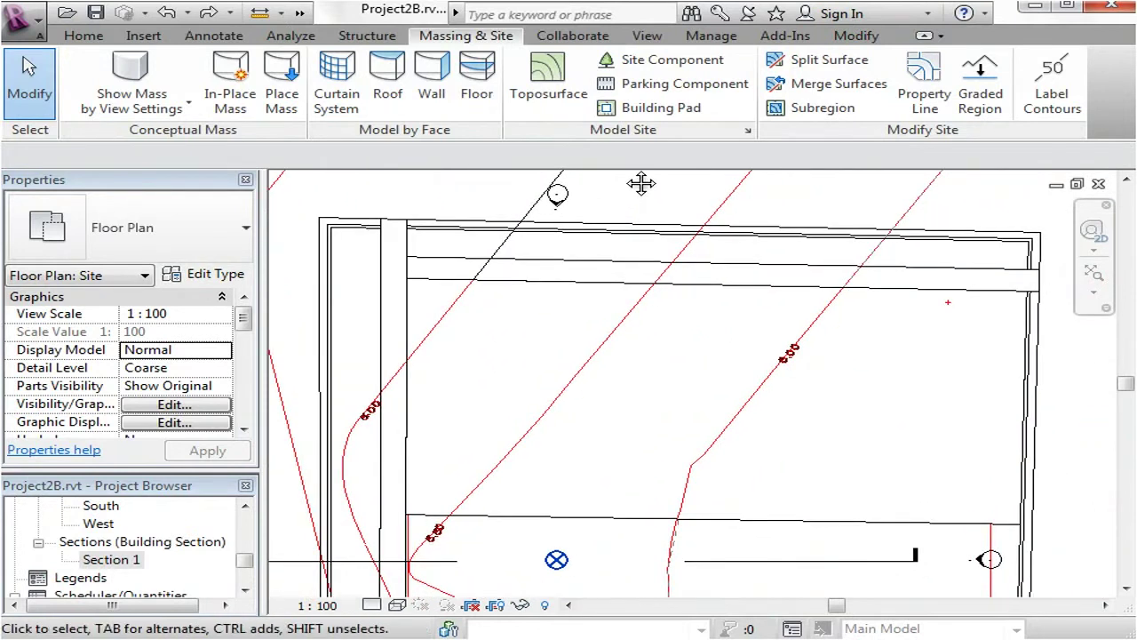
Start a new building pad and pick the upper wall, left, right and lower edges as boundary
{"action": "left_click", "coordinate": [661, 108]}
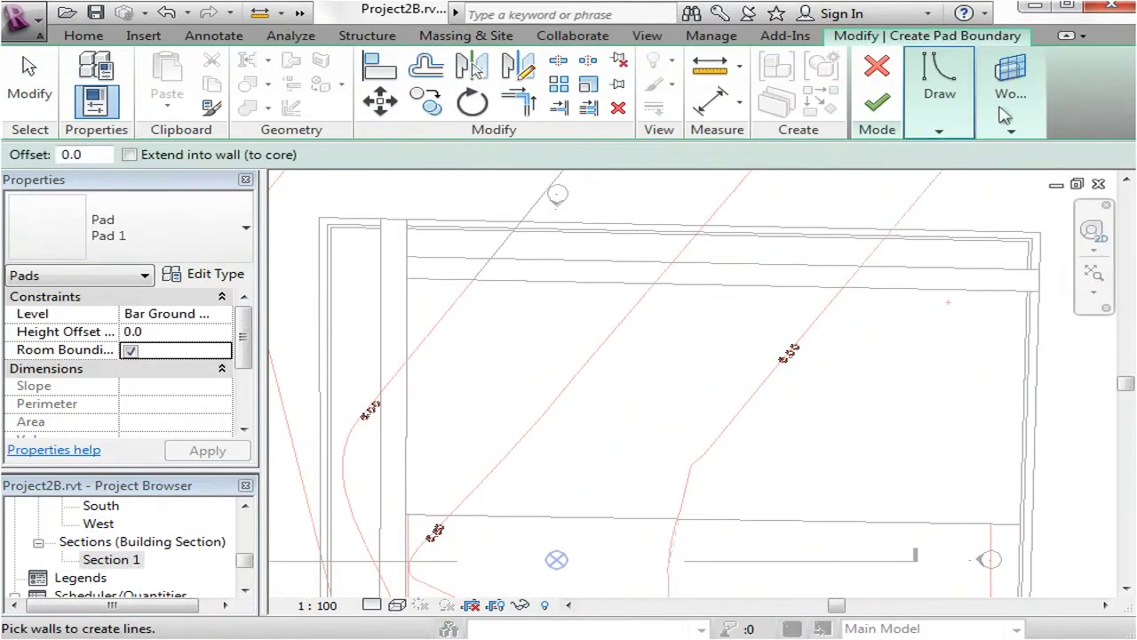
{"action": "left_click", "coordinate": [939, 98]}
{"action": "left_click", "coordinate": [1098, 199]}
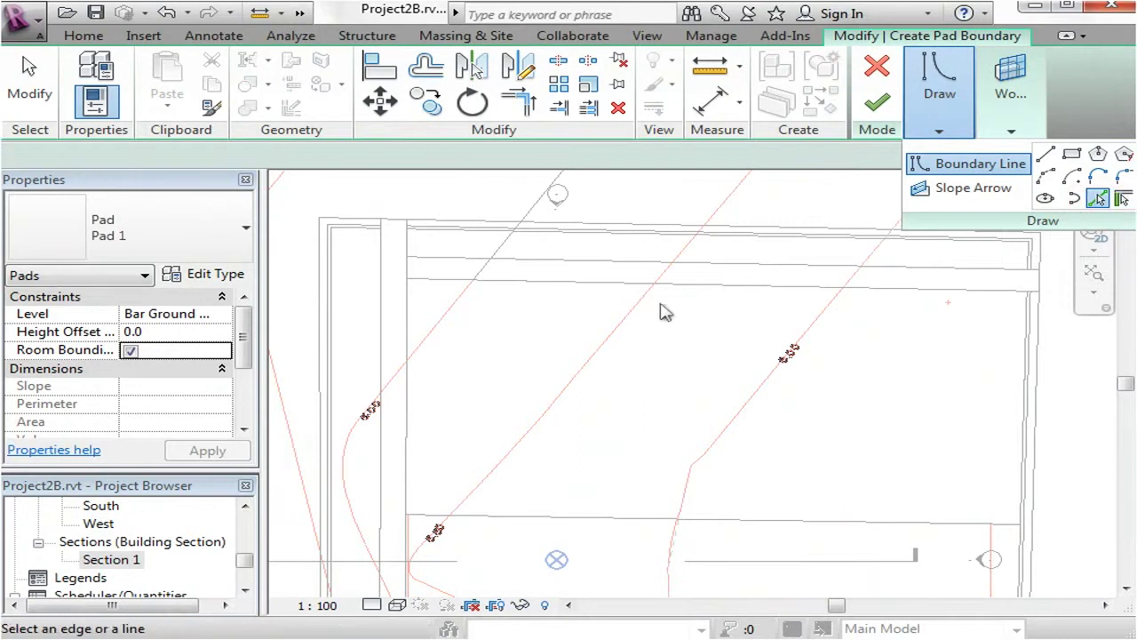
{"action": "left_click", "coordinate": [414, 265]}
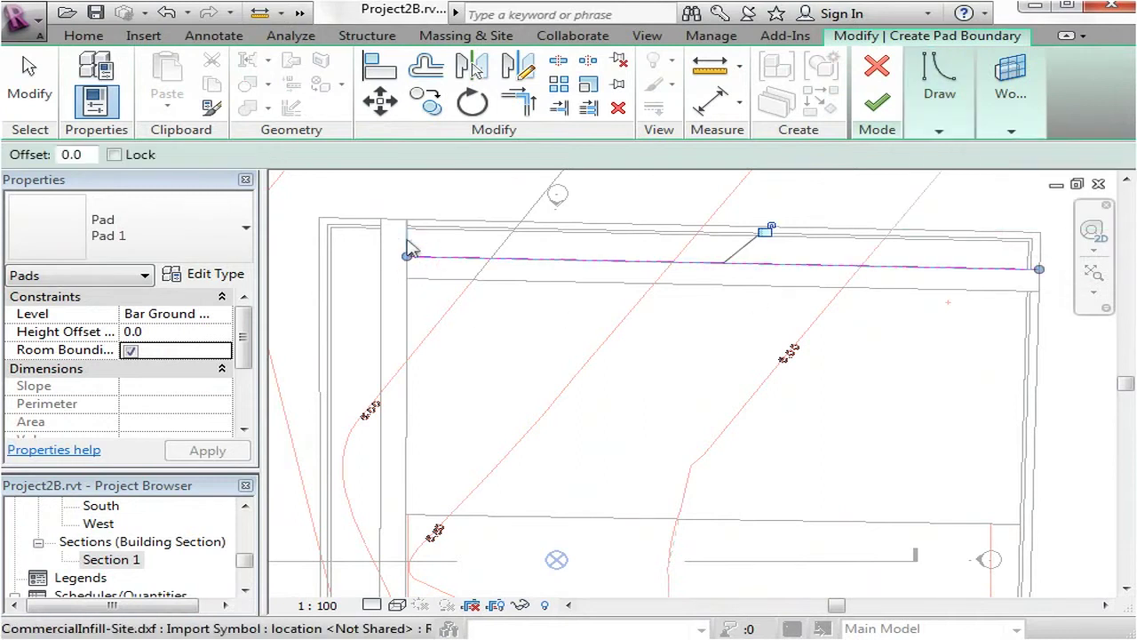
{"action": "left_click", "coordinate": [408, 242]}
{"action": "left_click", "coordinate": [1127, 547]}
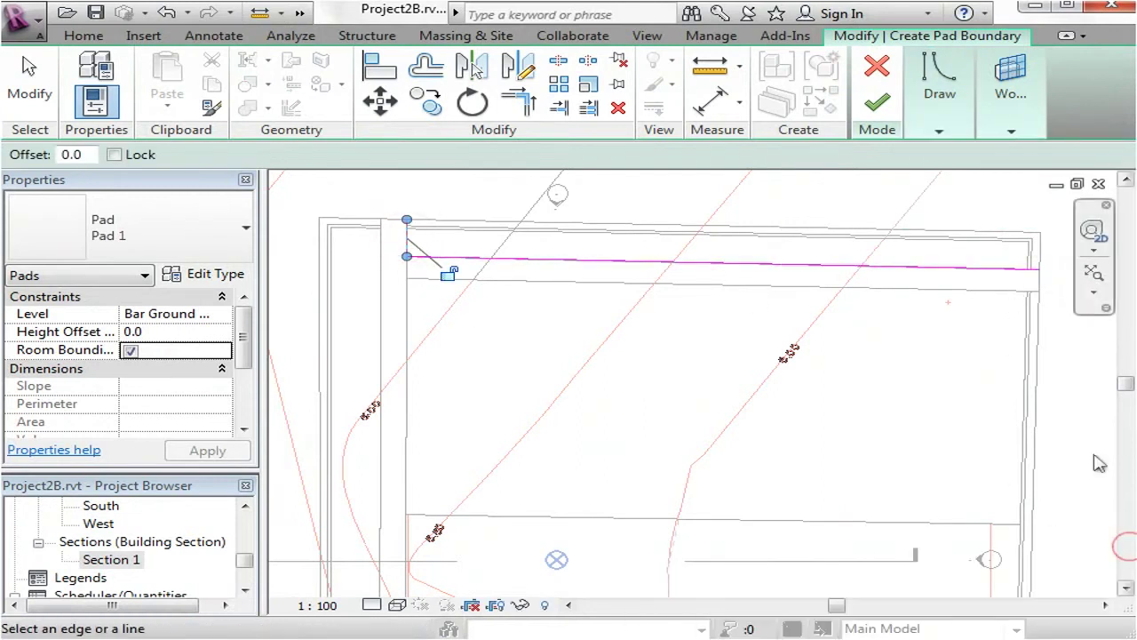
{"action": "left_click", "coordinate": [1044, 265]}
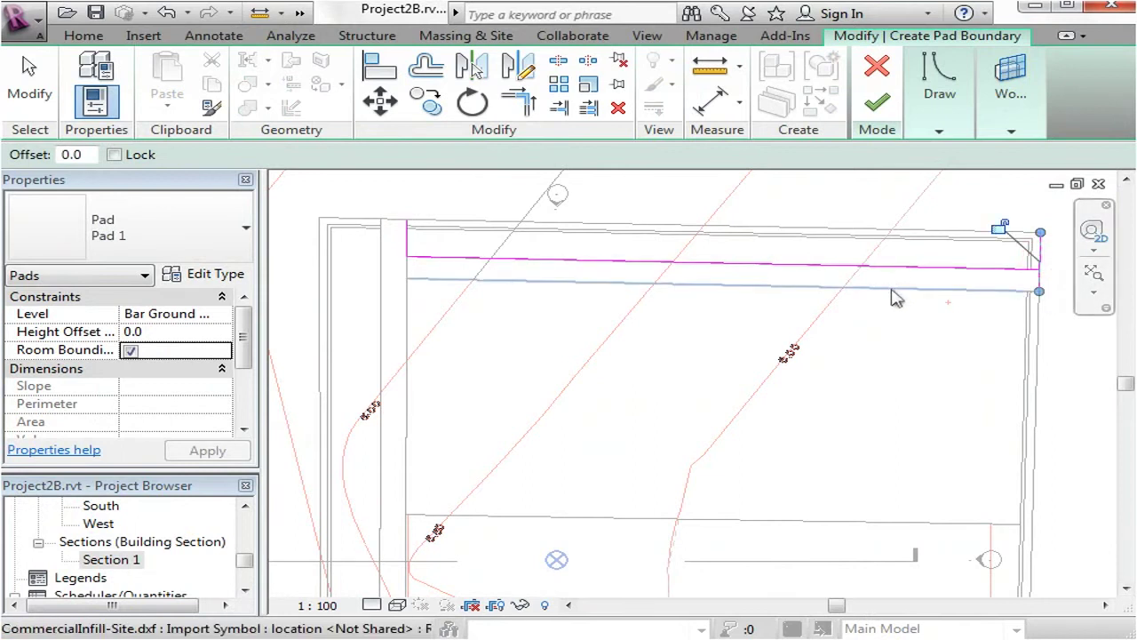
{"action": "left_click", "coordinate": [892, 291]}
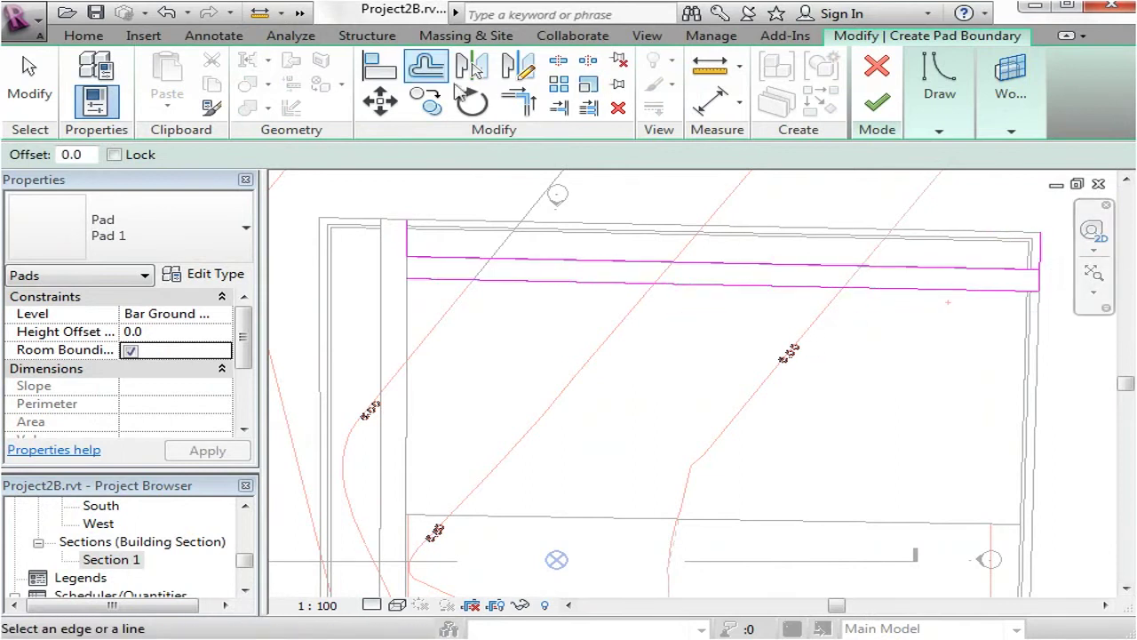
Trim the upper and lower boundary lines to the end segments, closing the rectangle
{"action": "left_click", "coordinate": [518, 101]}
{"action": "left_click", "coordinate": [426, 267]}
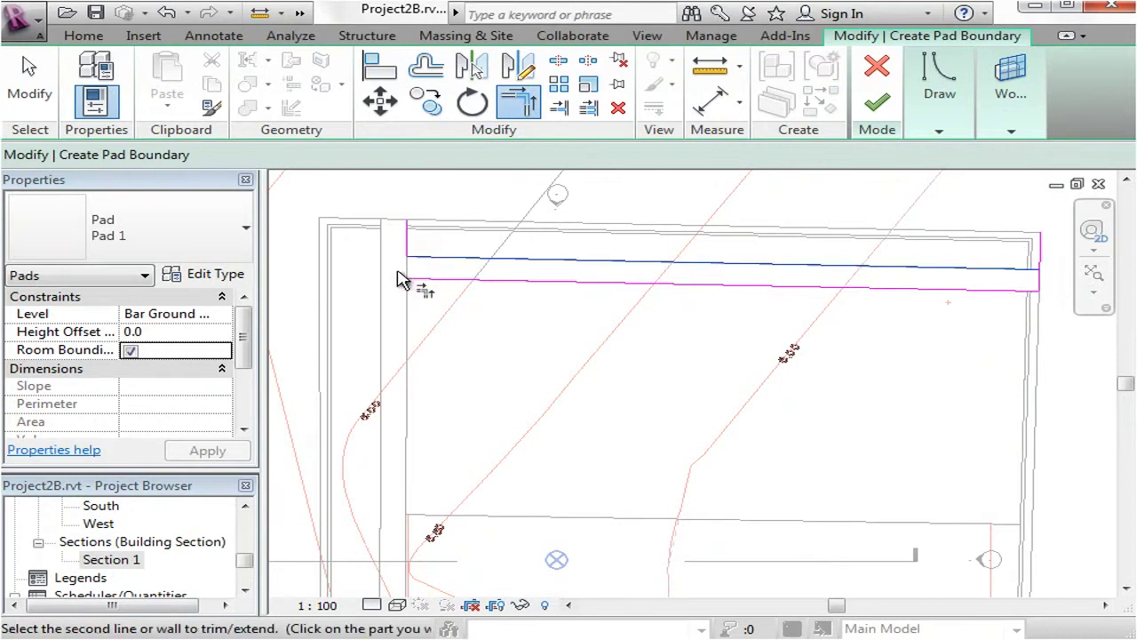
{"action": "left_click", "coordinate": [1041, 291]}
{"action": "left_click", "coordinate": [426, 286]}
{"action": "left_click", "coordinate": [406, 255]}
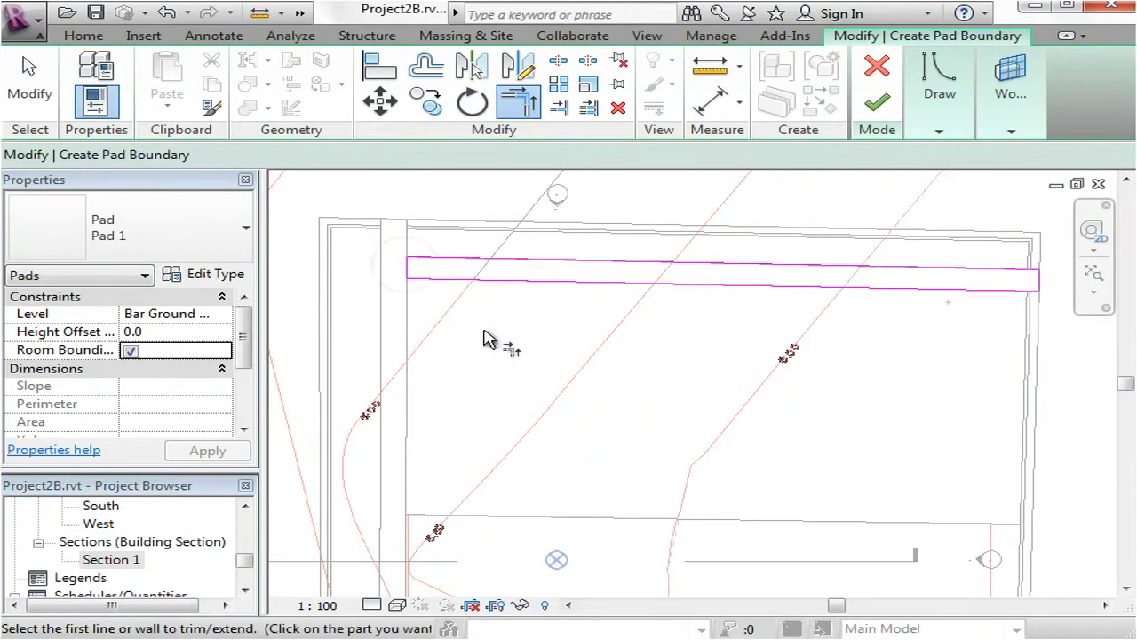
{"action": "key", "text": "Escape"}
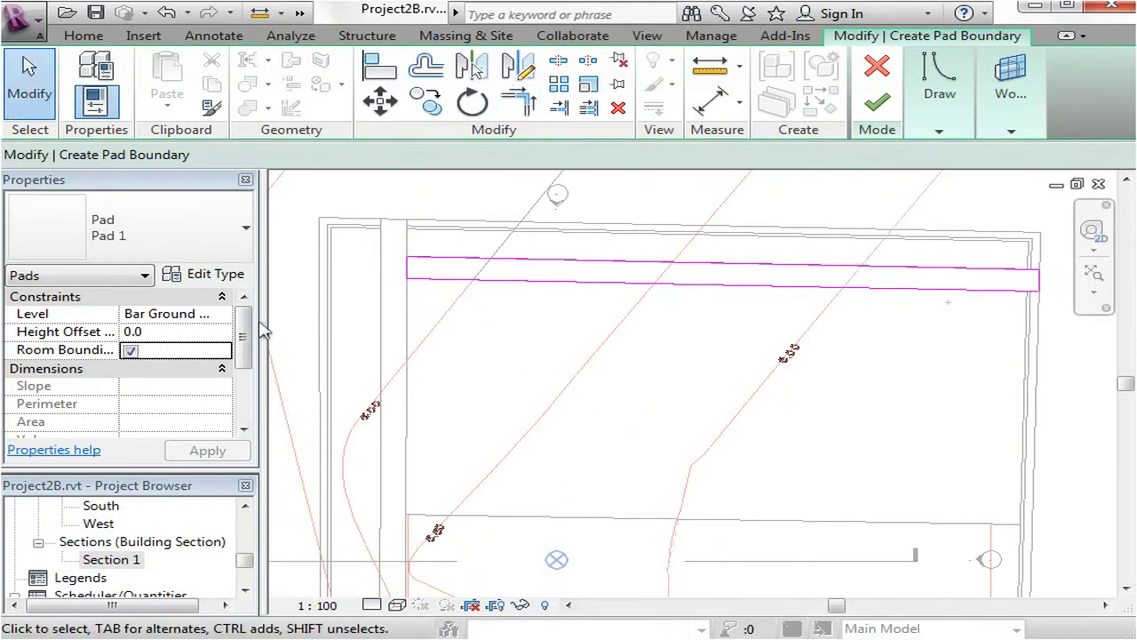
Place the new pad sketch on Front Street Level, keeping its 150-thick type unchanged
{"action": "left_click", "coordinate": [222, 313]}
{"action": "left_click", "coordinate": [169, 328]}
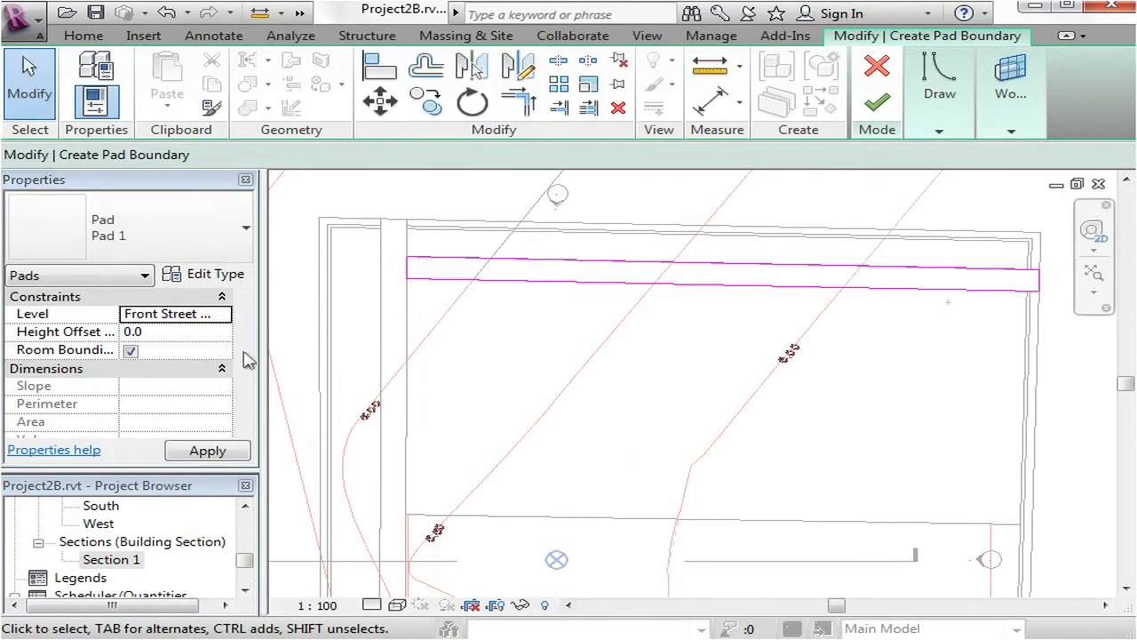
{"action": "left_click", "coordinate": [210, 275]}
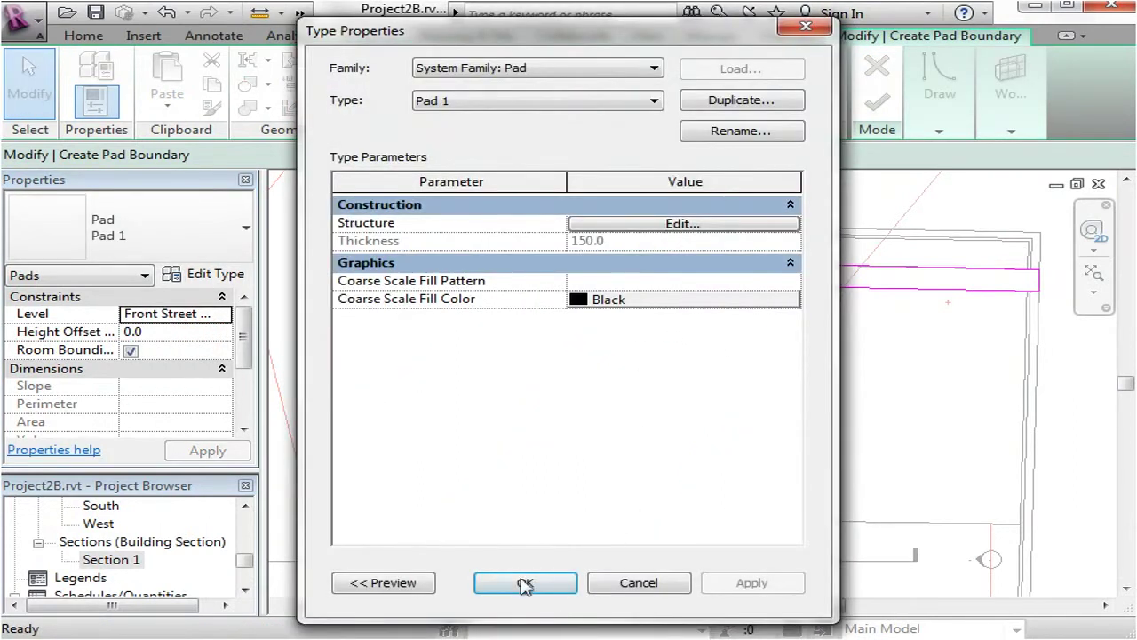
{"action": "left_click", "coordinate": [525, 583]}
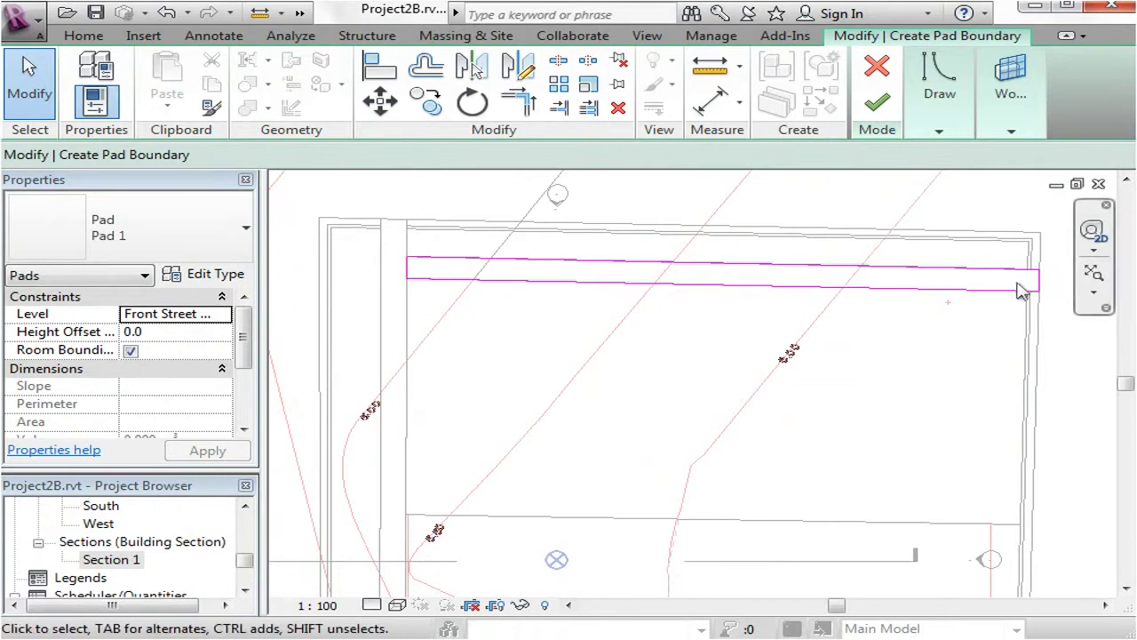
{"action": "left_click", "coordinate": [943, 131]}
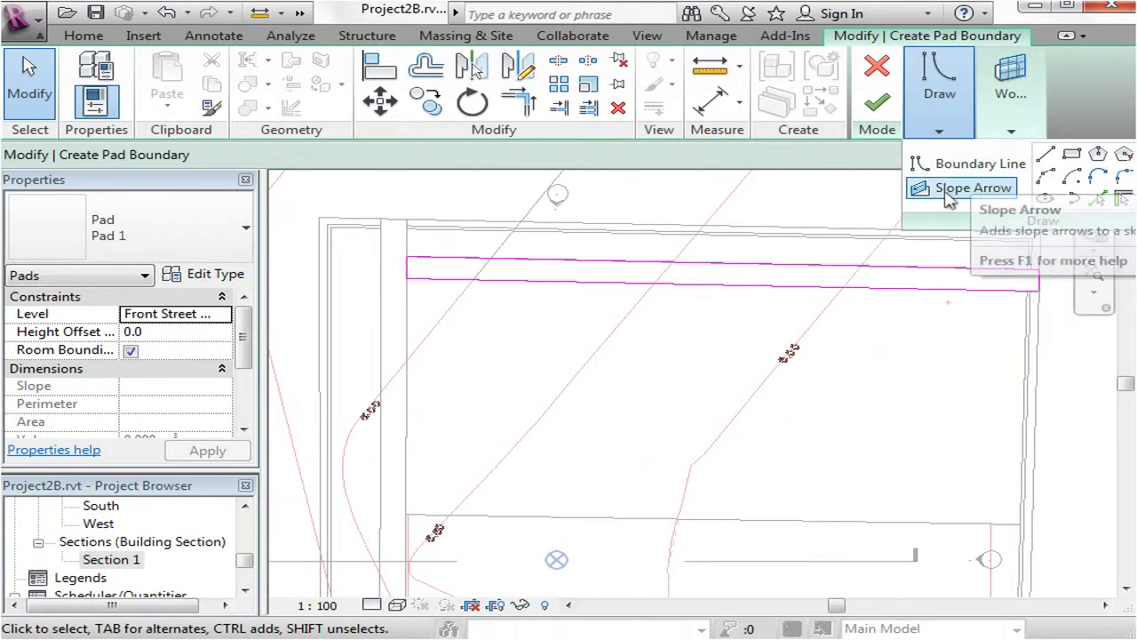
Draw a slope arrow from the right boundary edge's midpoint to the left edge
{"action": "left_click", "coordinate": [983, 197]}
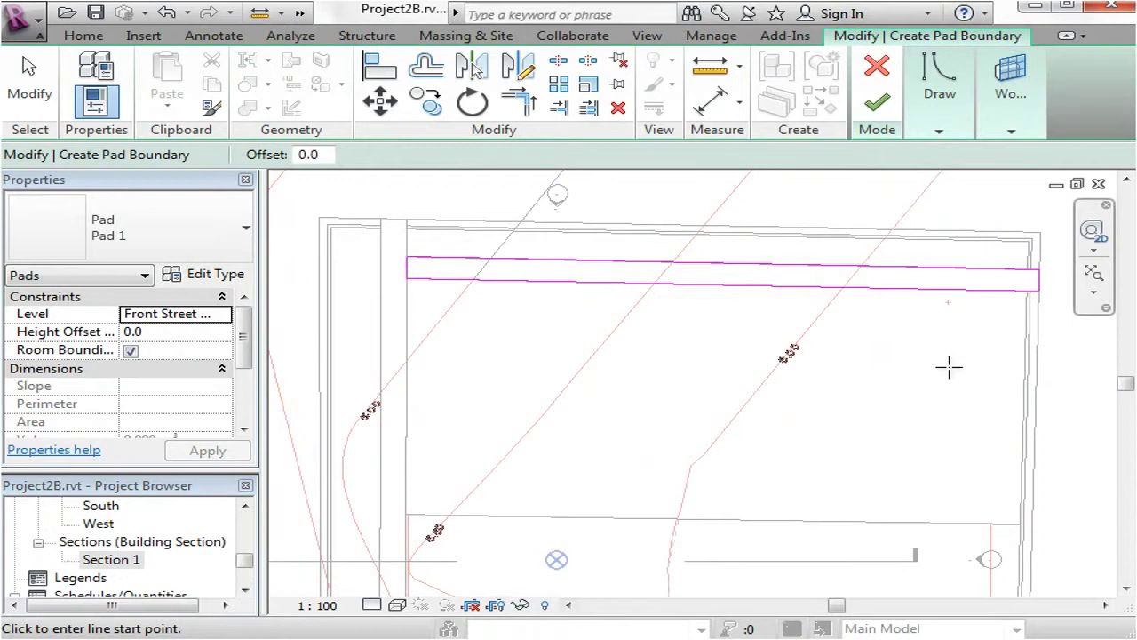
{"action": "left_click", "coordinate": [1038, 281]}
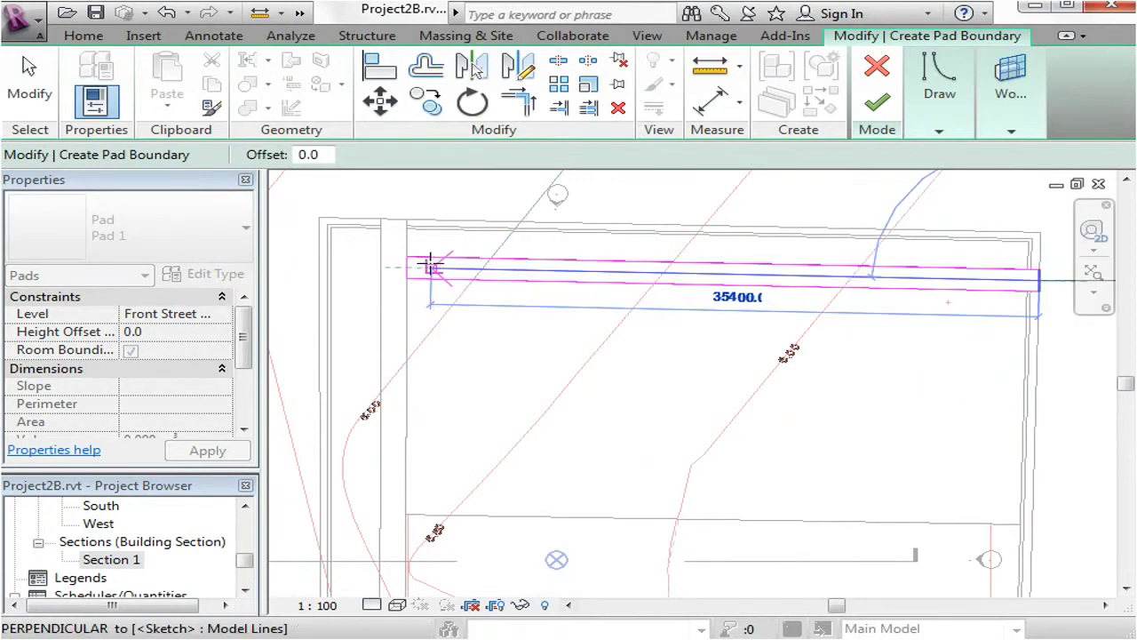
{"action": "left_click", "coordinate": [404, 266]}
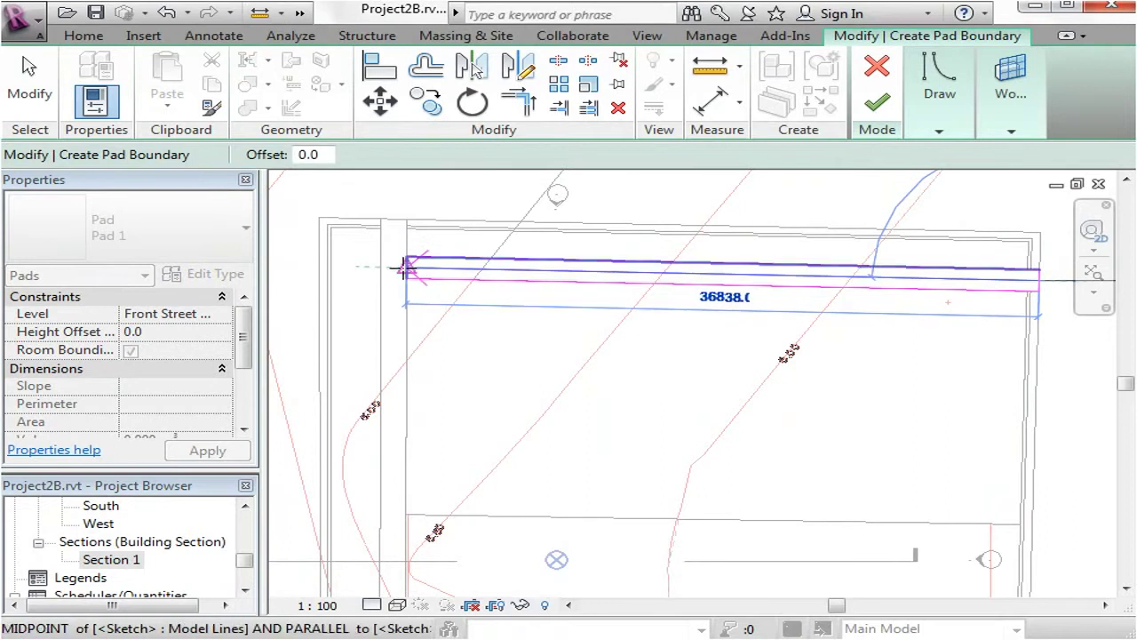
{"action": "left_click", "coordinate": [404, 266]}
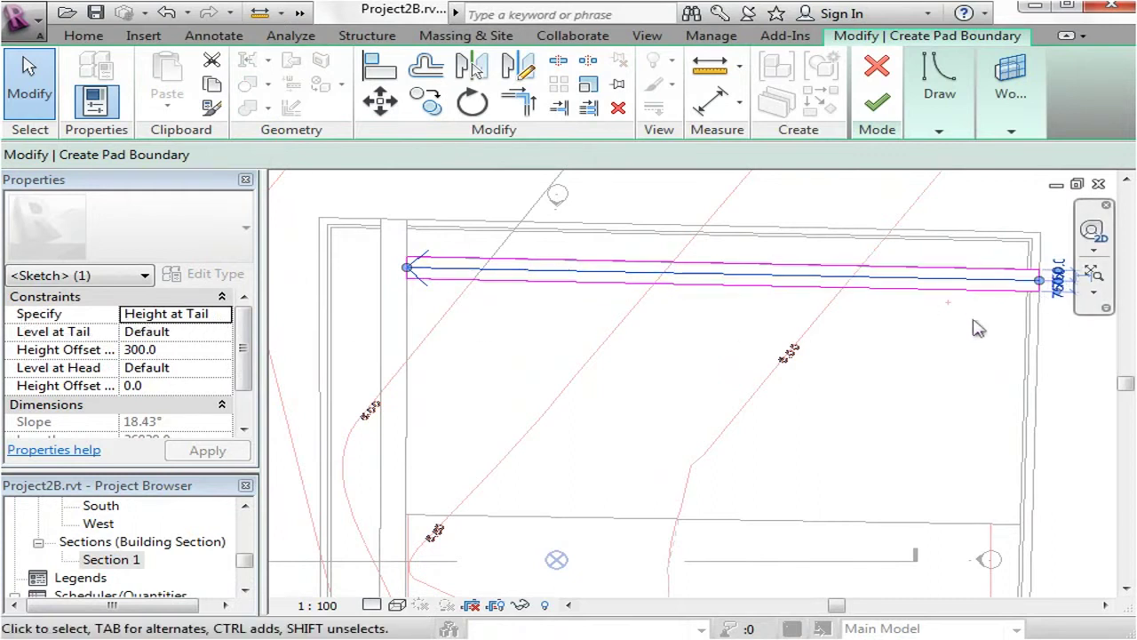
Change the slope arrow's Height Offset at Tail from 300.0 to 1000.0
{"action": "left_click", "coordinate": [182, 351]}
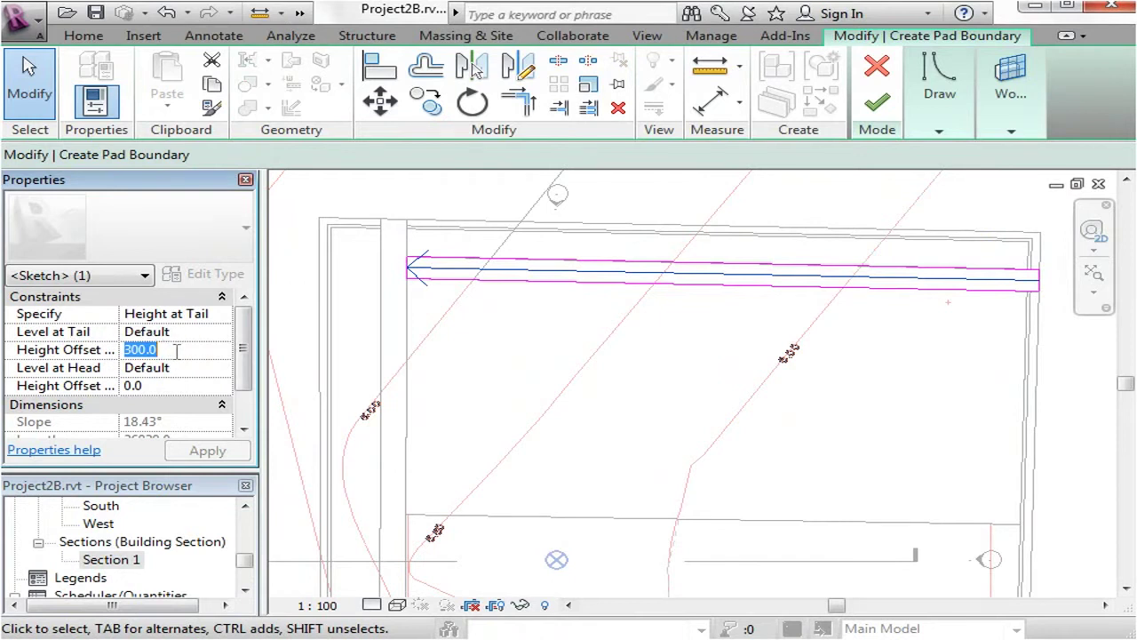
{"action": "type", "text": "100"}
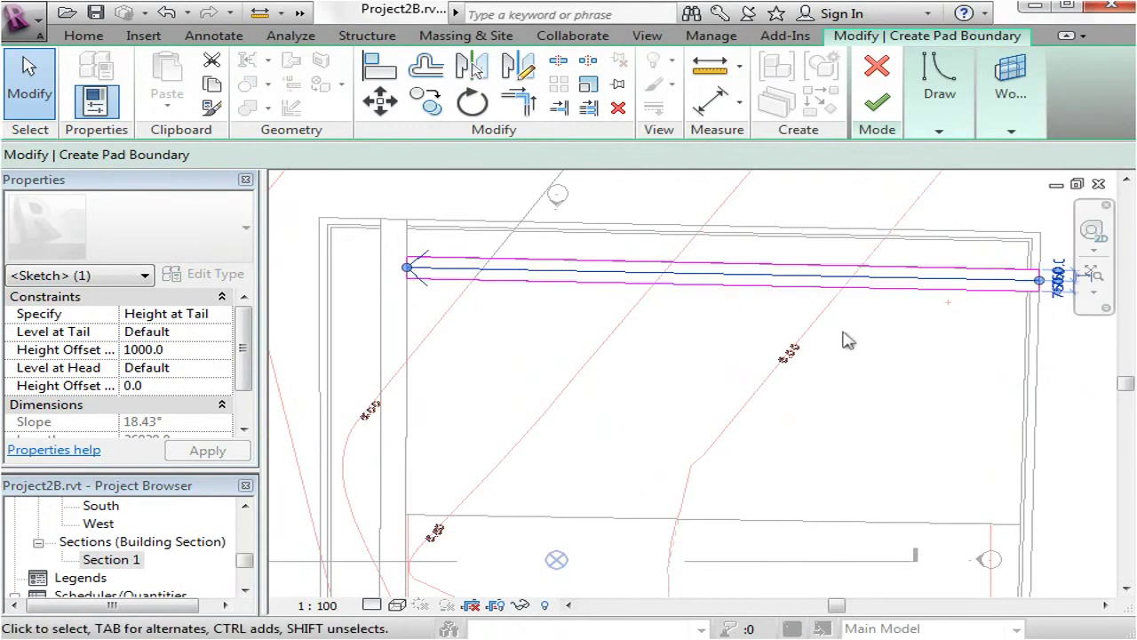
{"action": "left_click", "coordinate": [187, 355]}
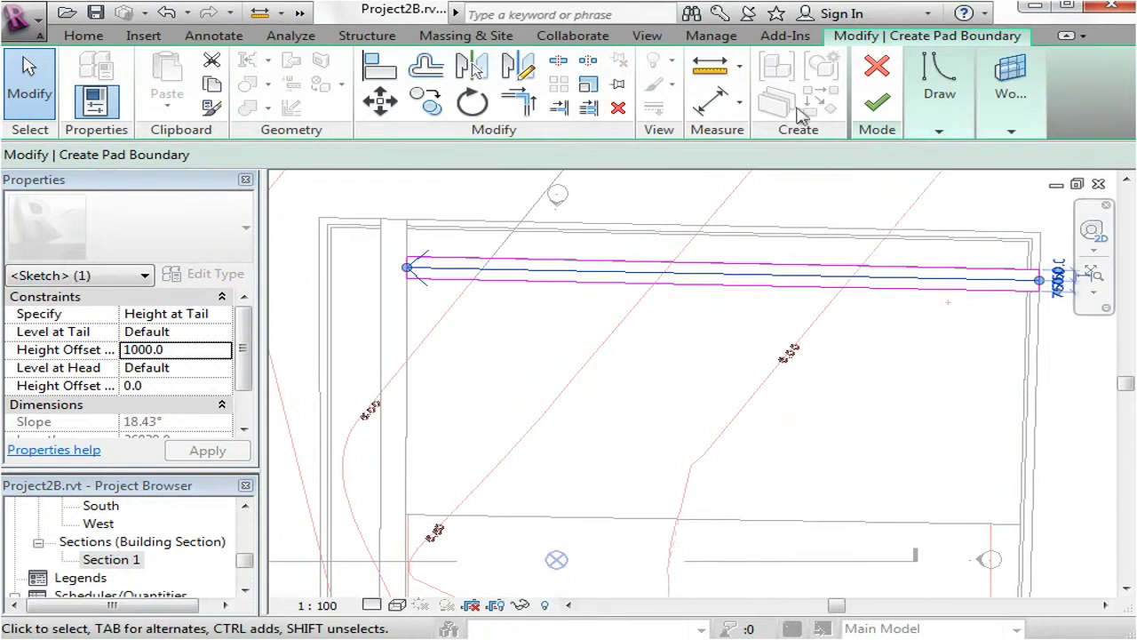
{"action": "left_click", "coordinate": [878, 105]}
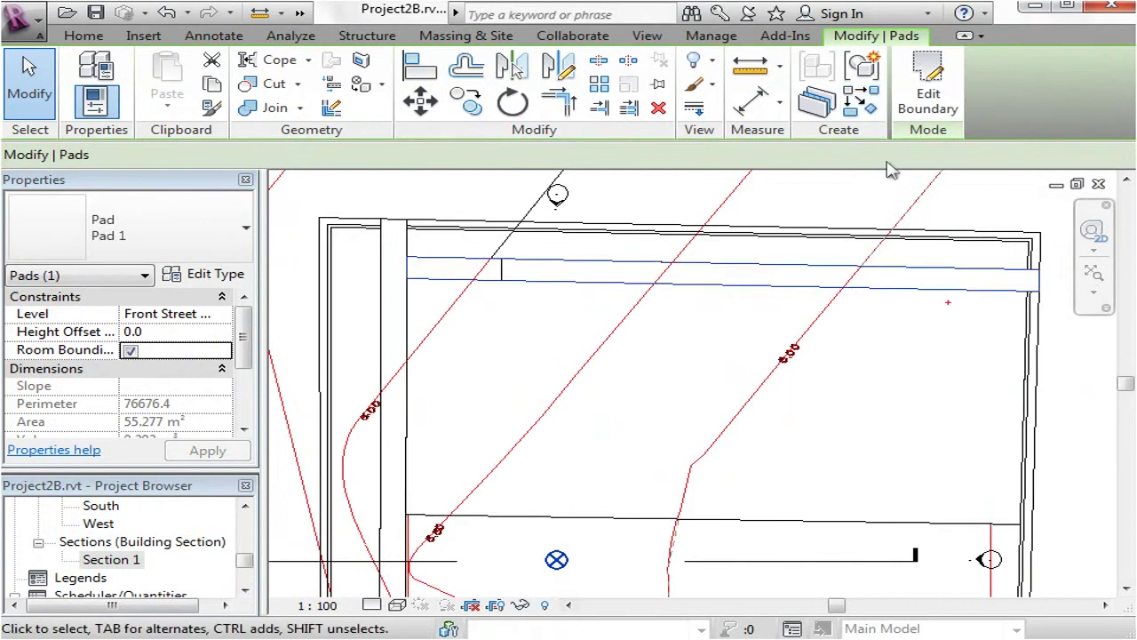
{"action": "scroll", "coordinate": [622, 286], "scroll_direction": "down", "scroll_amount": 2}
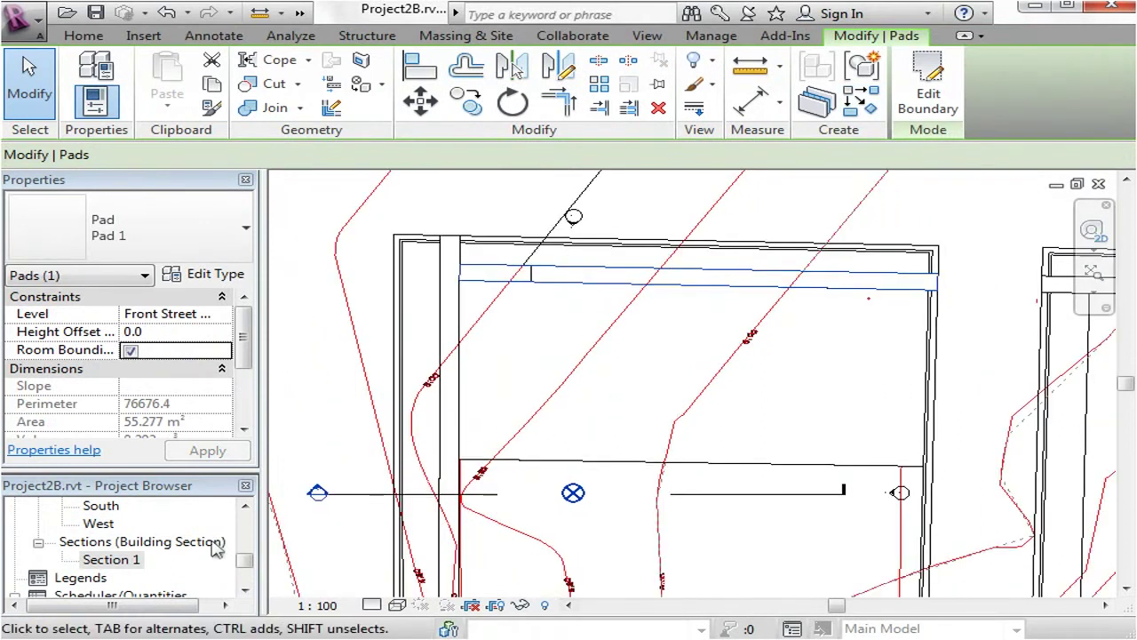
{"action": "left_click", "coordinate": [247, 571]}
{"action": "scroll", "coordinate": [247, 571], "scroll_direction": "down", "scroll_amount": 3}
{"action": "scroll", "coordinate": [247, 569], "scroll_direction": "up", "scroll_amount": 2}
{"action": "scroll", "coordinate": [246, 568], "scroll_direction": "up", "scroll_amount": 2}
{"action": "double_click", "coordinate": [97, 559]}
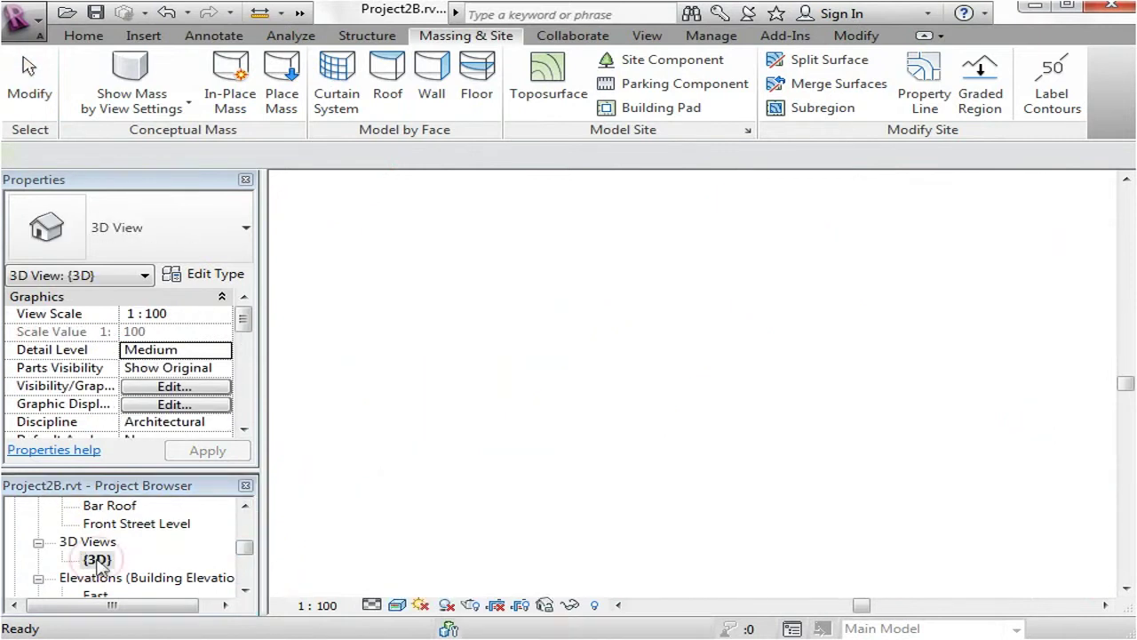
{"action": "scroll", "coordinate": [969, 553], "scroll_direction": "up", "scroll_amount": 2}
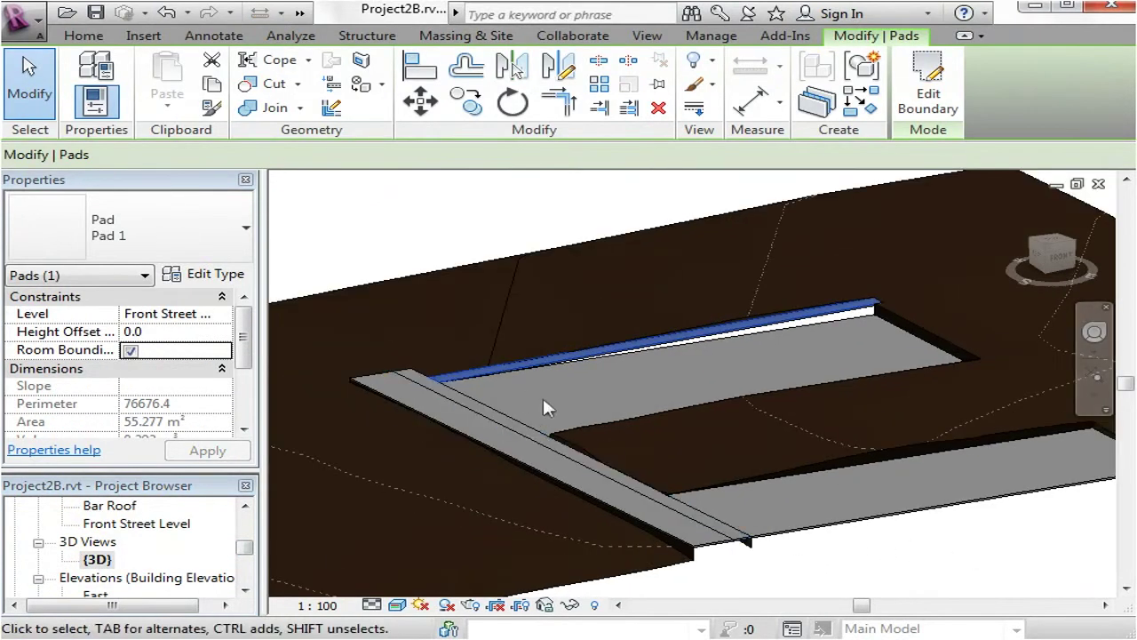
{"action": "left_click", "coordinate": [484, 193]}
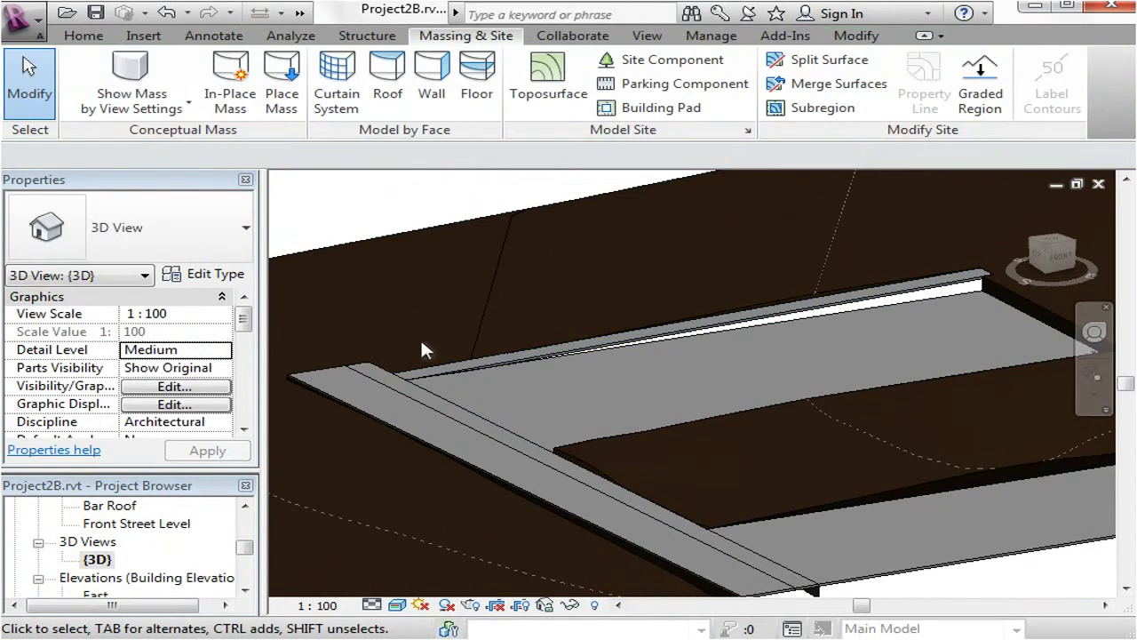
{"action": "scroll", "coordinate": [406, 381], "scroll_direction": "up", "scroll_amount": 4}
{"action": "scroll", "coordinate": [399, 380], "scroll_direction": "down", "scroll_amount": 3}
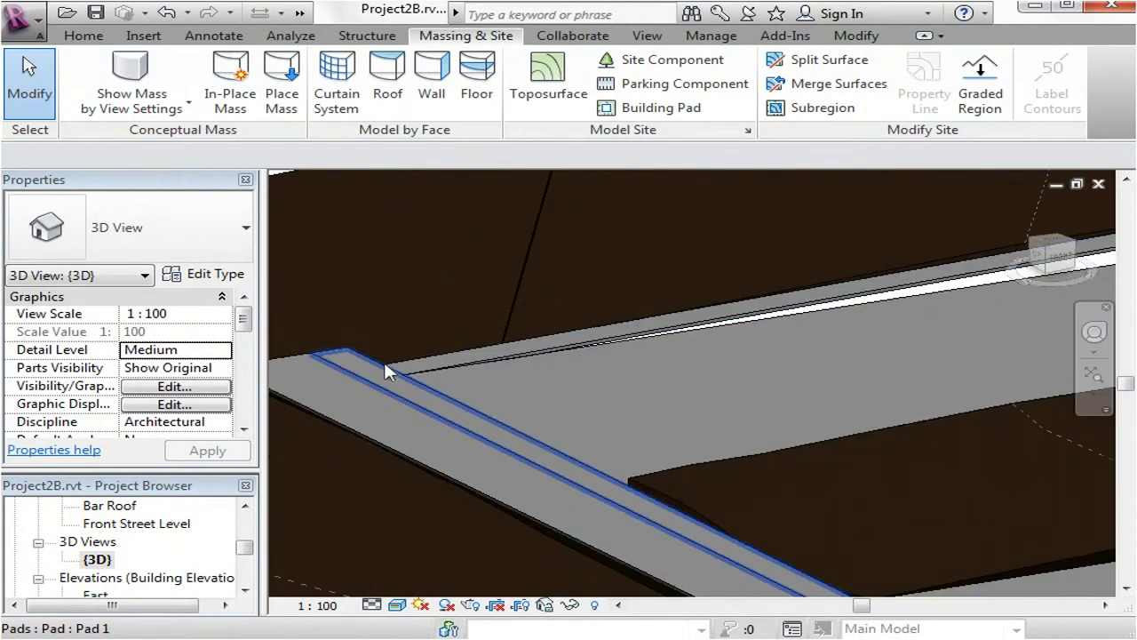
{"action": "scroll", "coordinate": [899, 282], "scroll_direction": "up", "scroll_amount": 2}
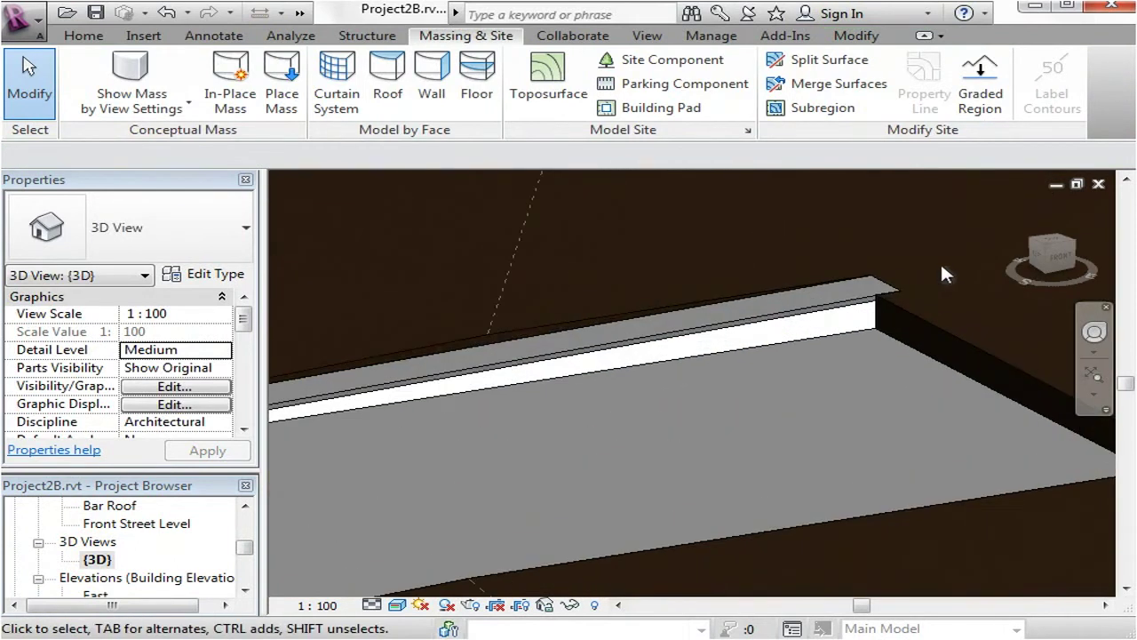
{"action": "scroll", "coordinate": [937, 276], "scroll_direction": "down", "scroll_amount": 3}
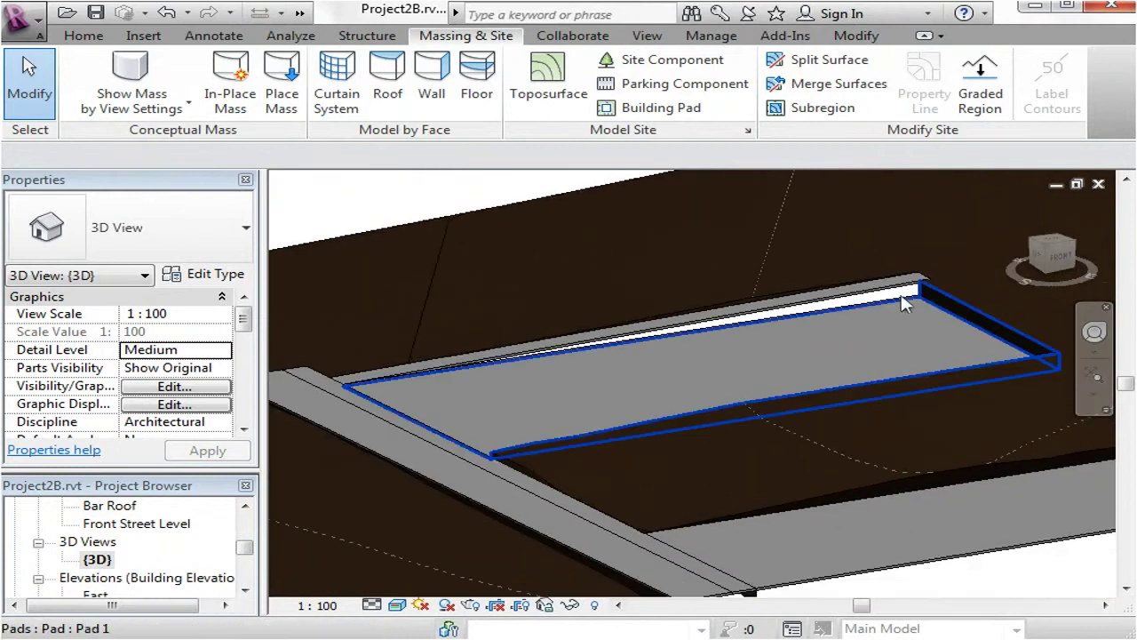
{"action": "scroll", "coordinate": [897, 295], "scroll_direction": "up", "scroll_amount": 3}
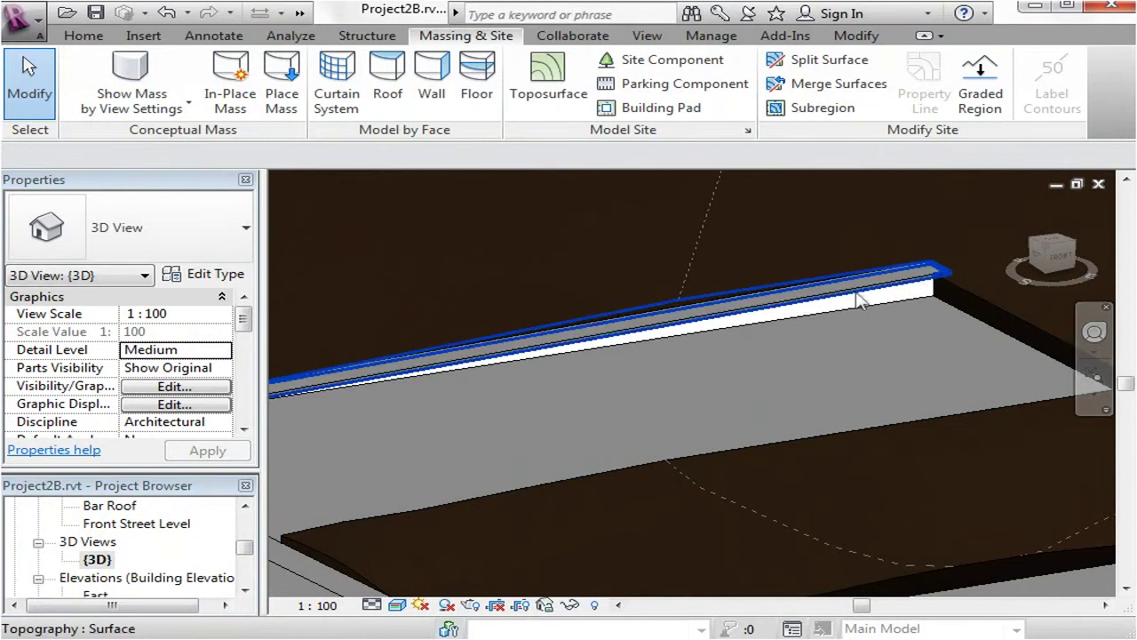
{"action": "scroll", "coordinate": [847, 304], "scroll_direction": "up", "scroll_amount": 1}
{"action": "scroll", "coordinate": [847, 304], "scroll_direction": "down", "scroll_amount": 3}
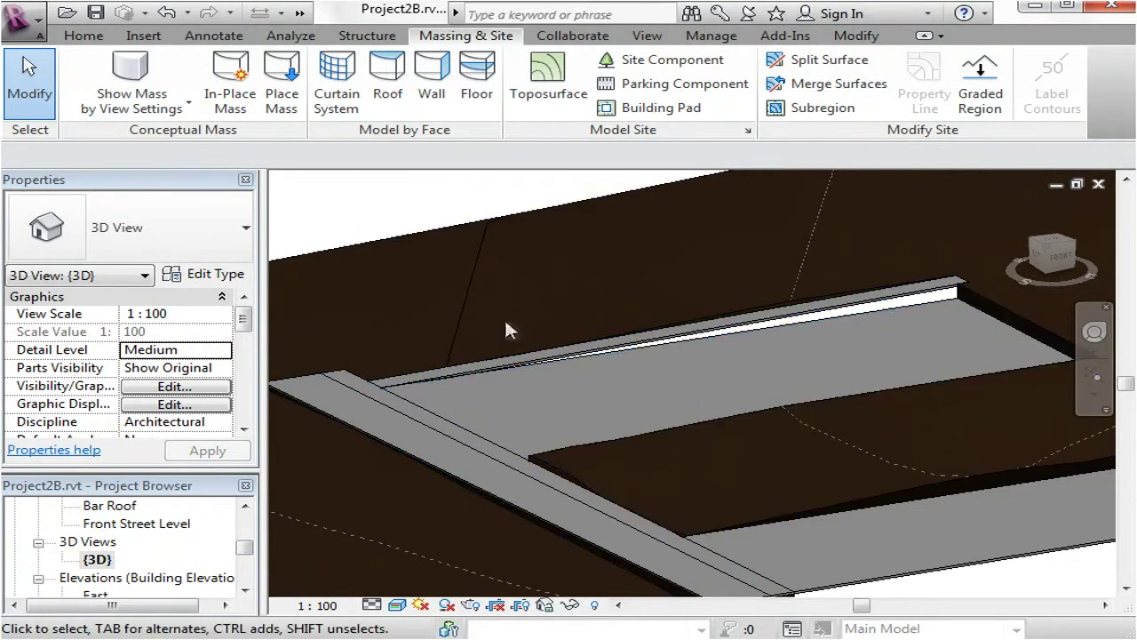
{"action": "scroll", "coordinate": [531, 362], "scroll_direction": "up", "scroll_amount": 2}
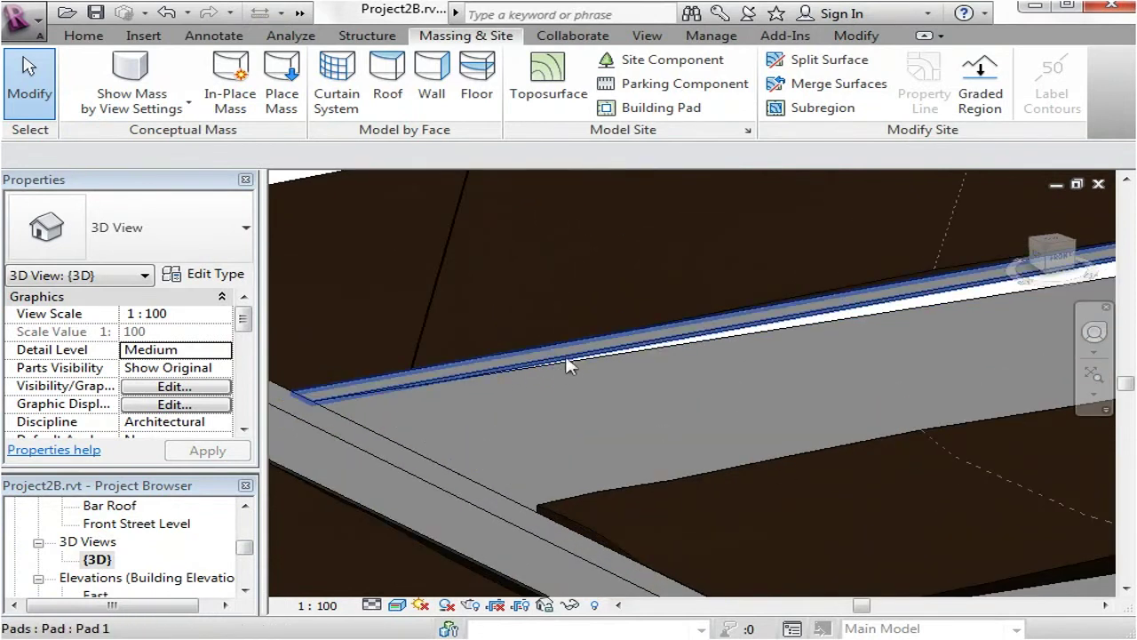
{"action": "scroll", "coordinate": [559, 262], "scroll_direction": "down", "scroll_amount": 3}
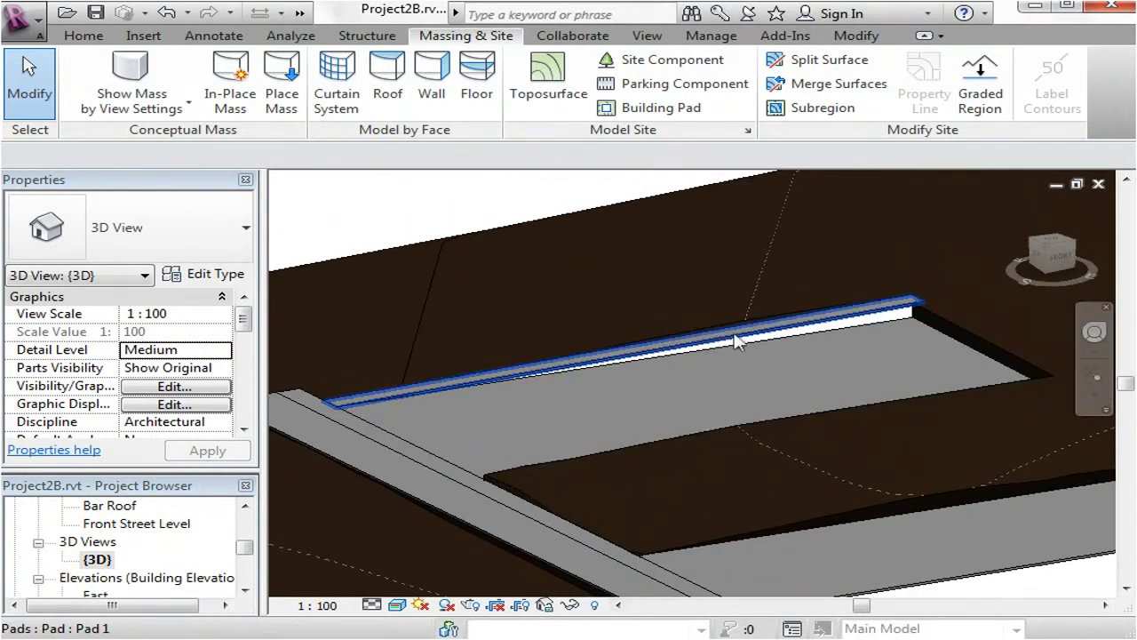
{"action": "scroll", "coordinate": [847, 327], "scroll_direction": "up", "scroll_amount": 1}
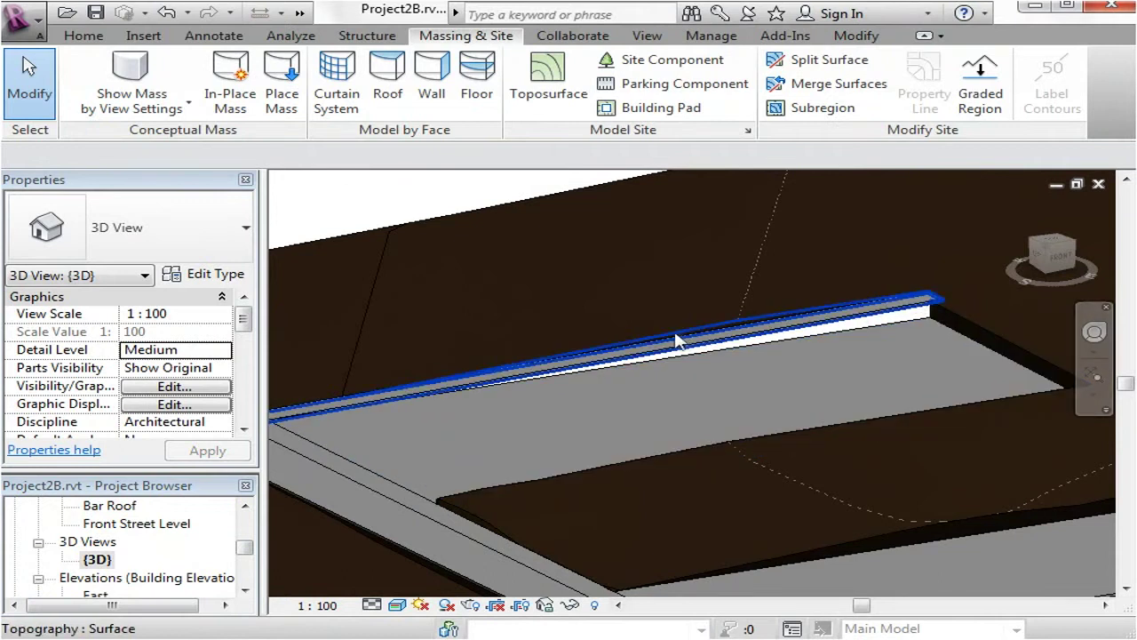
{"action": "scroll", "coordinate": [677, 340], "scroll_direction": "down", "scroll_amount": 2}
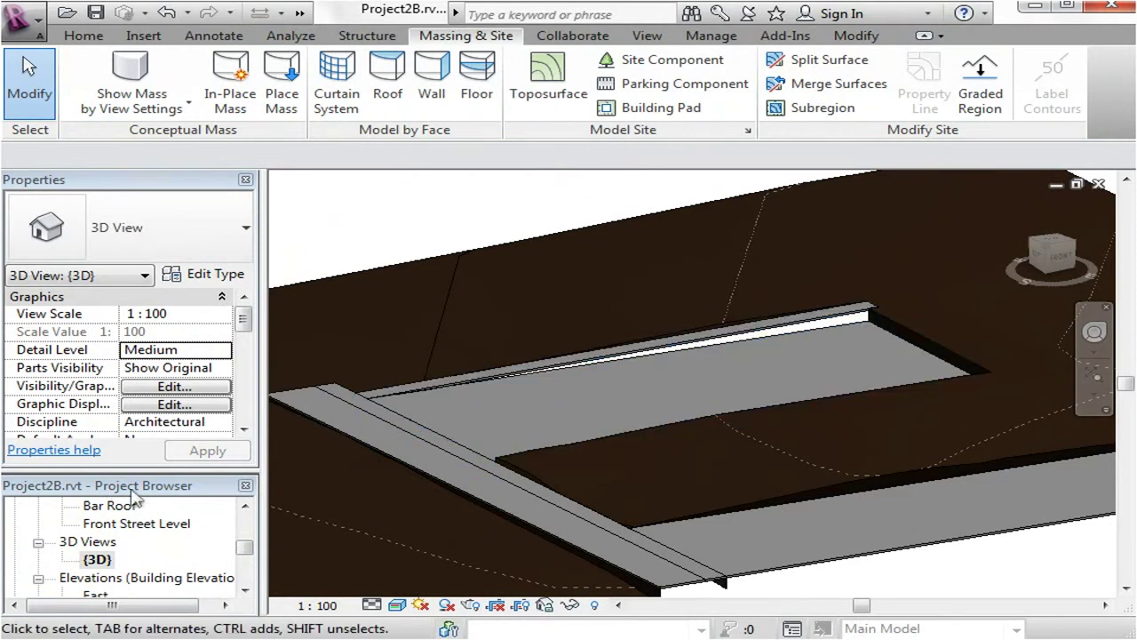
Return to the Site plan and drag the Section 1 line up along the building's top strip
{"action": "left_click", "coordinate": [245, 506]}
{"action": "left_click", "coordinate": [245, 506]}
{"action": "left_click", "coordinate": [245, 506]}
{"action": "double_click", "coordinate": [94, 540]}
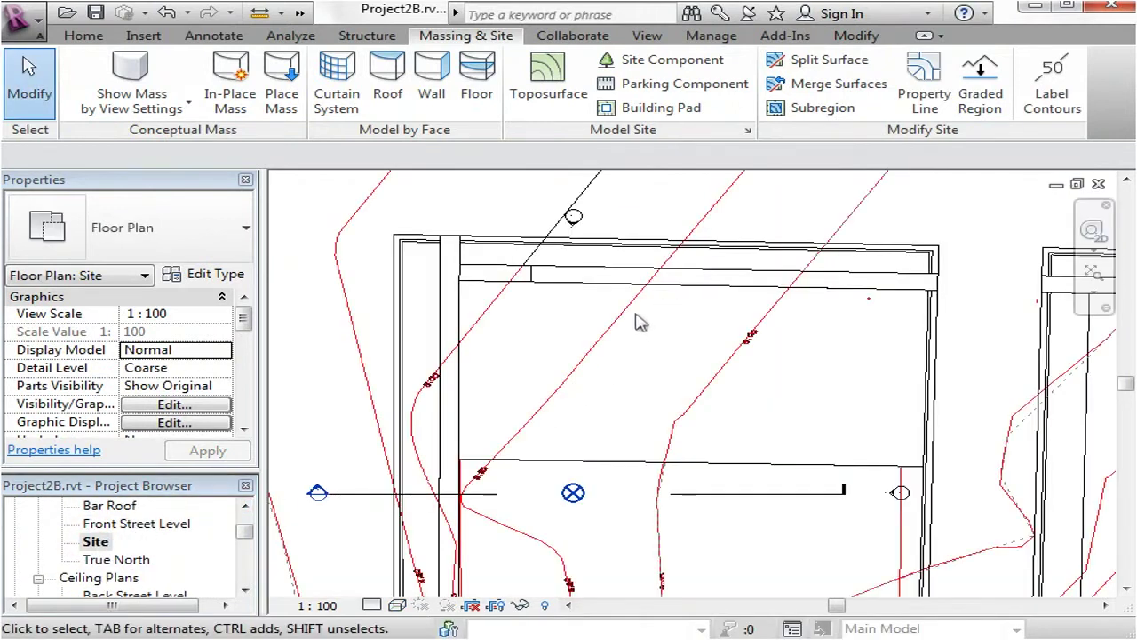
{"action": "scroll", "coordinate": [642, 322], "scroll_direction": "down", "scroll_amount": 1}
{"action": "left_click", "coordinate": [396, 441]}
{"action": "left_click_drag", "start_coordinate": [418, 442], "coordinate": [511, 285]}
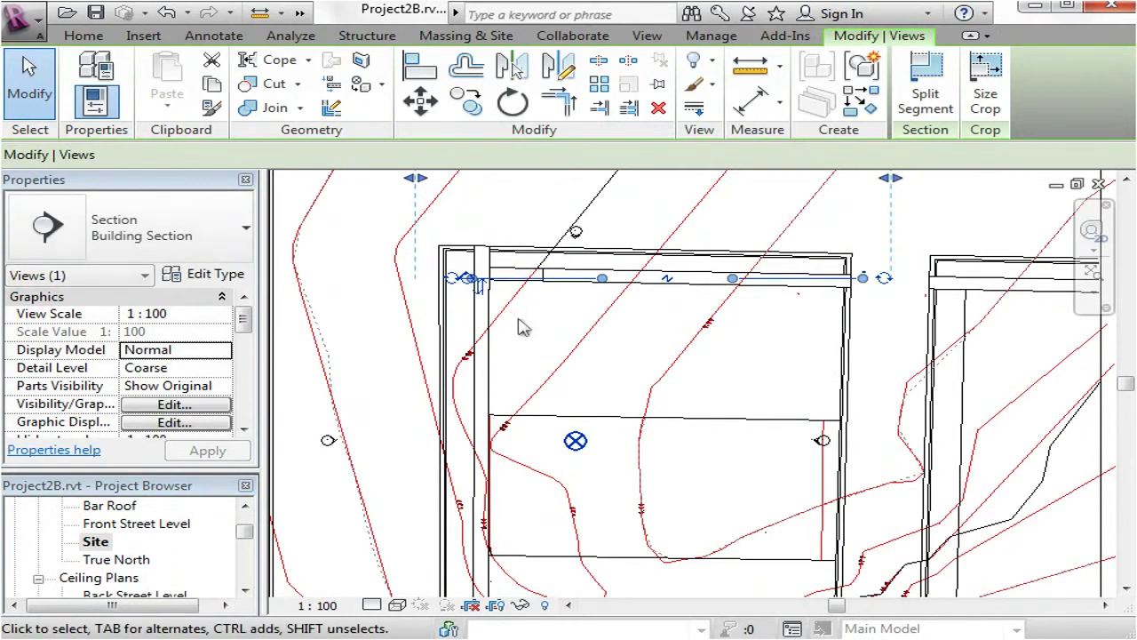
{"action": "left_click", "coordinate": [521, 323]}
{"action": "left_click_drag", "start_coordinate": [249, 539], "coordinate": [247, 553]}
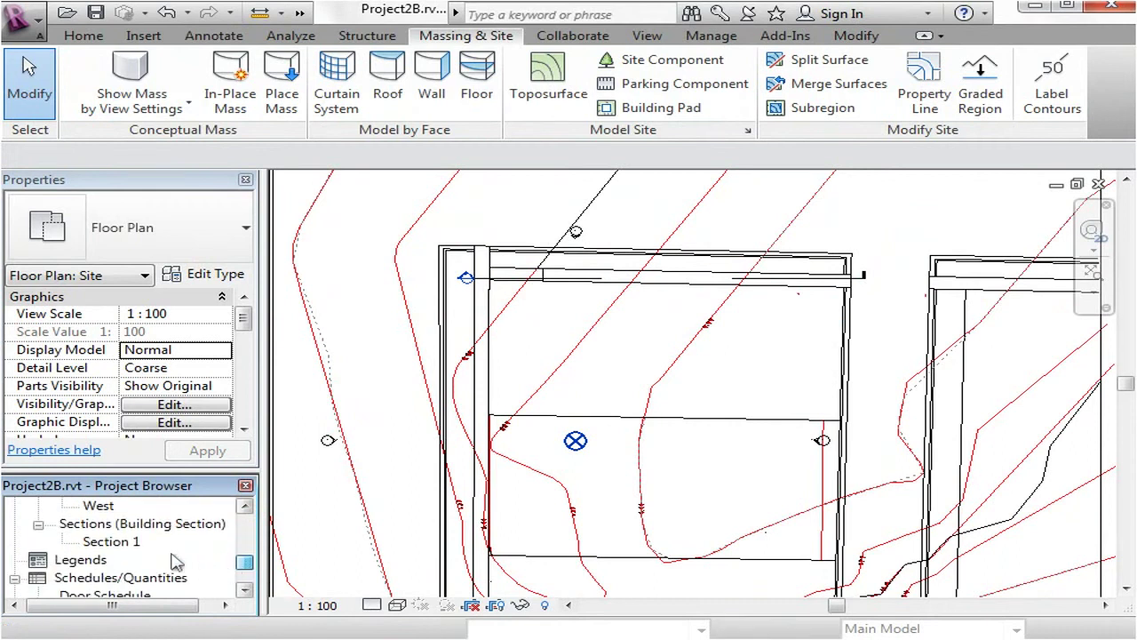
{"action": "double_click", "coordinate": [111, 541]}
{"action": "scroll", "coordinate": [449, 299], "scroll_direction": "down", "scroll_amount": 5}
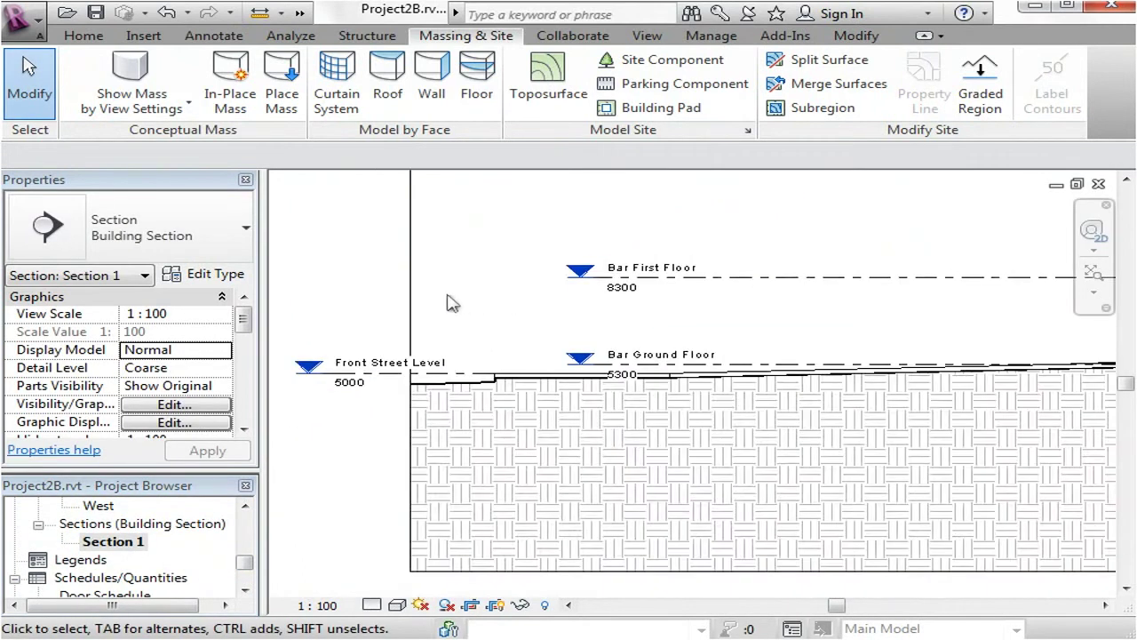
{"action": "middle_click_drag", "start_coordinate": [743, 439], "coordinate": [636, 462]}
{"action": "scroll", "coordinate": [520, 404], "scroll_direction": "up", "scroll_amount": 8}
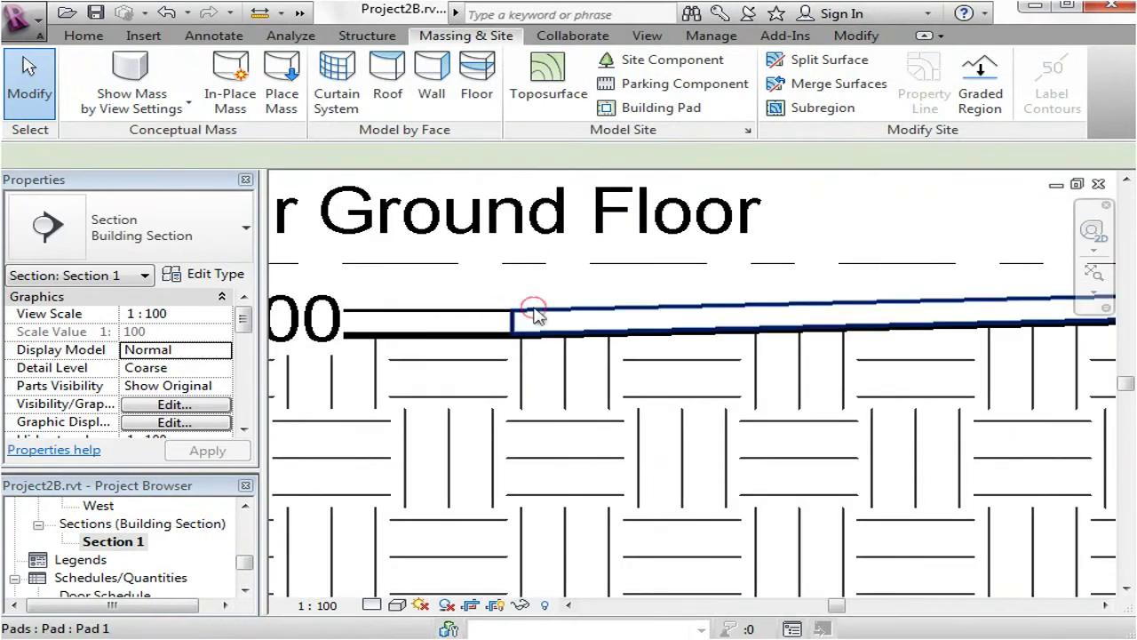
{"action": "left_click", "coordinate": [533, 312]}
{"action": "scroll", "coordinate": [845, 431], "scroll_direction": "down", "scroll_amount": 5}
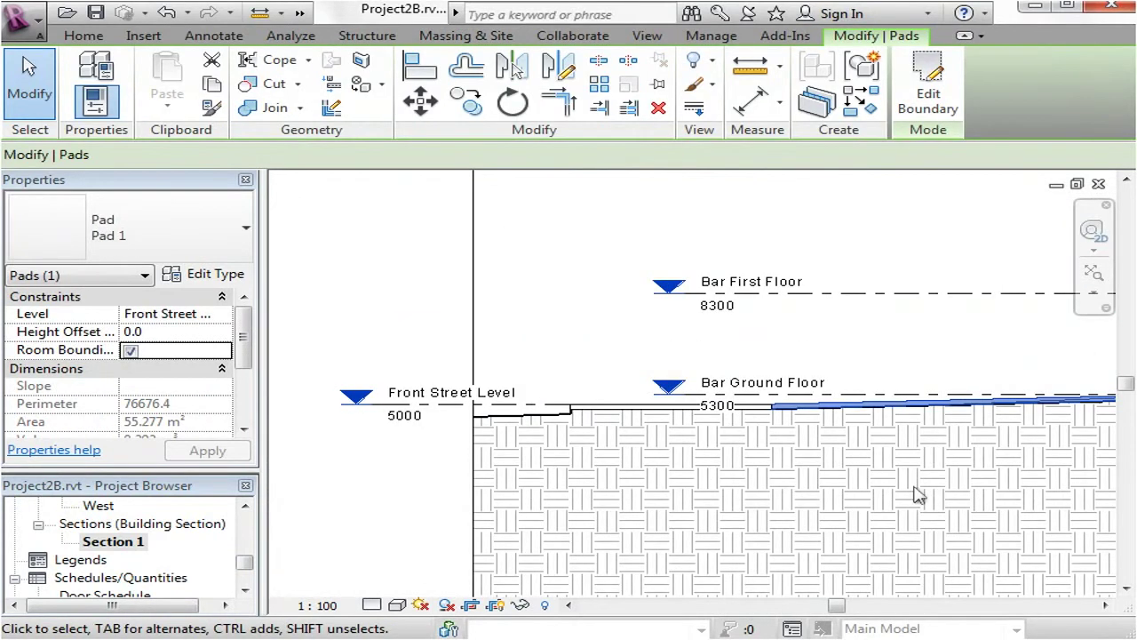
{"action": "middle_click_drag", "start_coordinate": [919, 496], "coordinate": [373, 445]}
{"action": "middle_click_drag", "start_coordinate": [842, 424], "coordinate": [259, 452]}
{"action": "middle_click_drag", "start_coordinate": [830, 448], "coordinate": [583, 445]}
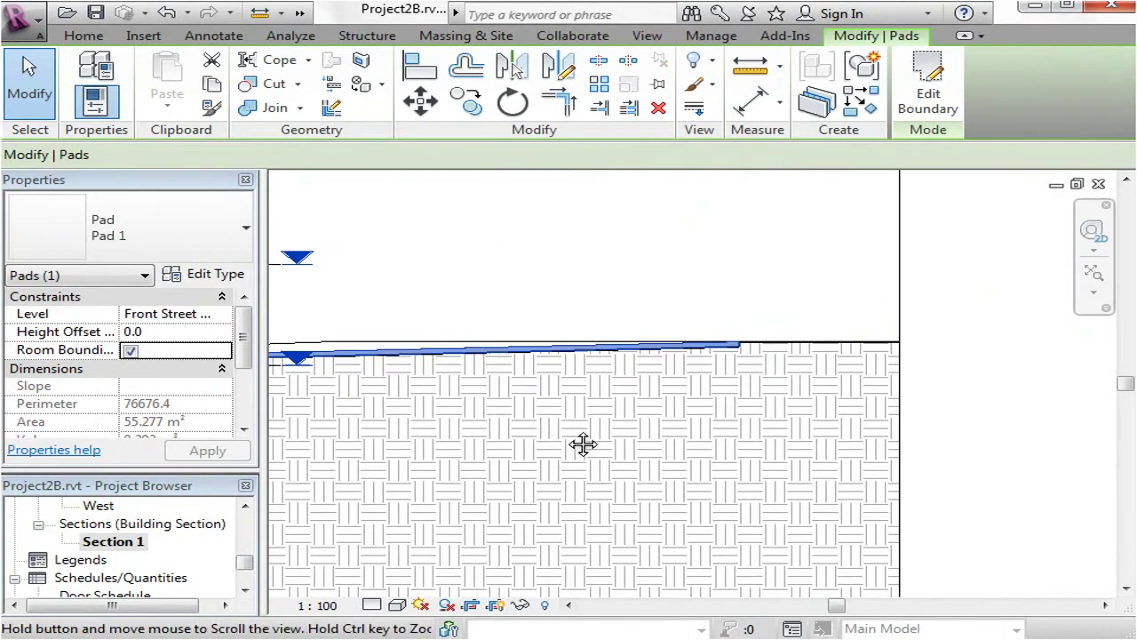
{"action": "scroll", "coordinate": [909, 356], "scroll_direction": "down", "scroll_amount": 4}
{"action": "scroll", "coordinate": [808, 481], "scroll_direction": "down", "scroll_amount": 1}
{"action": "middle_click_drag", "start_coordinate": [728, 502], "coordinate": [797, 471]}
{"action": "left_click", "coordinate": [835, 497]}
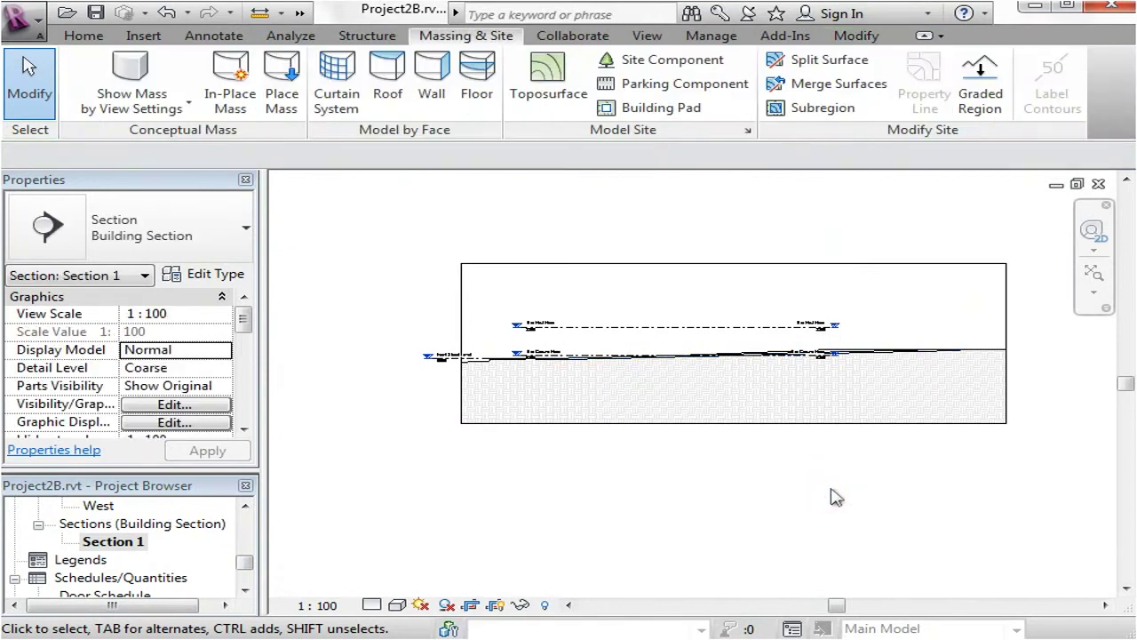
{"action": "scroll", "coordinate": [710, 347], "scroll_direction": "up", "scroll_amount": 1}
{"action": "left_click_drag", "start_coordinate": [246, 564], "coordinate": [245, 533]}
{"action": "double_click", "coordinate": [96, 524]}
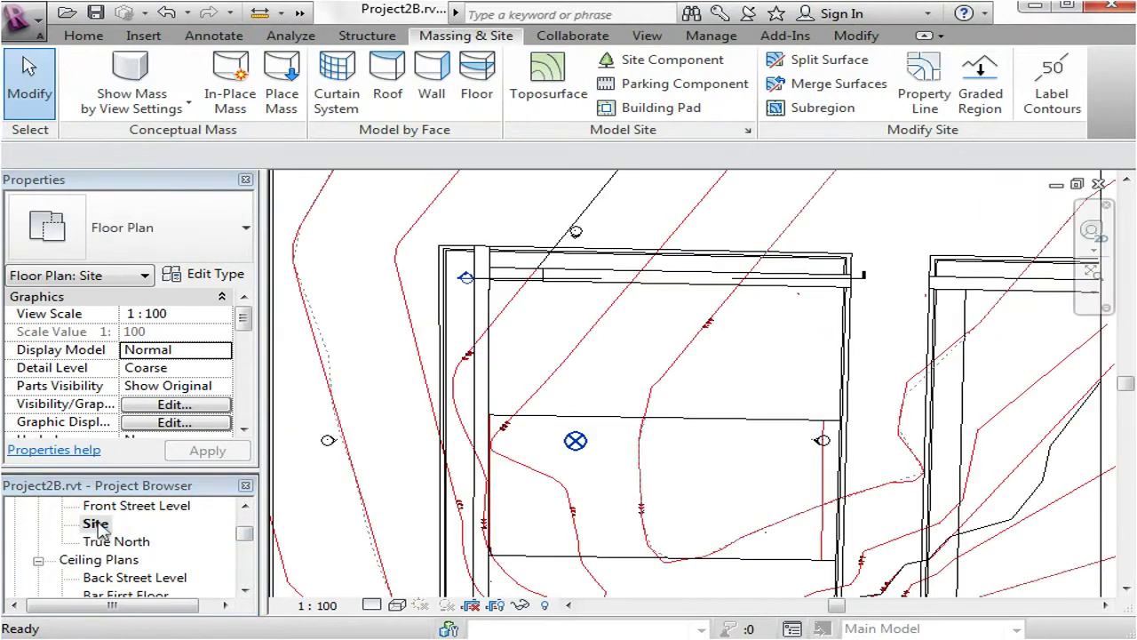
Reposition the Site plan view and launch the Building Pad tool
{"action": "middle_click_drag", "start_coordinate": [376, 400], "coordinate": [546, 368]}
{"action": "scroll", "coordinate": [604, 338], "scroll_direction": "down", "scroll_amount": 4}
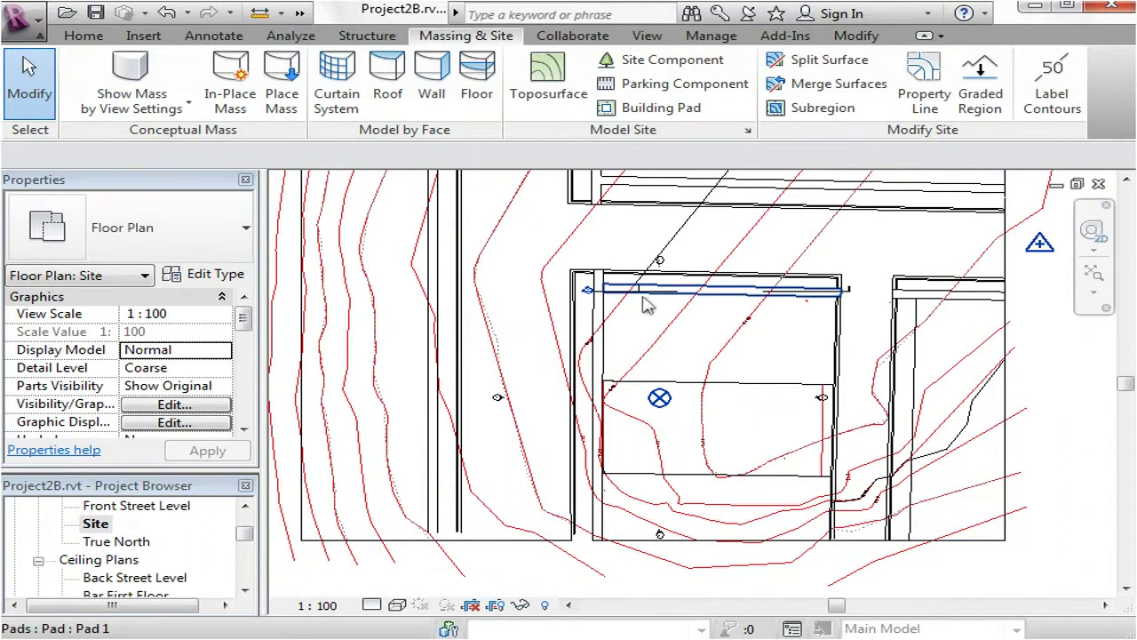
{"action": "middle_click_drag", "start_coordinate": [667, 338], "coordinate": [695, 341]}
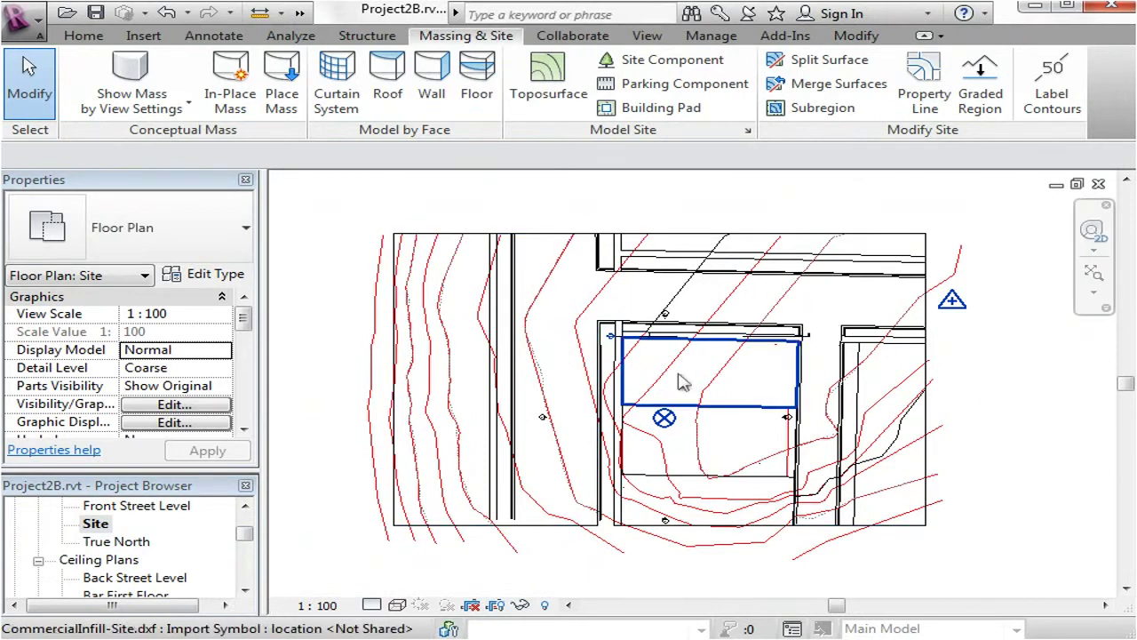
{"action": "scroll", "coordinate": [680, 381], "scroll_direction": "up", "scroll_amount": 2}
{"action": "middle_click_drag", "start_coordinate": [498, 380], "coordinate": [520, 385]}
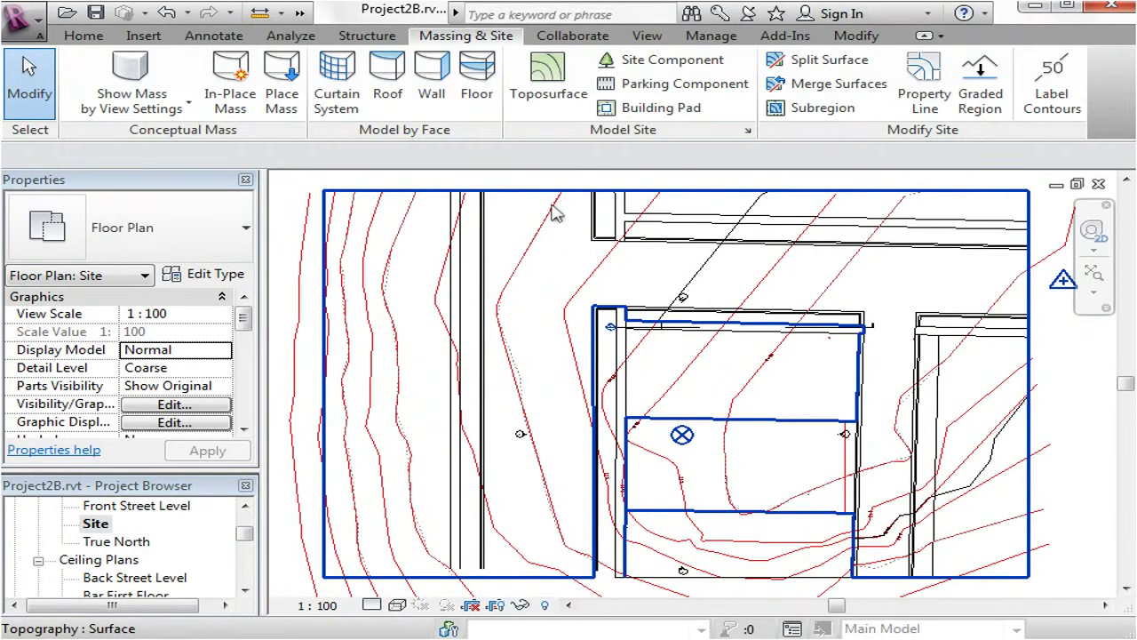
{"action": "left_click", "coordinate": [655, 107]}
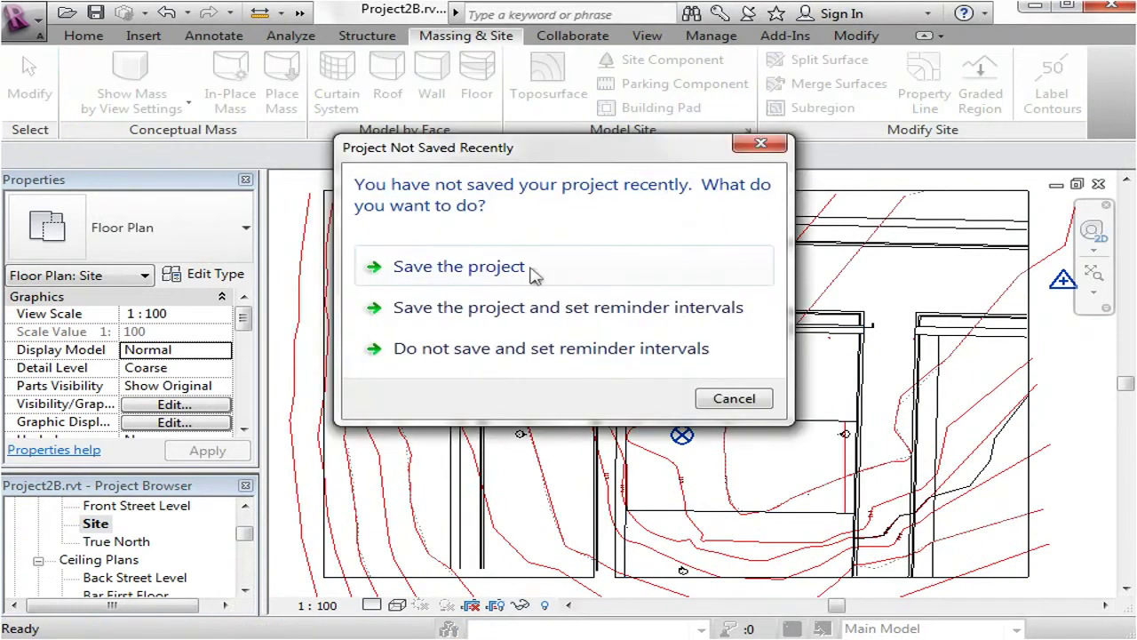
Save the project and pick two vertical site lines as the Bar Ground Floor pad's first edges
{"action": "left_click", "coordinate": [433, 267]}
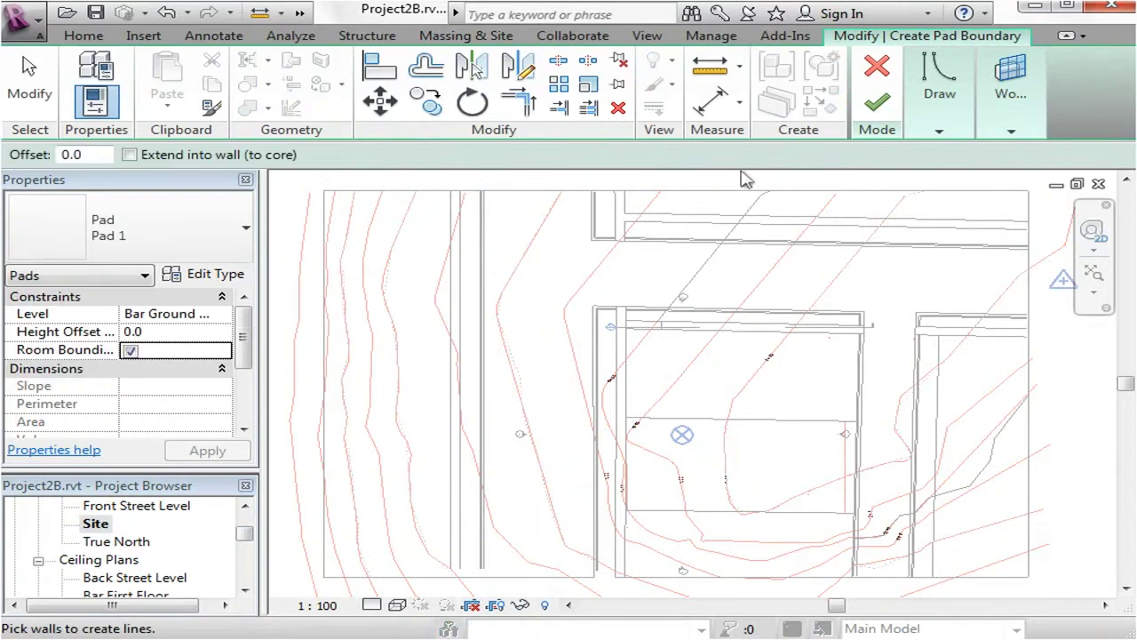
{"action": "left_click", "coordinate": [938, 129]}
{"action": "left_click", "coordinate": [1098, 197]}
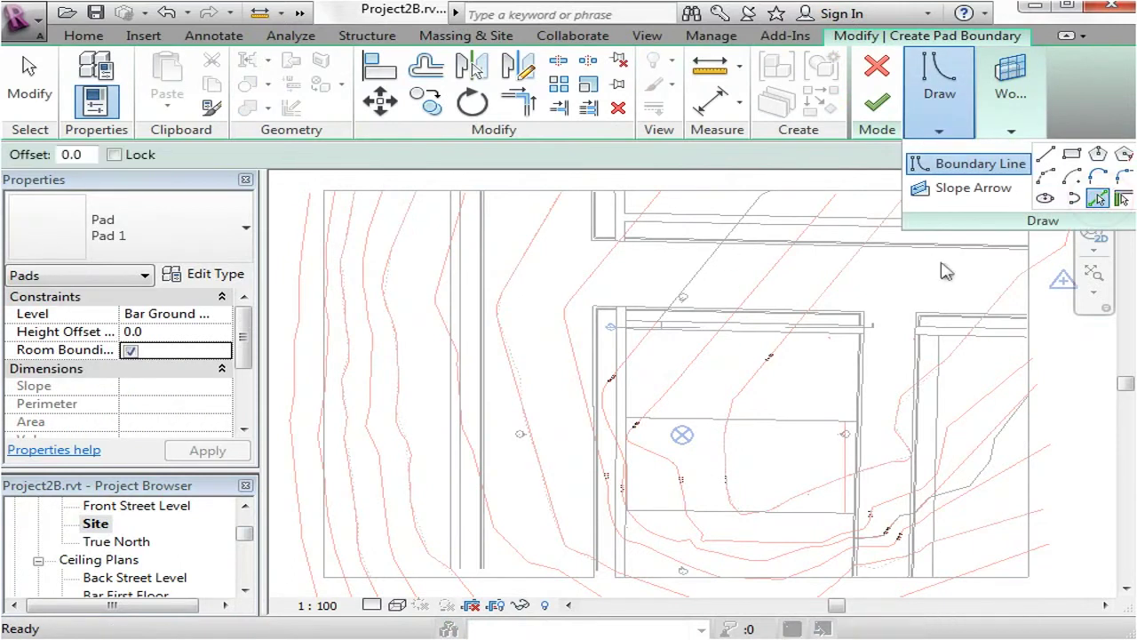
{"action": "scroll", "coordinate": [586, 399], "scroll_direction": "up", "scroll_amount": 4}
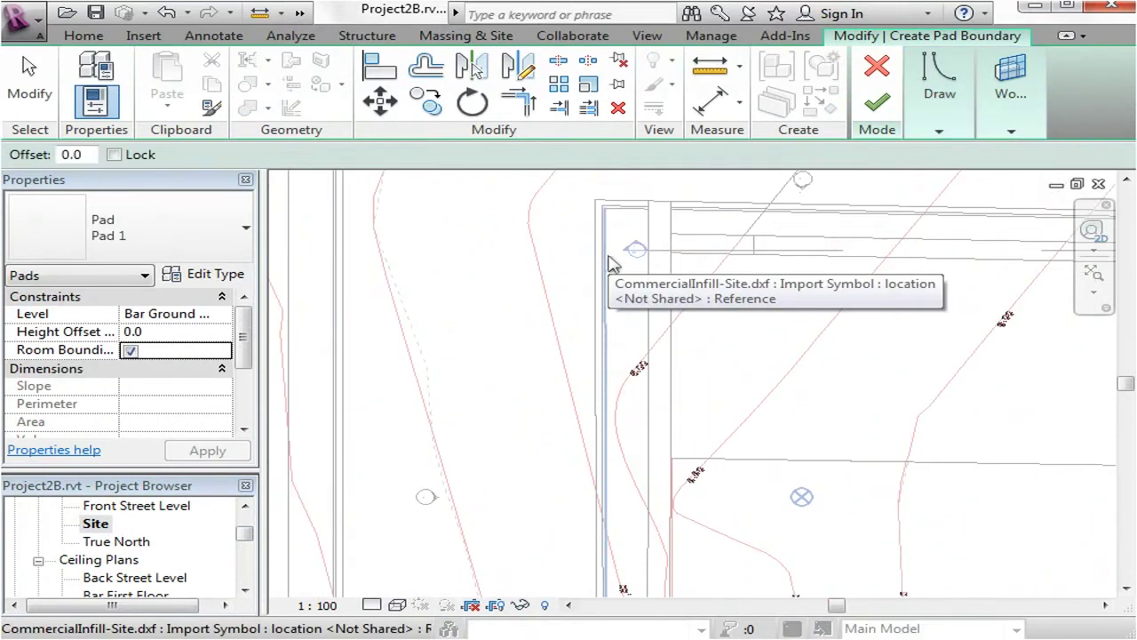
{"action": "left_click", "coordinate": [597, 323]}
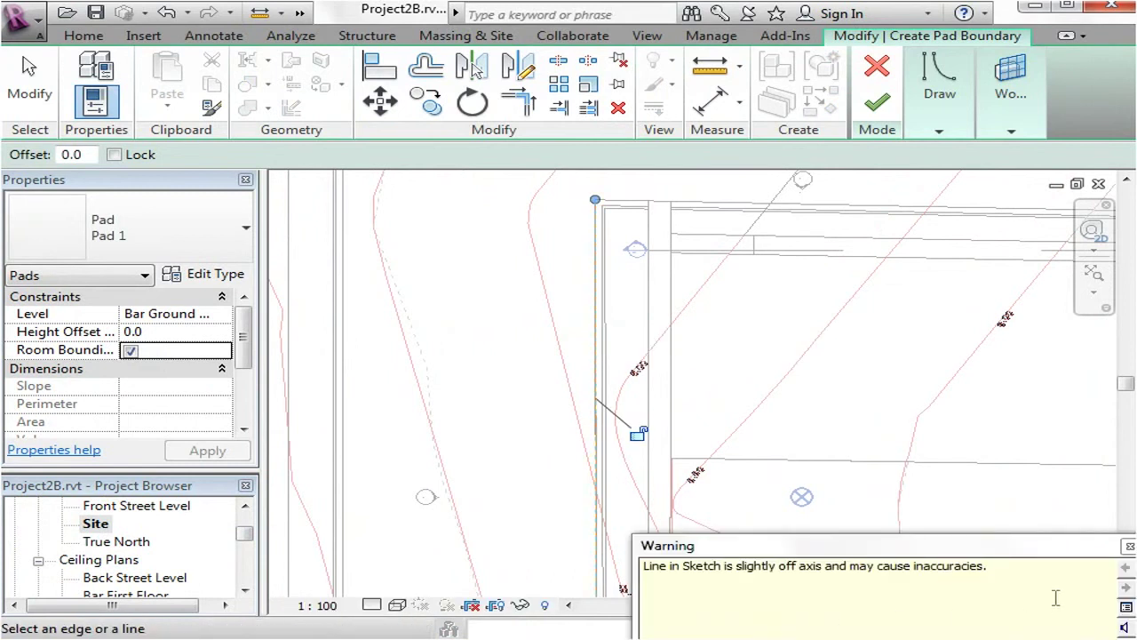
{"action": "left_click", "coordinate": [1128, 546]}
{"action": "scroll", "coordinate": [762, 418], "scroll_direction": "down", "scroll_amount": 4}
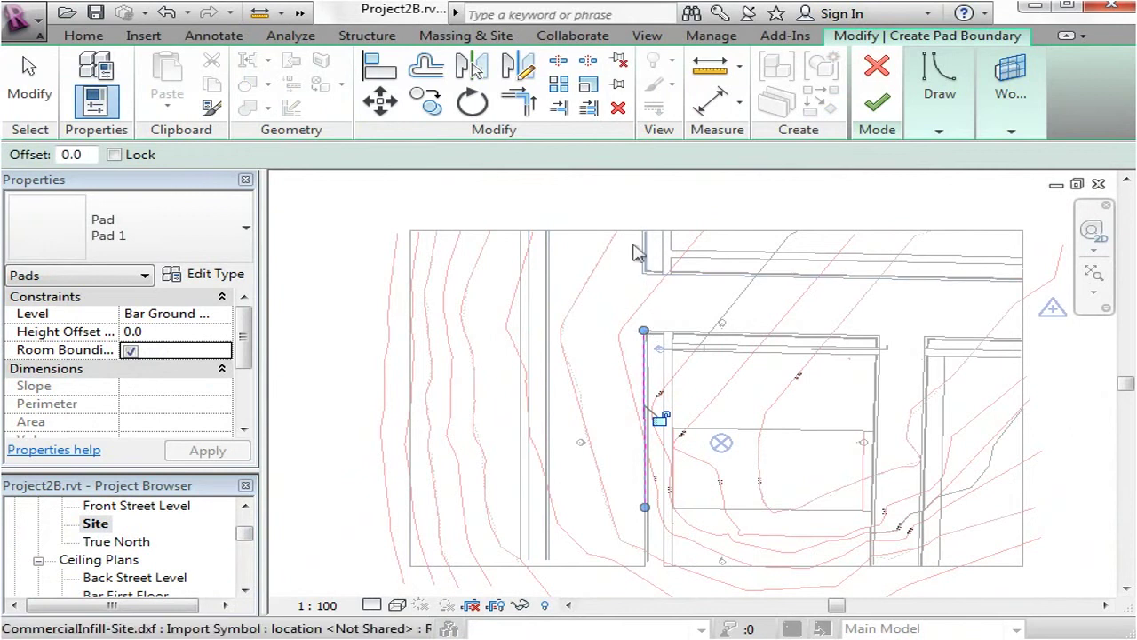
{"action": "left_click", "coordinate": [549, 318]}
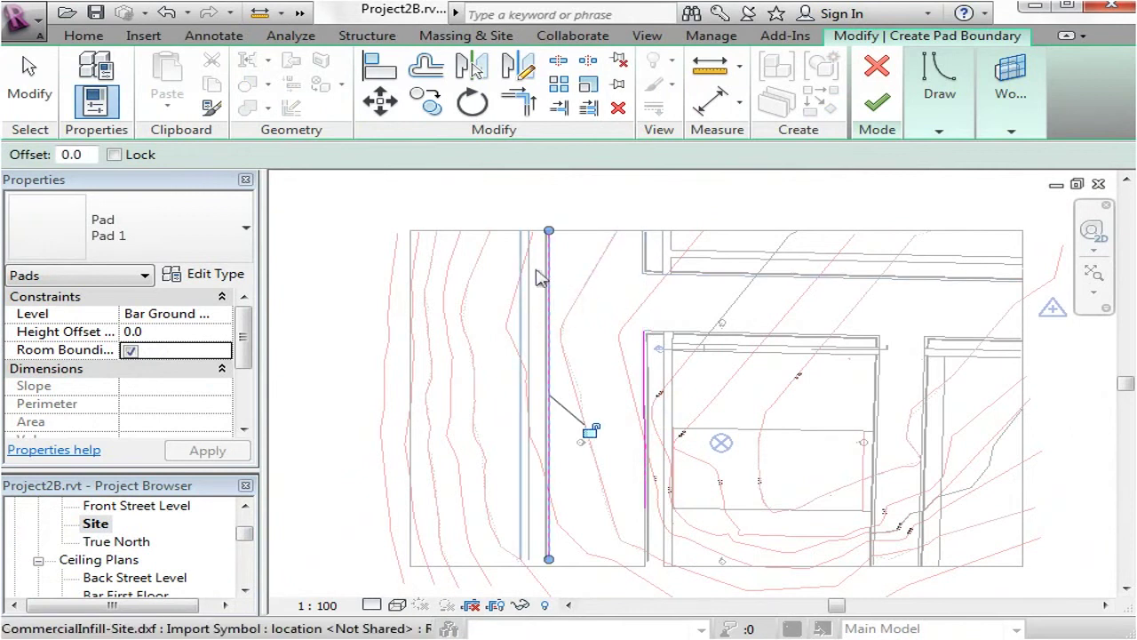
{"action": "left_click", "coordinate": [939, 89]}
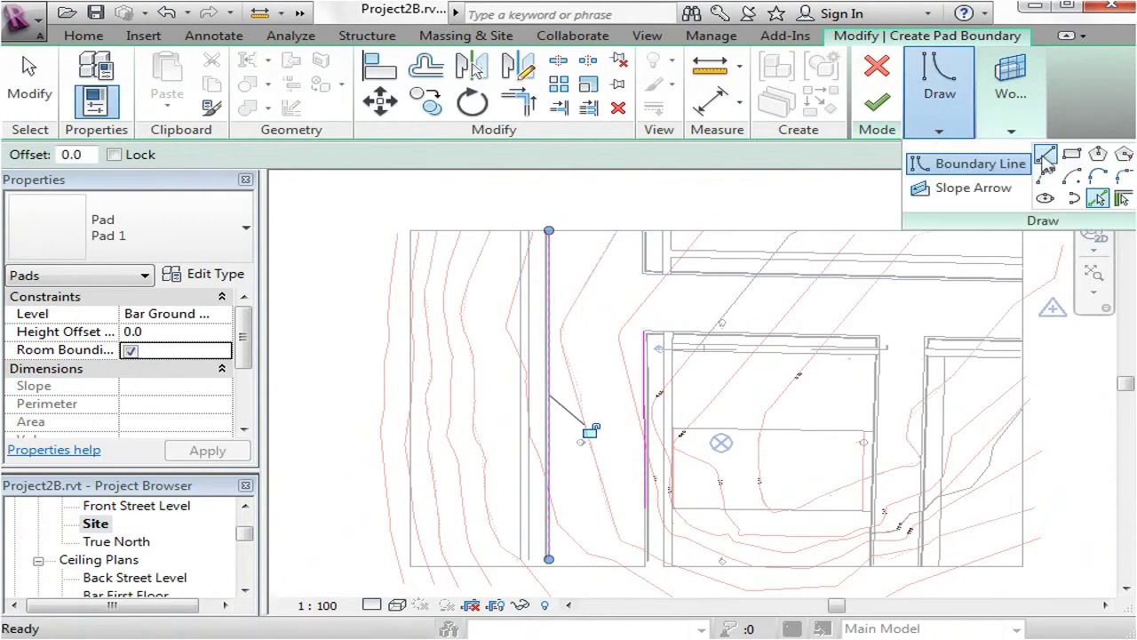
{"action": "left_click", "coordinate": [1045, 158]}
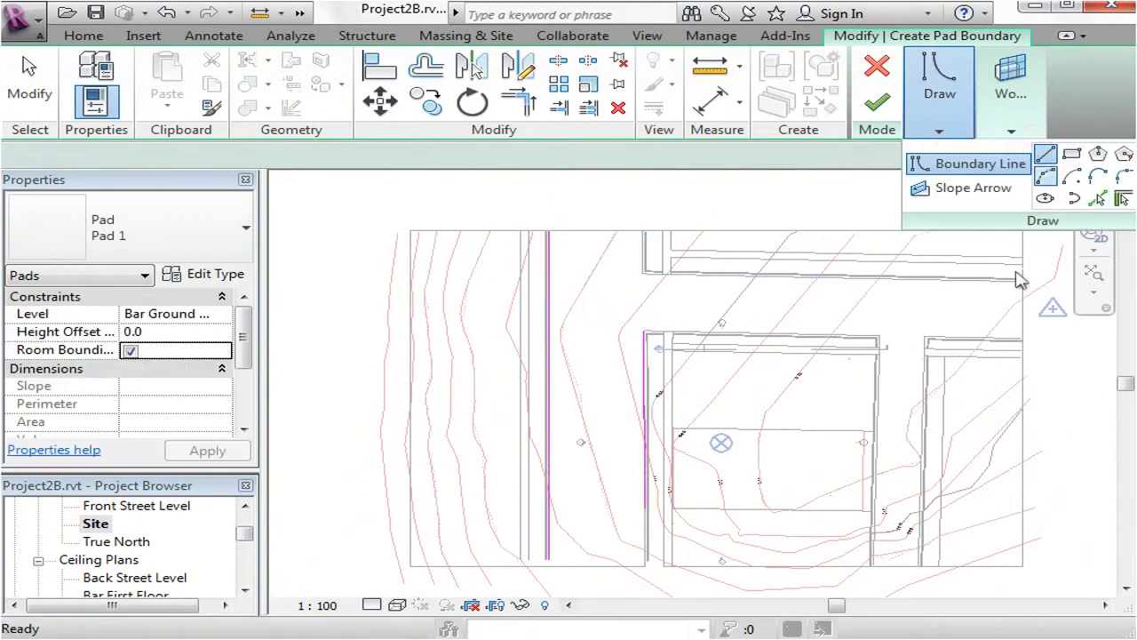
Draw the bottom boundary line across the narrow strip left of the building
{"action": "left_click", "coordinate": [942, 566]}
{"action": "left_click", "coordinate": [361, 565]}
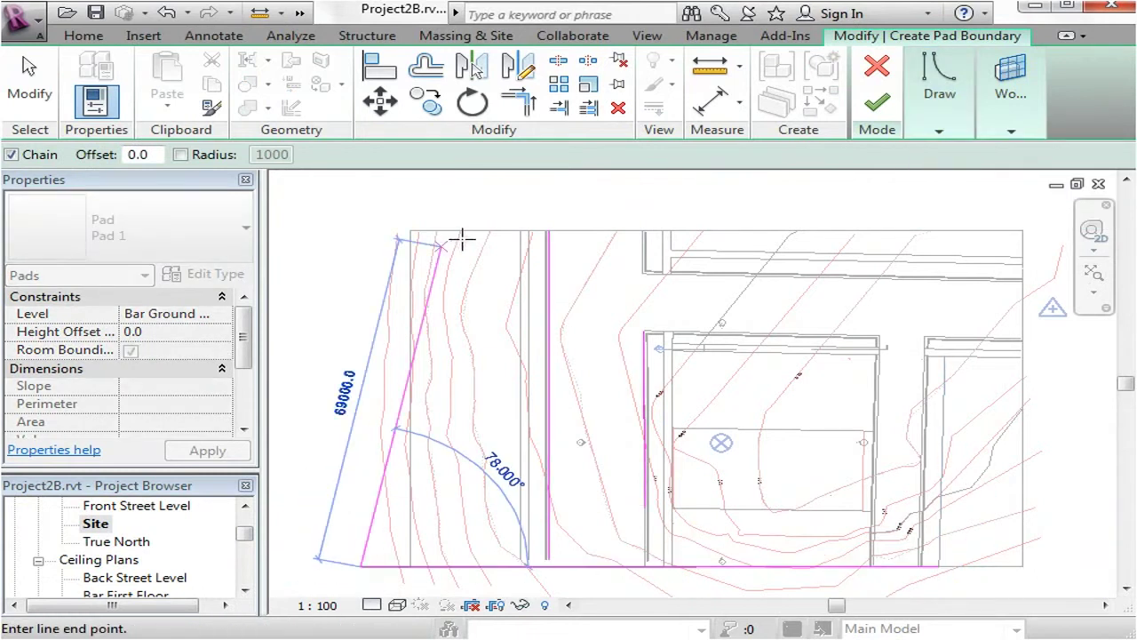
{"action": "scroll", "coordinate": [540, 210], "scroll_direction": "up", "scroll_amount": 3}
{"action": "key", "text": "Escape"}
{"action": "key", "text": "Escape"}
{"action": "scroll", "coordinate": [548, 216], "scroll_direction": "up", "scroll_amount": 1}
{"action": "scroll", "coordinate": [549, 220], "scroll_direction": "up", "scroll_amount": 3}
{"action": "scroll", "coordinate": [457, 261], "scroll_direction": "down", "scroll_amount": 5}
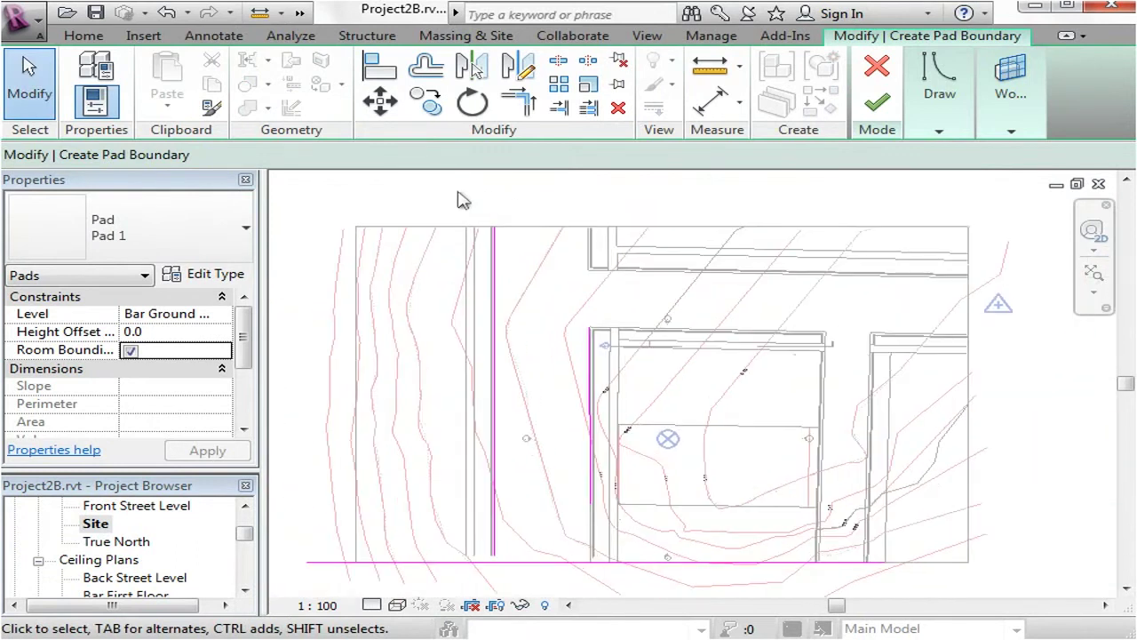
Draw a straight top boundary line from the left endpoint to the right
{"action": "left_click", "coordinate": [949, 131]}
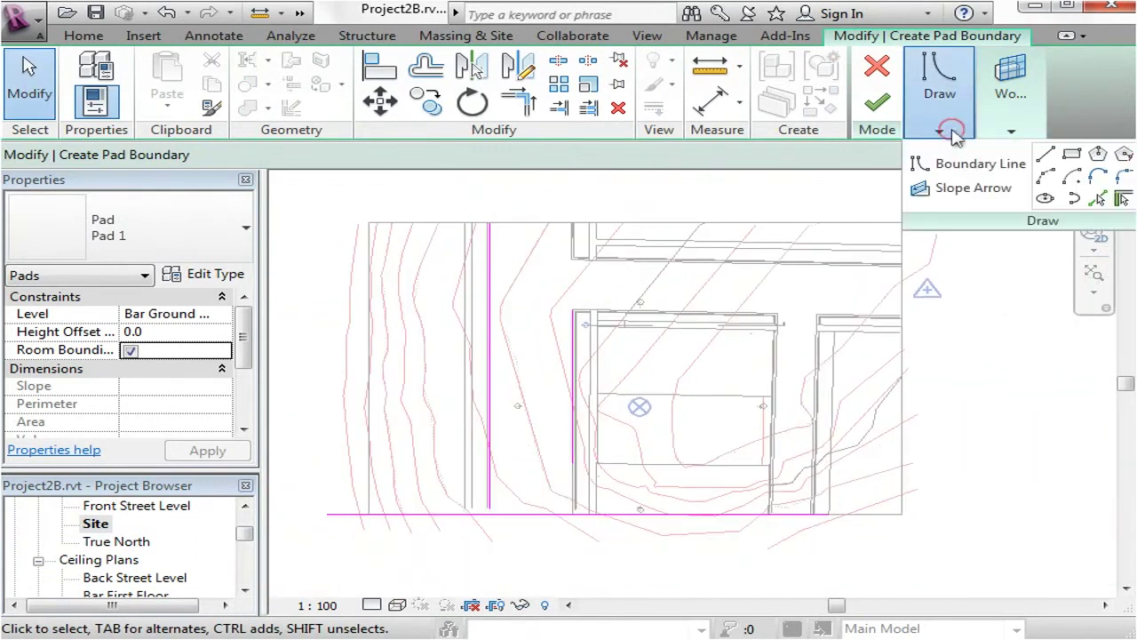
{"action": "left_click", "coordinate": [1048, 156]}
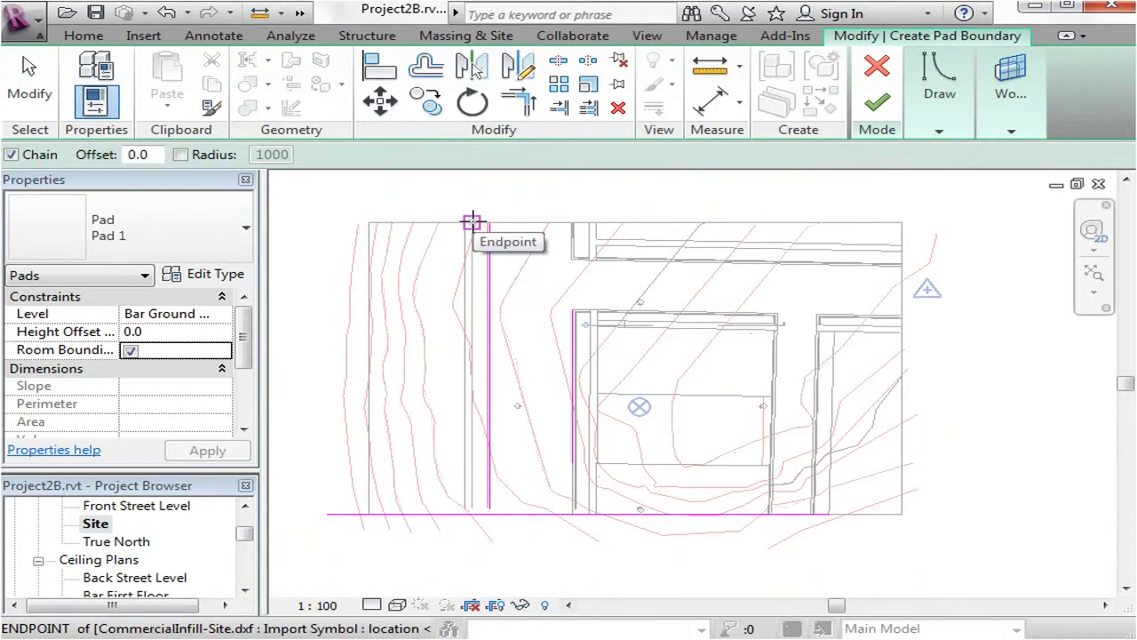
{"action": "left_click", "coordinate": [471, 221]}
{"action": "left_click", "coordinate": [935, 222]}
{"action": "key", "text": "Escape"}
{"action": "key", "text": "Escape"}
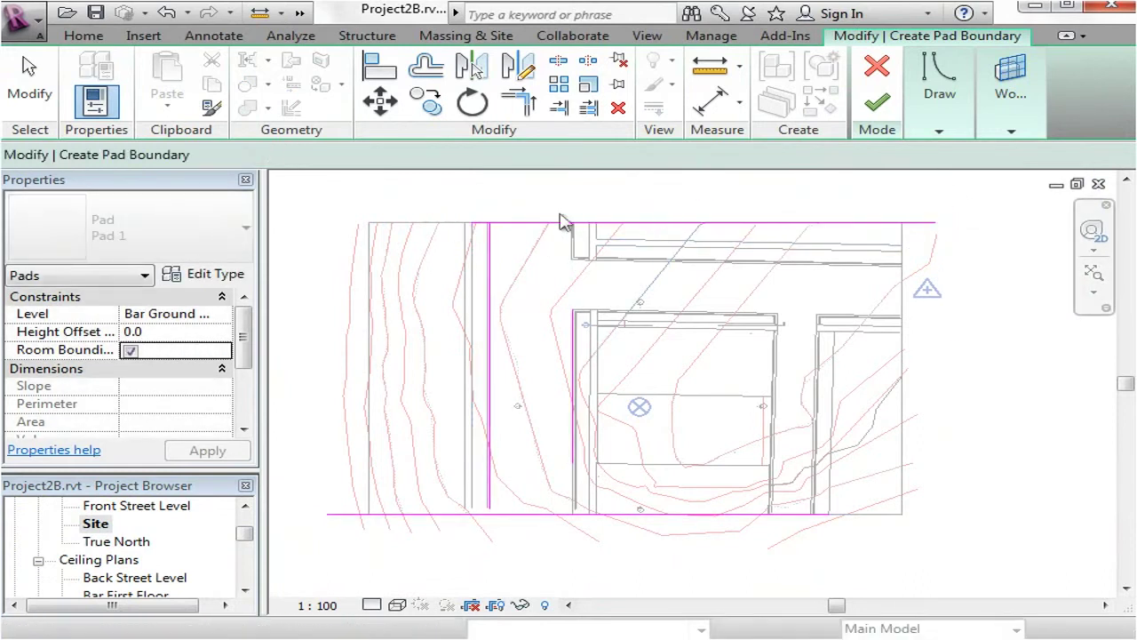
{"action": "scroll", "coordinate": [715, 229], "scroll_direction": "up", "scroll_amount": 6}
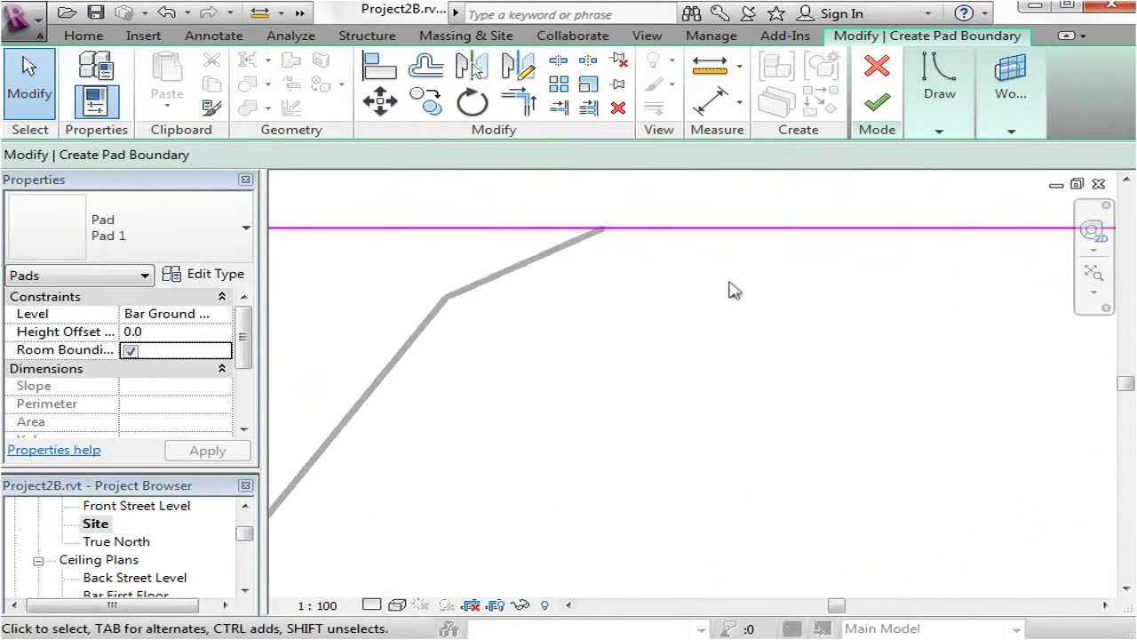
{"action": "scroll", "coordinate": [726, 258], "scroll_direction": "down", "scroll_amount": 5}
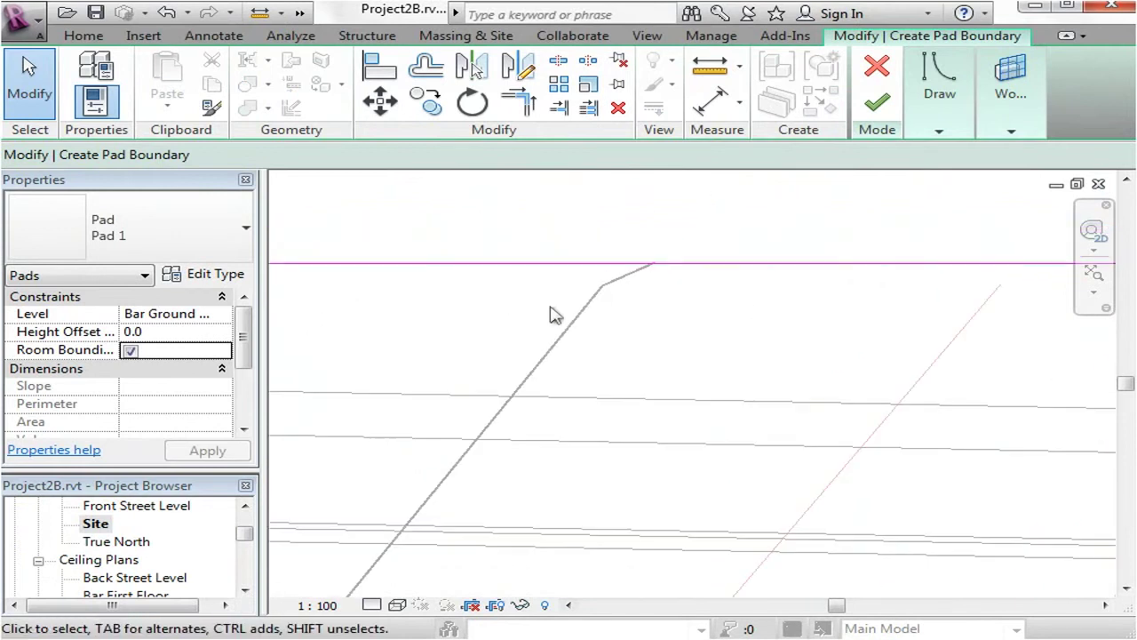
{"action": "scroll", "coordinate": [768, 233], "scroll_direction": "down", "scroll_amount": 4}
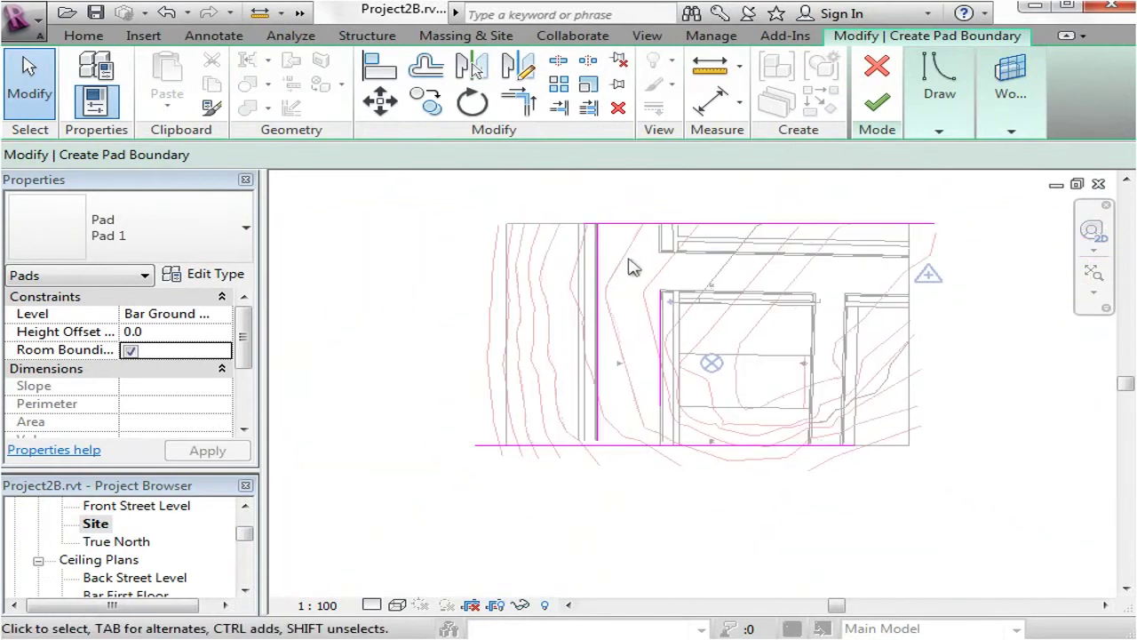
{"action": "scroll", "coordinate": [632, 266], "scroll_direction": "up", "scroll_amount": 2}
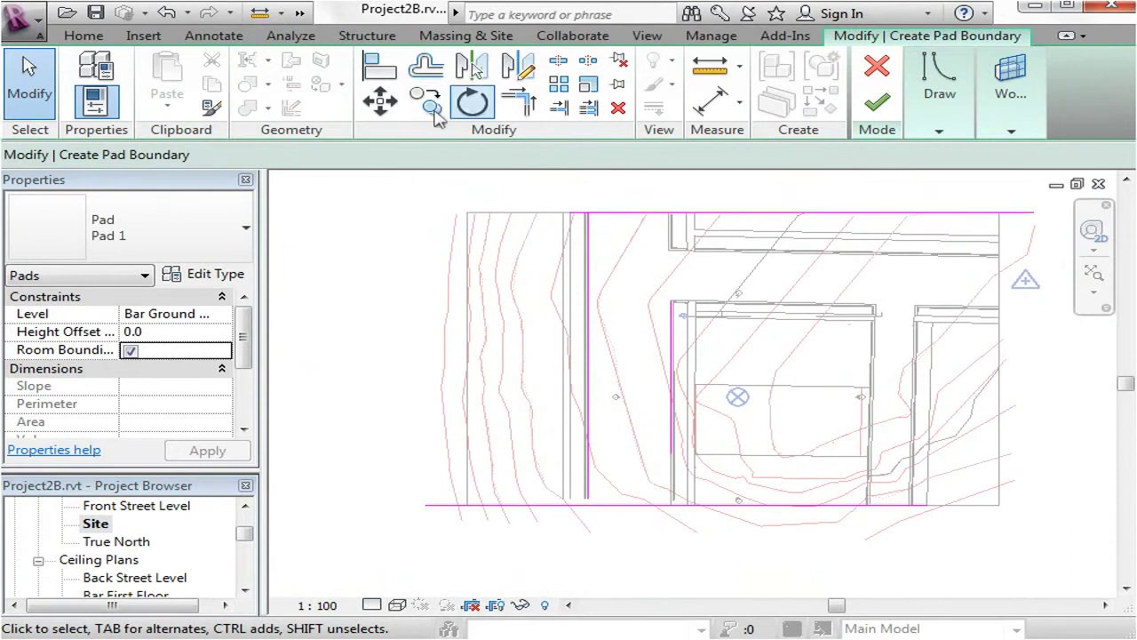
Trim/Extend the top, bottom and vertical lines to corners to close the rectangle
{"action": "left_click", "coordinate": [519, 100]}
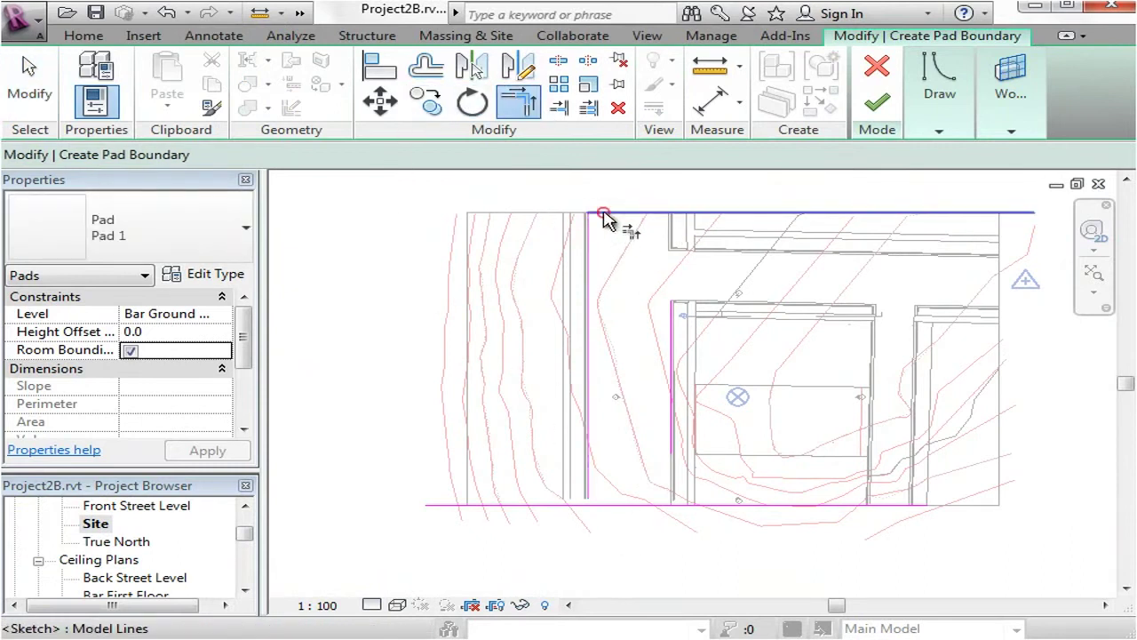
{"action": "left_click", "coordinate": [650, 213]}
{"action": "left_click", "coordinate": [675, 342]}
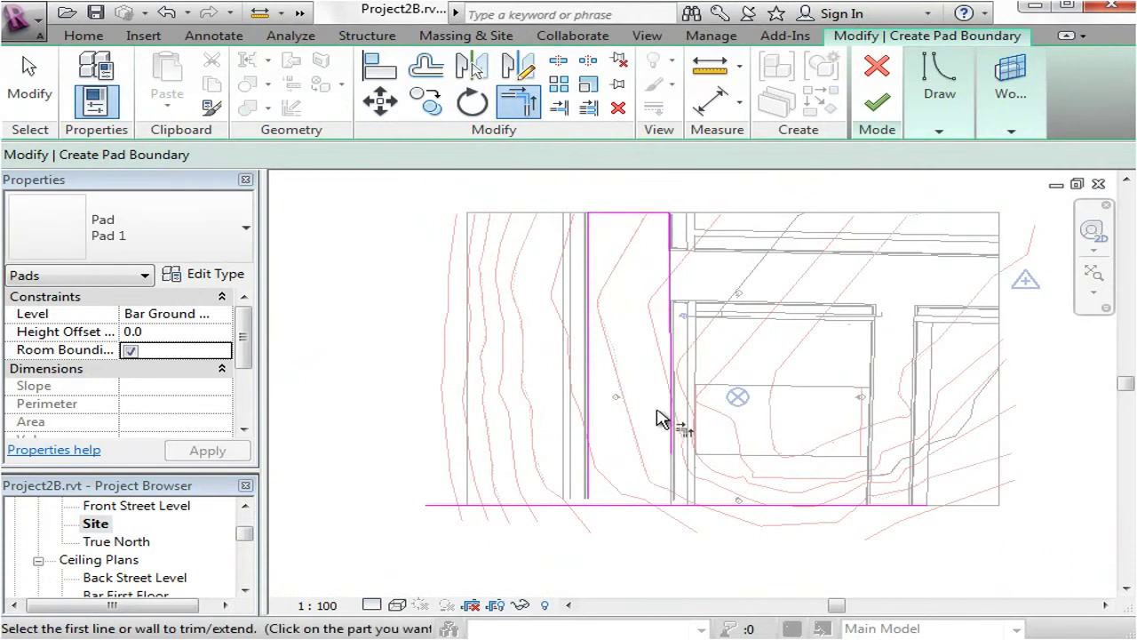
{"action": "left_click", "coordinate": [672, 433]}
{"action": "left_click", "coordinate": [623, 505]}
{"action": "left_click", "coordinate": [613, 505]}
{"action": "left_click", "coordinate": [590, 482]}
{"action": "key", "text": "Escape"}
{"action": "key", "text": "Escape"}
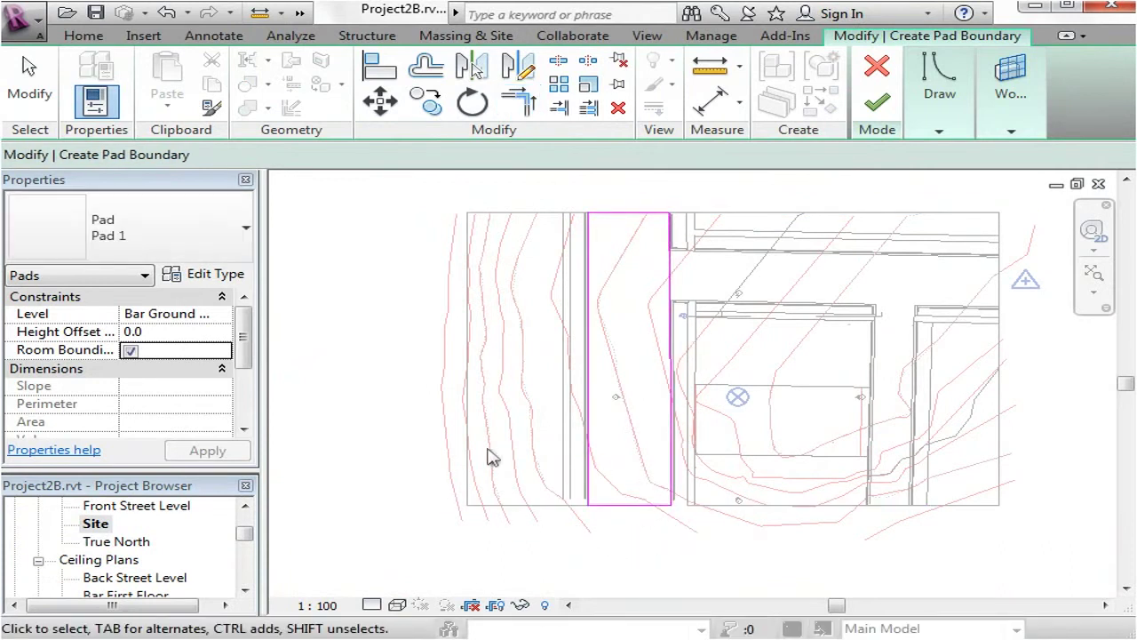
{"action": "scroll", "coordinate": [662, 428], "scroll_direction": "up", "scroll_amount": 1}
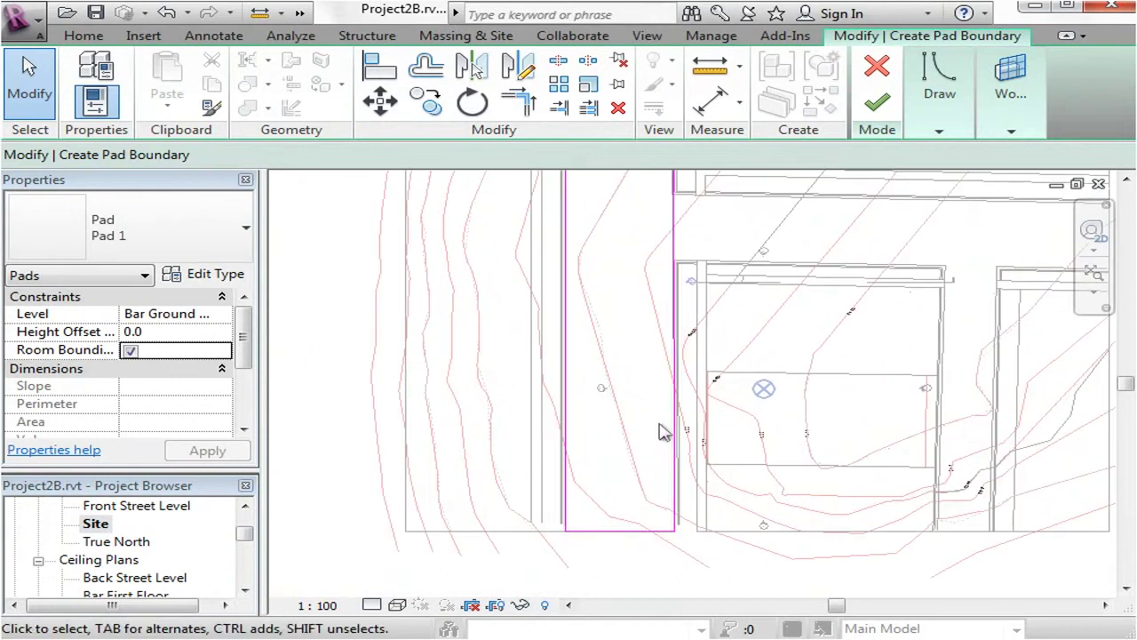
{"action": "middle_click_drag", "start_coordinate": [641, 375], "coordinate": [626, 393]}
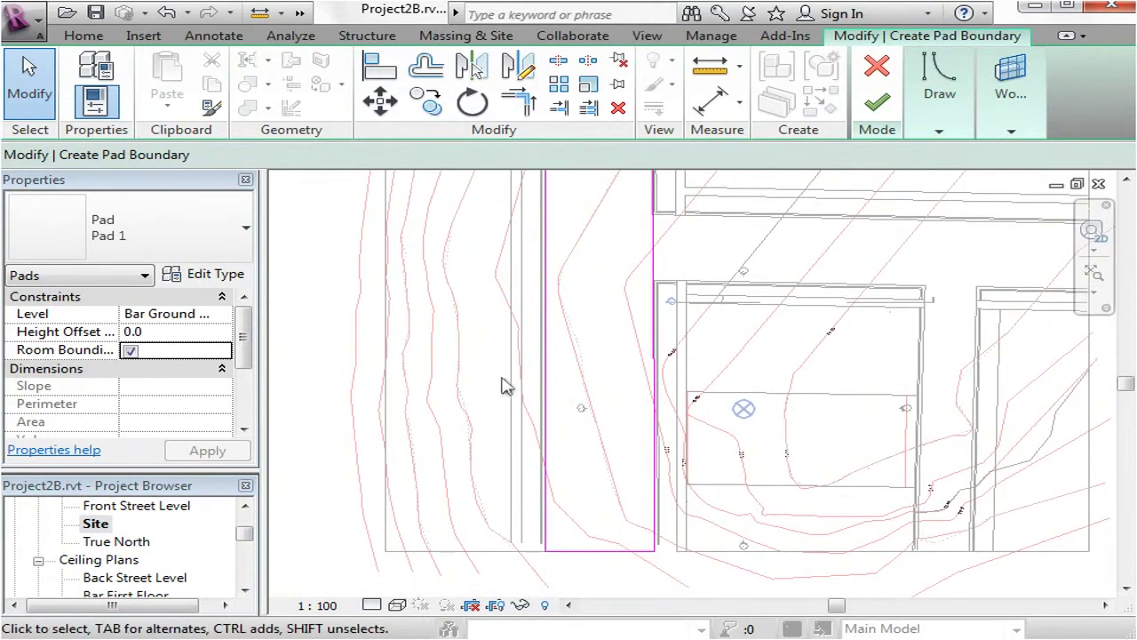
{"action": "left_click", "coordinate": [203, 323]}
Put the pad on Front Street Level with a -150 height offset, checking its type thickness
{"action": "left_click", "coordinate": [224, 313]}
{"action": "left_click", "coordinate": [185, 333]}
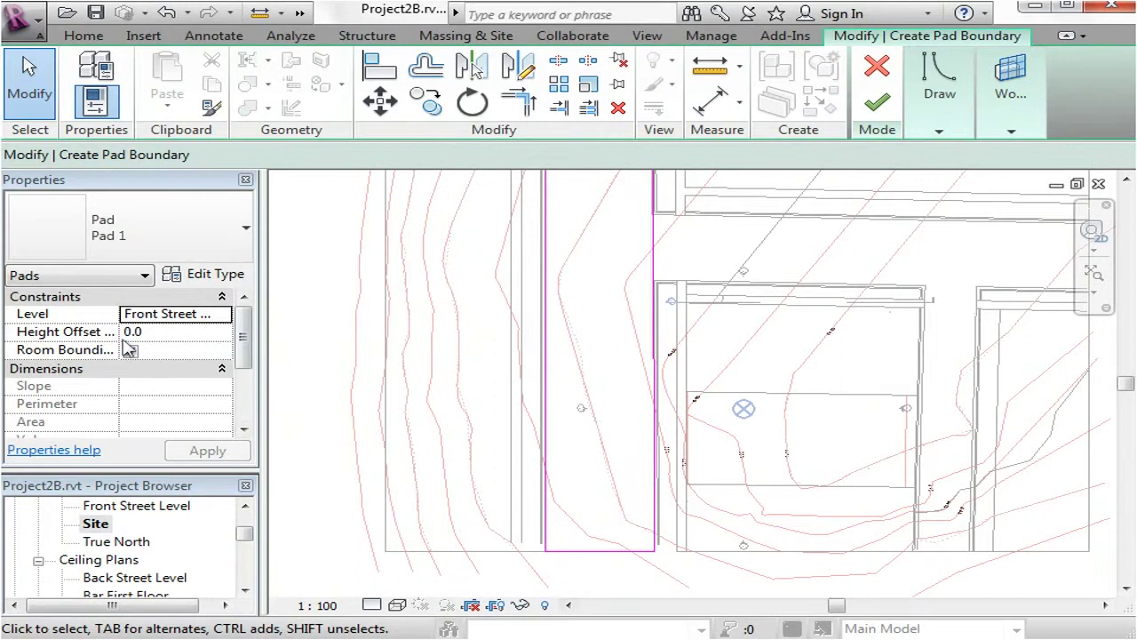
{"action": "left_click", "coordinate": [163, 335]}
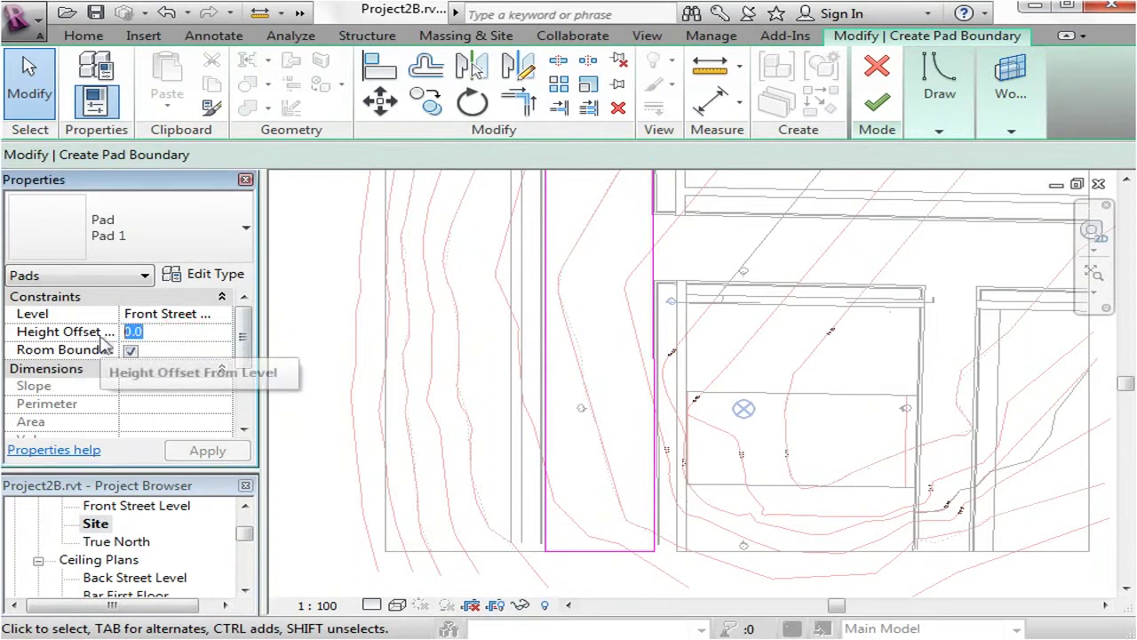
{"action": "type", "text": "-15"}
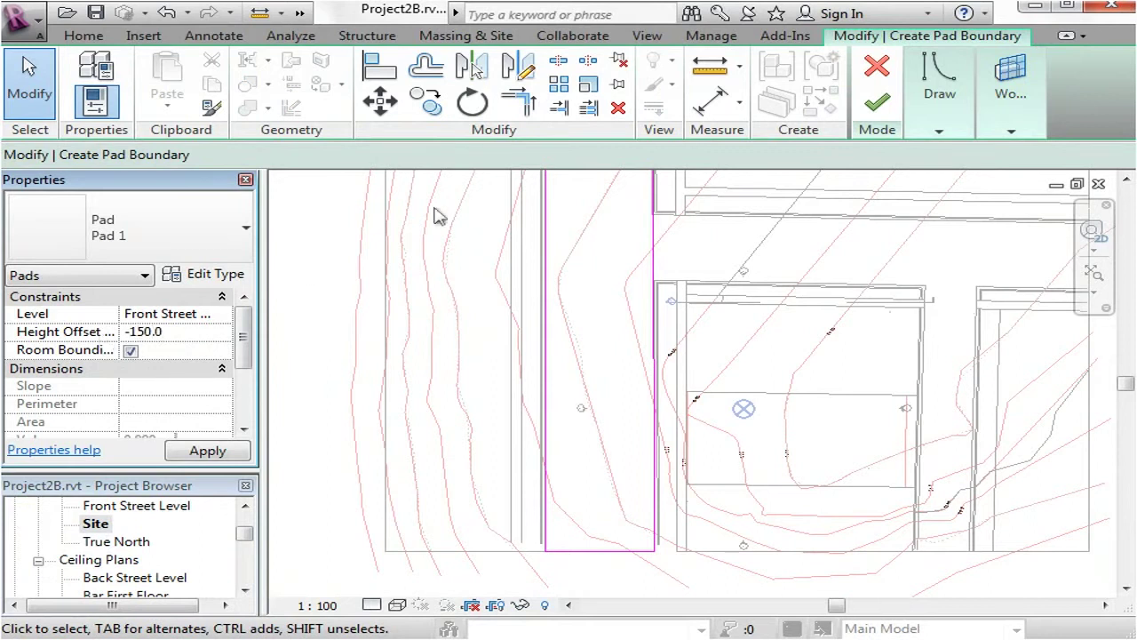
{"action": "left_click", "coordinate": [215, 275]}
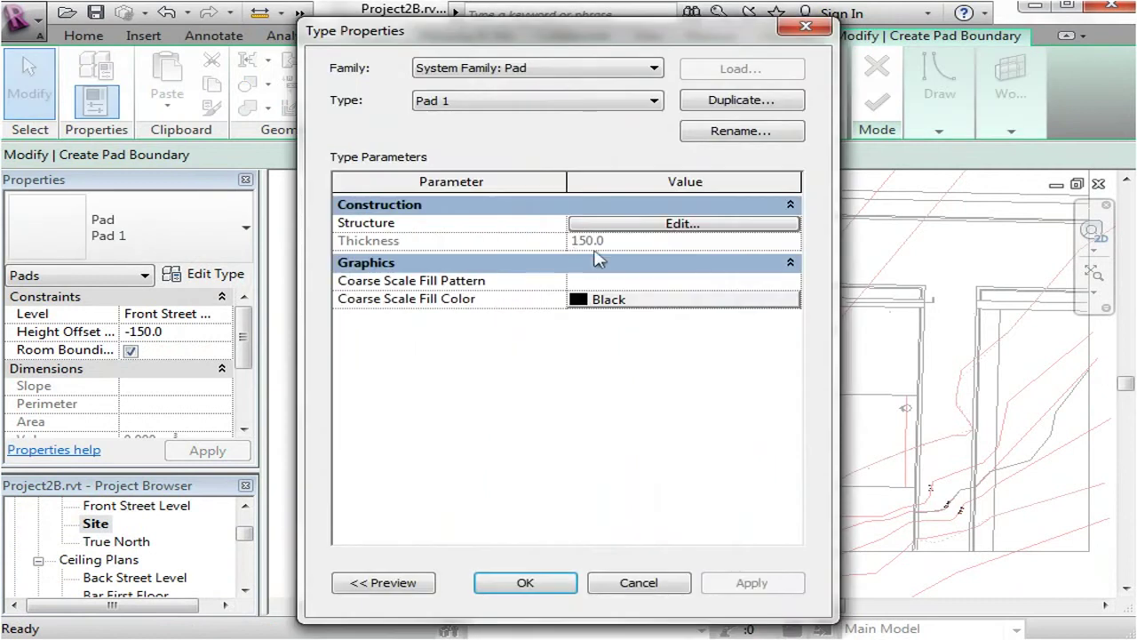
{"action": "left_click", "coordinate": [522, 582]}
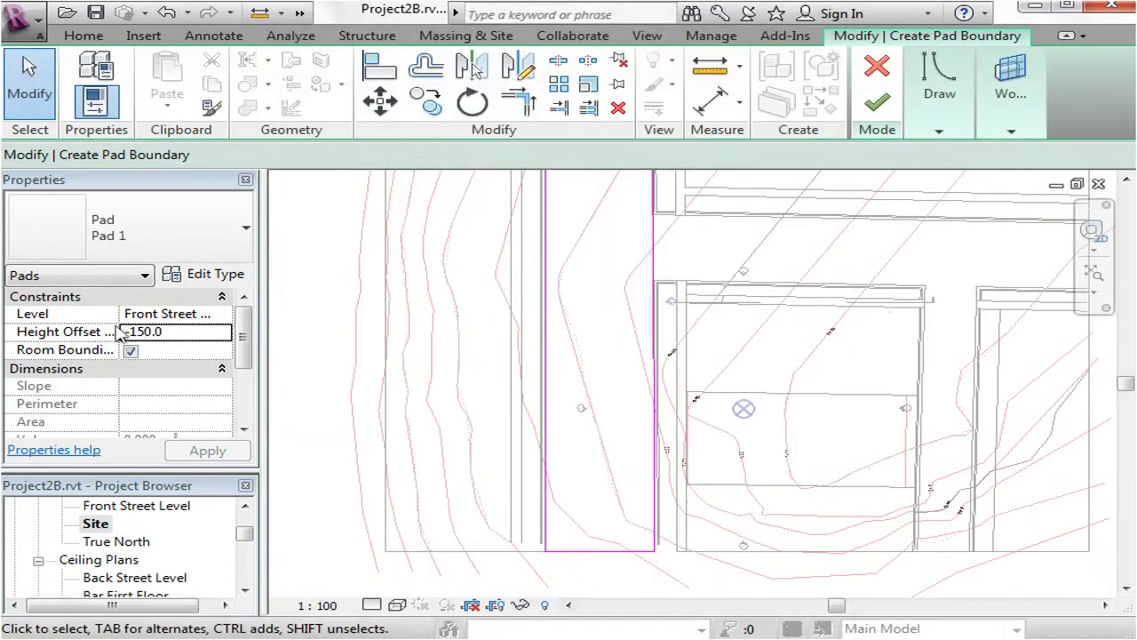
Finish the sketch to create the narrow pad left of the building
{"action": "left_click", "coordinate": [877, 104]}
{"action": "key", "text": "Escape"}
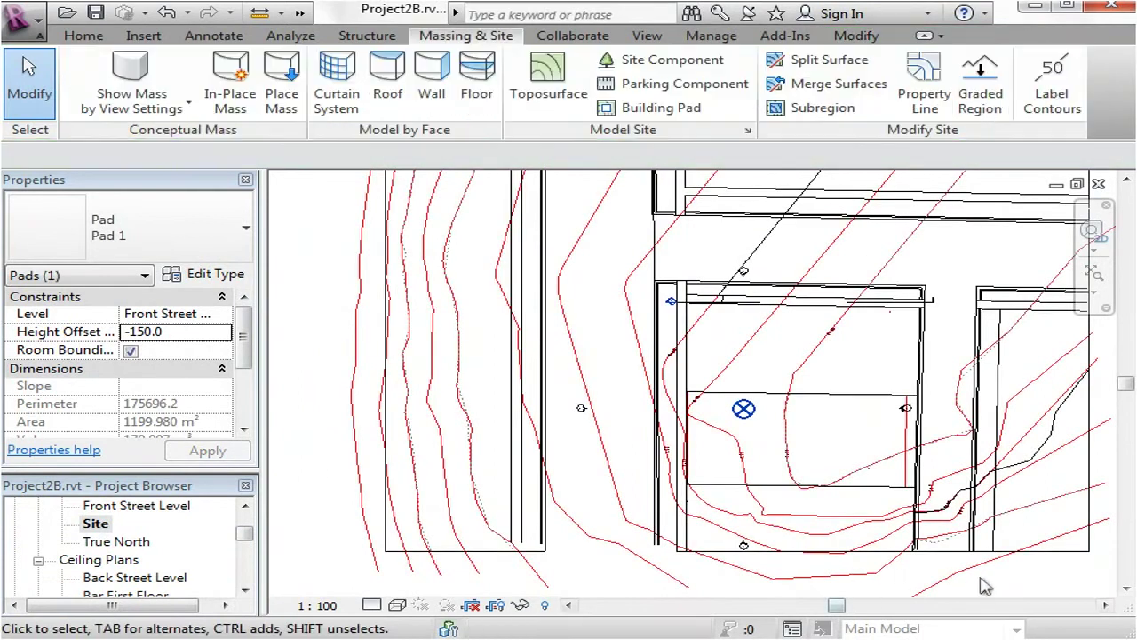
{"action": "scroll", "coordinate": [488, 471], "scroll_direction": "down", "scroll_amount": 2}
{"action": "scroll", "coordinate": [533, 385], "scroll_direction": "up", "scroll_amount": 1}
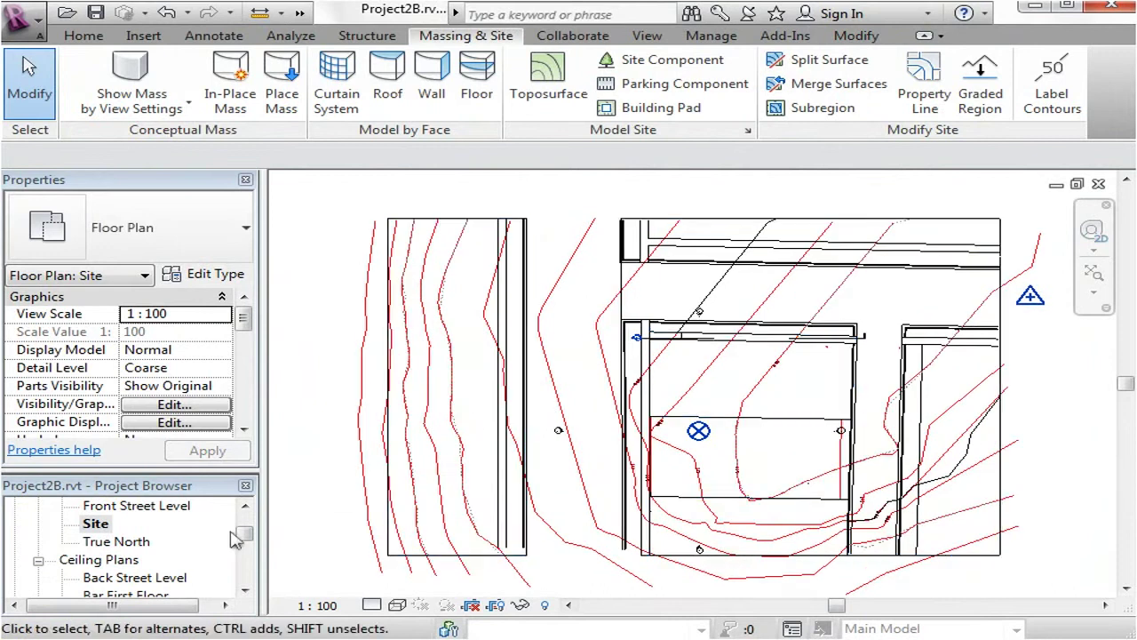
{"action": "scroll", "coordinate": [238, 544], "scroll_direction": "down", "scroll_amount": 3}
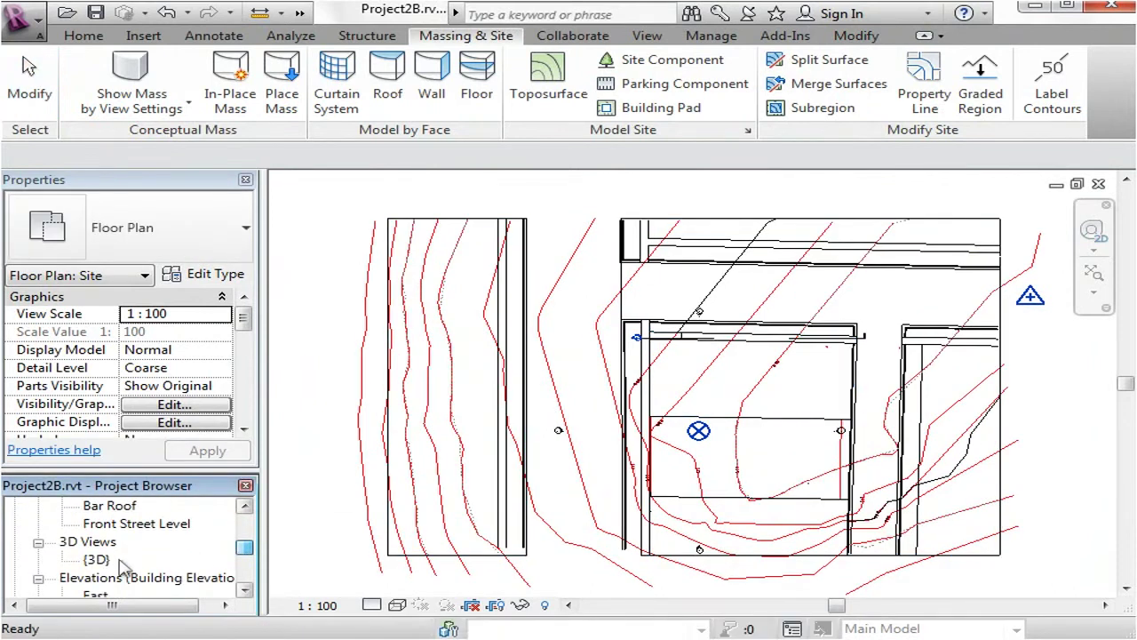
Open the {3D} view and zoom and pan to inspect the pad cut into the toposurface
{"action": "left_click", "coordinate": [95, 559]}
{"action": "double_click", "coordinate": [95, 560]}
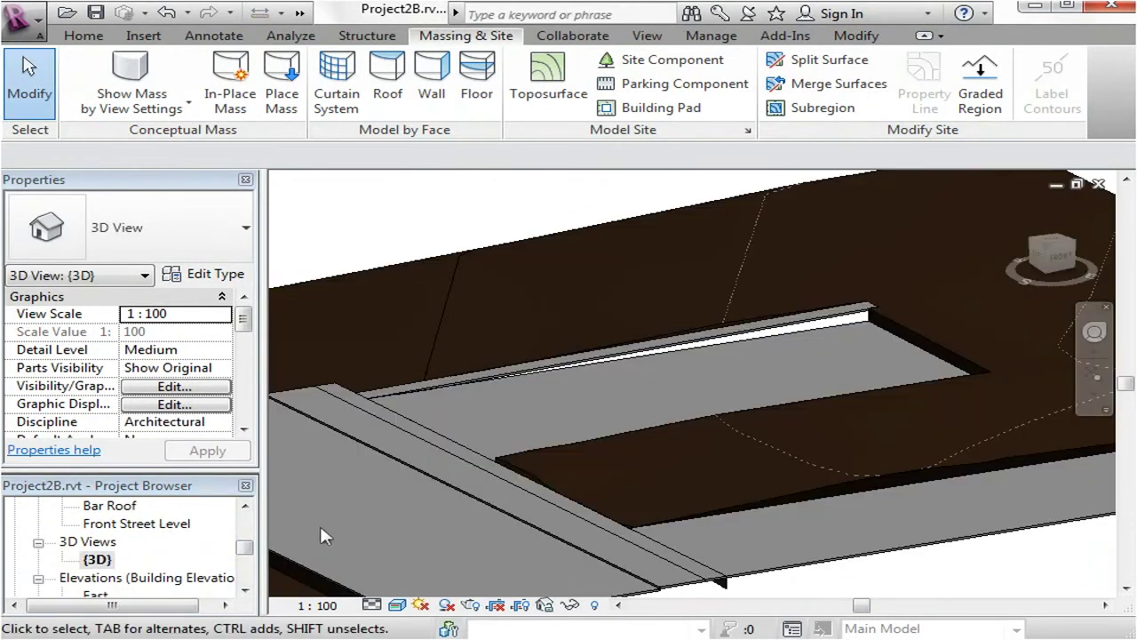
{"action": "scroll", "coordinate": [875, 536], "scroll_direction": "down", "scroll_amount": 2}
{"action": "middle_click_drag", "start_coordinate": [875, 535], "coordinate": [758, 447]}
{"action": "scroll", "coordinate": [794, 462], "scroll_direction": "up", "scroll_amount": 5}
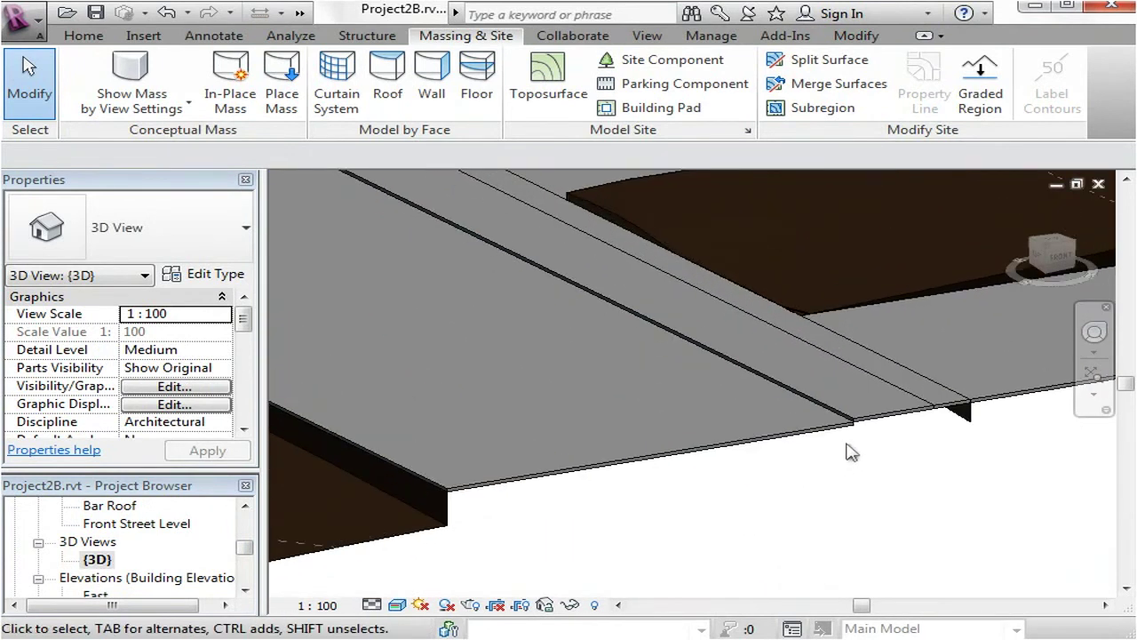
{"action": "scroll", "coordinate": [858, 441], "scroll_direction": "up", "scroll_amount": 2}
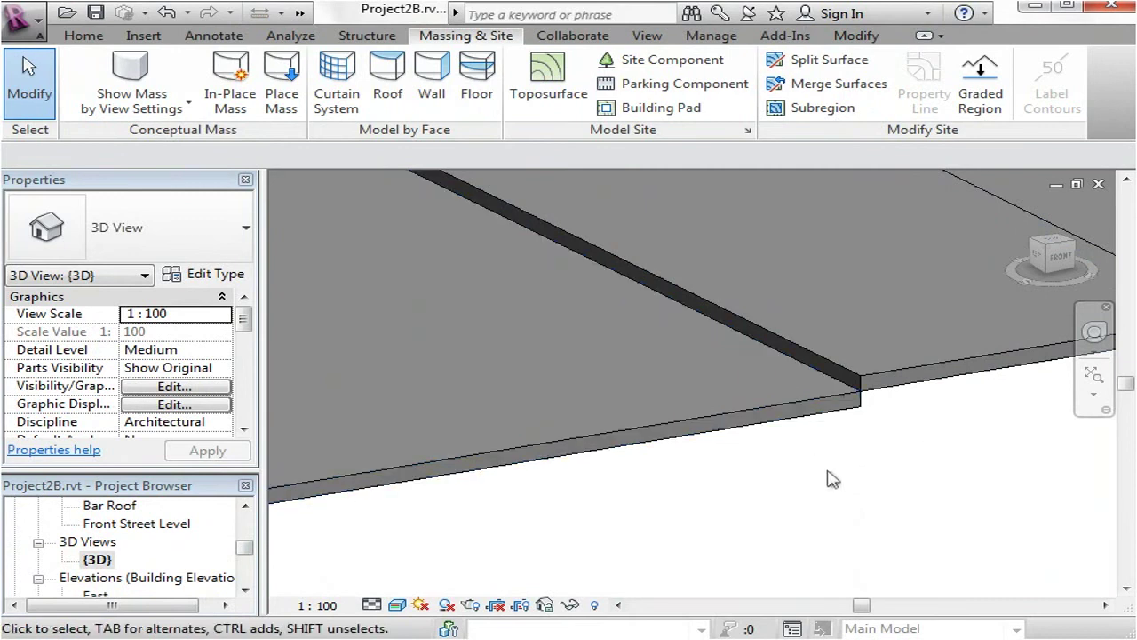
{"action": "scroll", "coordinate": [832, 480], "scroll_direction": "down", "scroll_amount": 5}
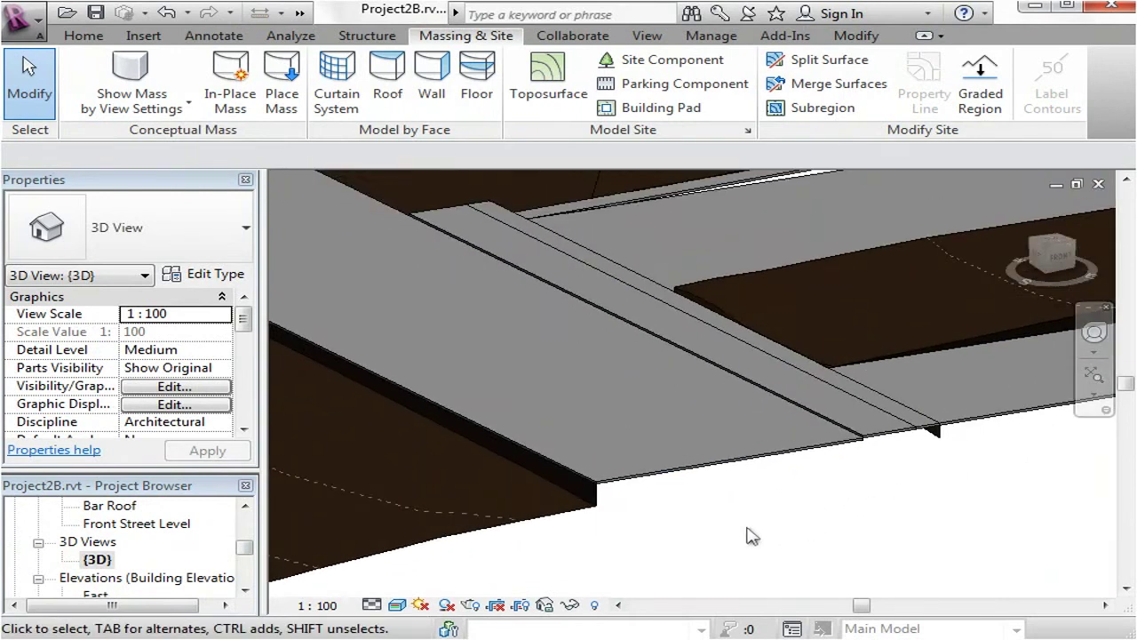
{"action": "scroll", "coordinate": [756, 521], "scroll_direction": "down", "scroll_amount": 1}
{"action": "middle_click_drag", "start_coordinate": [853, 530], "coordinate": [868, 566]}
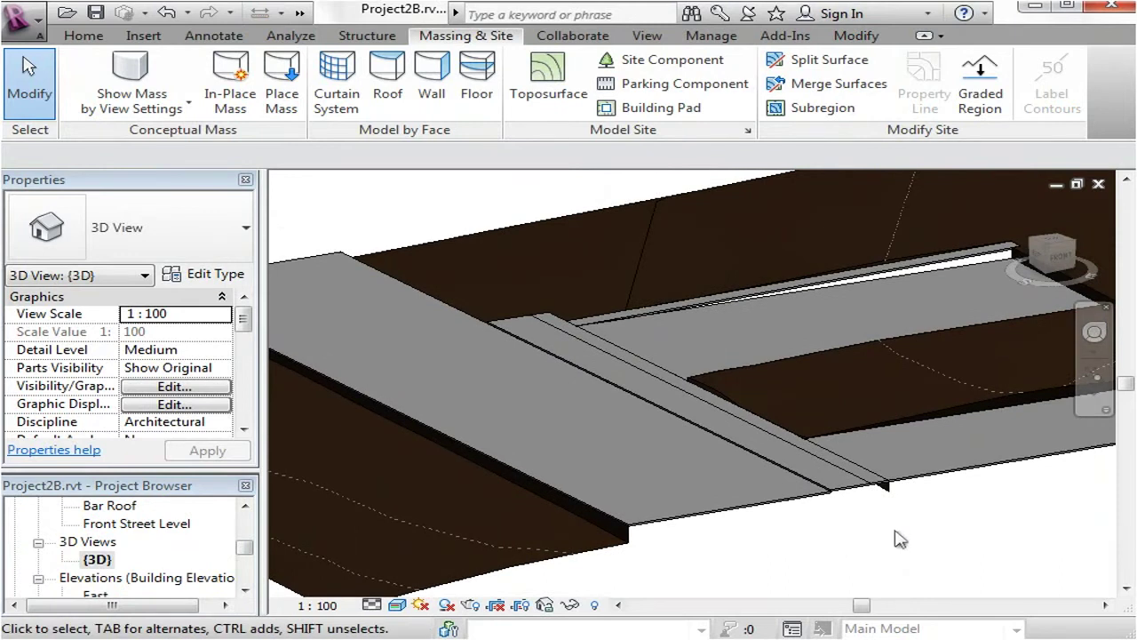
{"action": "scroll", "coordinate": [665, 472], "scroll_direction": "down", "scroll_amount": 3}
{"action": "middle_click_drag", "start_coordinate": [969, 527], "coordinate": [906, 523]}
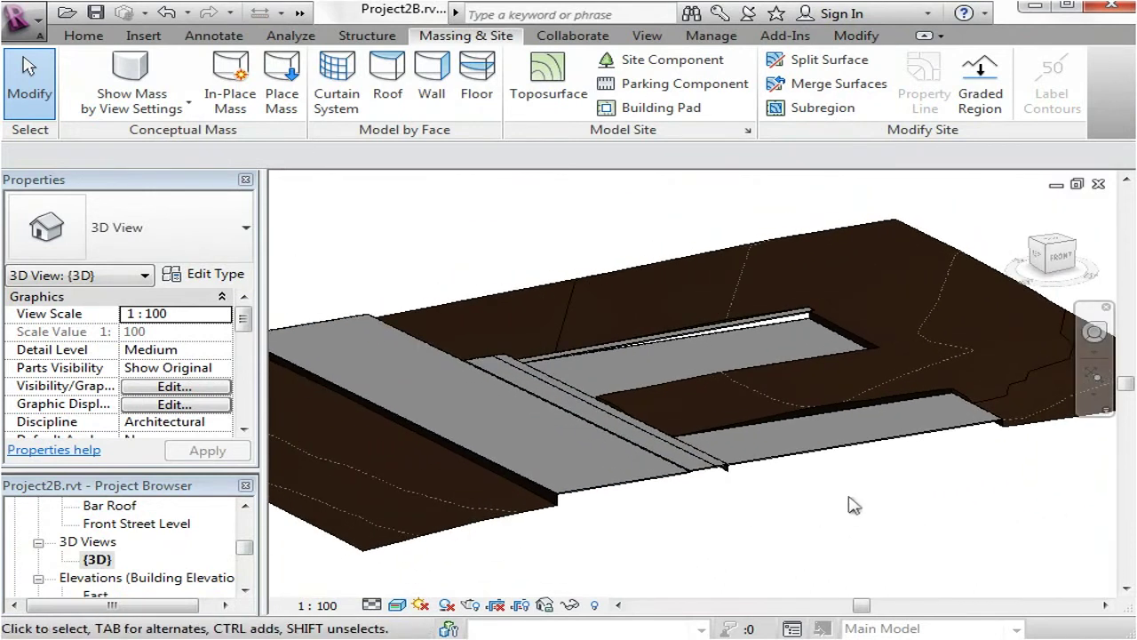
{"action": "scroll", "coordinate": [726, 391], "scroll_direction": "up", "scroll_amount": 3}
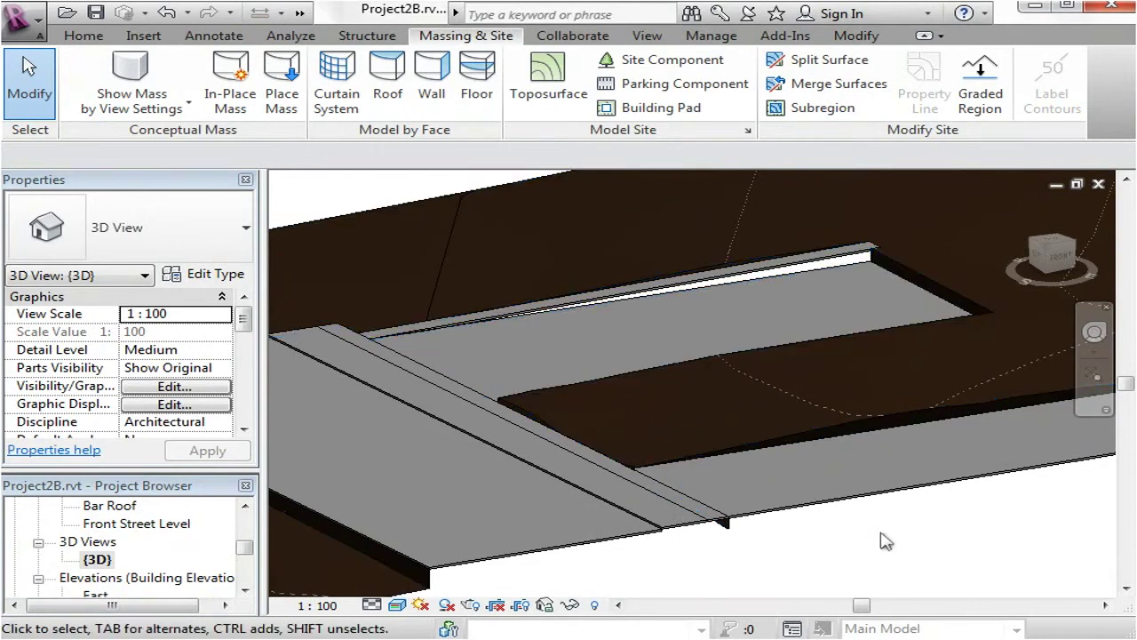
{"action": "scroll", "coordinate": [888, 541], "scroll_direction": "up", "scroll_amount": 2}
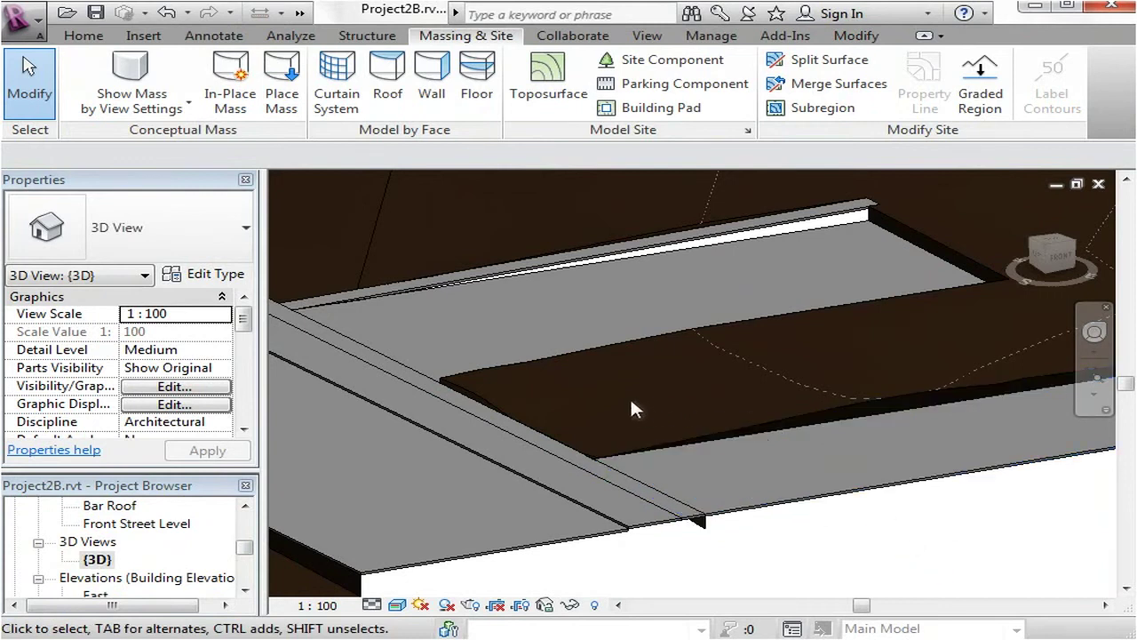
{"action": "scroll", "coordinate": [586, 377], "scroll_direction": "up", "scroll_amount": 2}
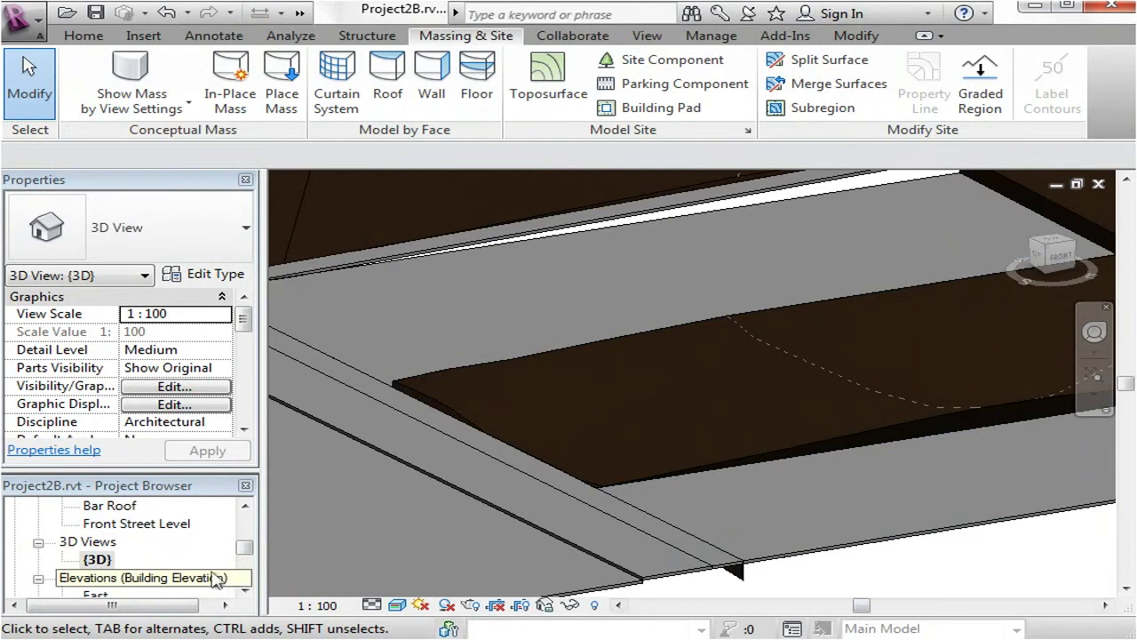
{"action": "scroll", "coordinate": [244, 544], "scroll_direction": "up", "scroll_amount": 1}
{"action": "scroll", "coordinate": [244, 543], "scroll_direction": "up", "scroll_amount": 3}
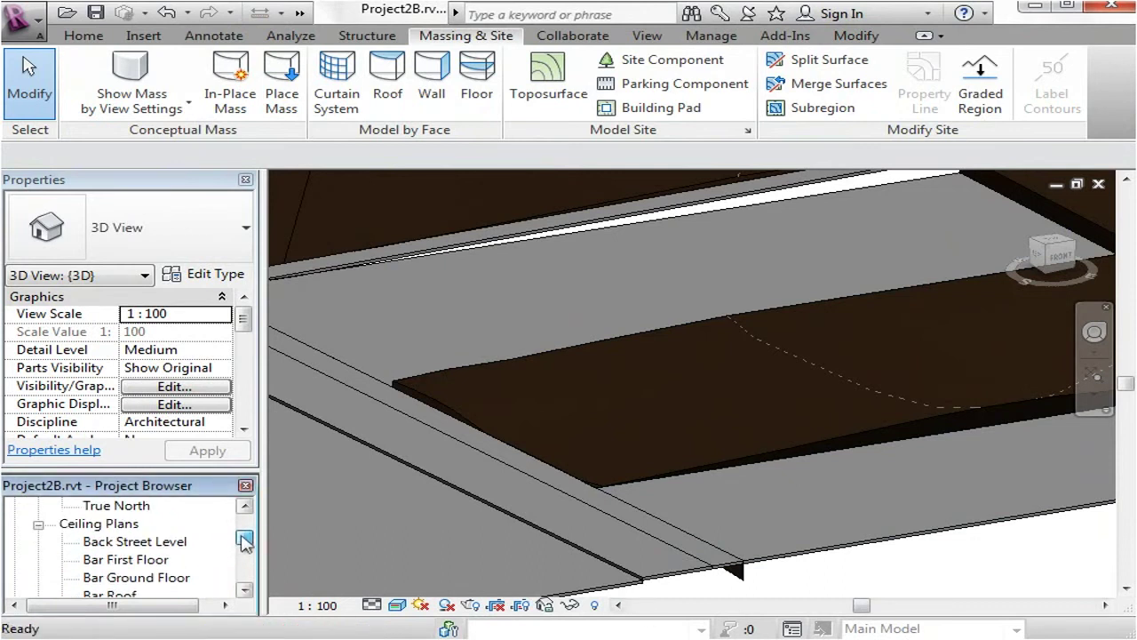
Open the Site floor plan and zoom in on the building rectangle among the contours
{"action": "double_click", "coordinate": [94, 542]}
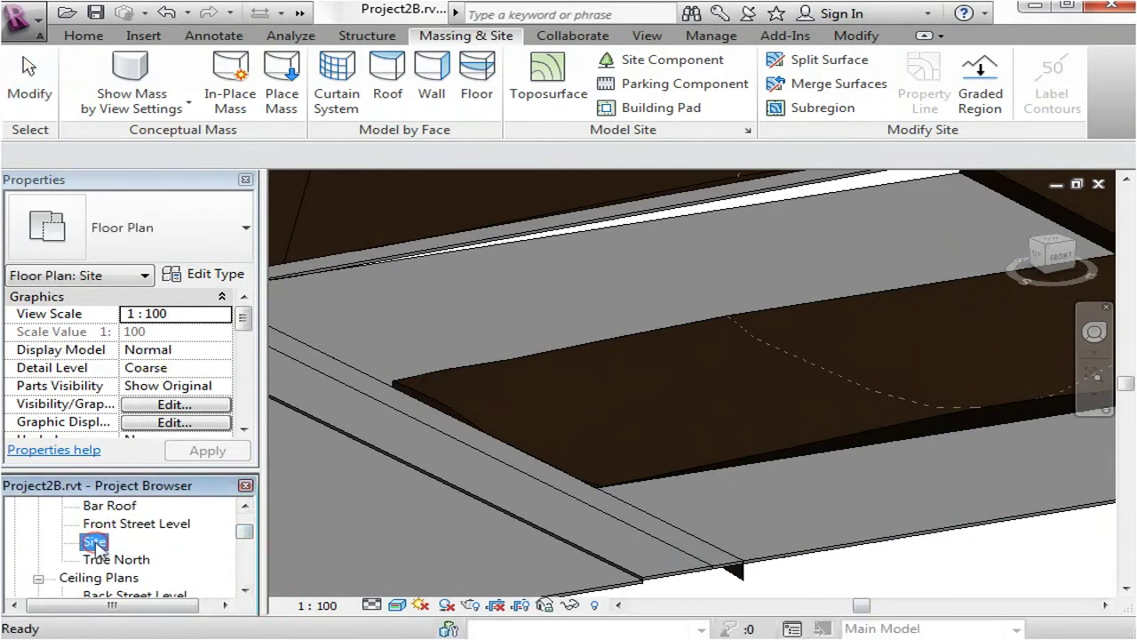
{"action": "scroll", "coordinate": [657, 430], "scroll_direction": "up", "scroll_amount": 5}
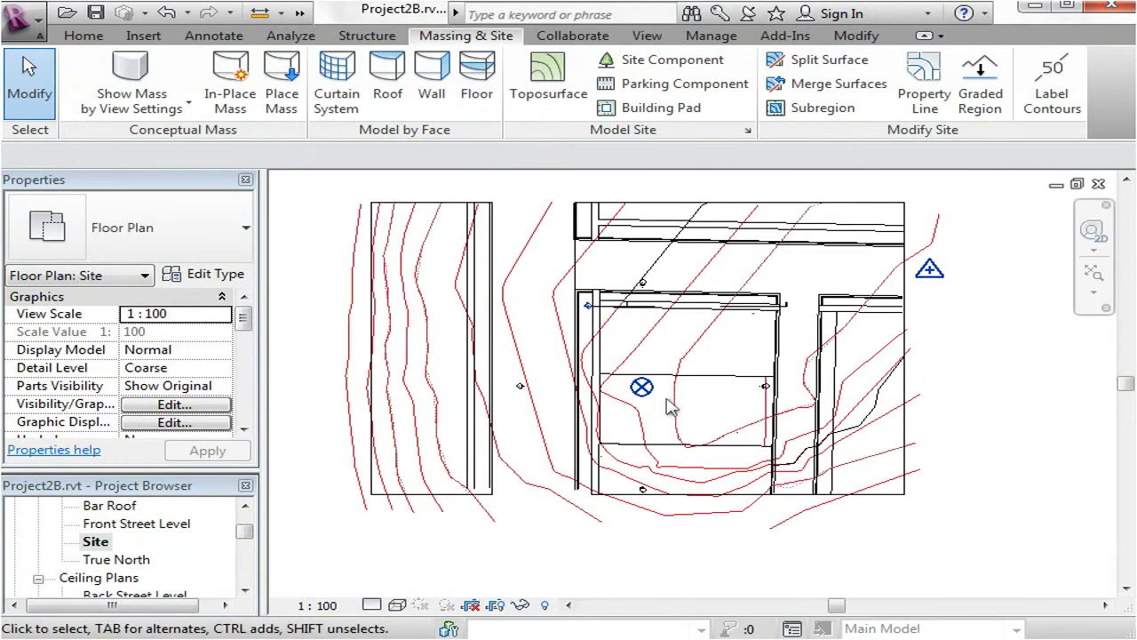
{"action": "middle_click_drag", "start_coordinate": [657, 430], "coordinate": [703, 357]}
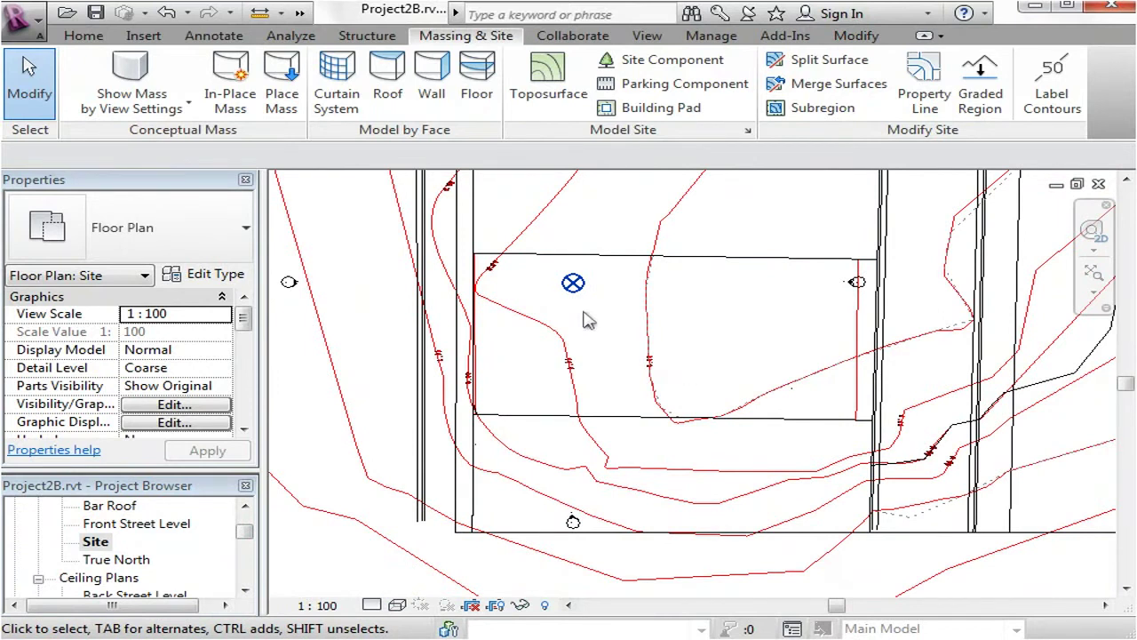
{"action": "middle_click_drag", "start_coordinate": [593, 340], "coordinate": [604, 376]}
{"action": "scroll", "coordinate": [604, 375], "scroll_direction": "up", "scroll_amount": 1}
{"action": "scroll", "coordinate": [613, 400], "scroll_direction": "up", "scroll_amount": 1}
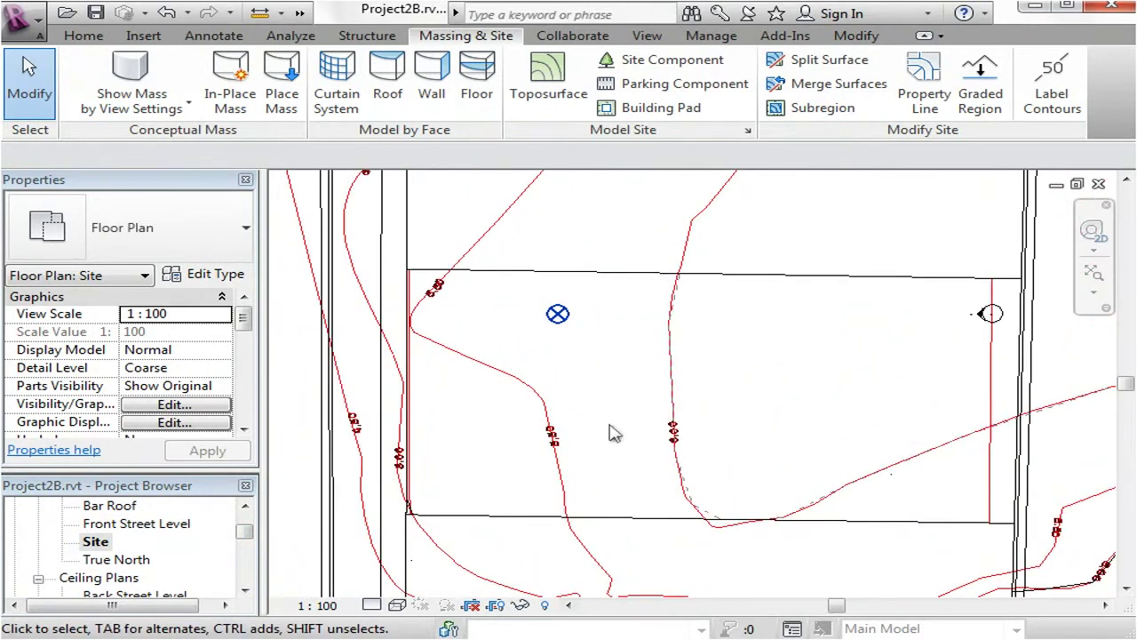
{"action": "middle_click_drag", "start_coordinate": [639, 447], "coordinate": [667, 420]}
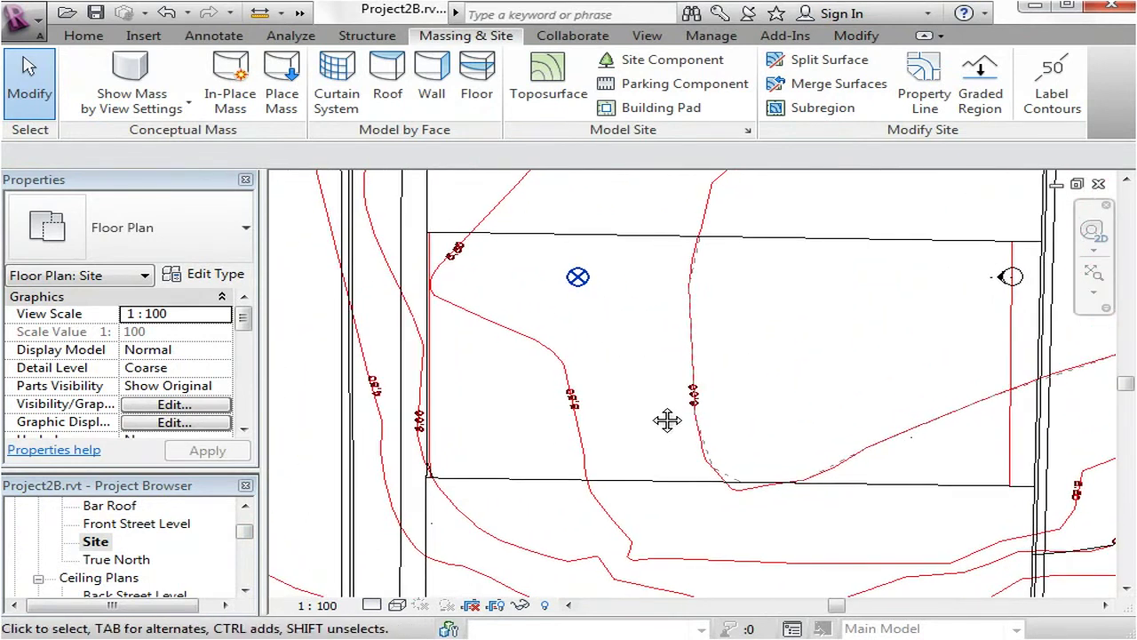
{"action": "scroll", "coordinate": [670, 400], "scroll_direction": "up", "scroll_amount": 1}
{"action": "scroll", "coordinate": [672, 394], "scroll_direction": "down", "scroll_amount": 1}
{"action": "scroll", "coordinate": [672, 394], "scroll_direction": "up", "scroll_amount": 1}
{"action": "middle_click_drag", "start_coordinate": [669, 385], "coordinate": [690, 365]}
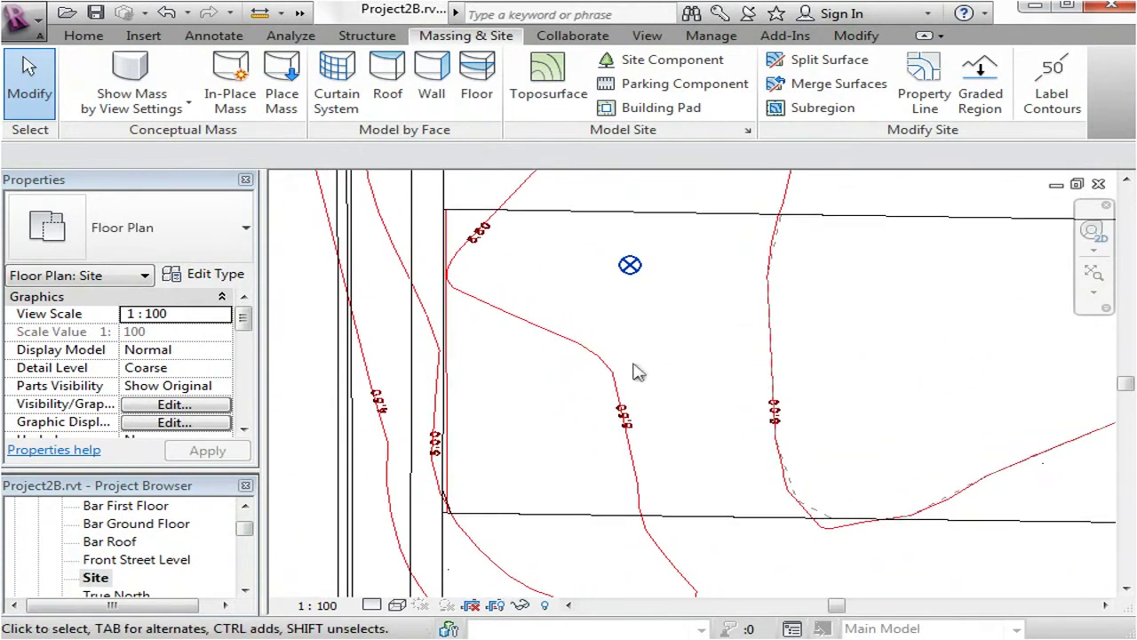
{"action": "scroll", "coordinate": [424, 296], "scroll_direction": "up", "scroll_amount": 1}
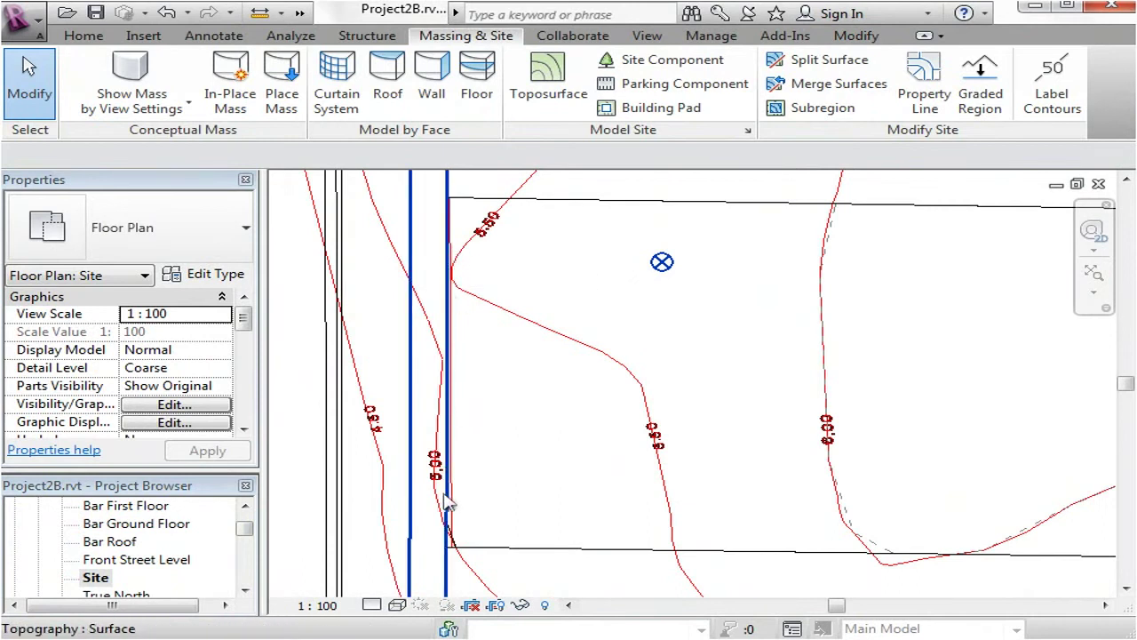
{"action": "scroll", "coordinate": [391, 285], "scroll_direction": "down", "scroll_amount": 1}
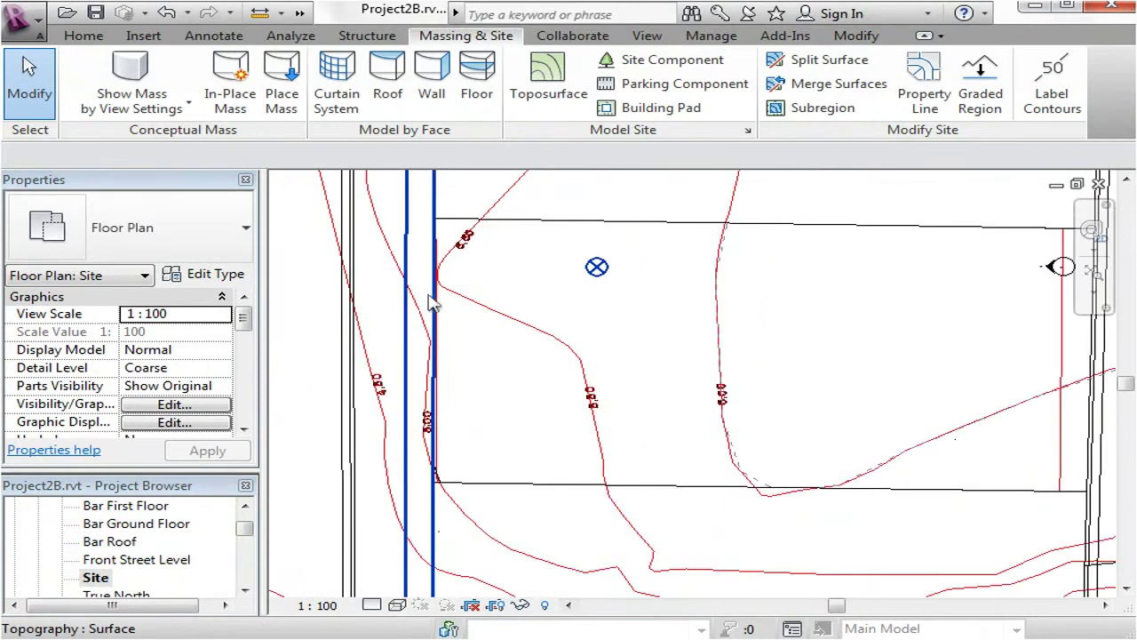
{"action": "middle_click_drag", "start_coordinate": [665, 353], "coordinate": [654, 360]}
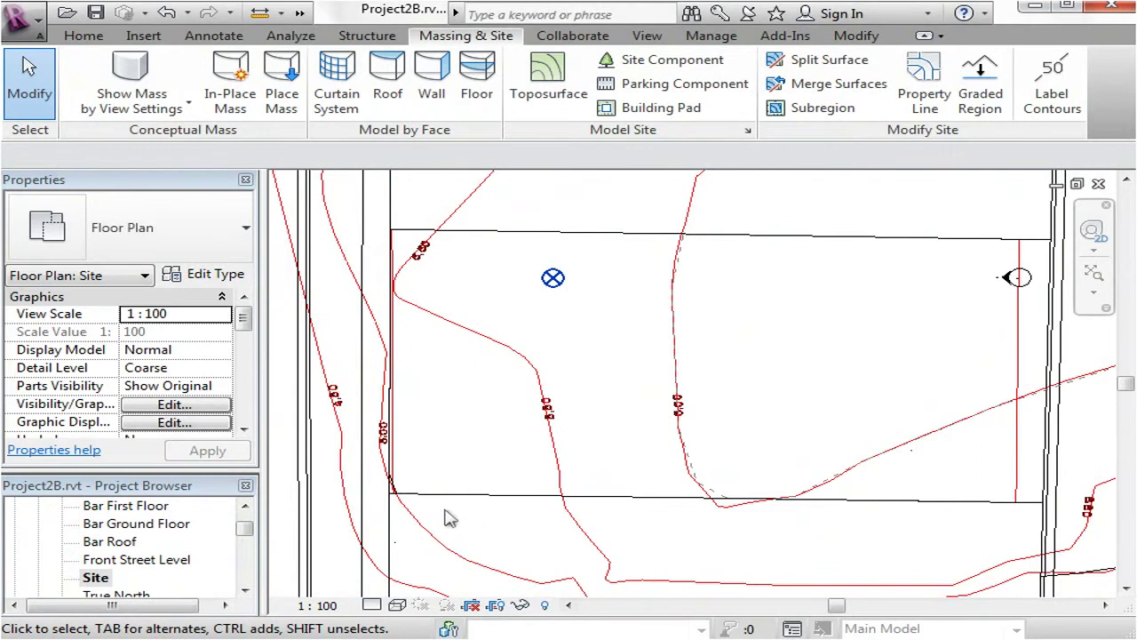
{"action": "scroll", "coordinate": [355, 329], "scroll_direction": "up", "scroll_amount": 2}
{"action": "middle_click_drag", "start_coordinate": [373, 334], "coordinate": [398, 335]}
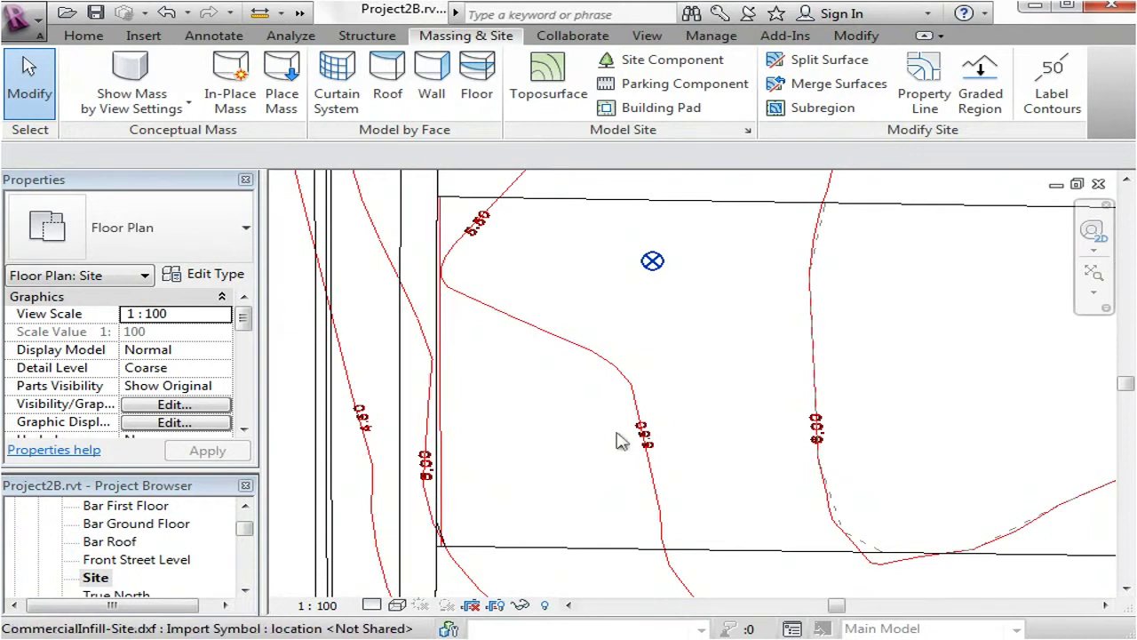
Start a new building pad, picking the existing vertical line as its left edge
{"action": "left_click", "coordinate": [668, 113]}
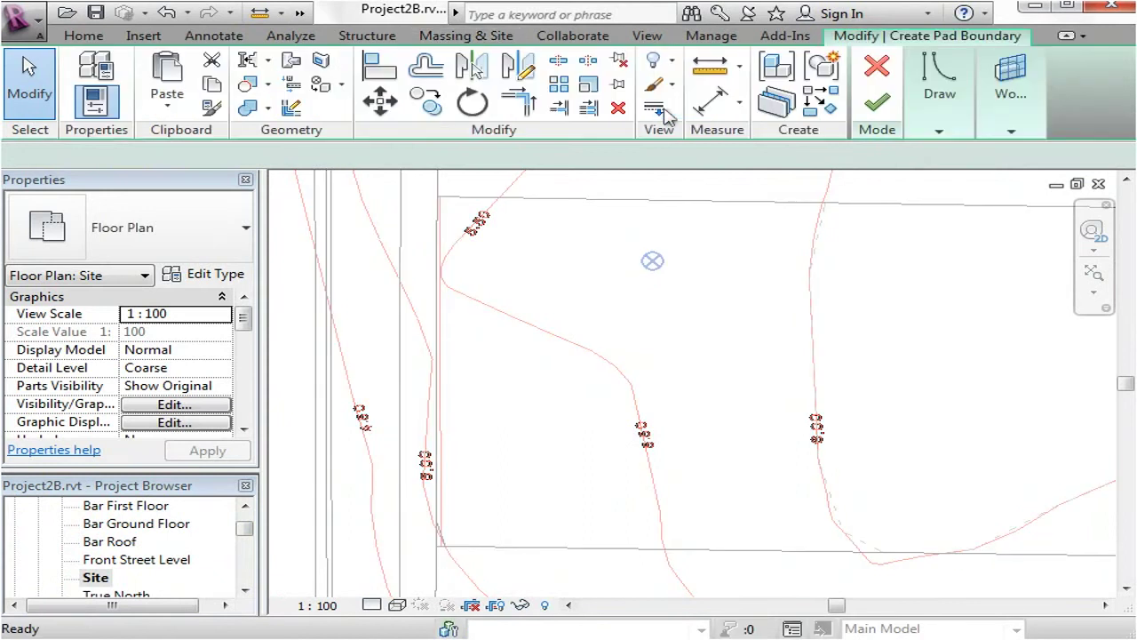
{"action": "left_click", "coordinate": [933, 132]}
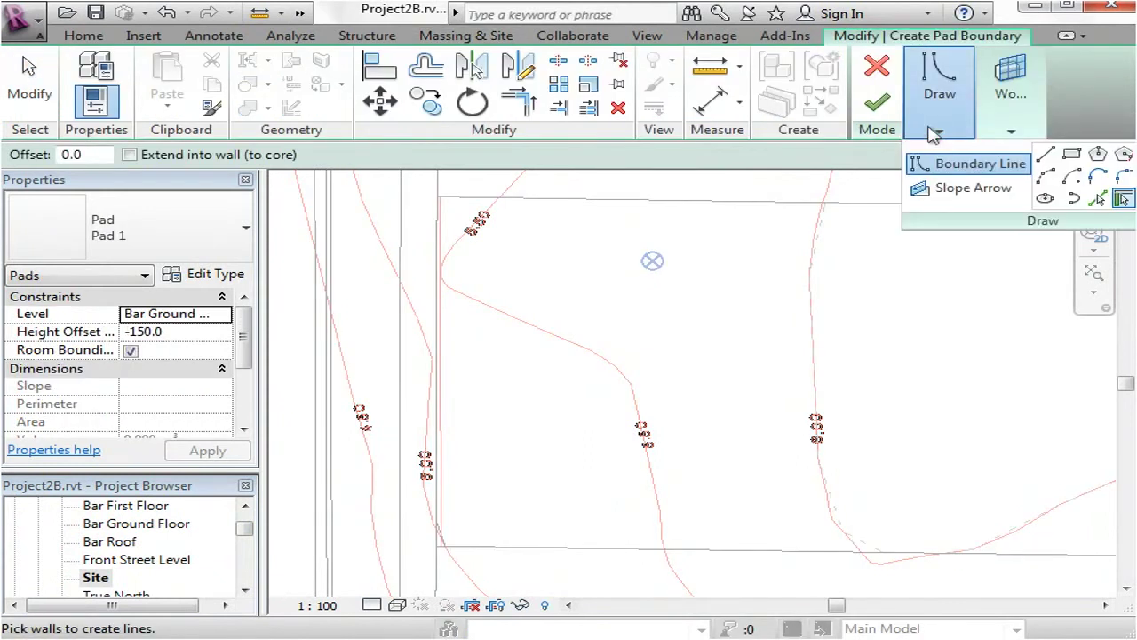
{"action": "left_click", "coordinate": [1100, 199]}
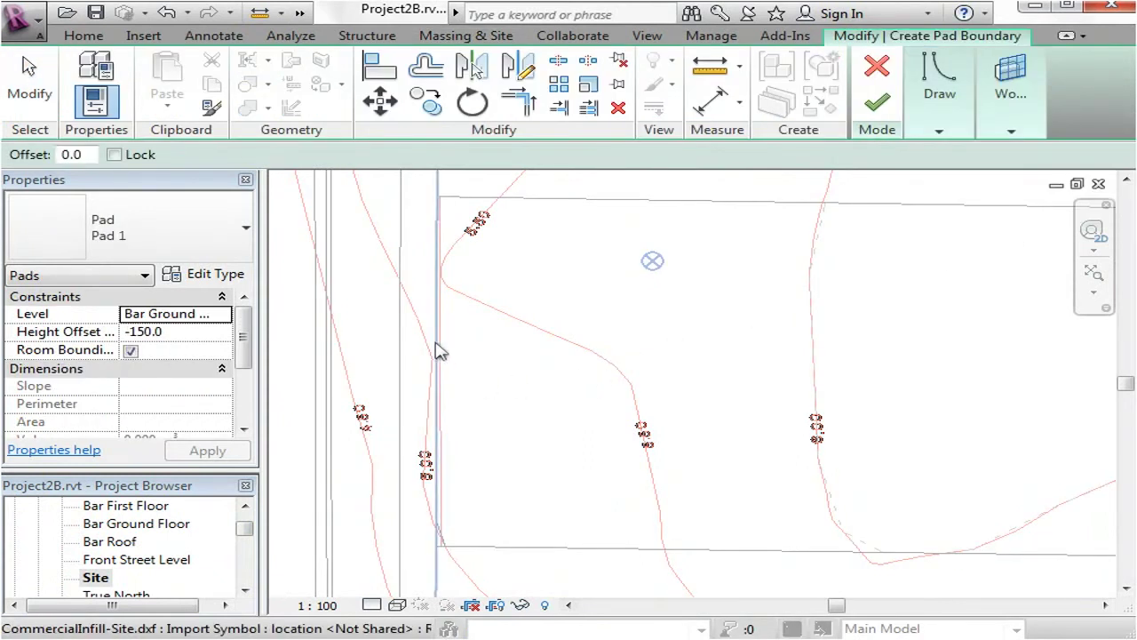
{"action": "left_click", "coordinate": [438, 351]}
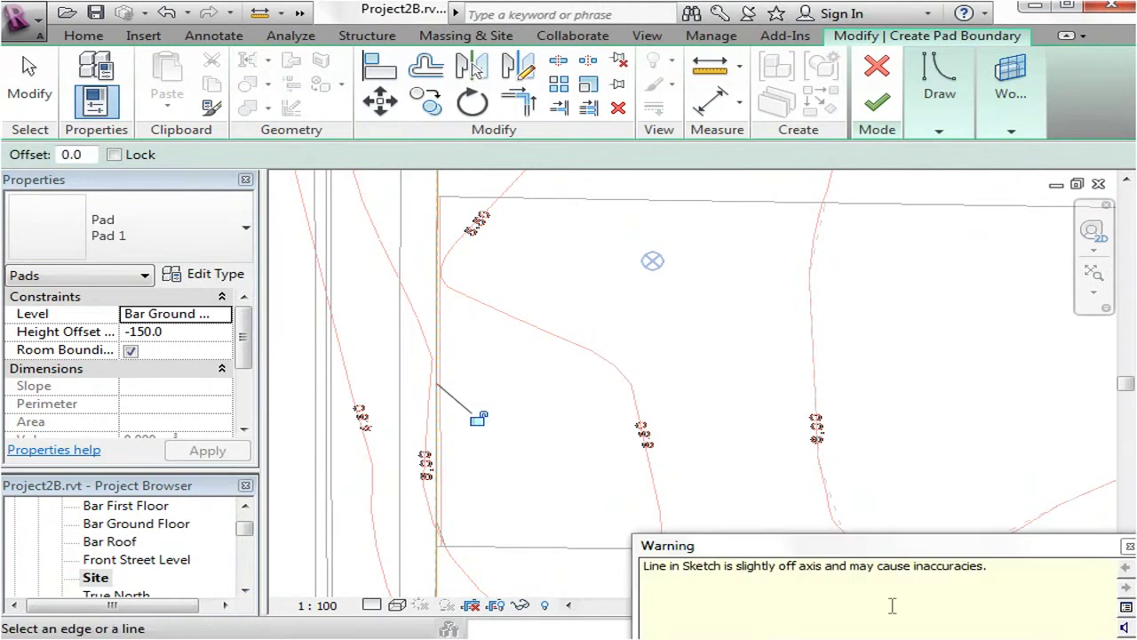
Draw the top, right and bottom edges of the main pad rectangle
{"action": "left_click", "coordinate": [943, 129]}
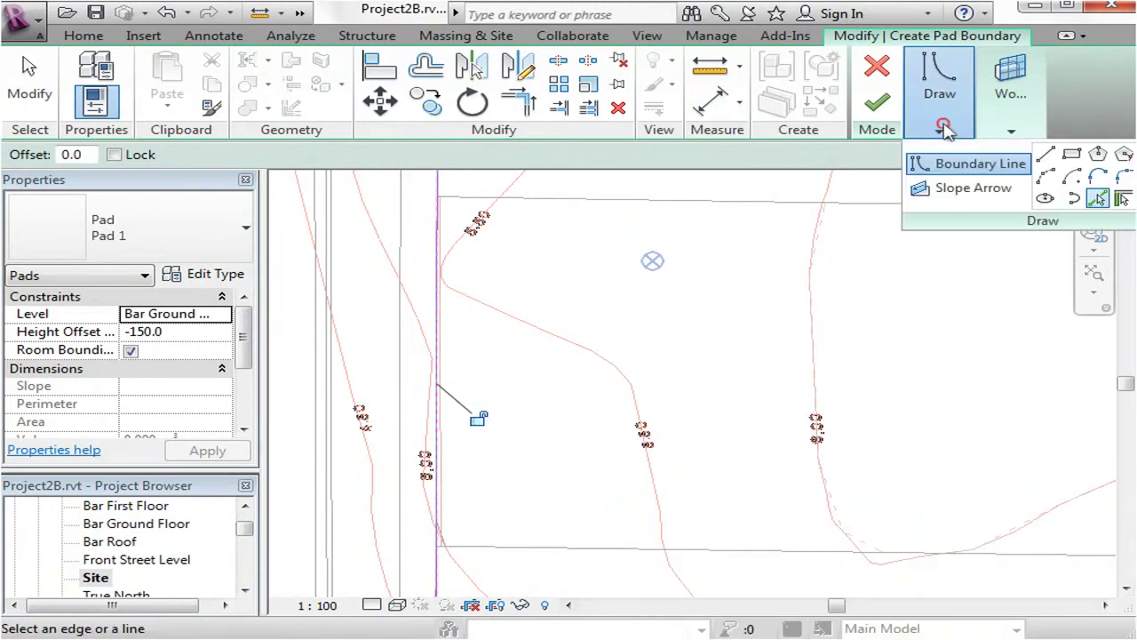
{"action": "left_click", "coordinate": [1046, 154]}
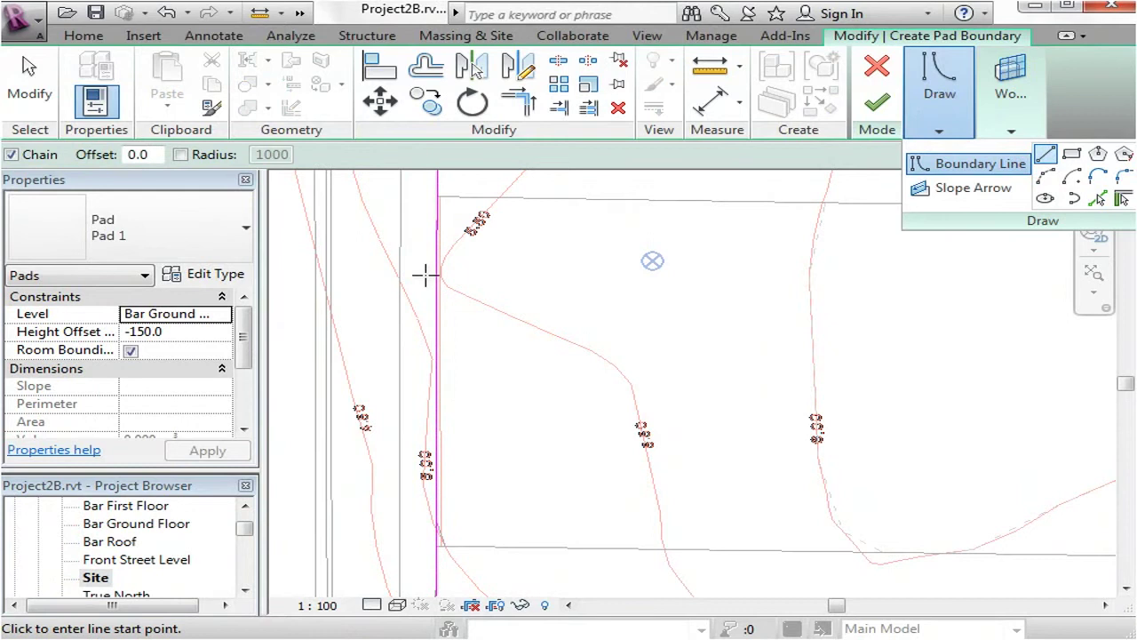
{"action": "left_click", "coordinate": [436, 274]}
{"action": "left_click", "coordinate": [725, 274]}
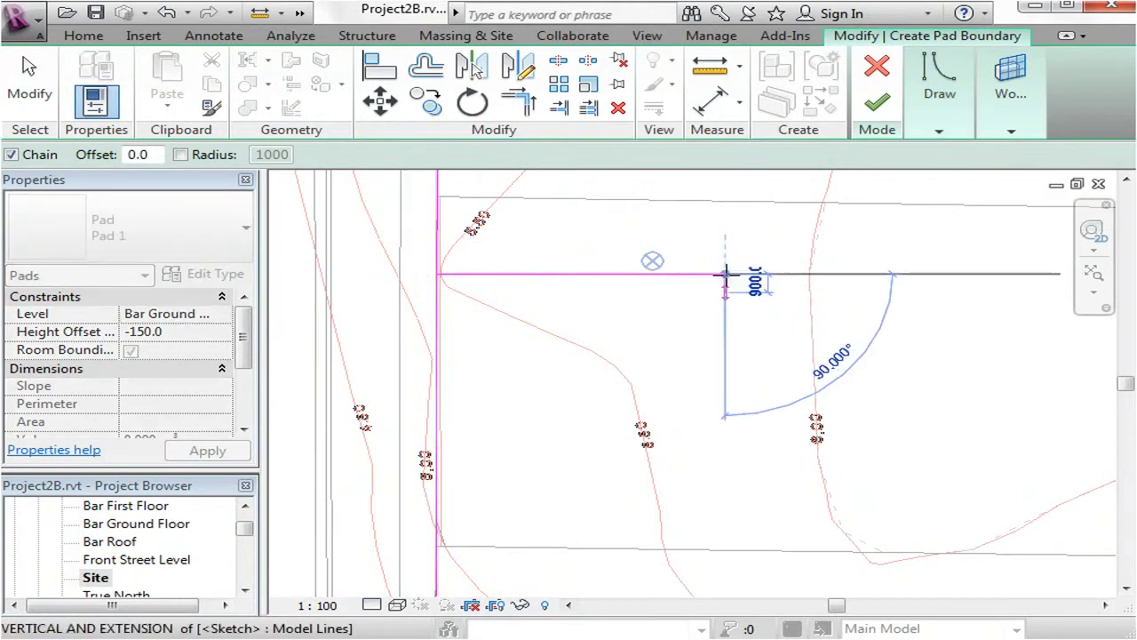
{"action": "left_click", "coordinate": [726, 495]}
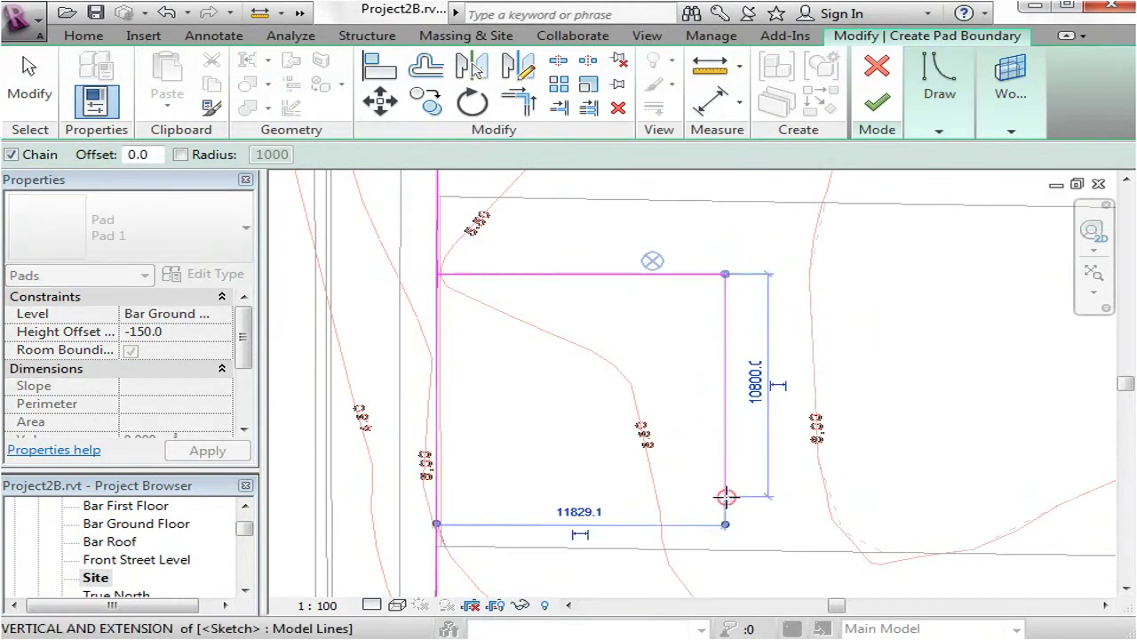
{"action": "left_click", "coordinate": [436, 497]}
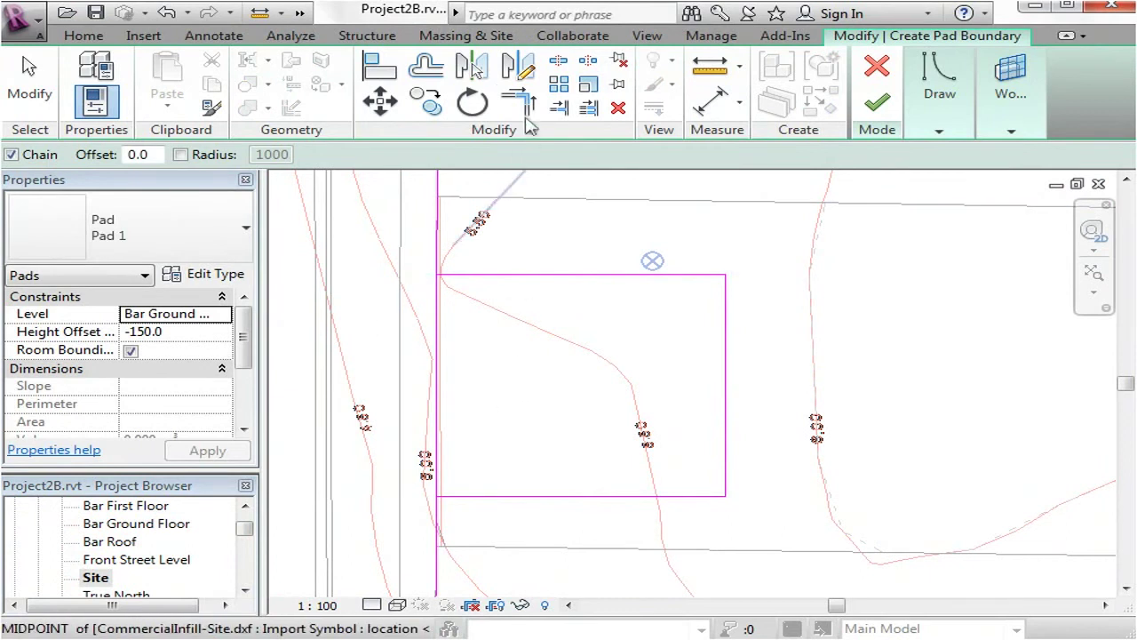
Trim the left edge to meet the top and bottom edges at corners
{"action": "key", "text": "t"}
{"action": "key", "text": "r"}
{"action": "left_click", "coordinate": [438, 337]}
{"action": "left_click", "coordinate": [469, 285]}
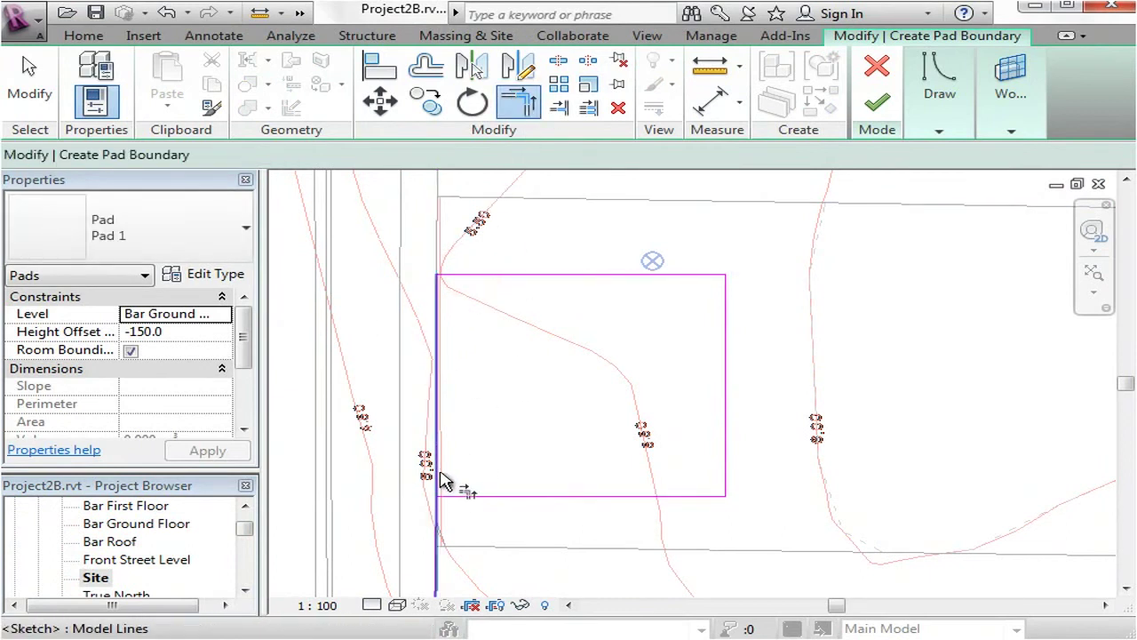
{"action": "left_click", "coordinate": [444, 478]}
{"action": "left_click", "coordinate": [446, 495]}
{"action": "key", "text": "Escape"}
{"action": "key", "text": "Escape"}
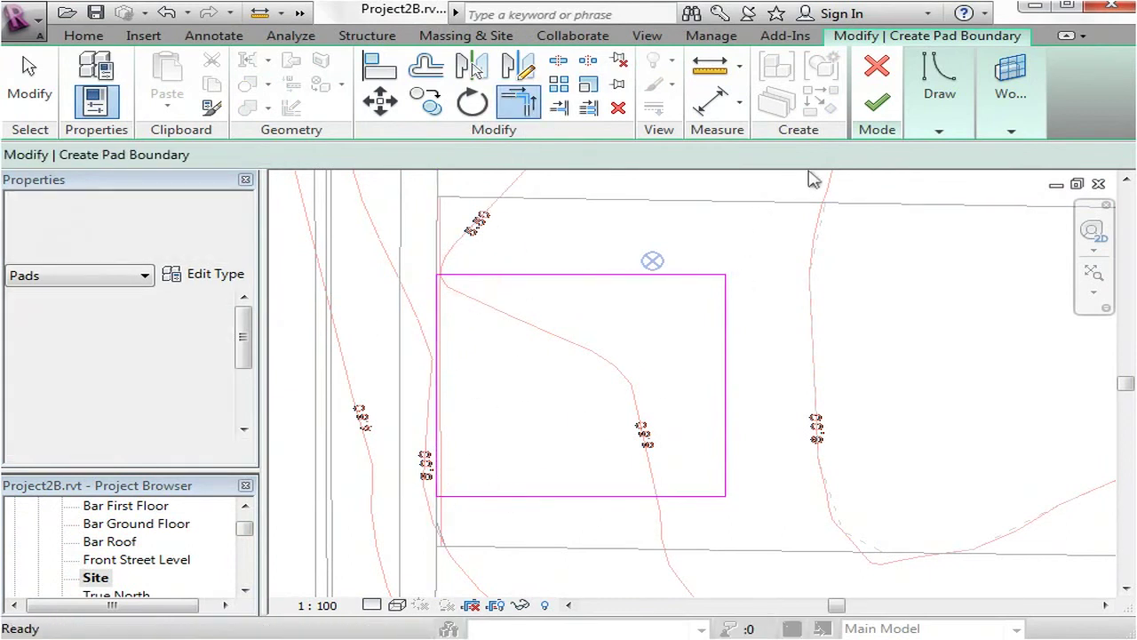
Draw the extension's horizontal and vertical edges off the rectangle's right side
{"action": "left_click", "coordinate": [939, 133]}
{"action": "left_click", "coordinate": [1045, 153]}
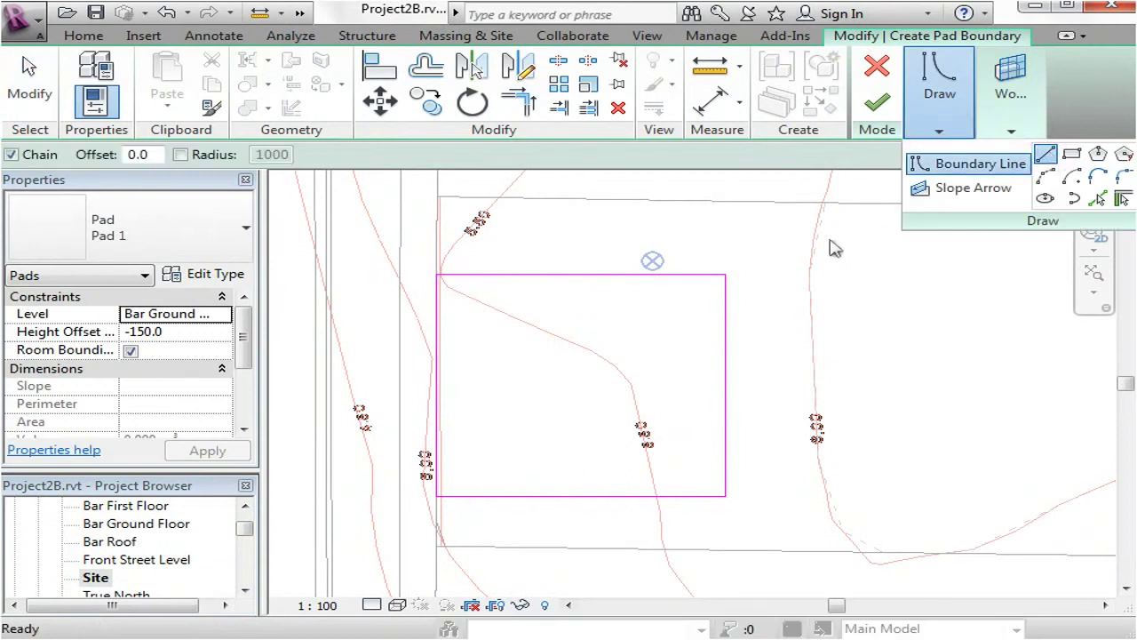
{"action": "left_click", "coordinate": [726, 385]}
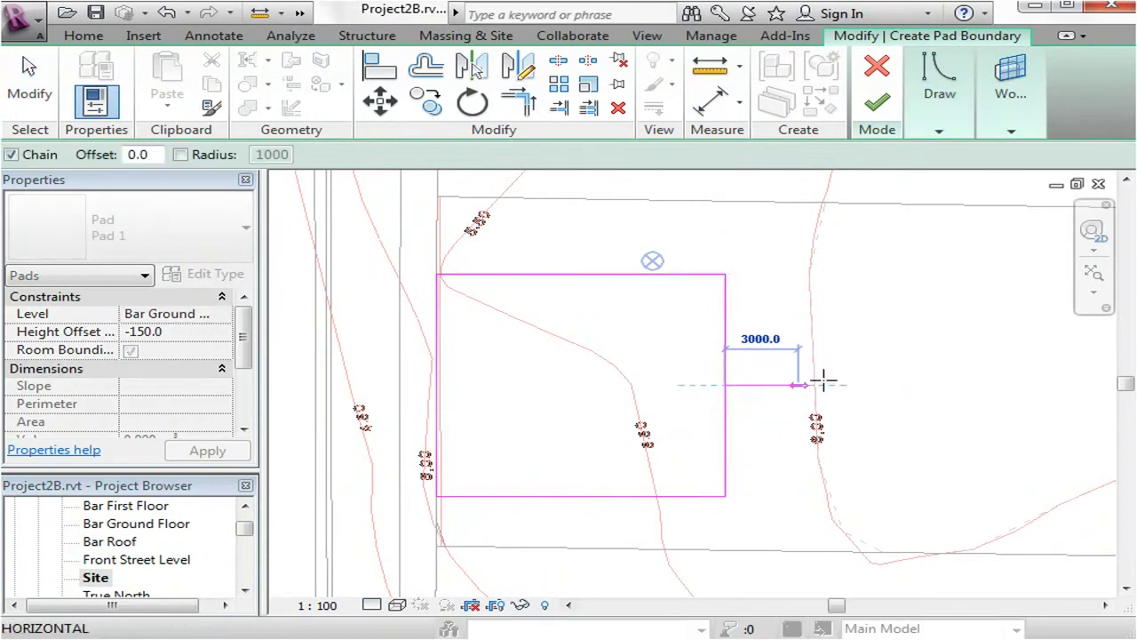
{"action": "left_click", "coordinate": [881, 384]}
{"action": "left_click", "coordinate": [881, 245]}
{"action": "key", "text": "Escape"}
{"action": "key", "text": "Escape"}
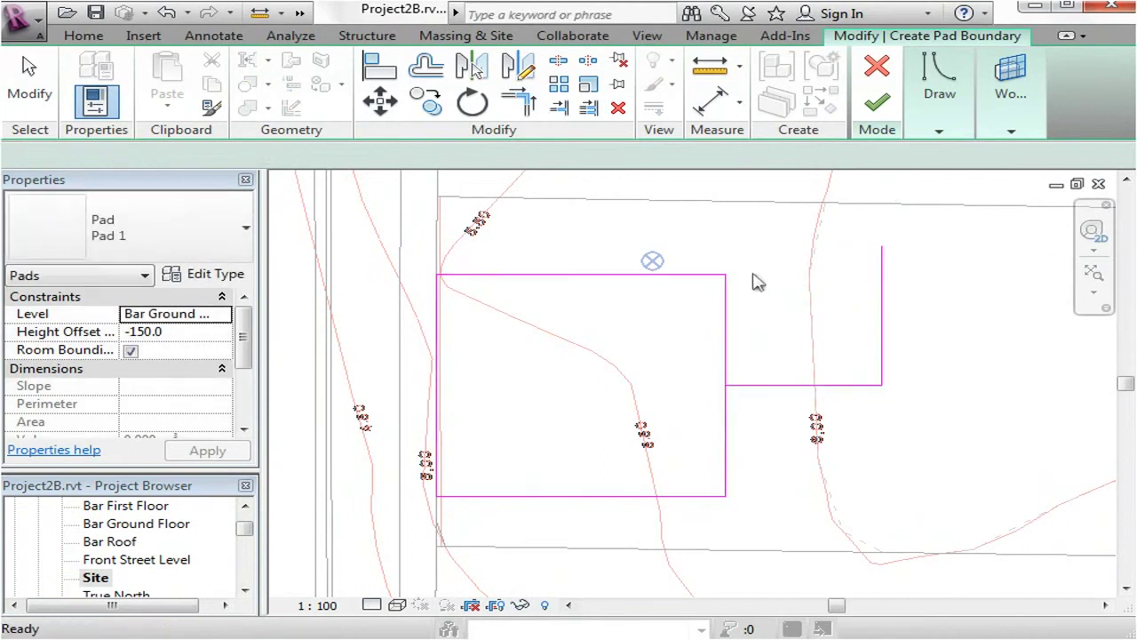
Trim the extension and right edge to corners, closing the L-shaped outline
{"action": "left_click", "coordinate": [518, 102]}
{"action": "left_click", "coordinate": [711, 276]}
{"action": "left_click", "coordinate": [881, 309]}
{"action": "left_click", "coordinate": [746, 386]}
{"action": "left_click", "coordinate": [734, 421]}
{"action": "key", "text": "Escape"}
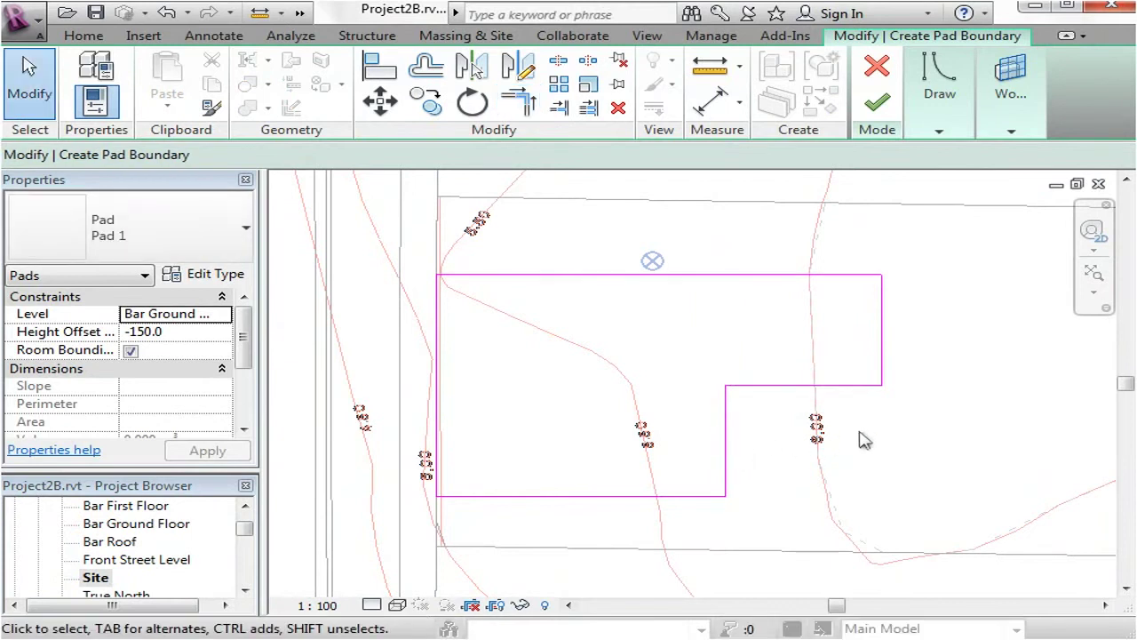
{"action": "scroll", "coordinate": [860, 436], "scroll_direction": "up", "scroll_amount": 1}
{"action": "scroll", "coordinate": [675, 378], "scroll_direction": "down", "scroll_amount": 1}
Keep the pad on Bar Ground Floor, set Height Offset to 0, and review its 150 type thickness
{"action": "middle_click_drag", "start_coordinate": [676, 378], "coordinate": [704, 374]}
{"action": "left_click", "coordinate": [222, 314]}
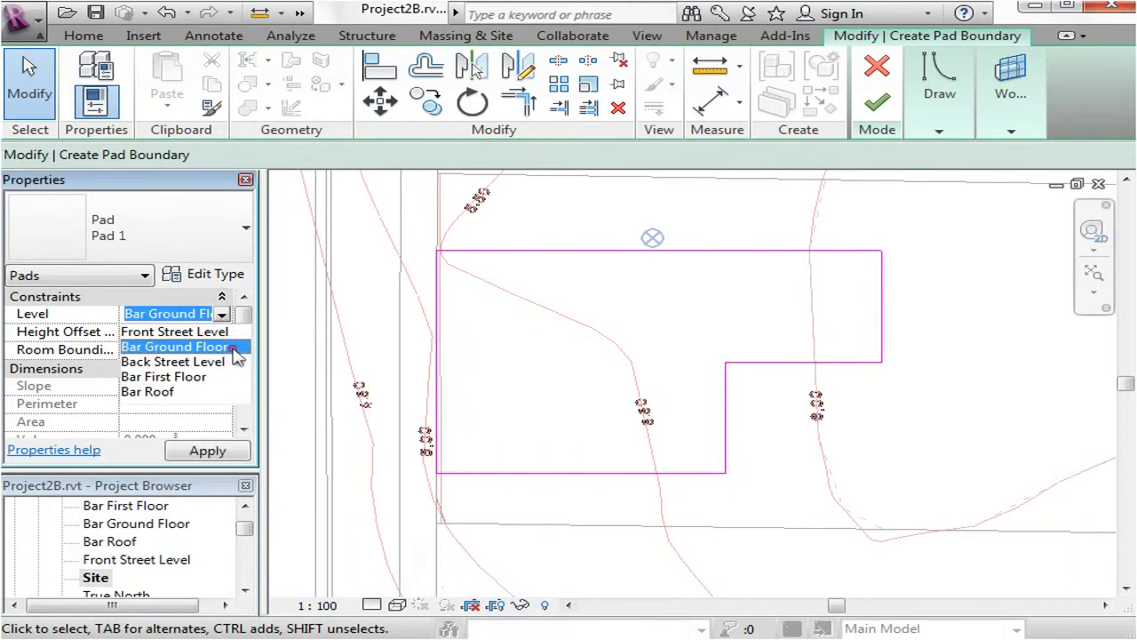
{"action": "left_click", "coordinate": [155, 346]}
{"action": "left_click", "coordinate": [188, 336]}
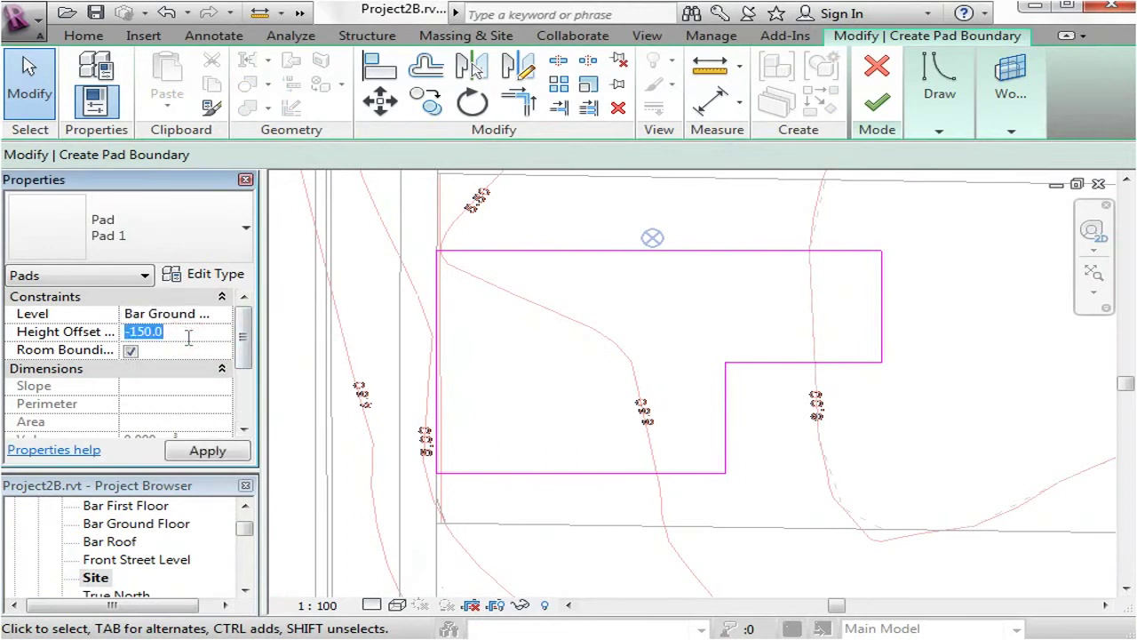
{"action": "type", "text": "0"}
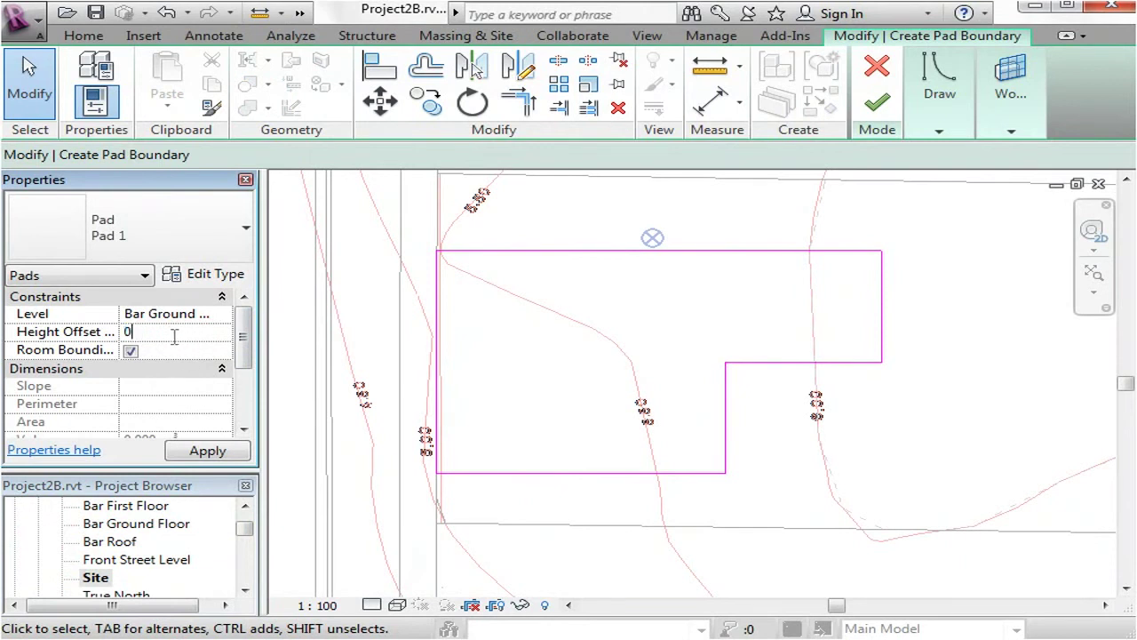
{"action": "key", "text": "Return"}
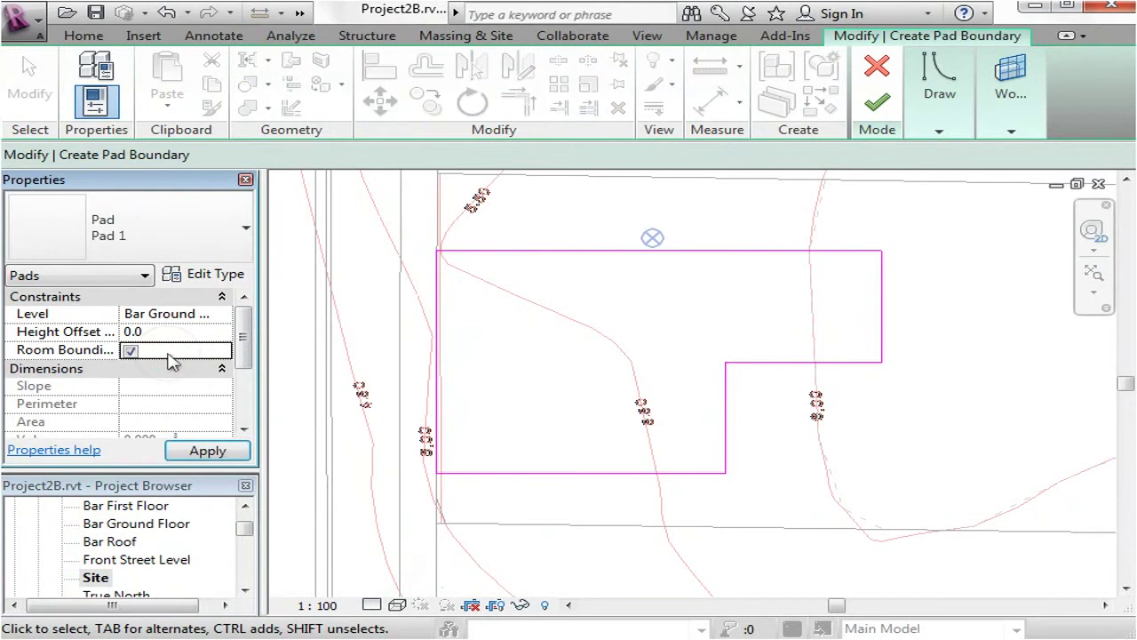
{"action": "left_click", "coordinate": [184, 332]}
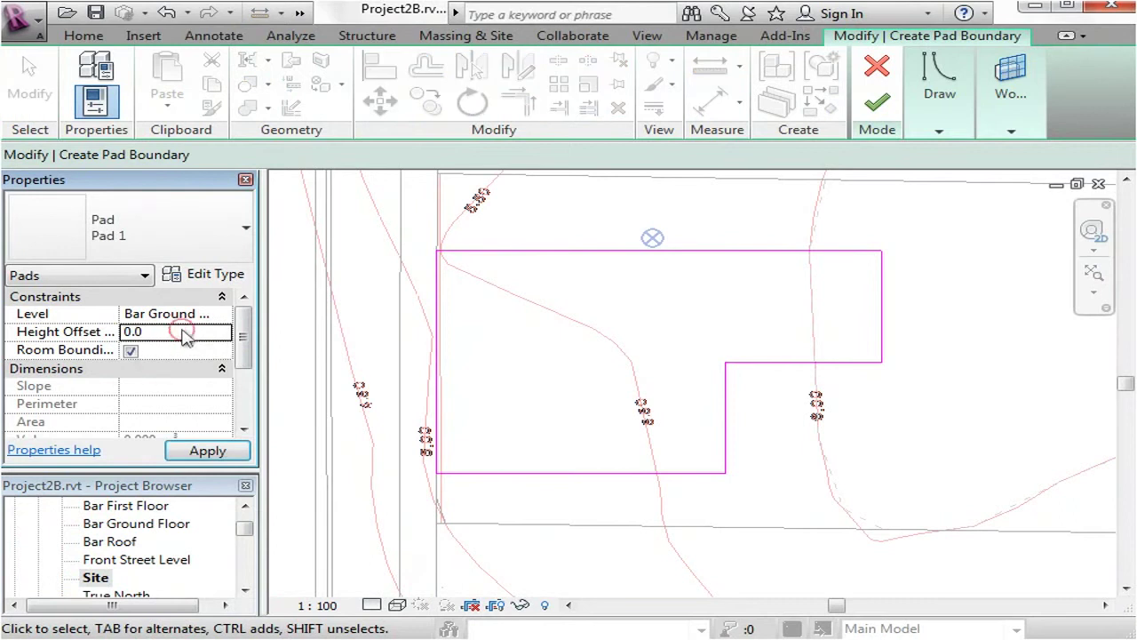
{"action": "left_click", "coordinate": [199, 278]}
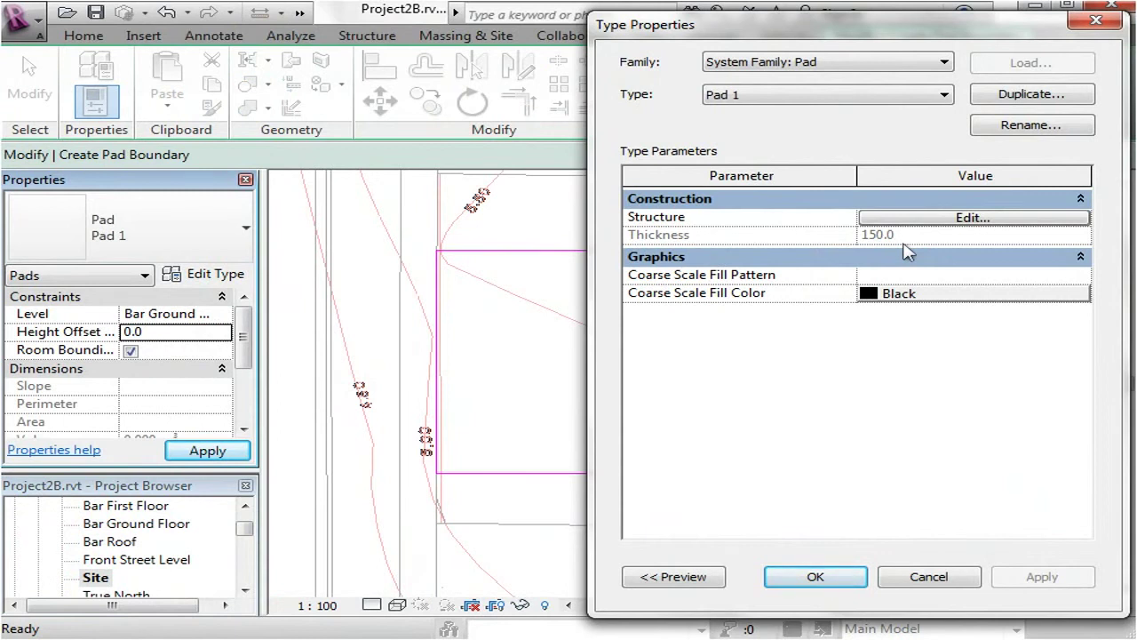
{"action": "left_click", "coordinate": [794, 576]}
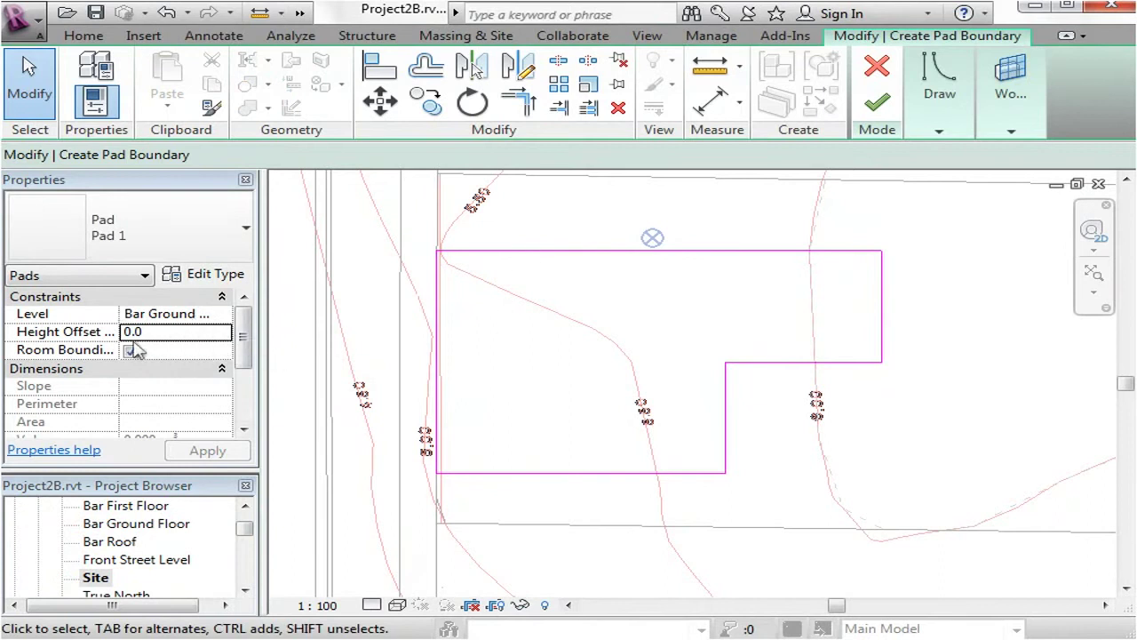
In Pad 1's Edit Assembly, set the Structure layer thickness to 300 and select its Material cell
{"action": "left_click", "coordinate": [217, 277]}
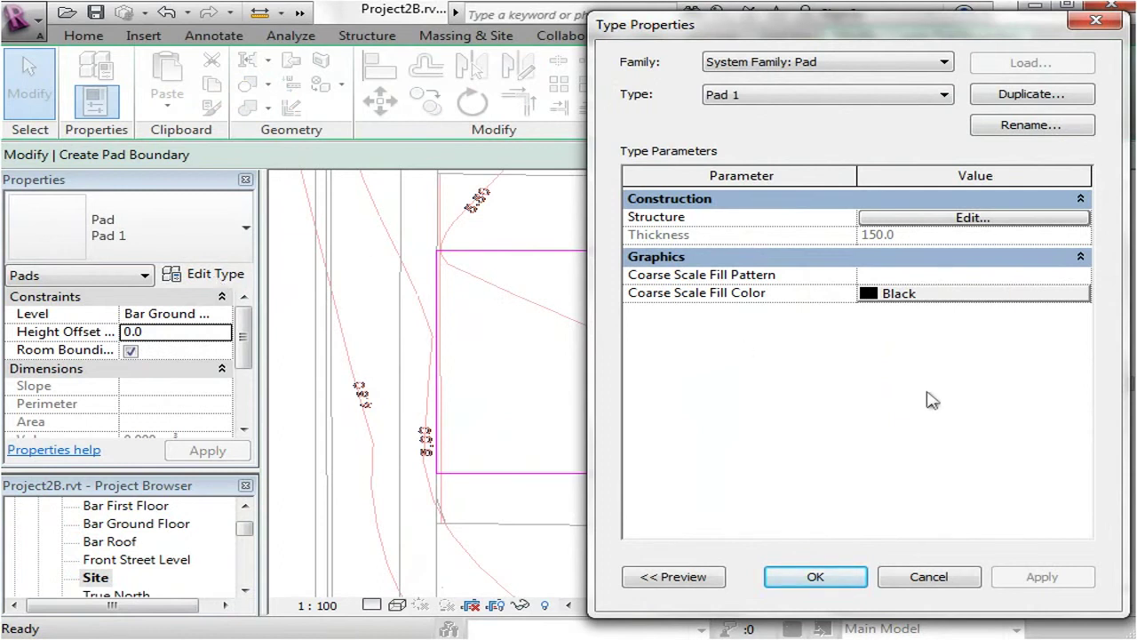
{"action": "left_click", "coordinate": [942, 224]}
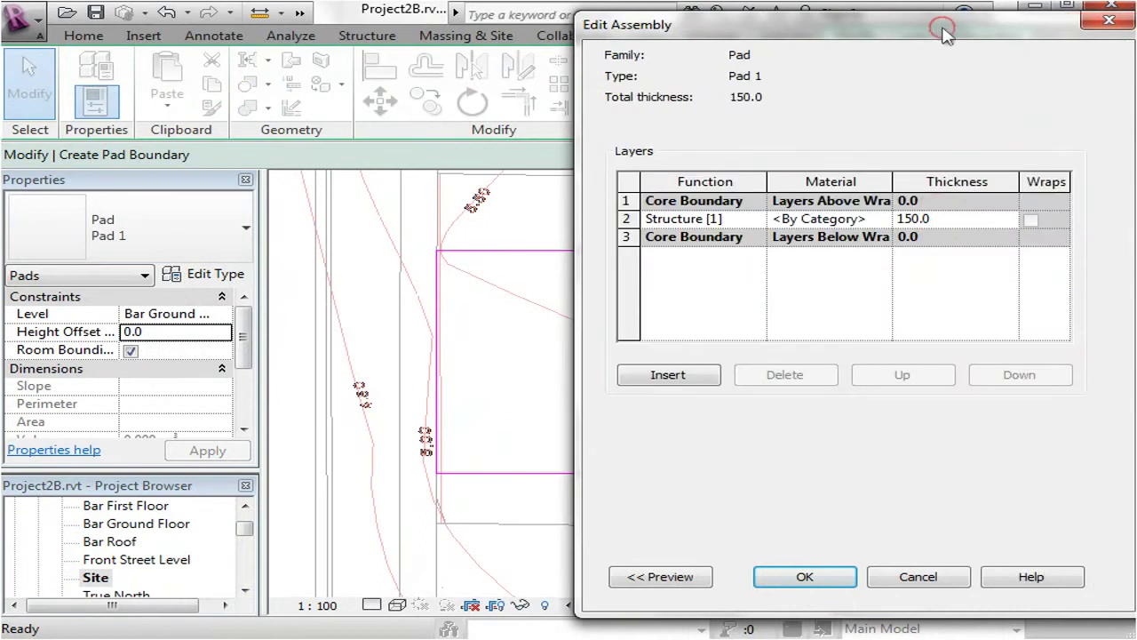
{"action": "left_click_drag", "start_coordinate": [944, 27], "coordinate": [767, 44]}
{"action": "left_click", "coordinate": [765, 223]}
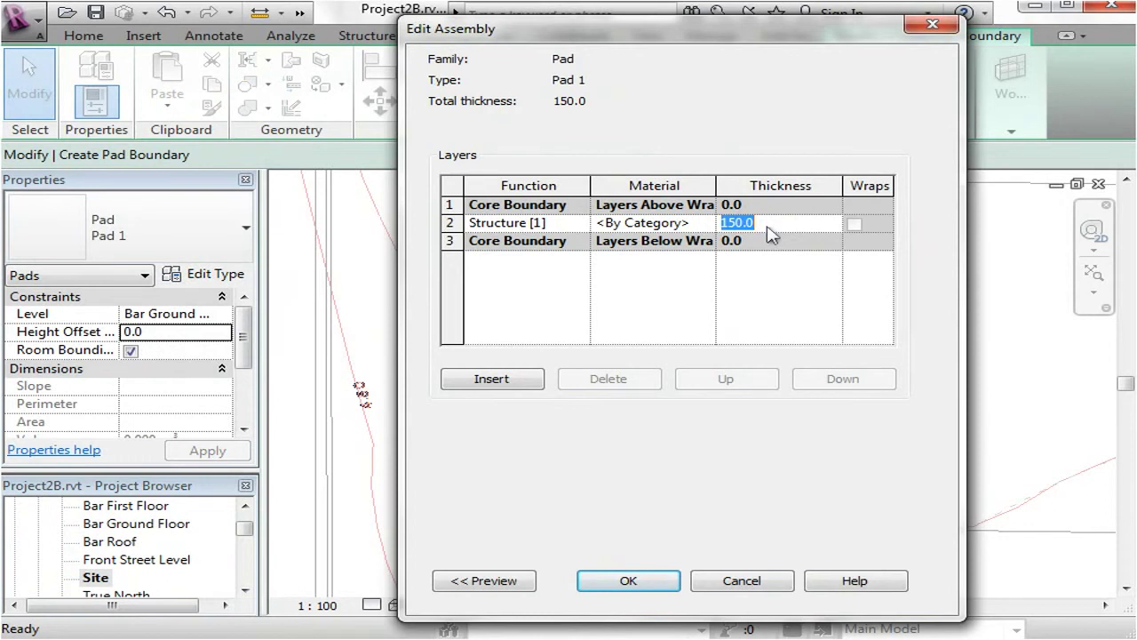
{"action": "type", "text": "300"}
{"action": "left_click", "coordinate": [751, 309]}
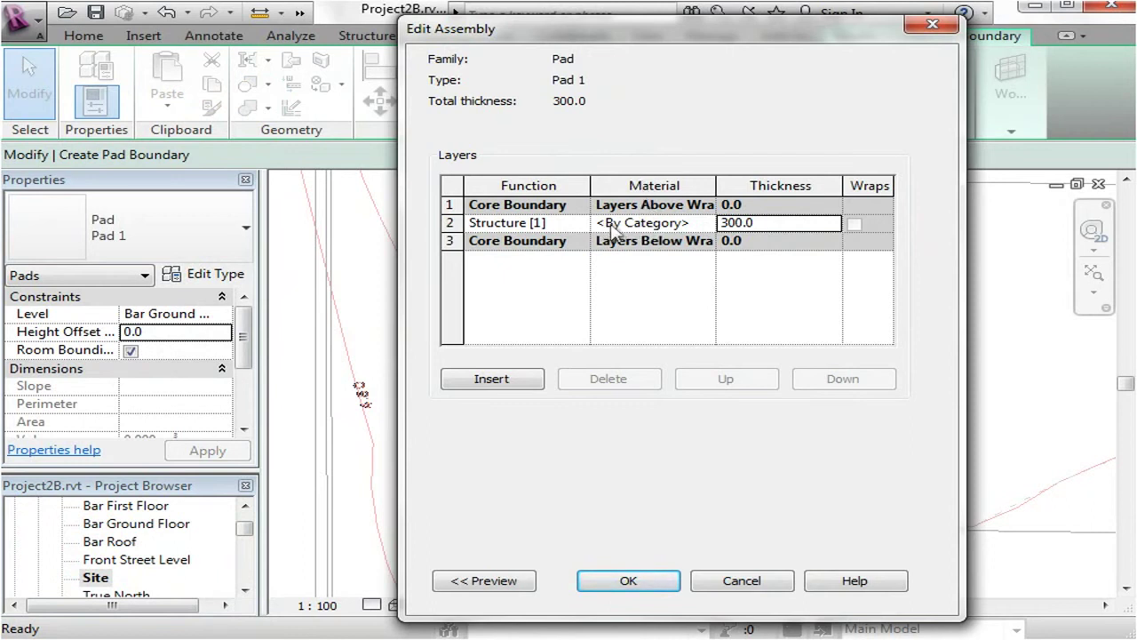
{"action": "left_click", "coordinate": [645, 223]}
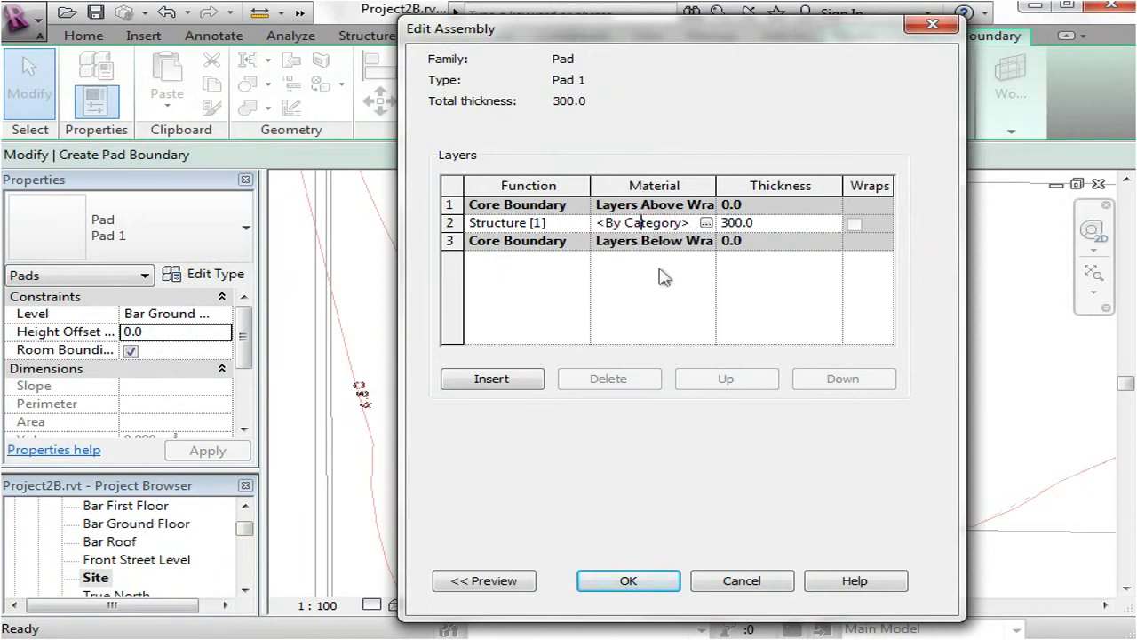
Assign Concrete - Cast In Situ to the 300 structure layer and confirm all dialogs
{"action": "left_click", "coordinate": [707, 223]}
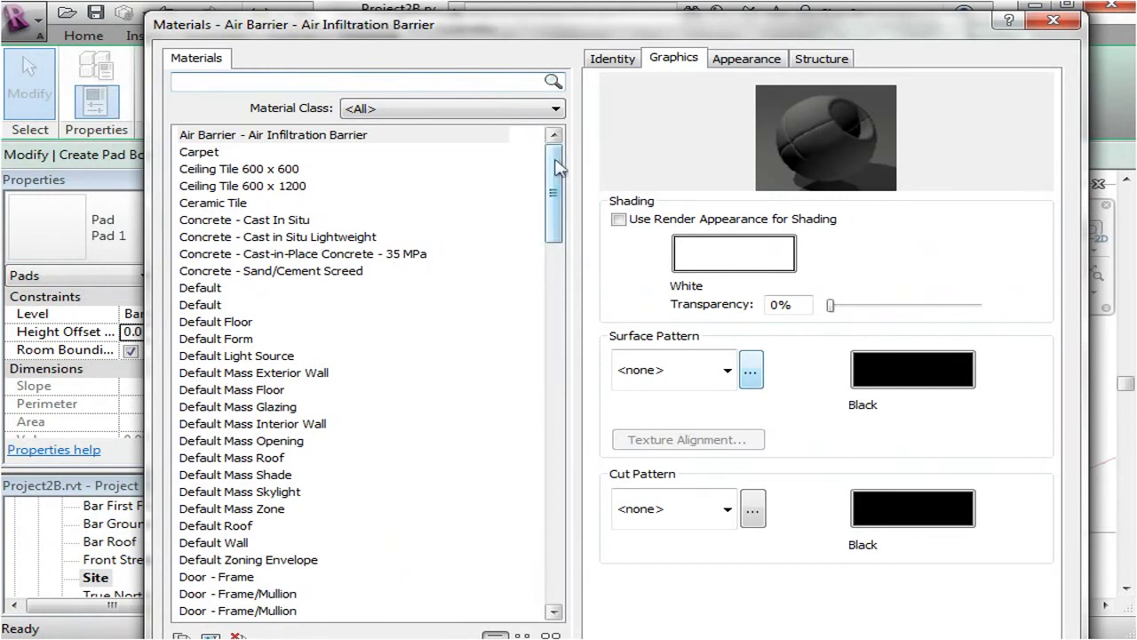
{"action": "left_click_drag", "start_coordinate": [559, 163], "coordinate": [521, 172]}
{"action": "left_click", "coordinate": [295, 222]}
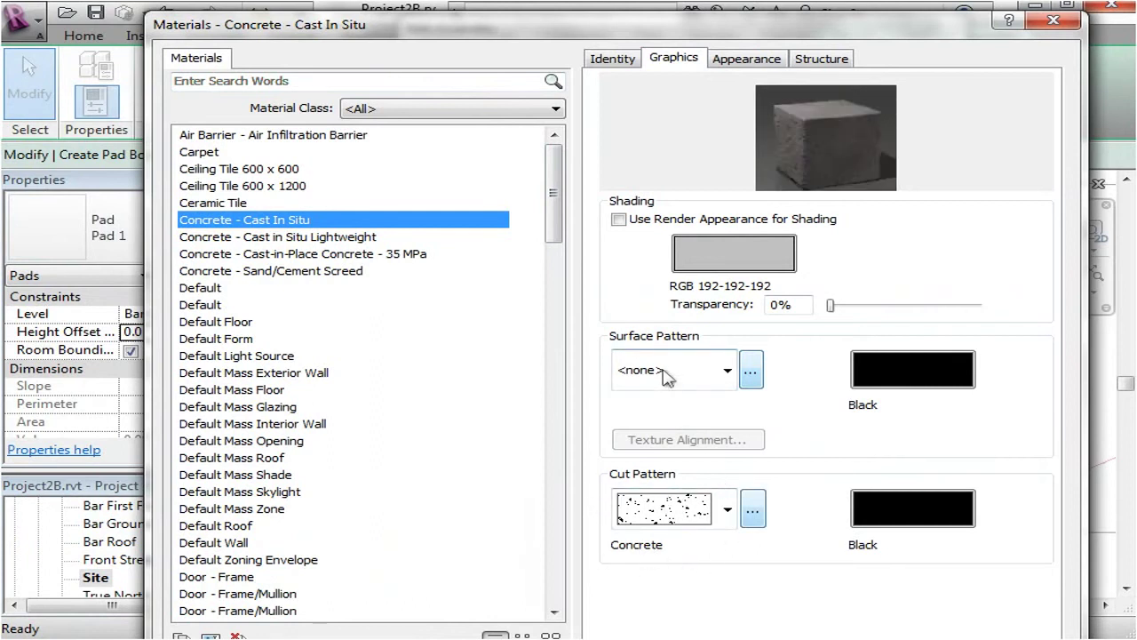
{"action": "left_click", "coordinate": [577, 27]}
{"action": "left_click_drag", "start_coordinate": [578, 27], "coordinate": [581, 30]}
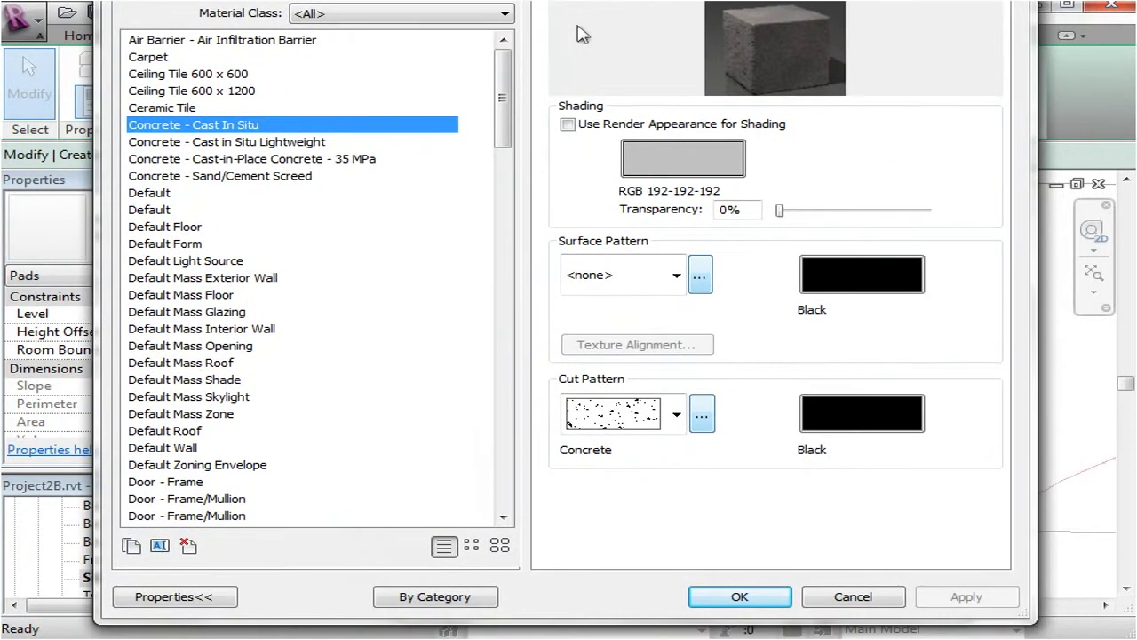
{"action": "left_click", "coordinate": [753, 602]}
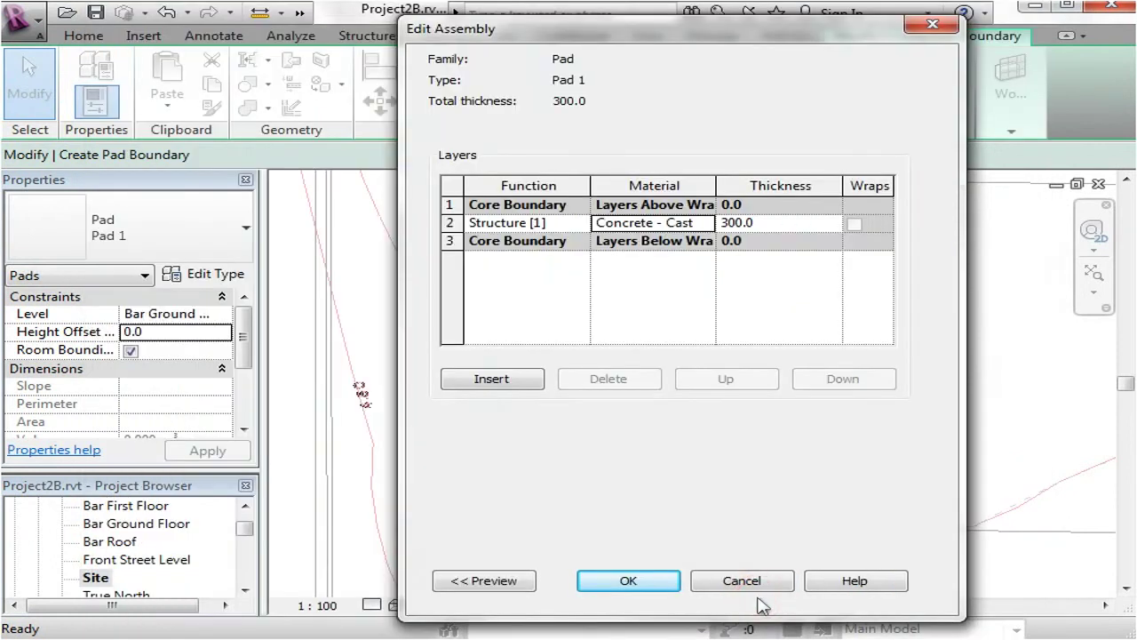
{"action": "left_click", "coordinate": [632, 583]}
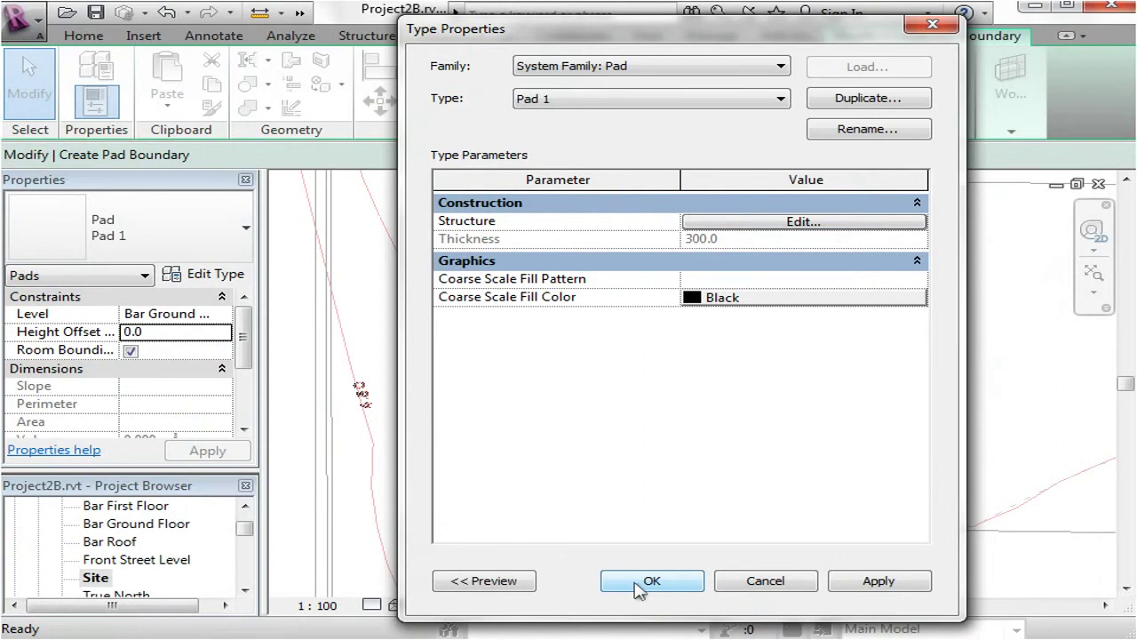
{"action": "left_click", "coordinate": [648, 582]}
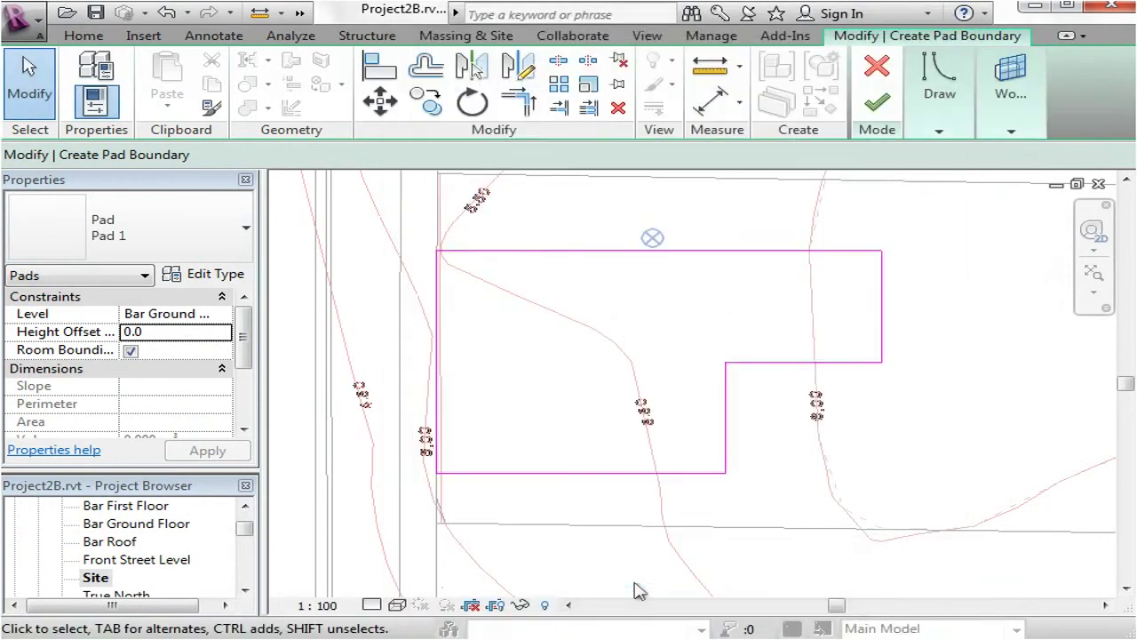
Finish the pad boundary sketch and zoom out over the site plan
{"action": "left_click", "coordinate": [875, 103]}
{"action": "scroll", "coordinate": [626, 325], "scroll_direction": "down", "scroll_amount": 1}
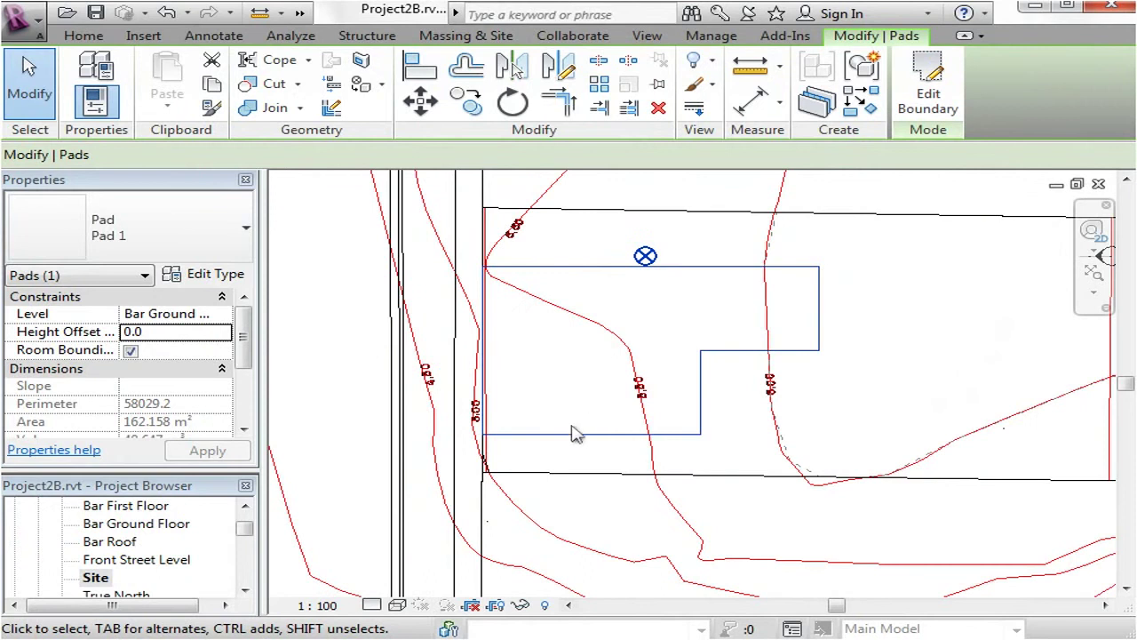
{"action": "middle_click_drag", "start_coordinate": [560, 422], "coordinate": [567, 384]}
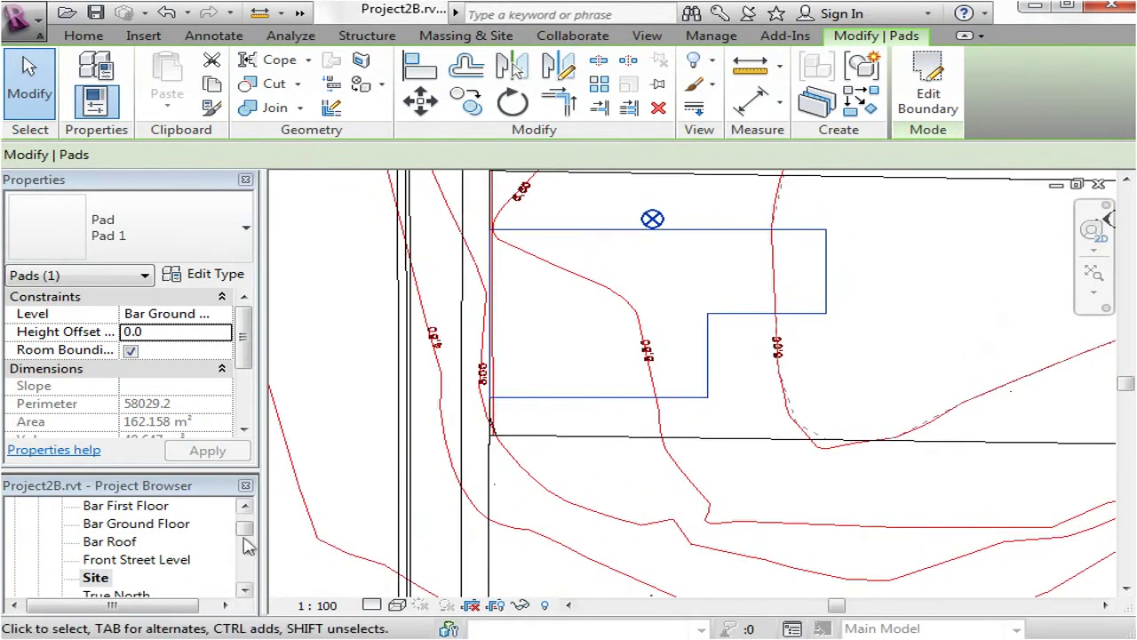
{"action": "scroll", "coordinate": [631, 479], "scroll_direction": "down", "scroll_amount": 3}
{"action": "scroll", "coordinate": [638, 490], "scroll_direction": "down", "scroll_amount": 1}
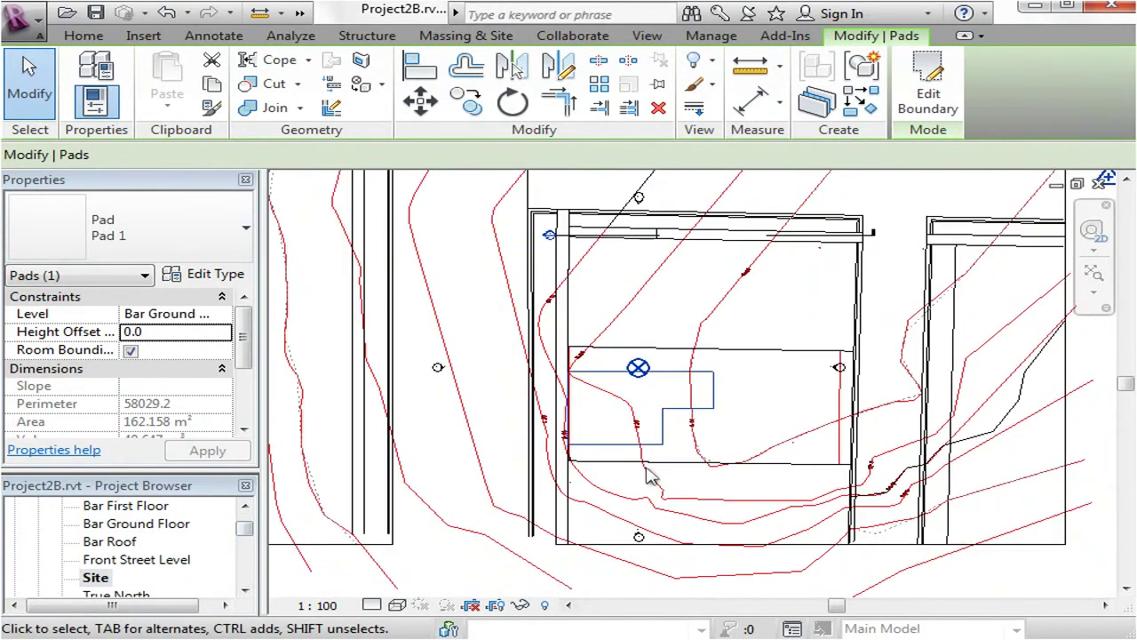
{"action": "scroll", "coordinate": [565, 246], "scroll_direction": "up", "scroll_amount": 1}
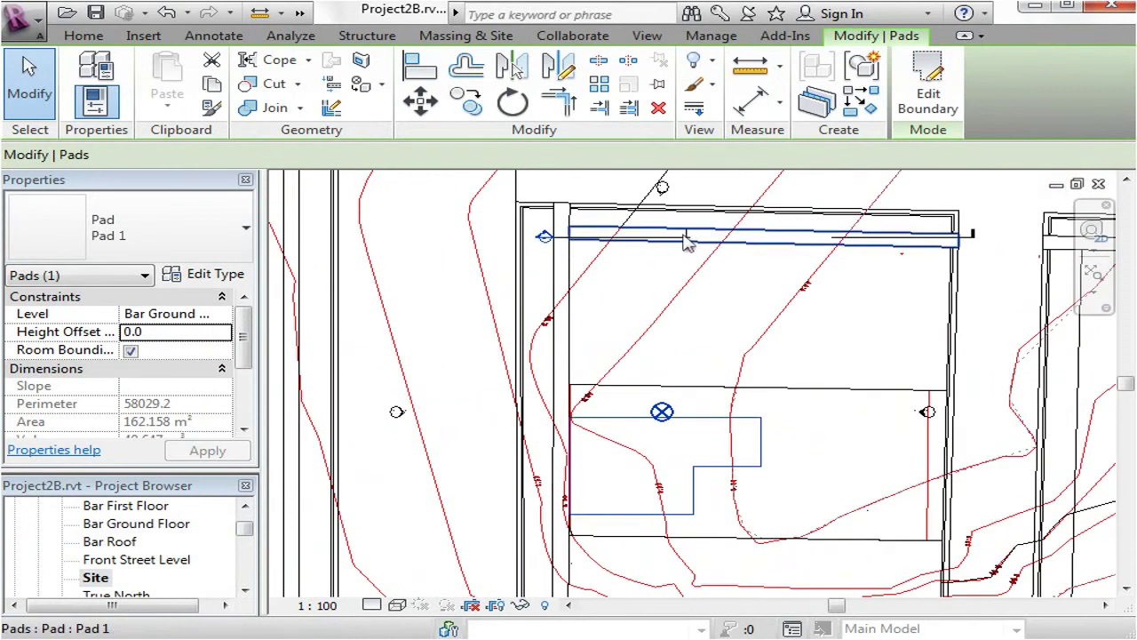
{"action": "scroll", "coordinate": [924, 249], "scroll_direction": "up", "scroll_amount": 2}
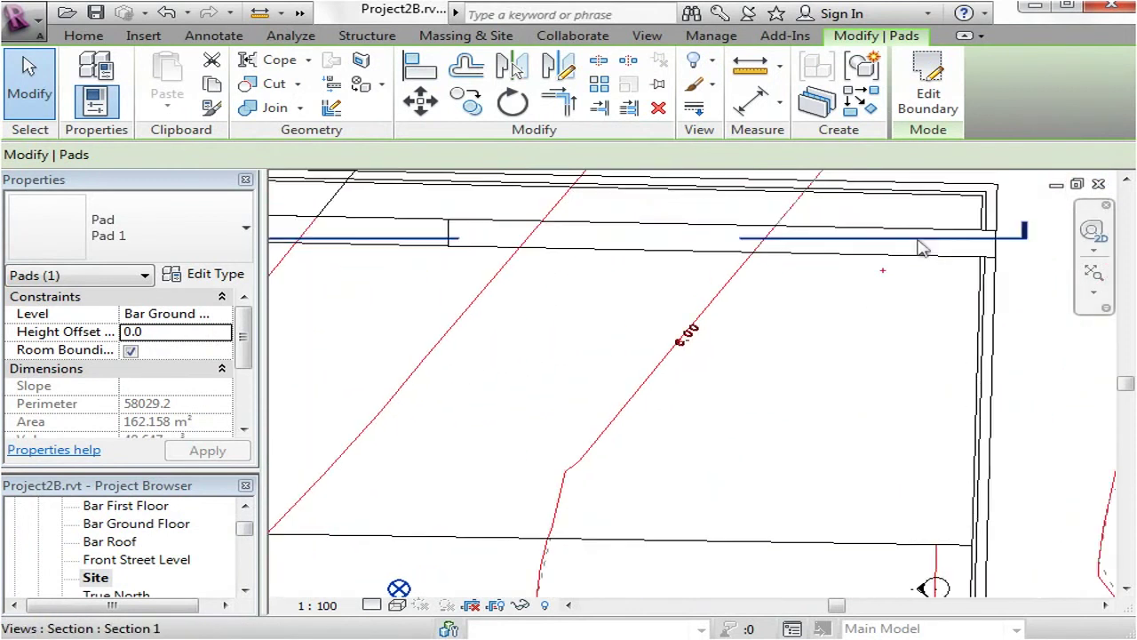
{"action": "key", "text": "Escape"}
Drag the Section 1 line down so it cuts across the new pad
{"action": "left_click", "coordinate": [931, 240]}
{"action": "key", "text": "Escape"}
{"action": "left_click", "coordinate": [923, 244]}
{"action": "scroll", "coordinate": [924, 244], "scroll_direction": "down", "scroll_amount": 3}
{"action": "left_click_drag", "start_coordinate": [848, 245], "coordinate": [840, 448]}
{"action": "key", "text": "Escape"}
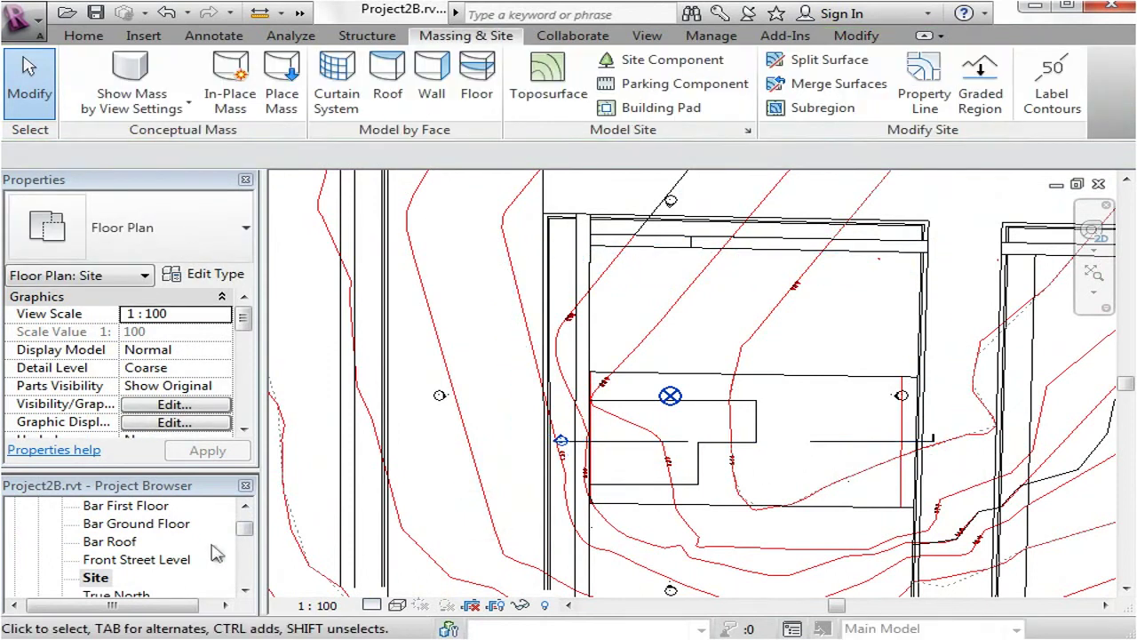
{"action": "left_click_drag", "start_coordinate": [250, 531], "coordinate": [233, 565]}
{"action": "double_click", "coordinate": [111, 559]}
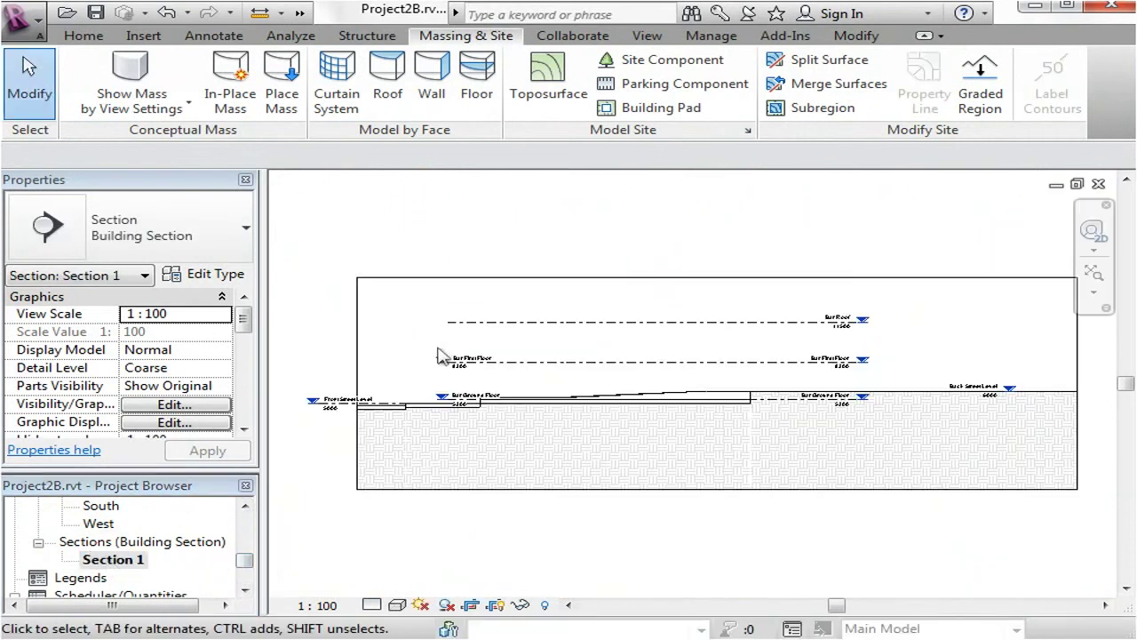
{"action": "scroll", "coordinate": [480, 413], "scroll_direction": "up", "scroll_amount": 4}
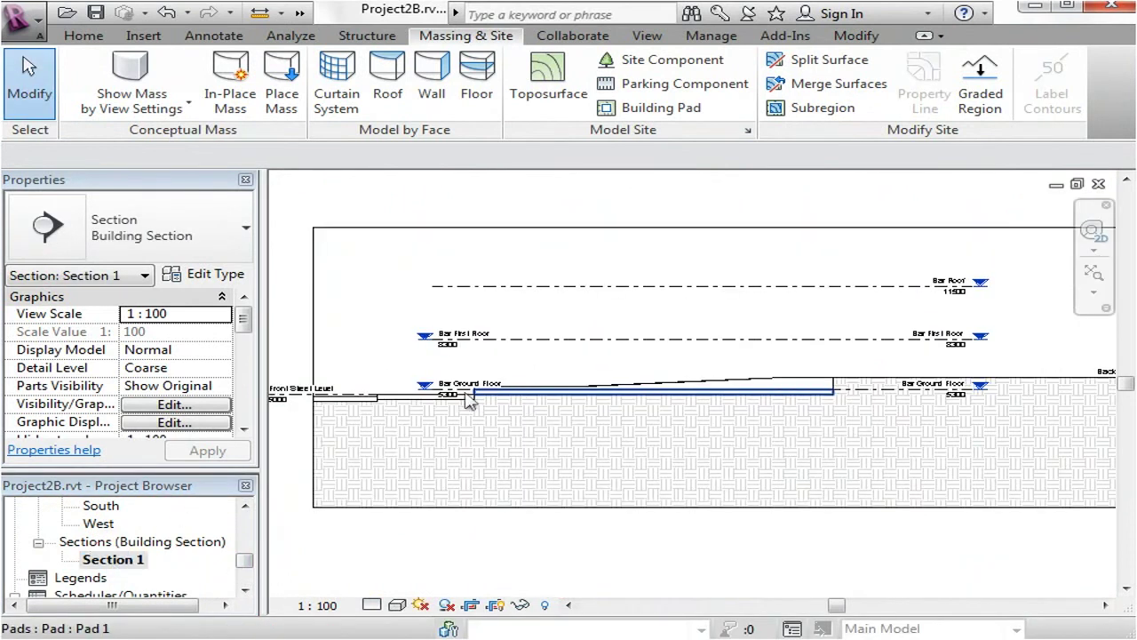
{"action": "scroll", "coordinate": [533, 394], "scroll_direction": "up", "scroll_amount": 5}
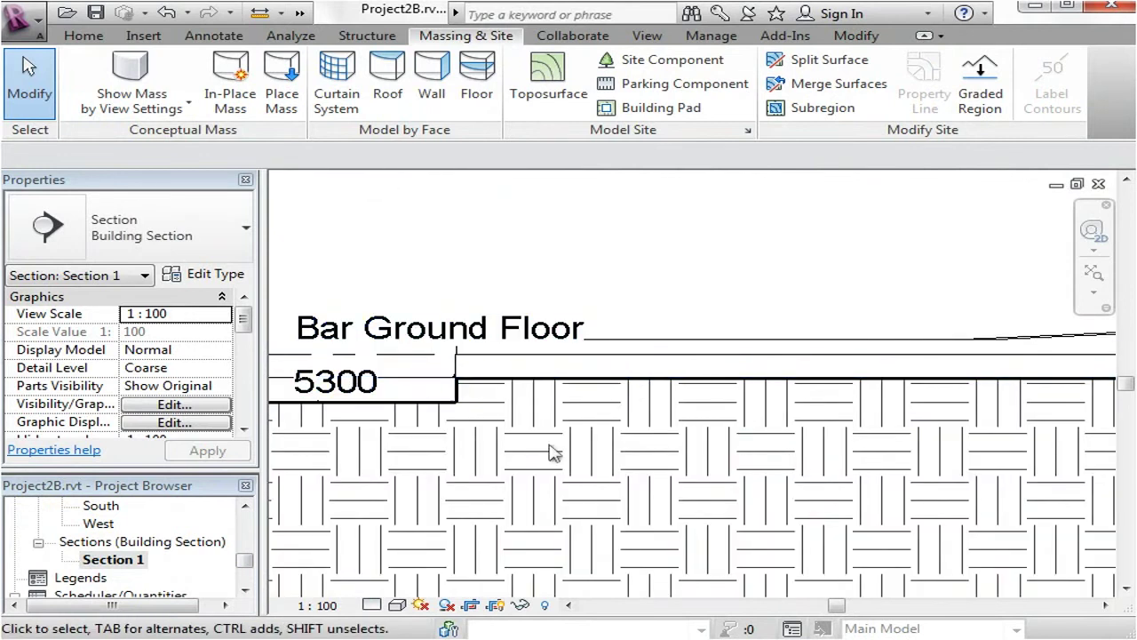
{"action": "left_click", "coordinate": [371, 605]}
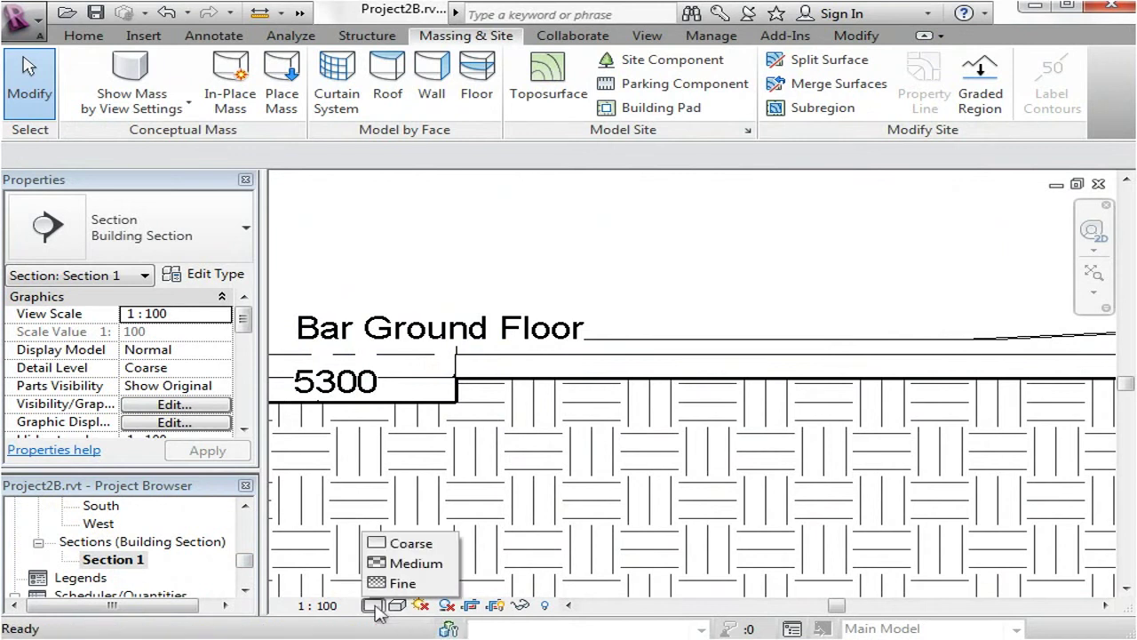
{"action": "left_click", "coordinate": [391, 584]}
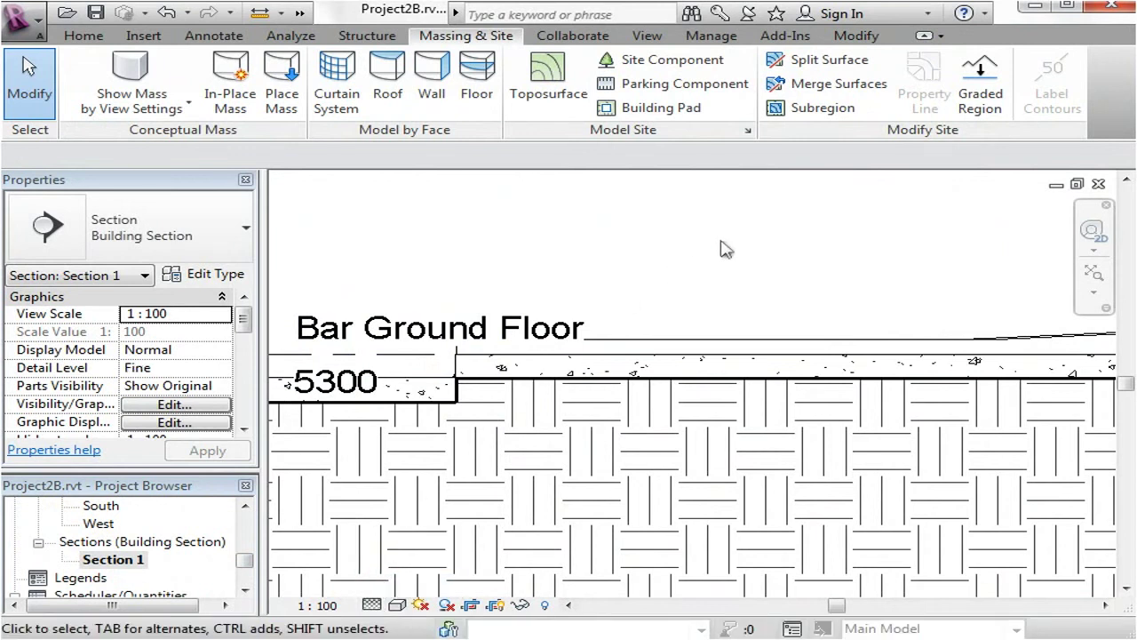
{"action": "scroll", "coordinate": [684, 256], "scroll_direction": "down", "scroll_amount": 3}
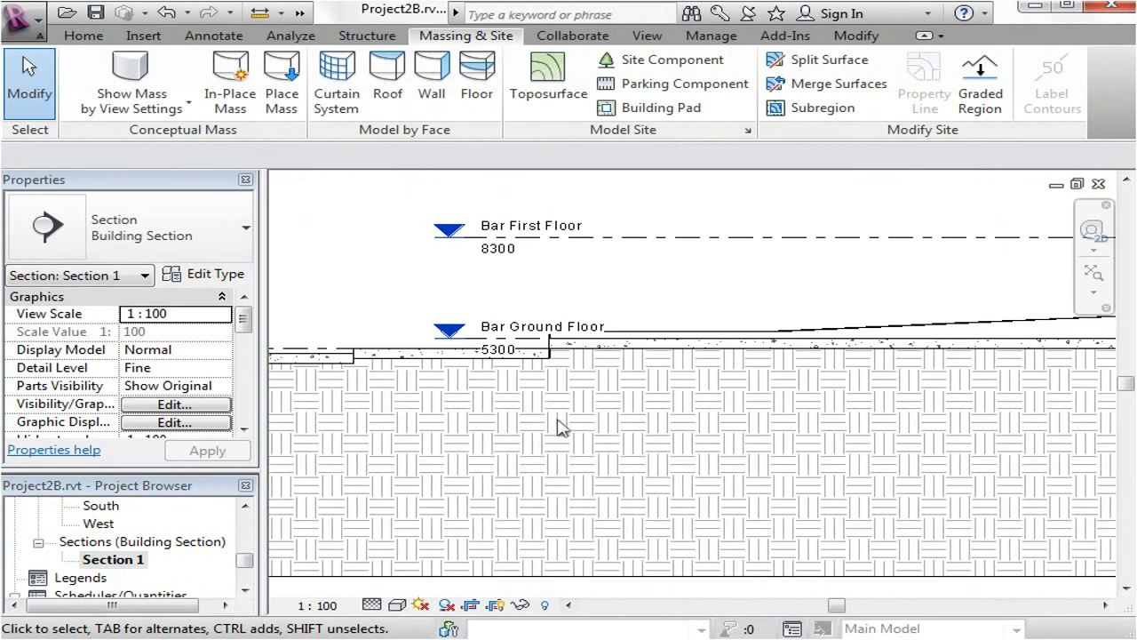
{"action": "middle_click_drag", "start_coordinate": [439, 414], "coordinate": [606, 399]}
{"action": "middle_click_drag", "start_coordinate": [899, 379], "coordinate": [560, 426]}
{"action": "scroll", "coordinate": [720, 378], "scroll_direction": "up", "scroll_amount": 2}
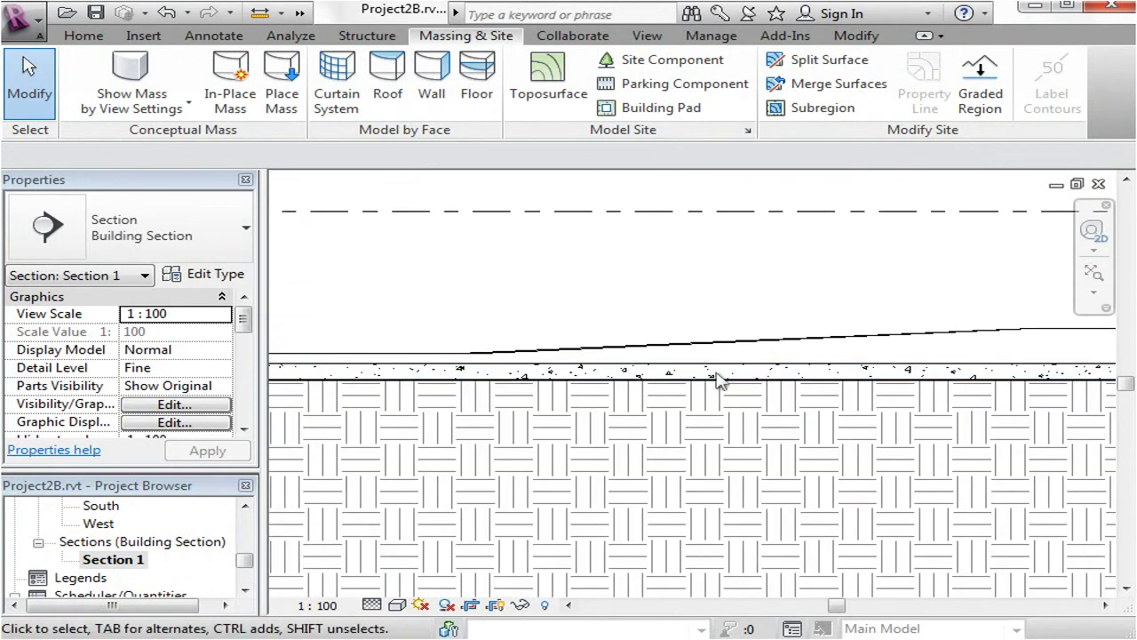
{"action": "scroll", "coordinate": [720, 378], "scroll_direction": "down", "scroll_amount": 2}
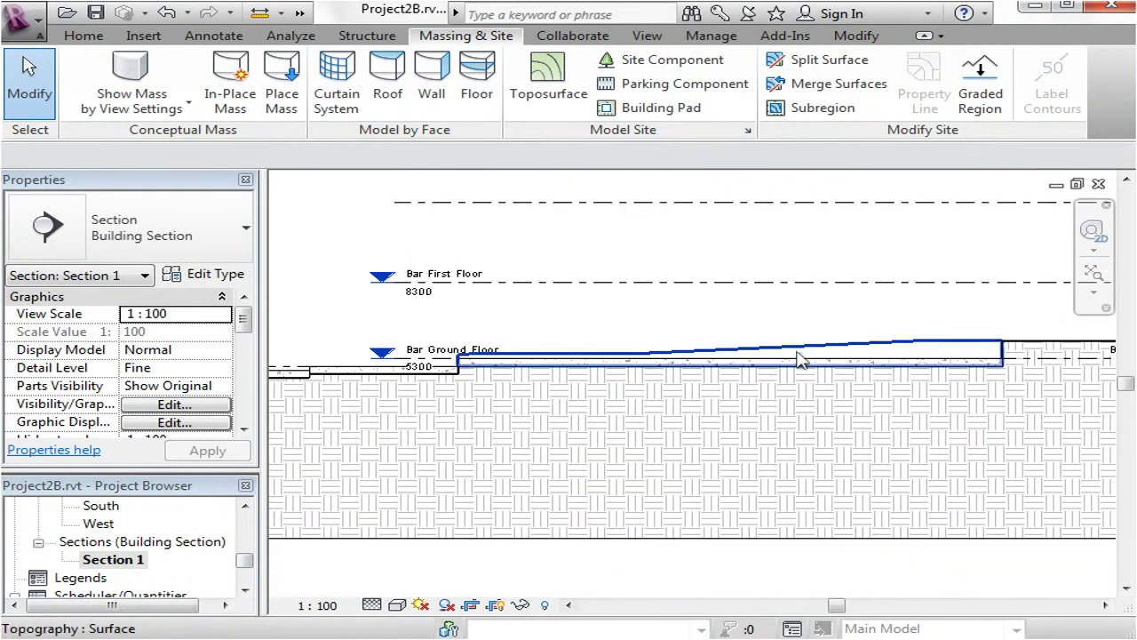
{"action": "middle_click_drag", "start_coordinate": [521, 465], "coordinate": [706, 427]}
{"action": "scroll", "coordinate": [569, 359], "scroll_direction": "up", "scroll_amount": 2}
{"action": "scroll", "coordinate": [497, 340], "scroll_direction": "up", "scroll_amount": 2}
{"action": "scroll", "coordinate": [563, 327], "scroll_direction": "up", "scroll_amount": 2}
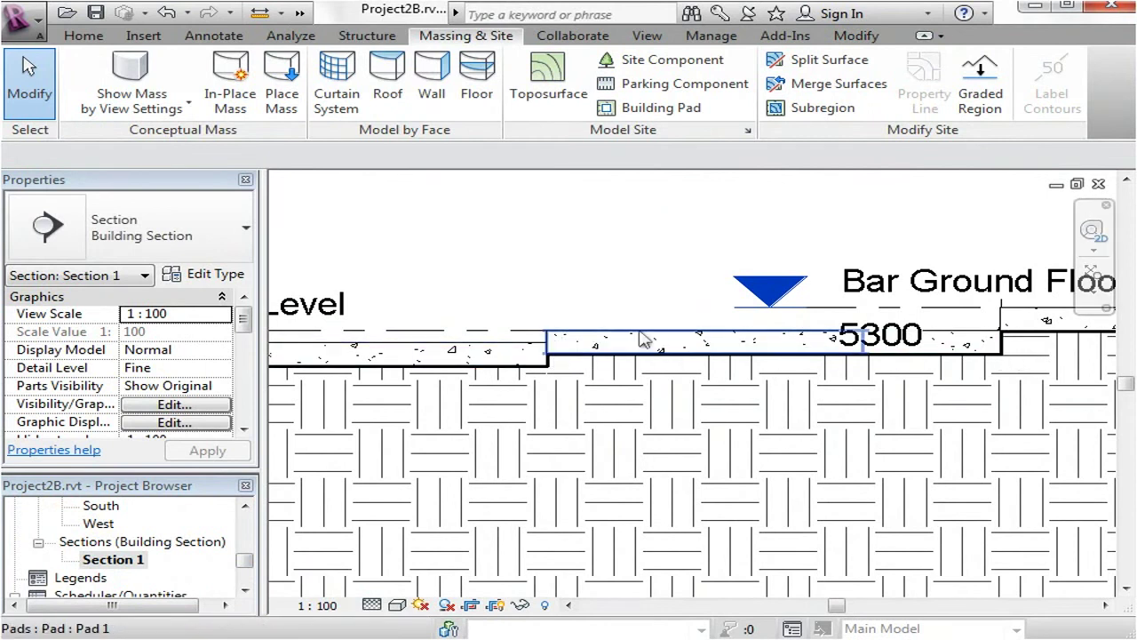
{"action": "scroll", "coordinate": [637, 279], "scroll_direction": "down", "scroll_amount": 2}
{"action": "middle_click_drag", "start_coordinate": [507, 294], "coordinate": [570, 284]}
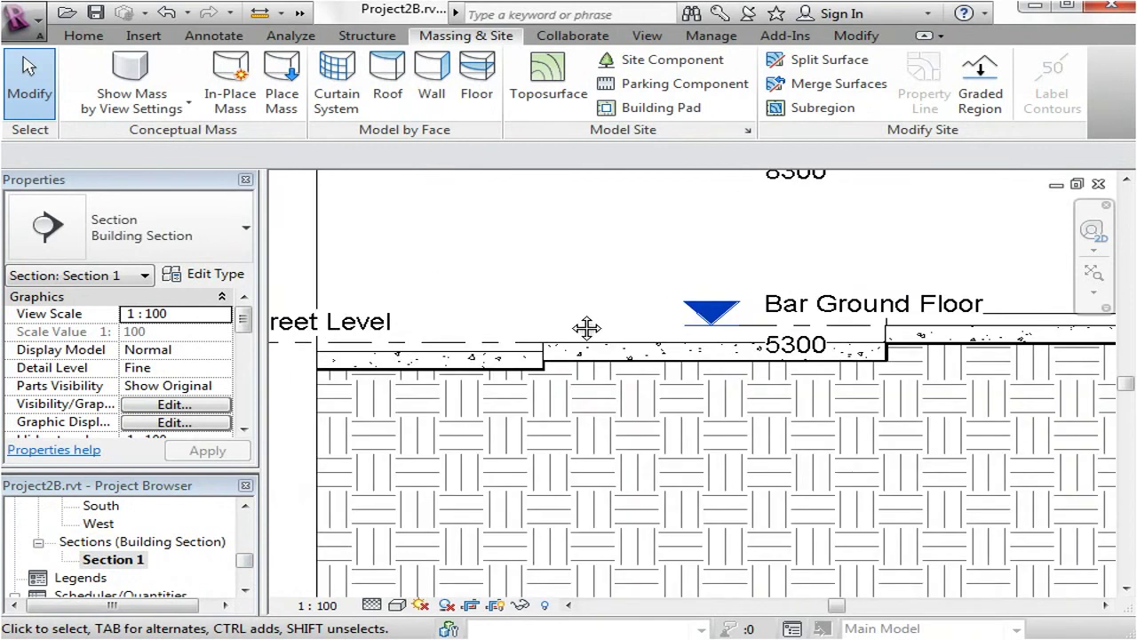
{"action": "middle_click_drag", "start_coordinate": [589, 325], "coordinate": [589, 363]}
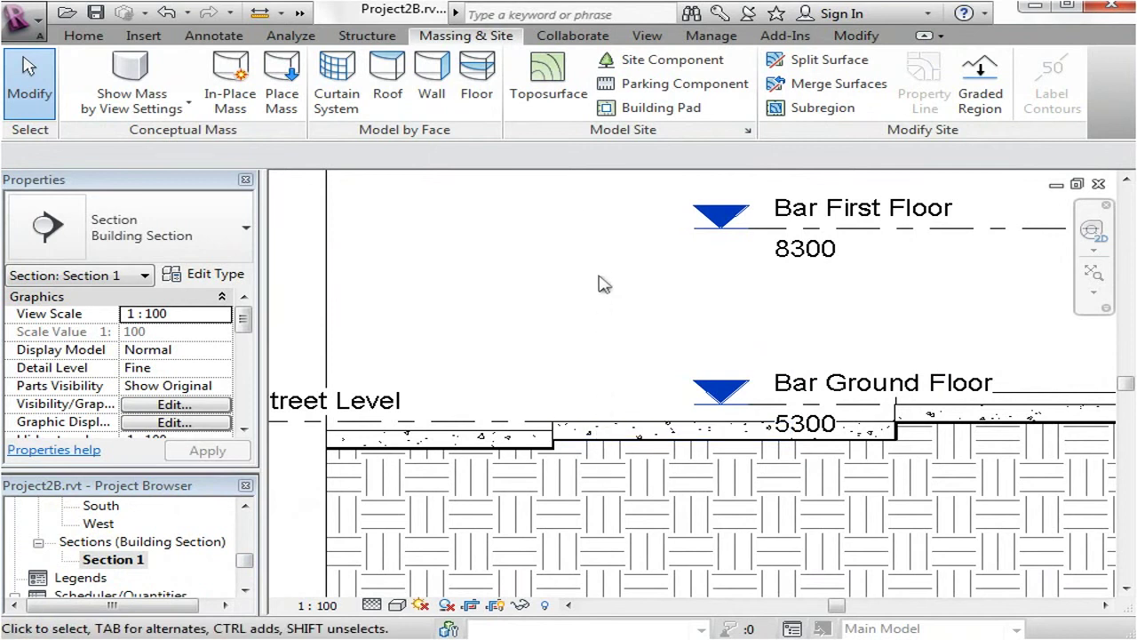
{"action": "scroll", "coordinate": [604, 284], "scroll_direction": "down", "scroll_amount": 1}
{"action": "middle_click_drag", "start_coordinate": [616, 317], "coordinate": [617, 275]}
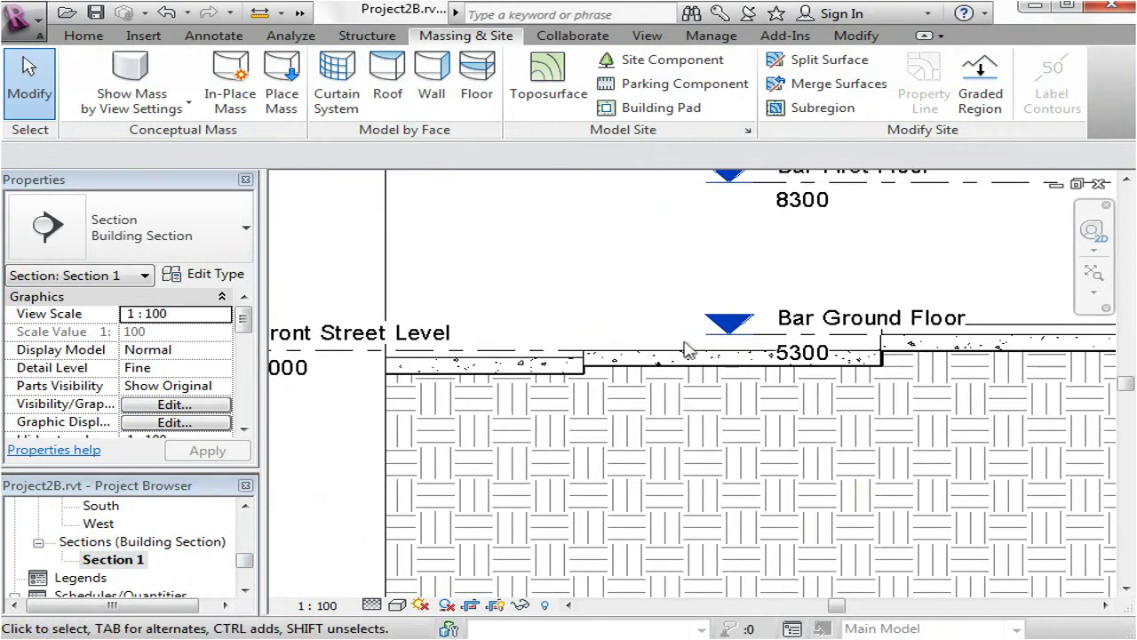
{"action": "middle_click_drag", "start_coordinate": [985, 444], "coordinate": [823, 453]}
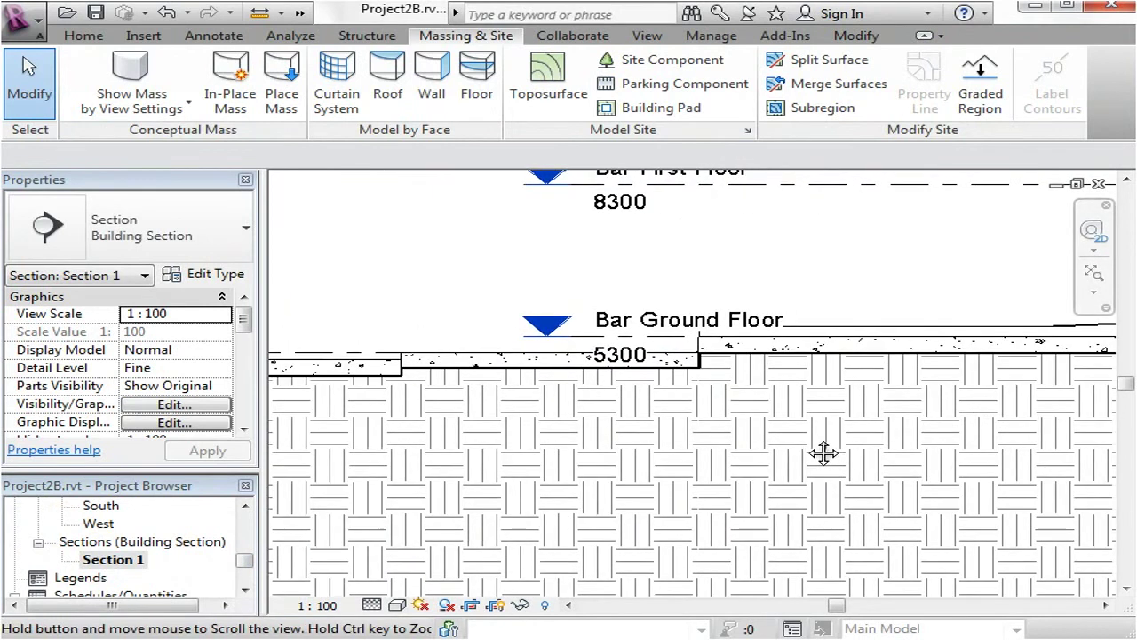
Check that both the Bar Ground Floor pad and the street-level pad use Pad 1
{"action": "left_click", "coordinate": [863, 346]}
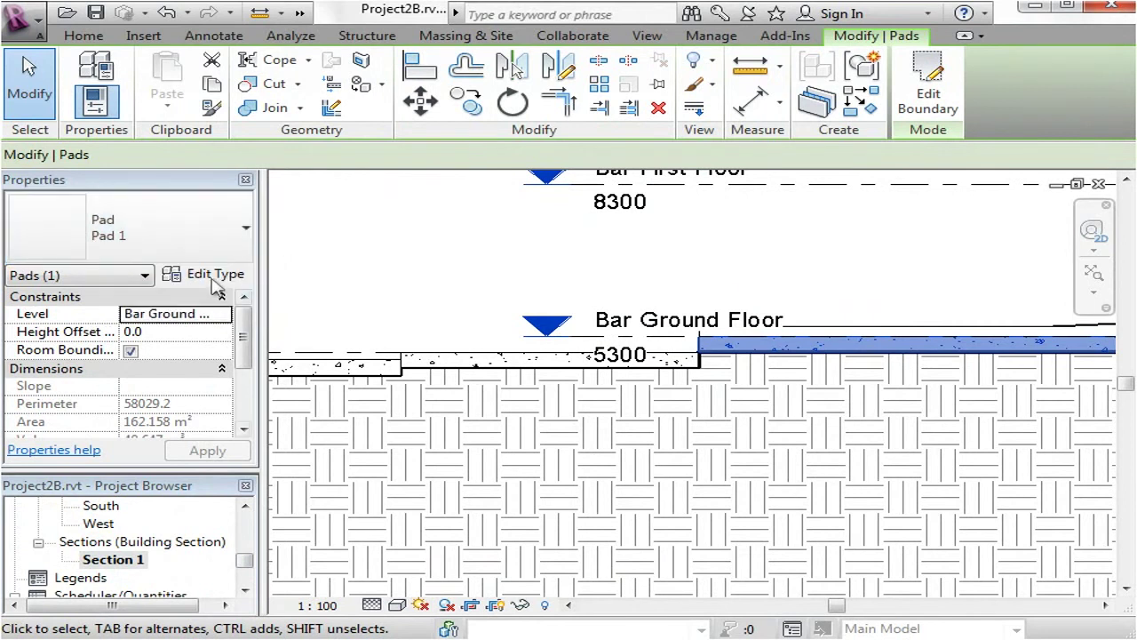
{"action": "left_click", "coordinate": [213, 279]}
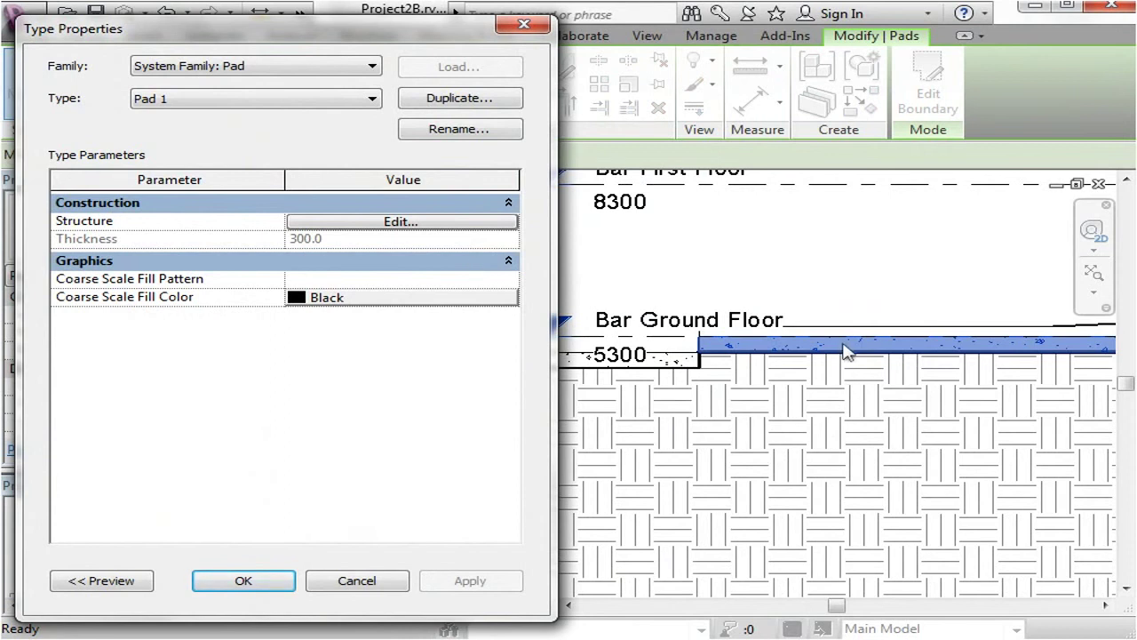
{"action": "left_click", "coordinate": [382, 579]}
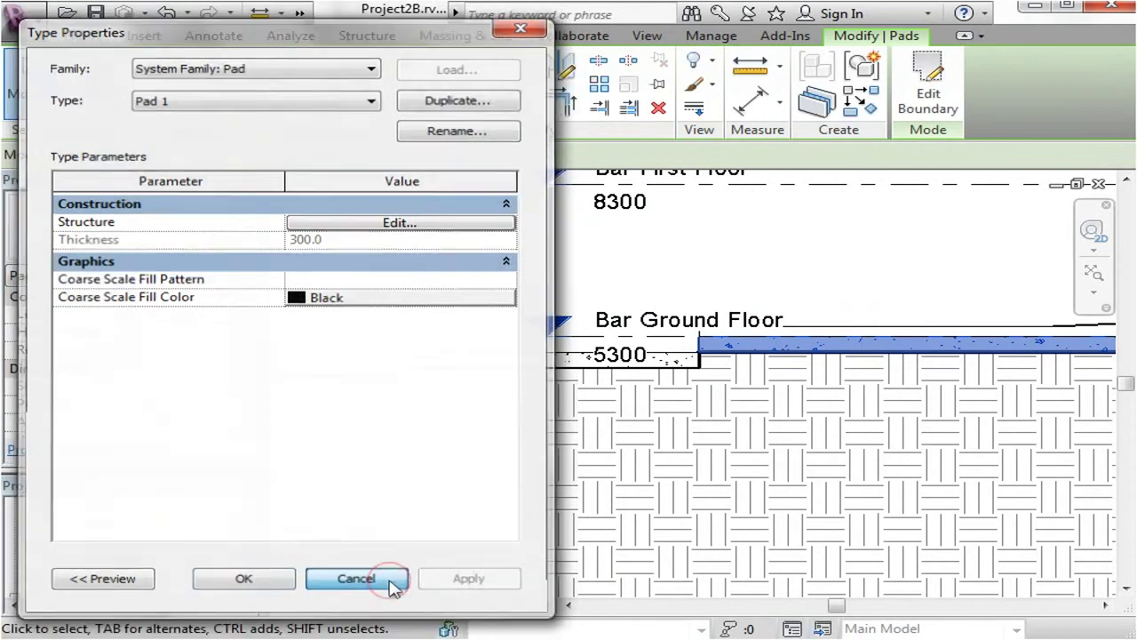
{"action": "left_click", "coordinate": [446, 324]}
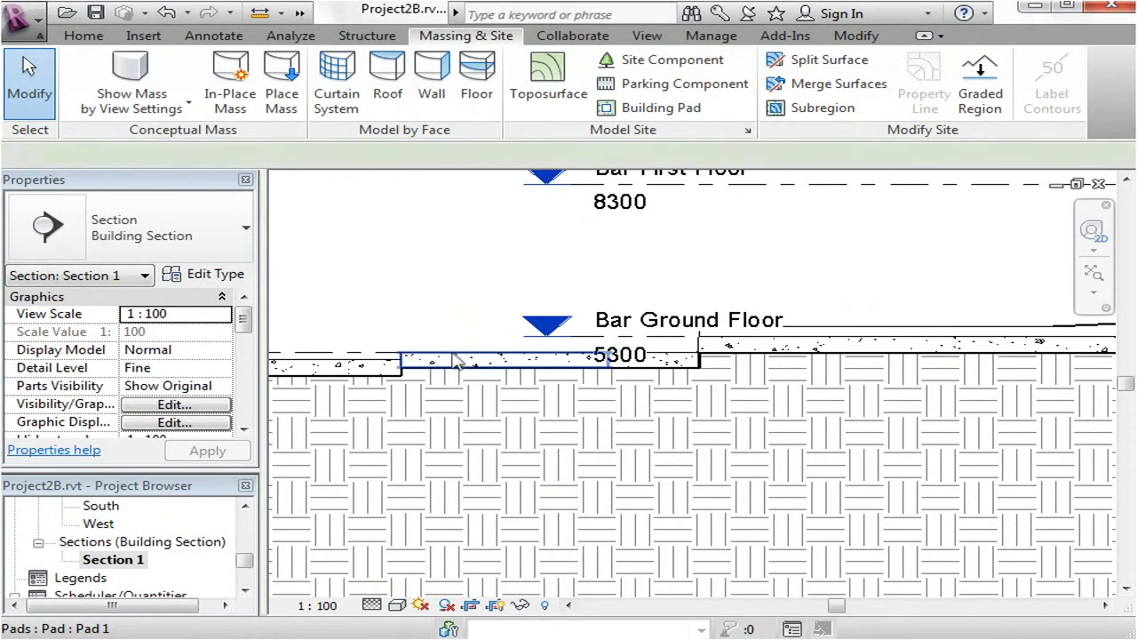
{"action": "left_click", "coordinate": [449, 359]}
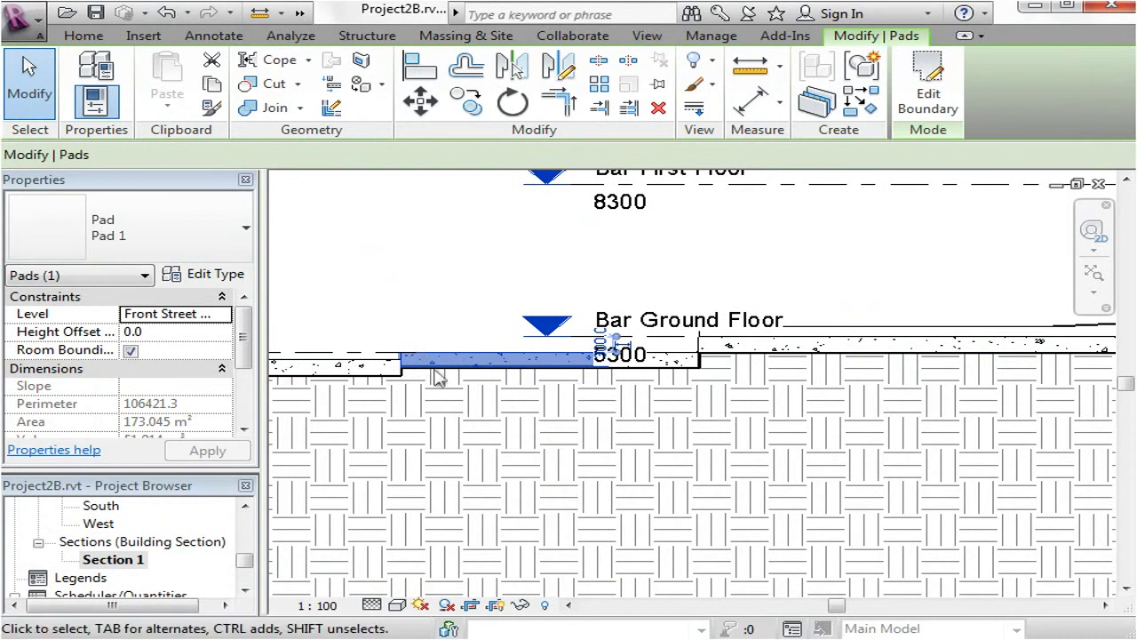
{"action": "left_click", "coordinate": [444, 314]}
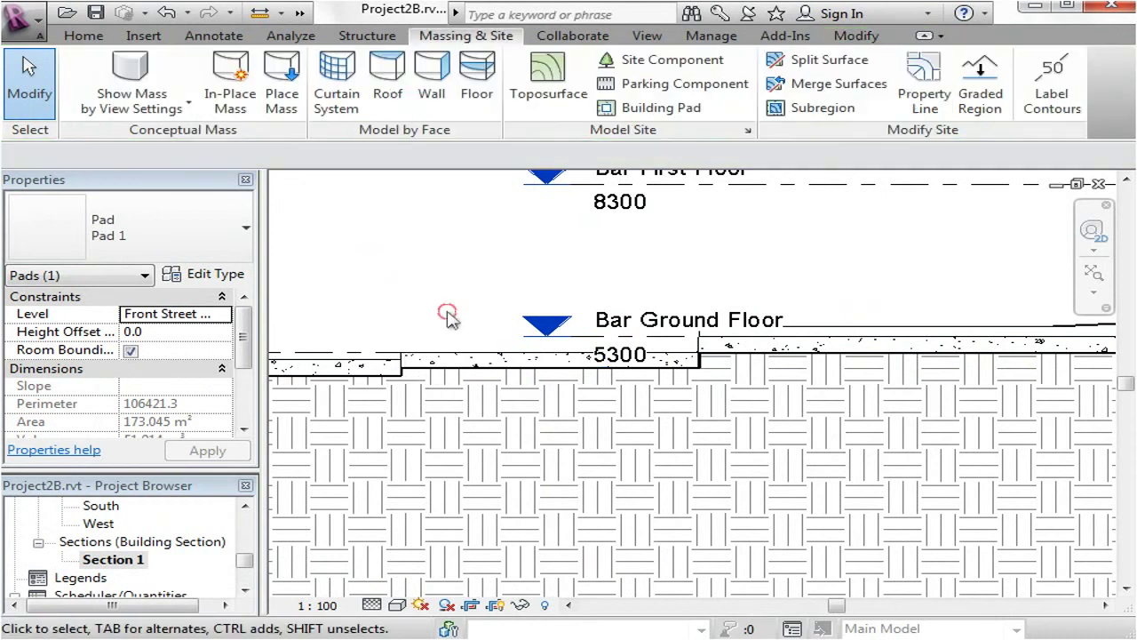
{"action": "left_click", "coordinate": [450, 361]}
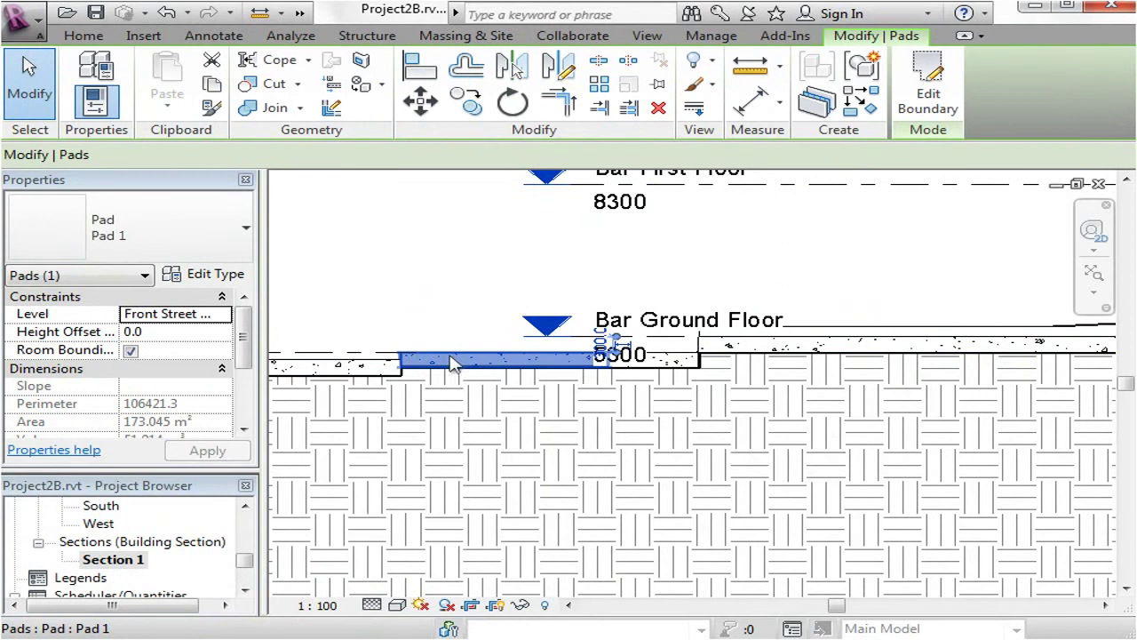
{"action": "left_click", "coordinate": [405, 295]}
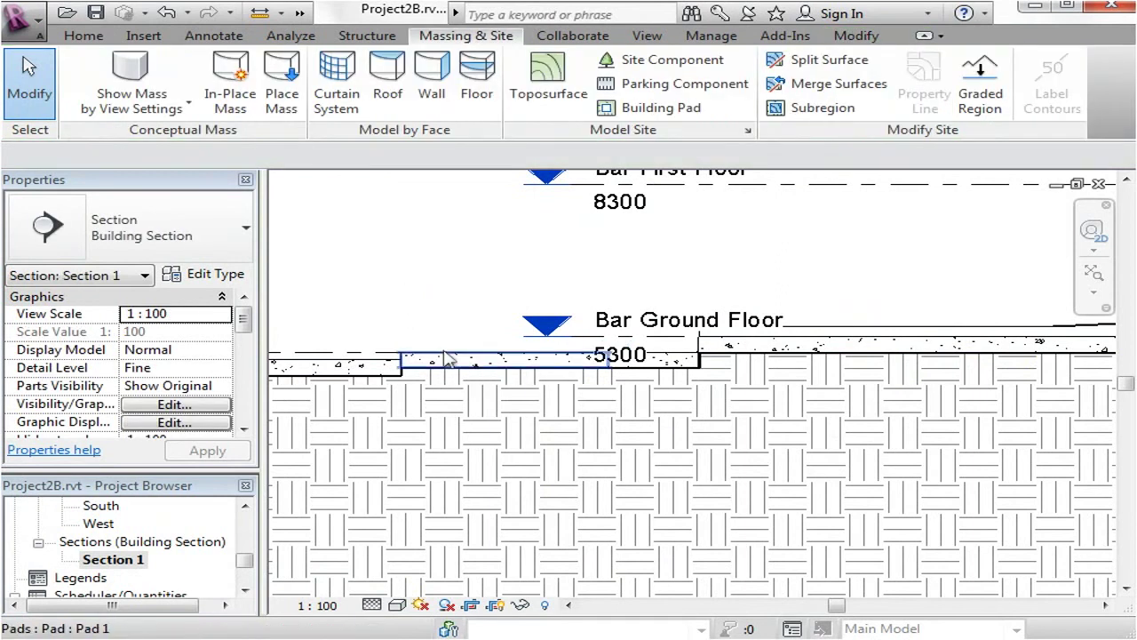
Open Type Properties for the pad under Bar Ground Floor
{"action": "left_click", "coordinate": [769, 345]}
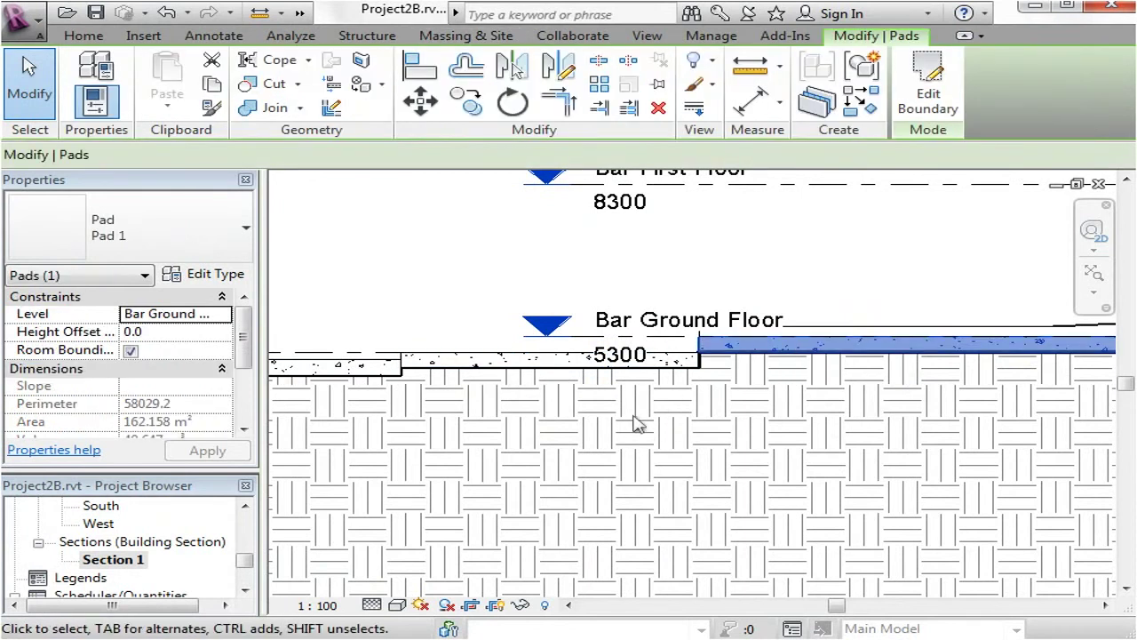
{"action": "left_click", "coordinate": [205, 274]}
{"action": "left_click_drag", "start_coordinate": [433, 36], "coordinate": [424, 40]}
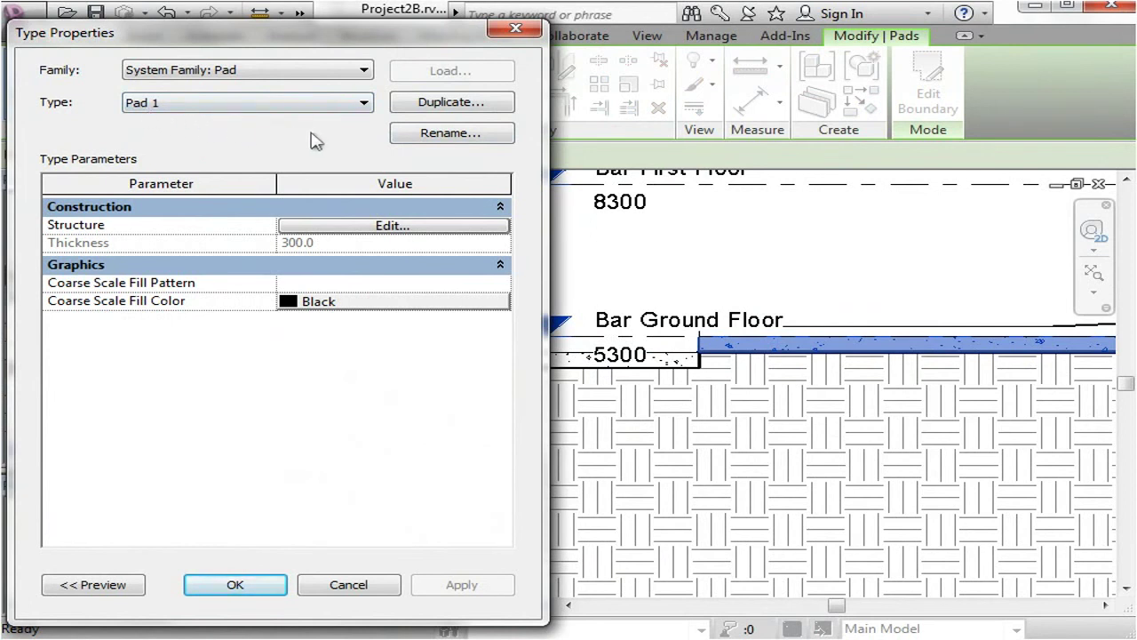
Duplicate Pad 1 as 'Ground Floor Concrete Slab' and apply it to the Bar Ground Floor pad
{"action": "left_click", "coordinate": [436, 103]}
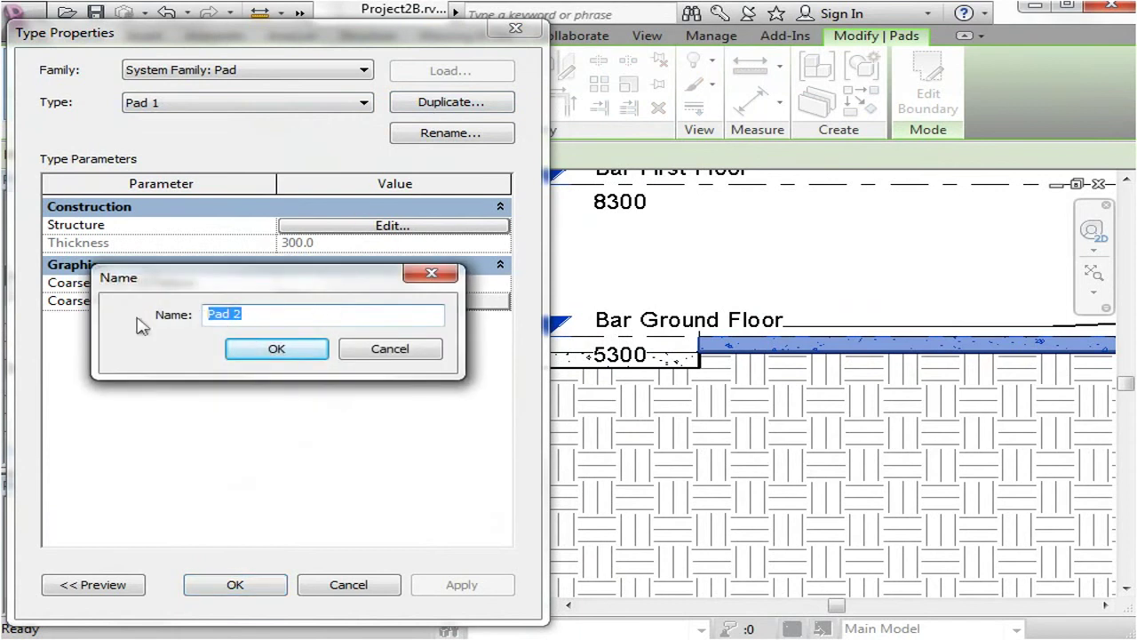
{"action": "type", "text": "Ground Floor Concrete Slab"}
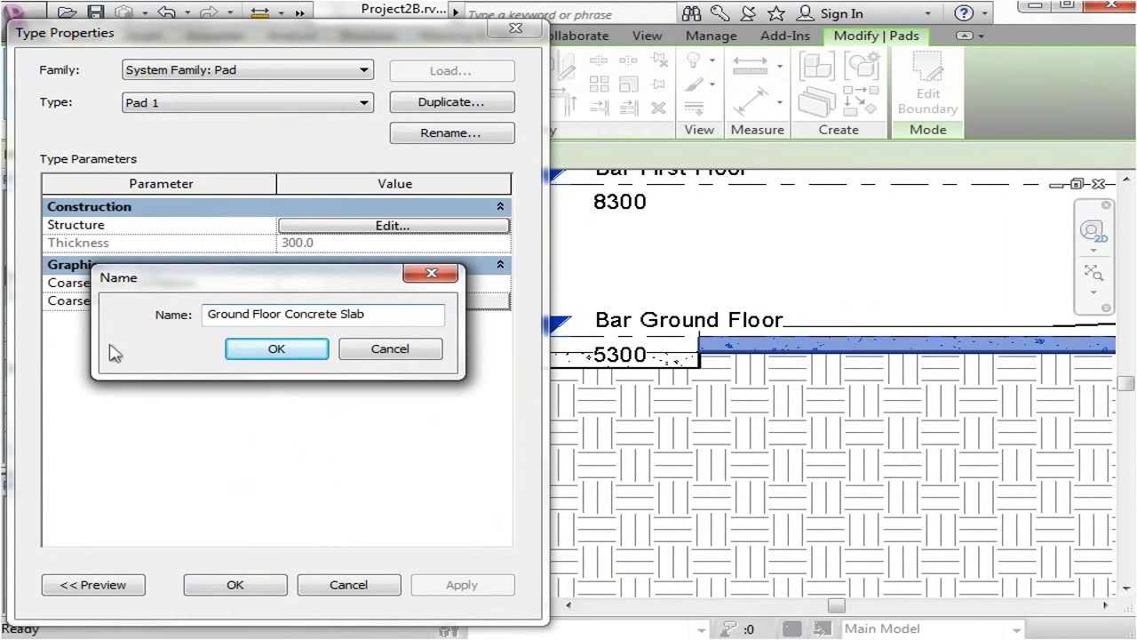
{"action": "left_click", "coordinate": [272, 349]}
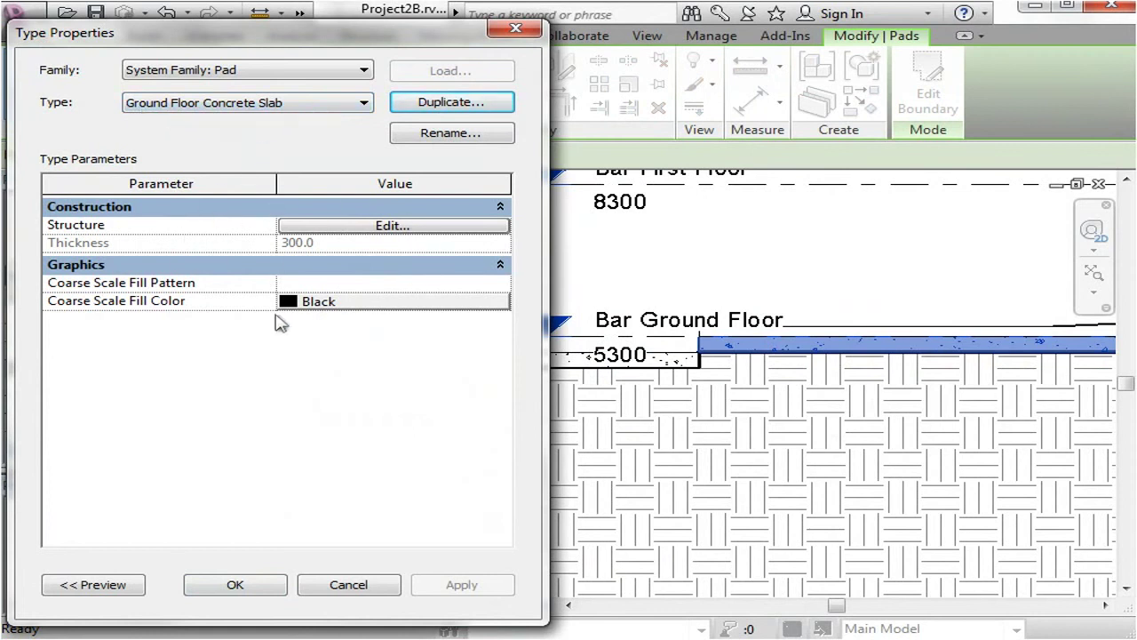
{"action": "left_click", "coordinate": [255, 588]}
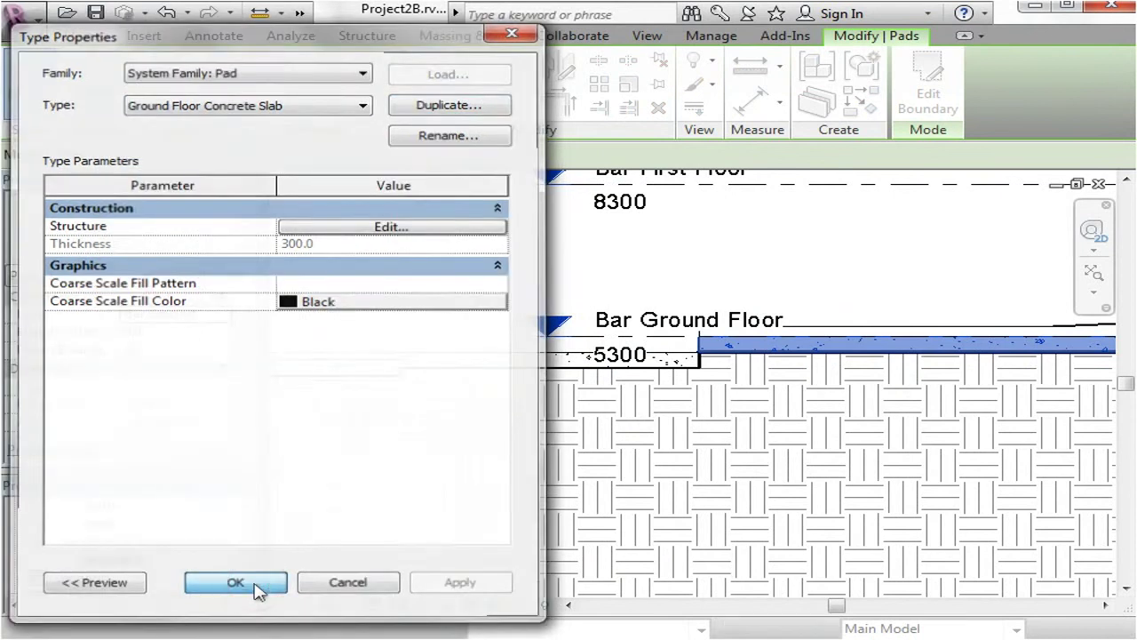
{"action": "key", "text": "Escape"}
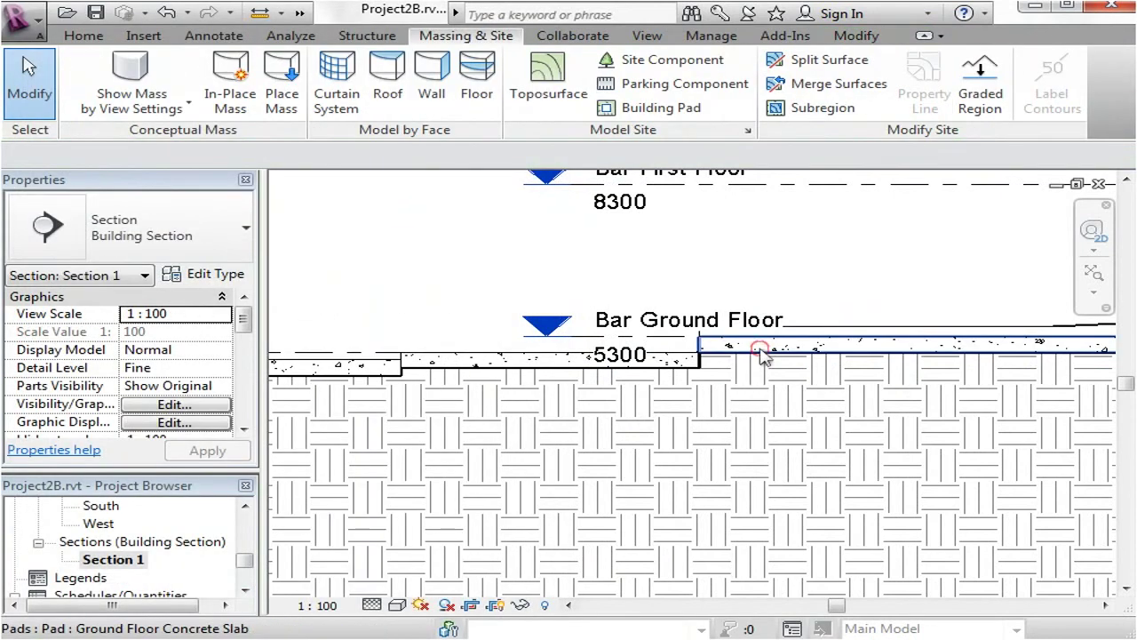
Check the ground floor pad's type, then open type settings of the street-level Pad 1
{"action": "left_click", "coordinate": [761, 348]}
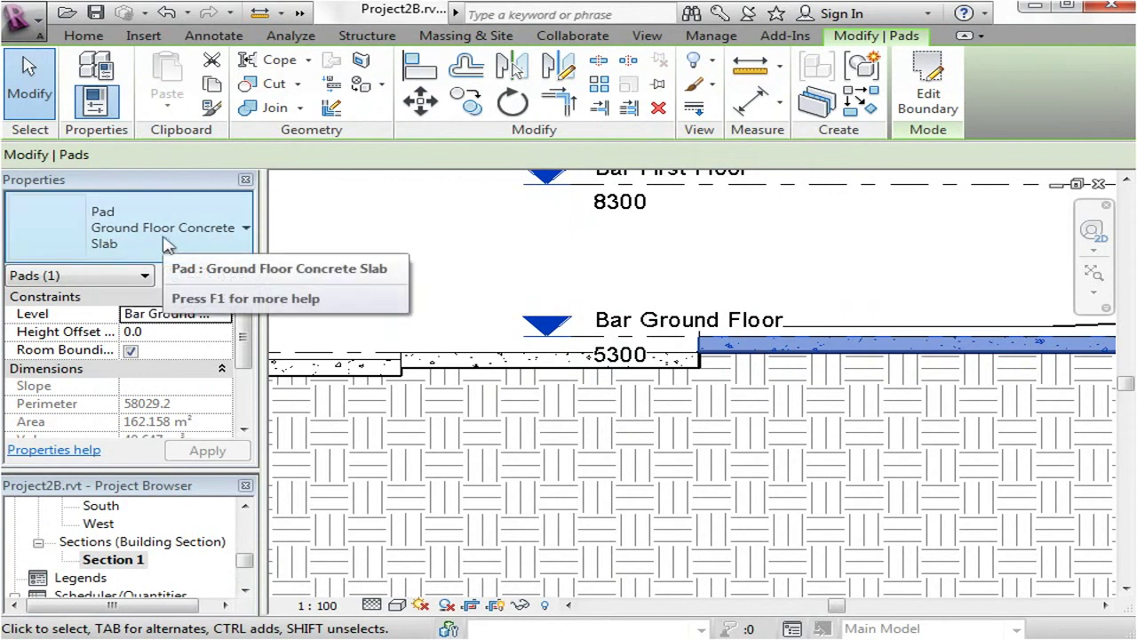
{"action": "left_click", "coordinate": [401, 246]}
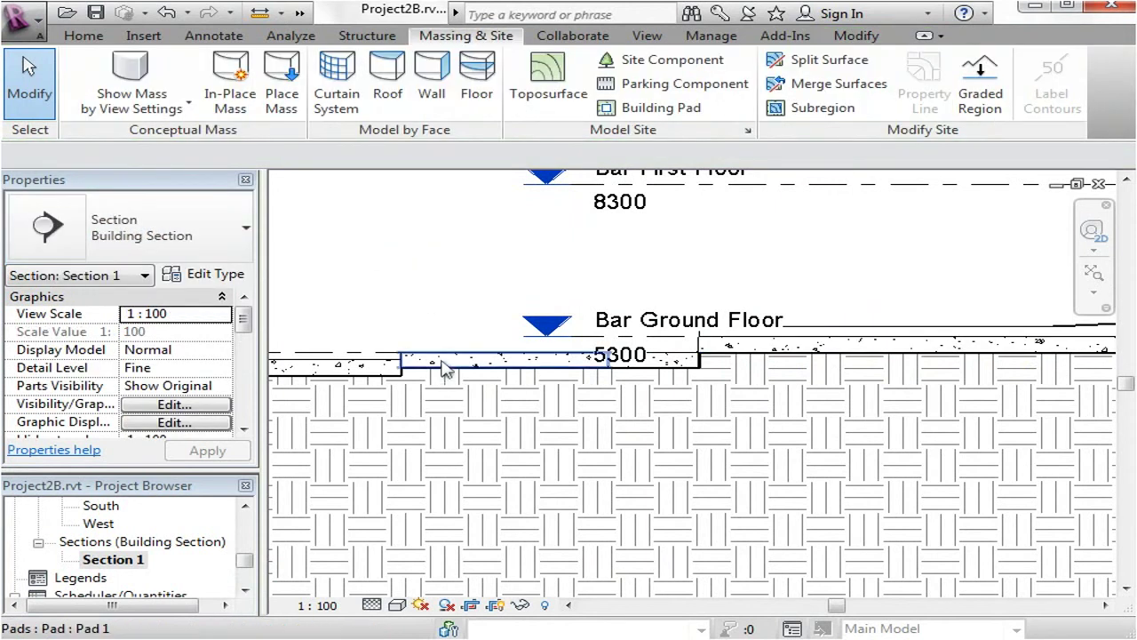
{"action": "left_click", "coordinate": [450, 362]}
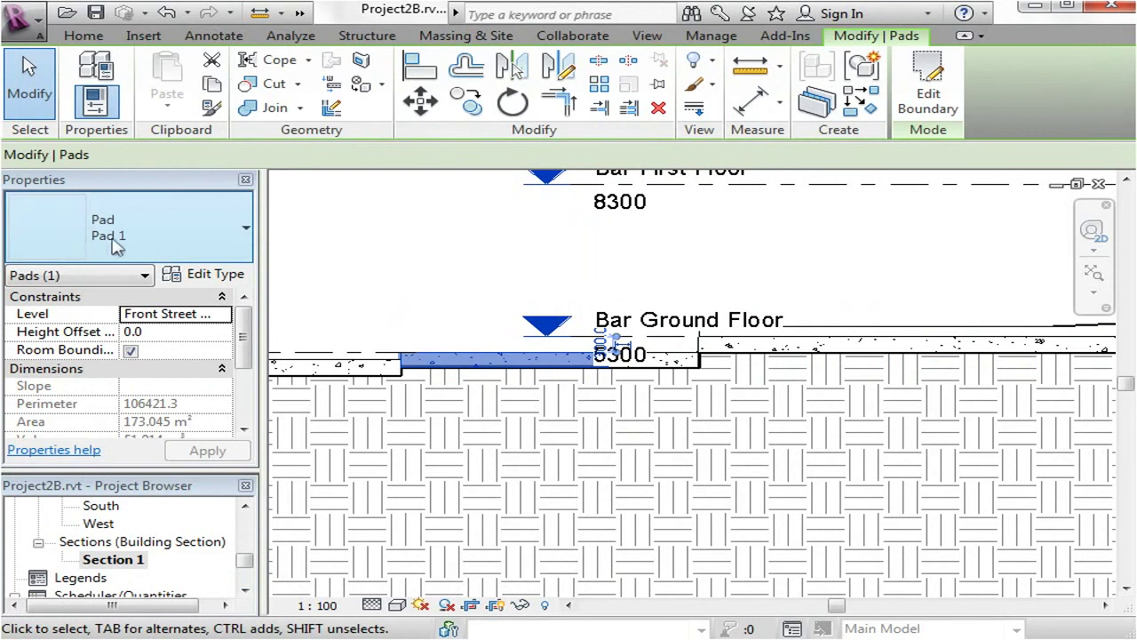
{"action": "left_click", "coordinate": [218, 275]}
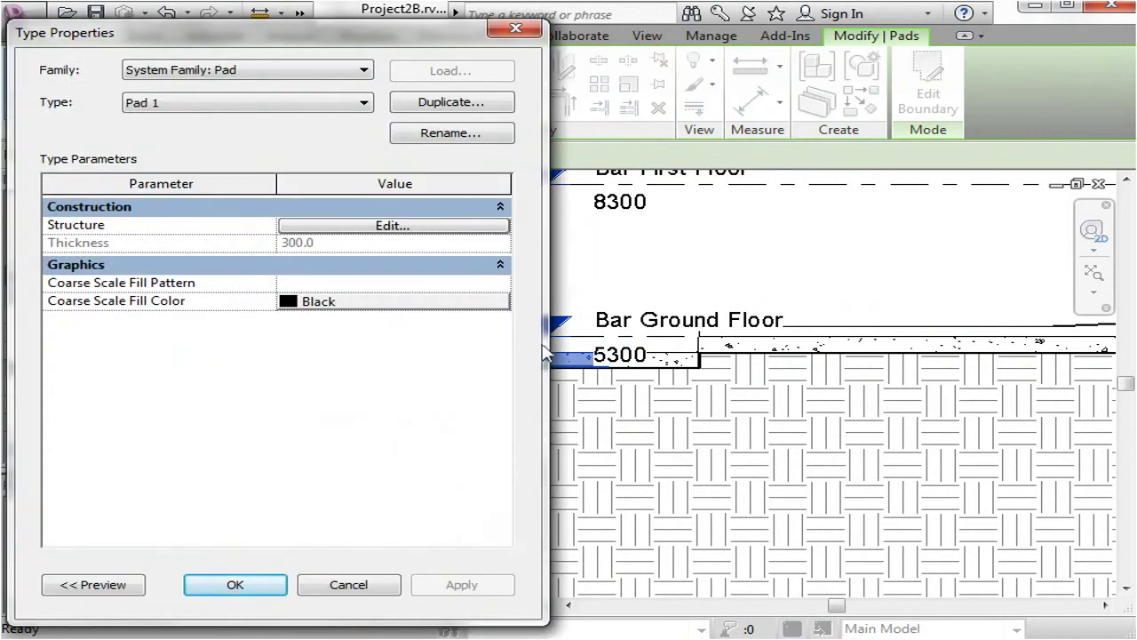
Set the Pad 1 structure layer material to a cast-in-place concrete
{"action": "left_click", "coordinate": [388, 229]}
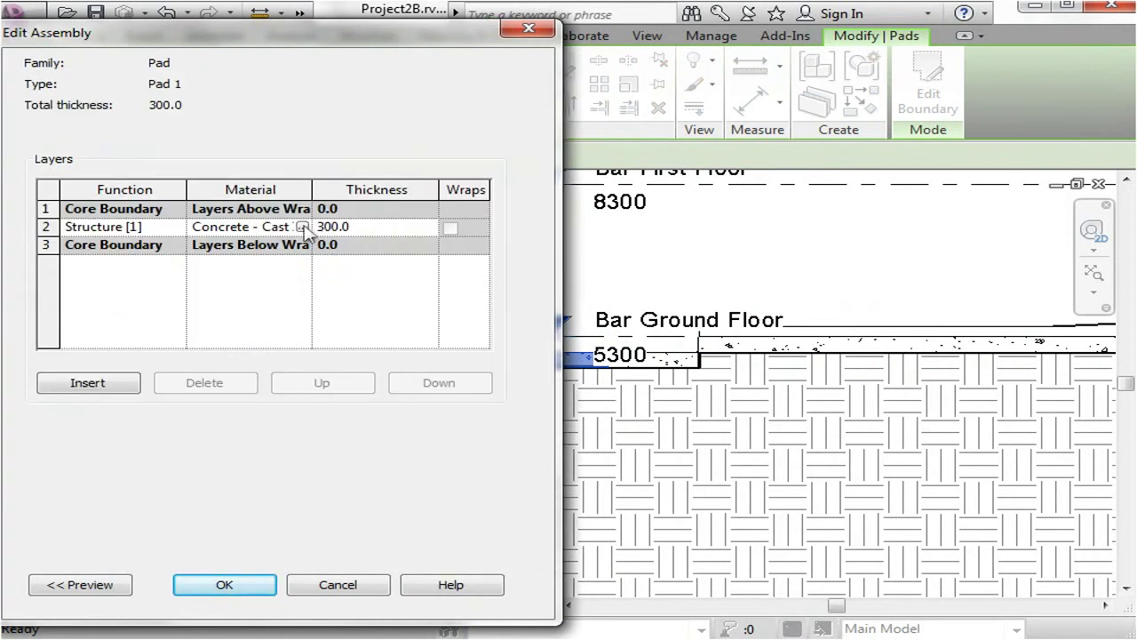
{"action": "left_click", "coordinate": [303, 227]}
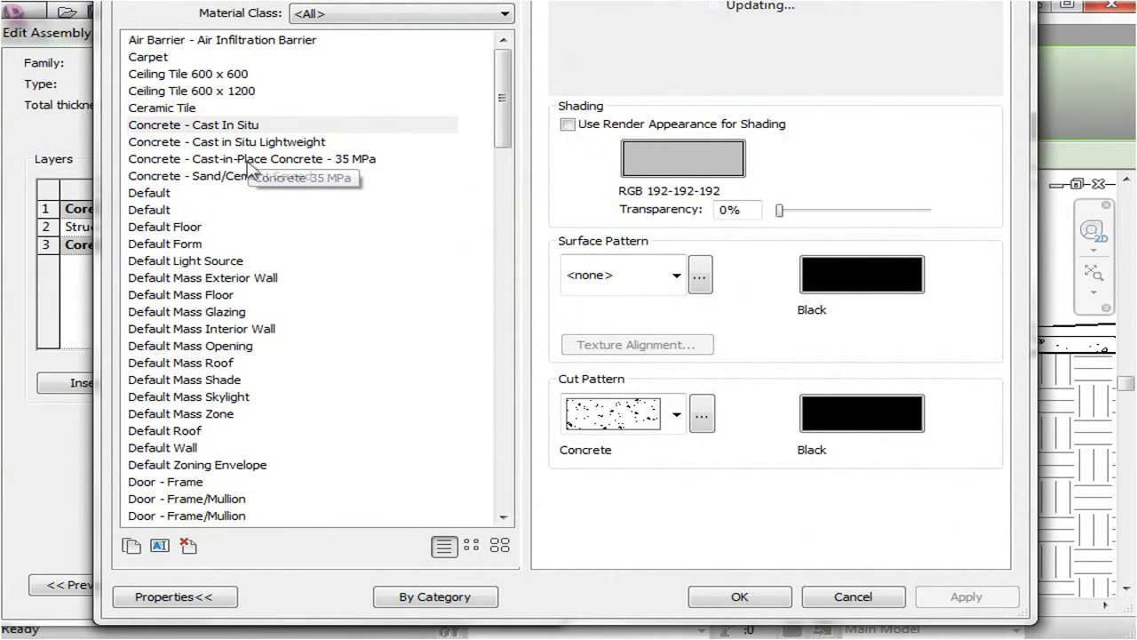
{"action": "left_click", "coordinate": [261, 160]}
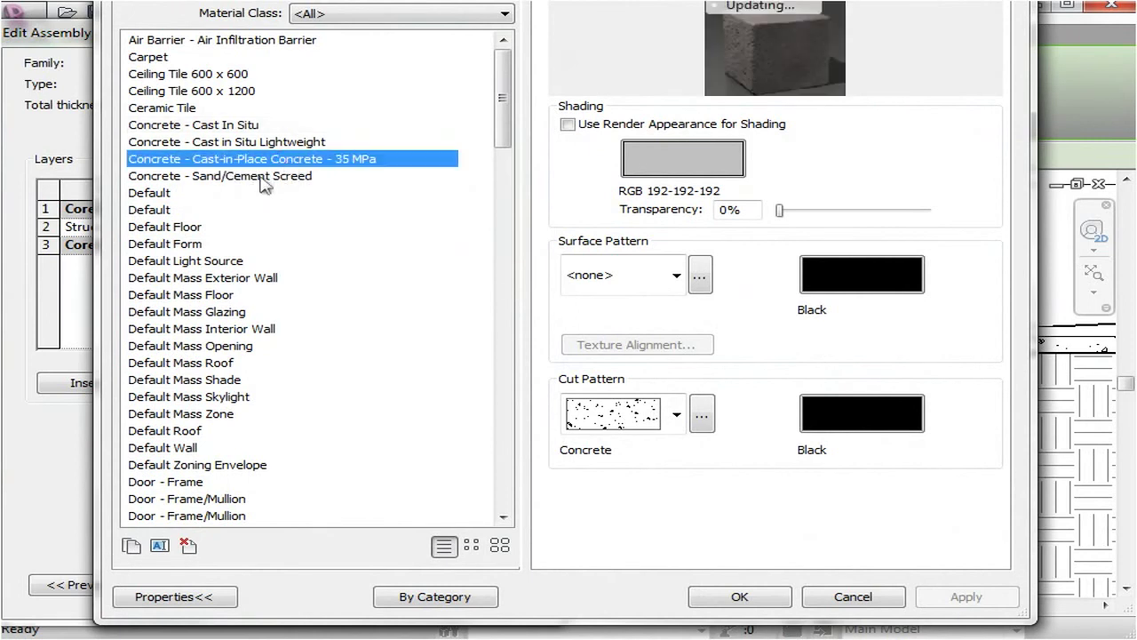
{"action": "left_click", "coordinate": [255, 143]}
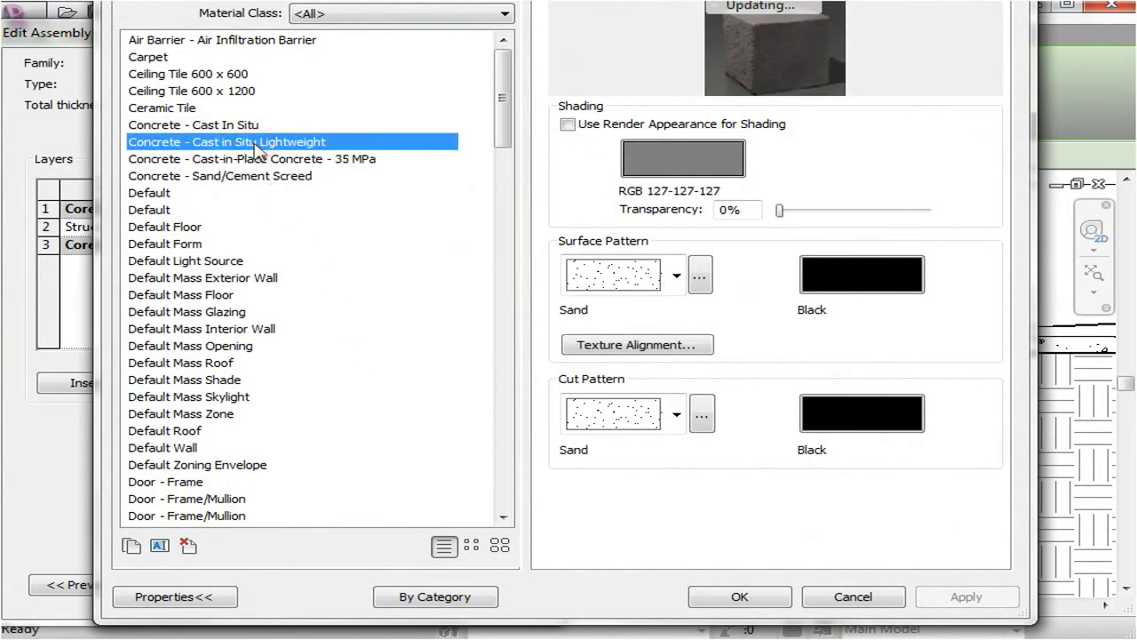
{"action": "left_click", "coordinate": [725, 596]}
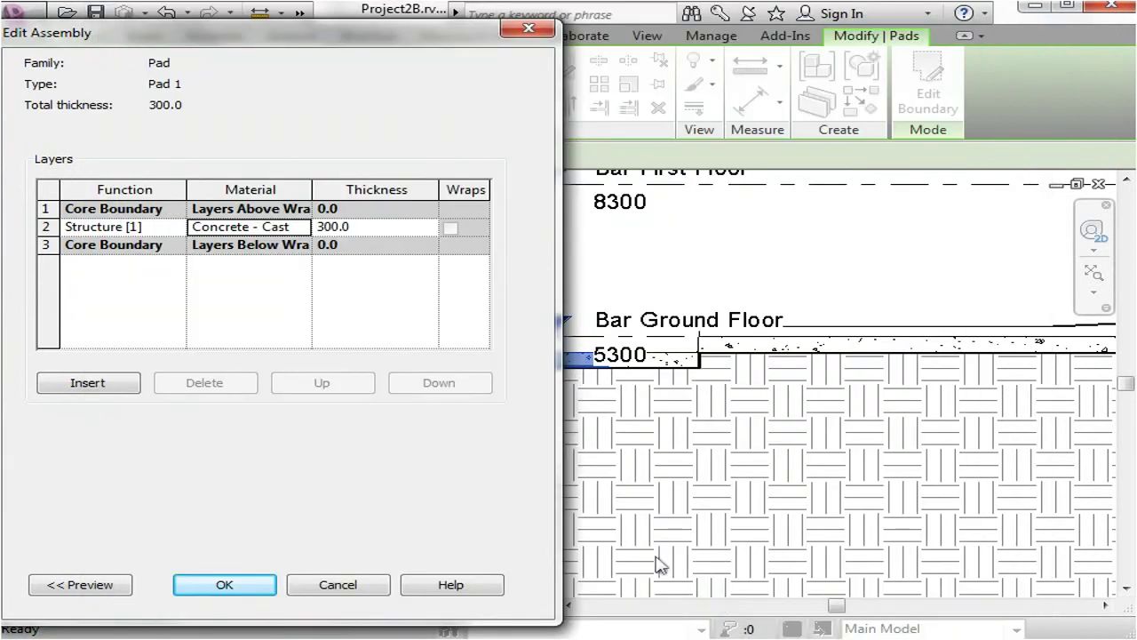
Change the Pad 1 structure layer thickness from 300 to 150 and apply the type
{"action": "left_click", "coordinate": [368, 231]}
{"action": "left_click", "coordinate": [370, 230]}
{"action": "left_click_drag", "start_coordinate": [369, 230], "coordinate": [292, 226]}
{"action": "type", "text": "150"}
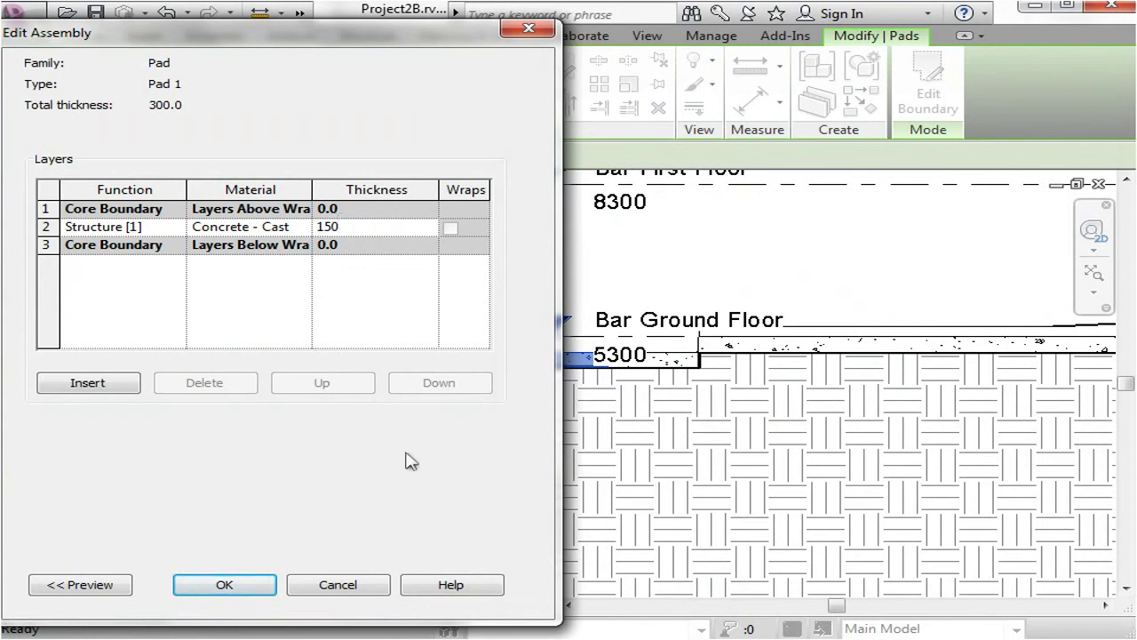
{"action": "left_click", "coordinate": [238, 587]}
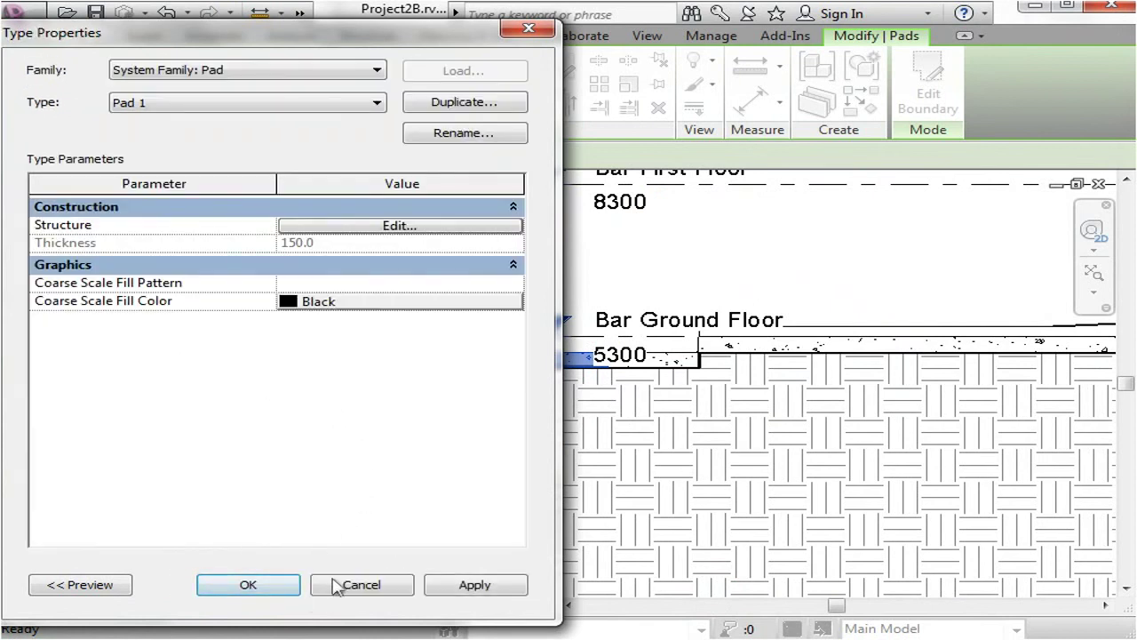
{"action": "left_click", "coordinate": [453, 585]}
{"action": "left_click", "coordinate": [269, 590]}
{"action": "left_click", "coordinate": [404, 288]}
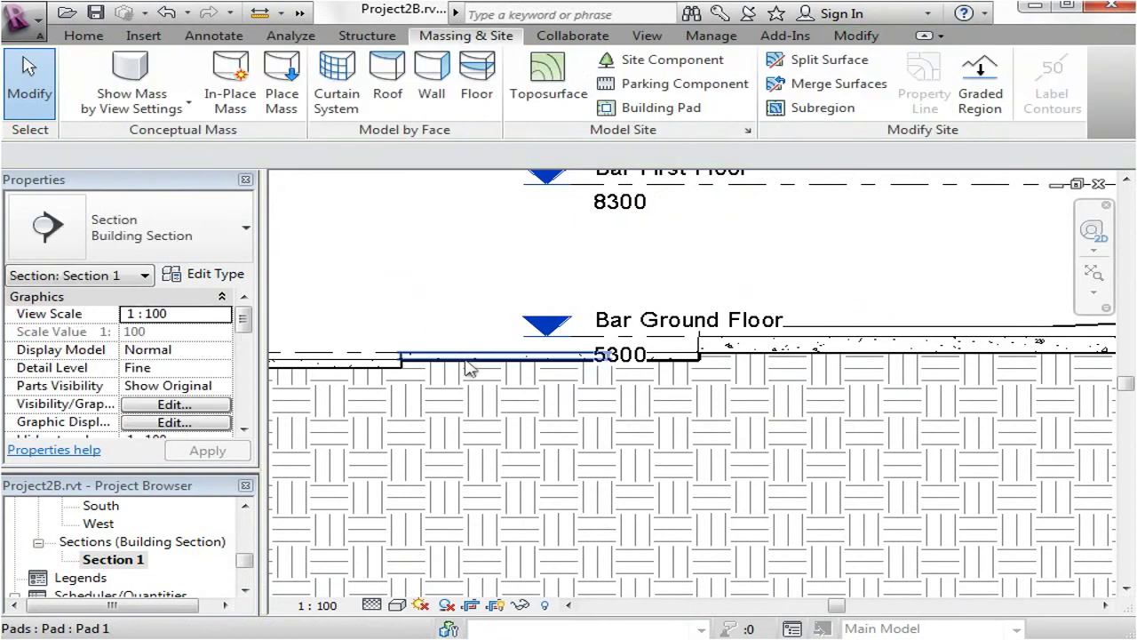
Check the Ground Floor Concrete Slab and Pad 1 in the section, and pan to Front Street Level 5000
{"action": "left_click", "coordinate": [790, 351]}
{"action": "left_click", "coordinate": [477, 294]}
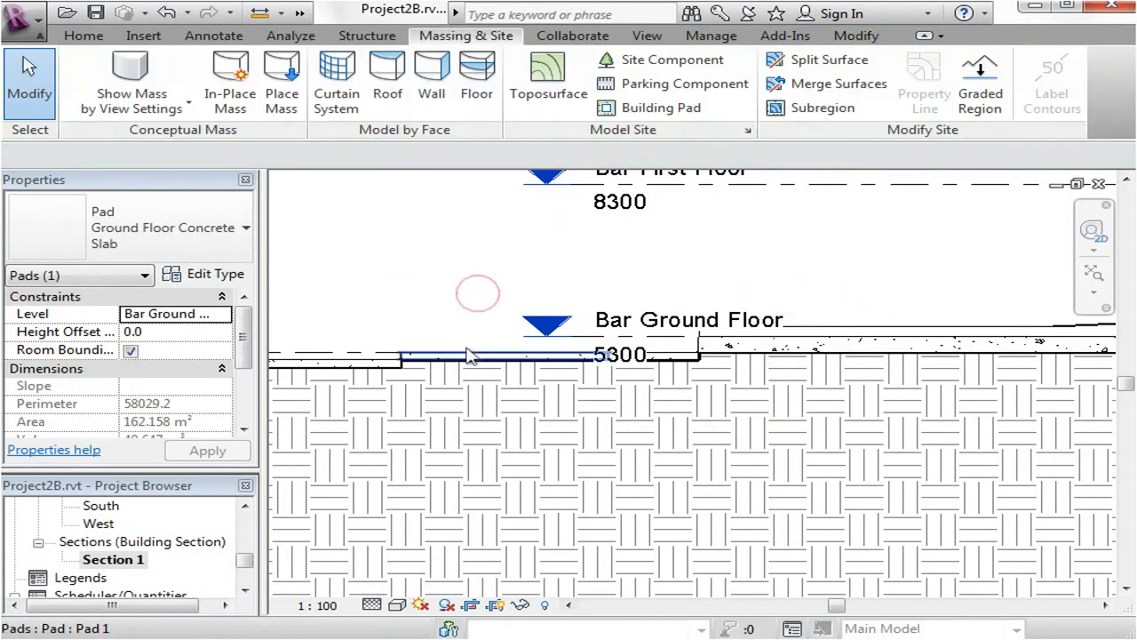
{"action": "left_click", "coordinate": [461, 338]}
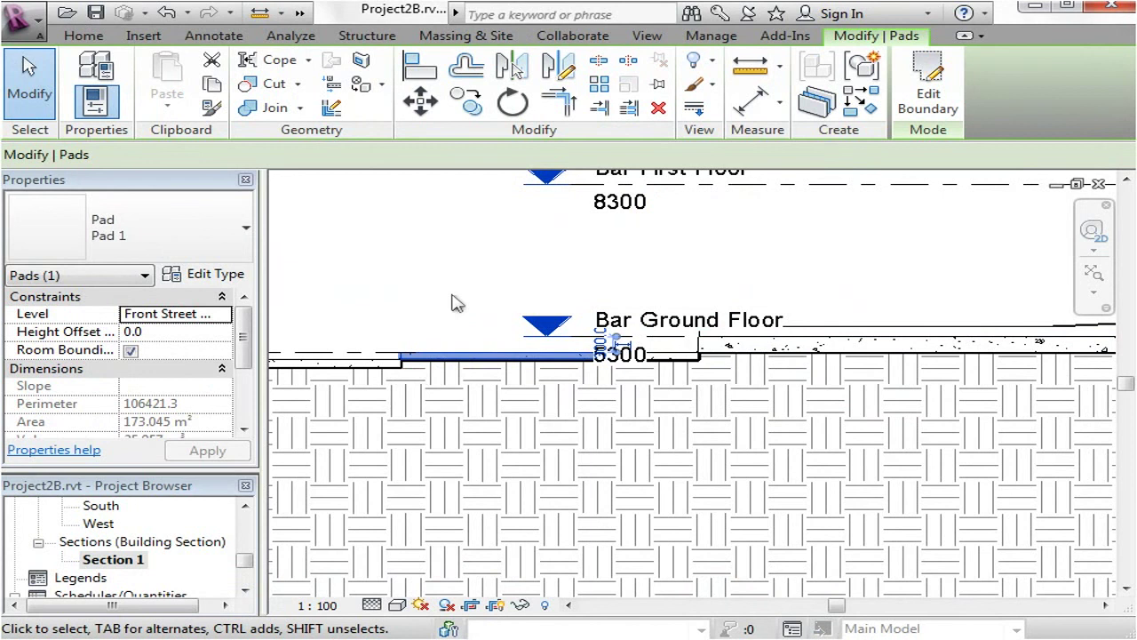
{"action": "scroll", "coordinate": [391, 289], "scroll_direction": "down", "scroll_amount": 2}
{"action": "middle_click_drag", "start_coordinate": [376, 284], "coordinate": [592, 378]}
{"action": "scroll", "coordinate": [513, 473], "scroll_direction": "up", "scroll_amount": 1}
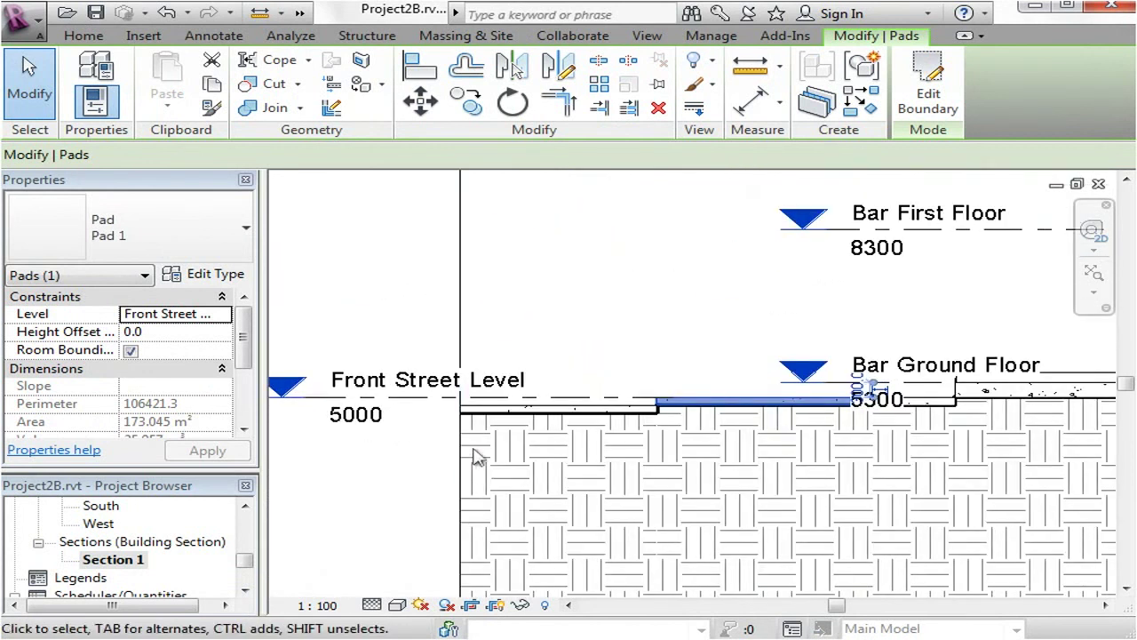
Duplicate the street pad's type as a new type named 'Street'
{"action": "left_click", "coordinate": [544, 419]}
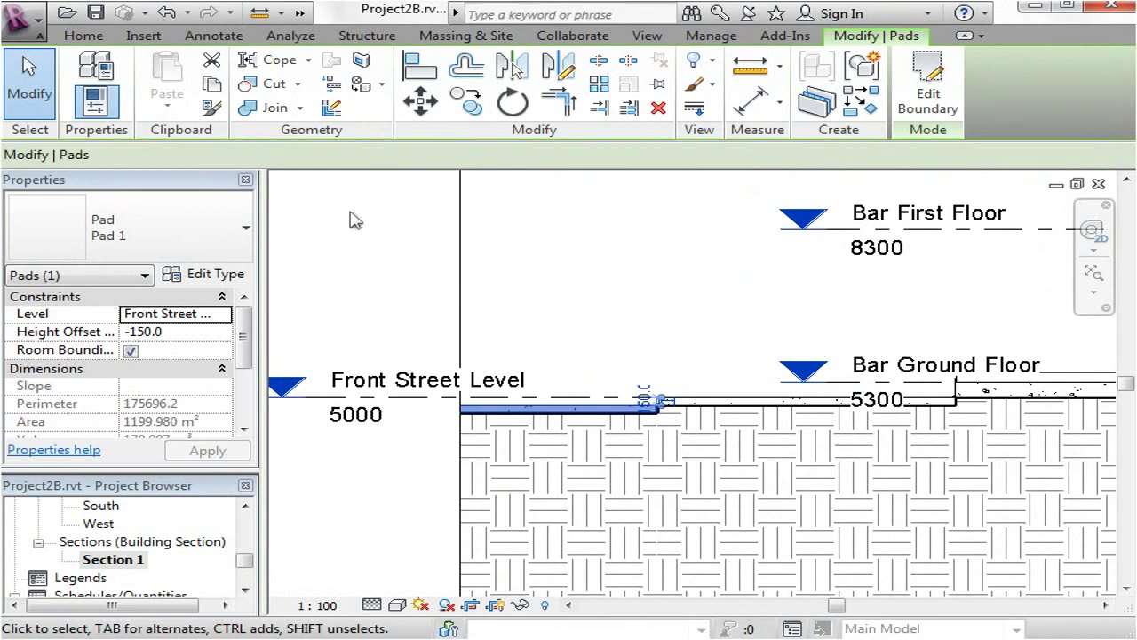
{"action": "left_click", "coordinate": [210, 274]}
{"action": "left_click", "coordinate": [453, 102]}
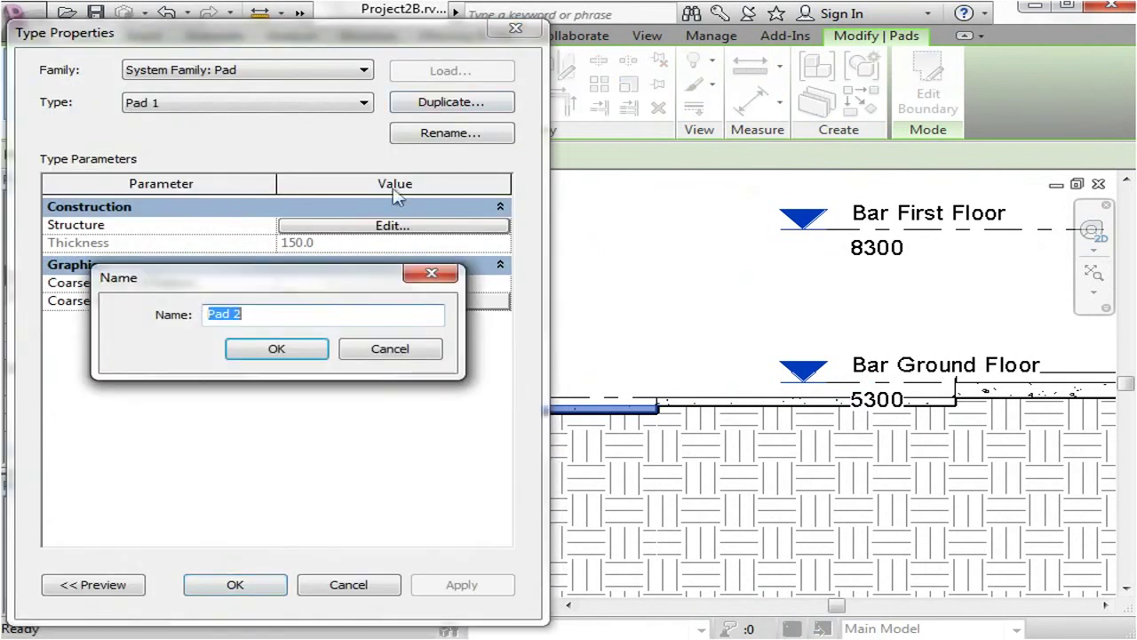
{"action": "type", "text": "S"}
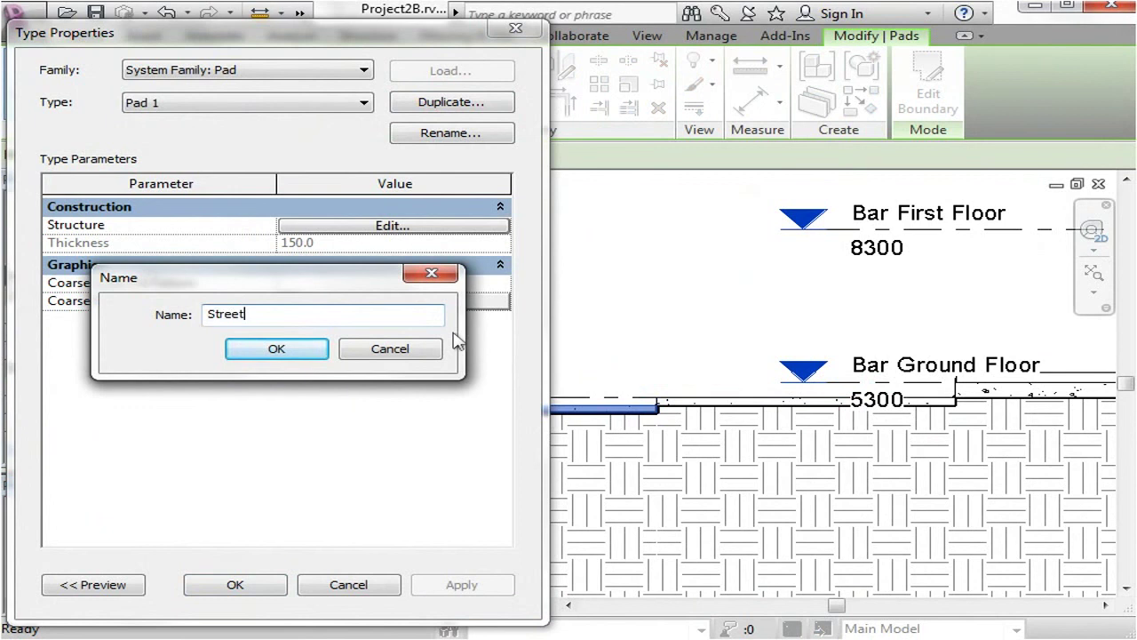
{"action": "type", "text": "treet"}
{"action": "left_click", "coordinate": [302, 348]}
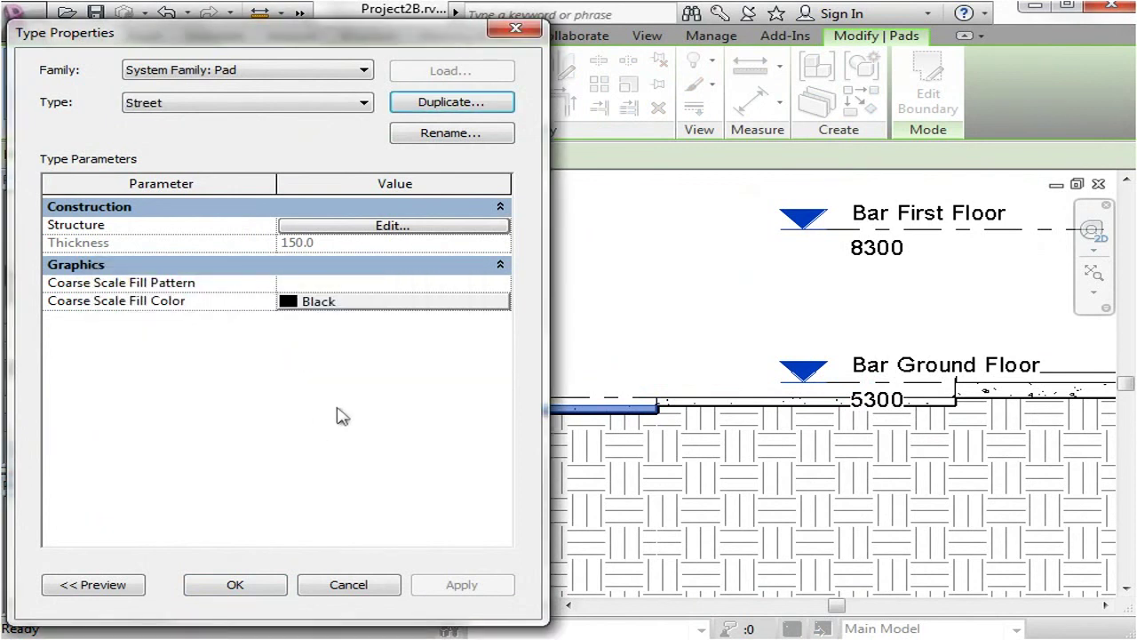
Set the Street type's structure layer material to Site - Tarmacadam
{"action": "left_click", "coordinate": [405, 234]}
{"action": "left_click", "coordinate": [293, 227]}
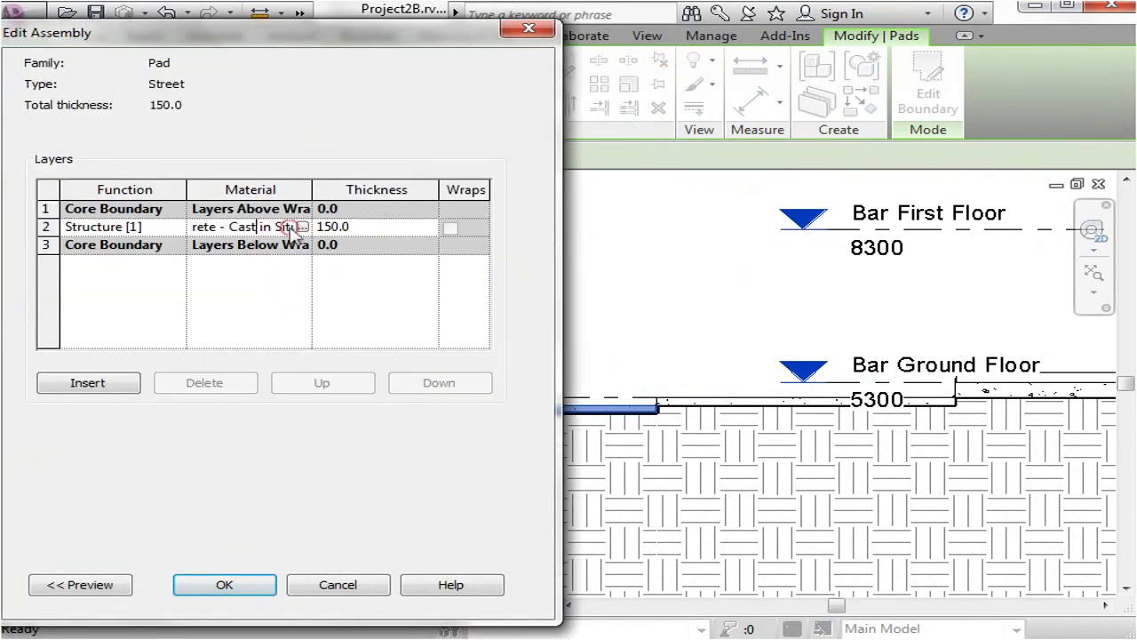
{"action": "left_click", "coordinate": [303, 228]}
{"action": "left_click_drag", "start_coordinate": [511, 69], "coordinate": [522, 373]}
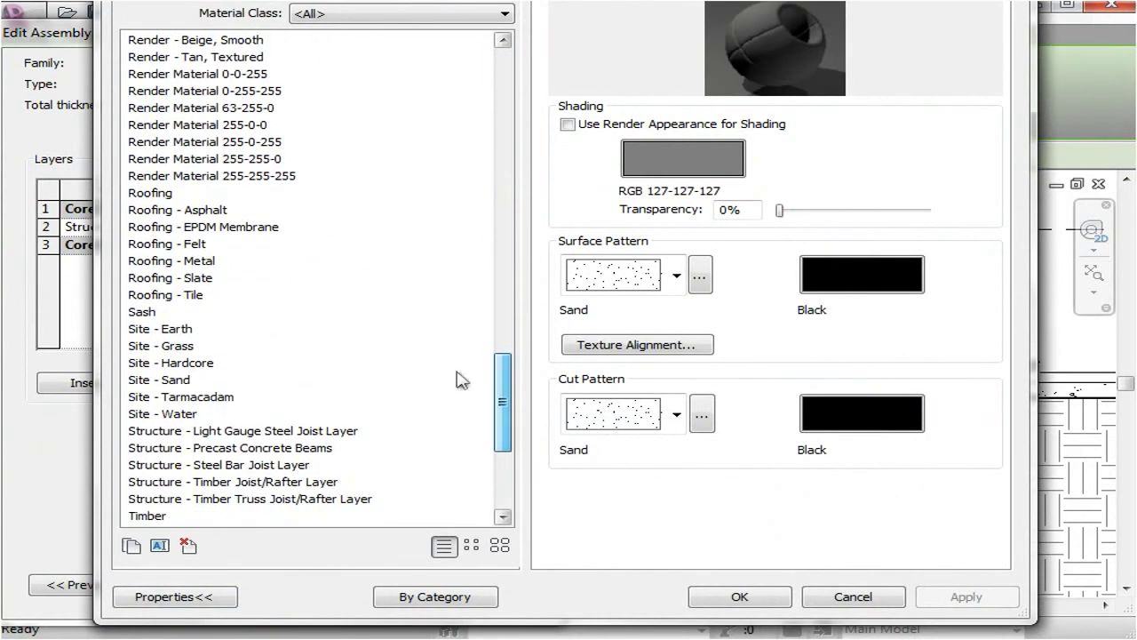
{"action": "left_click", "coordinate": [194, 397]}
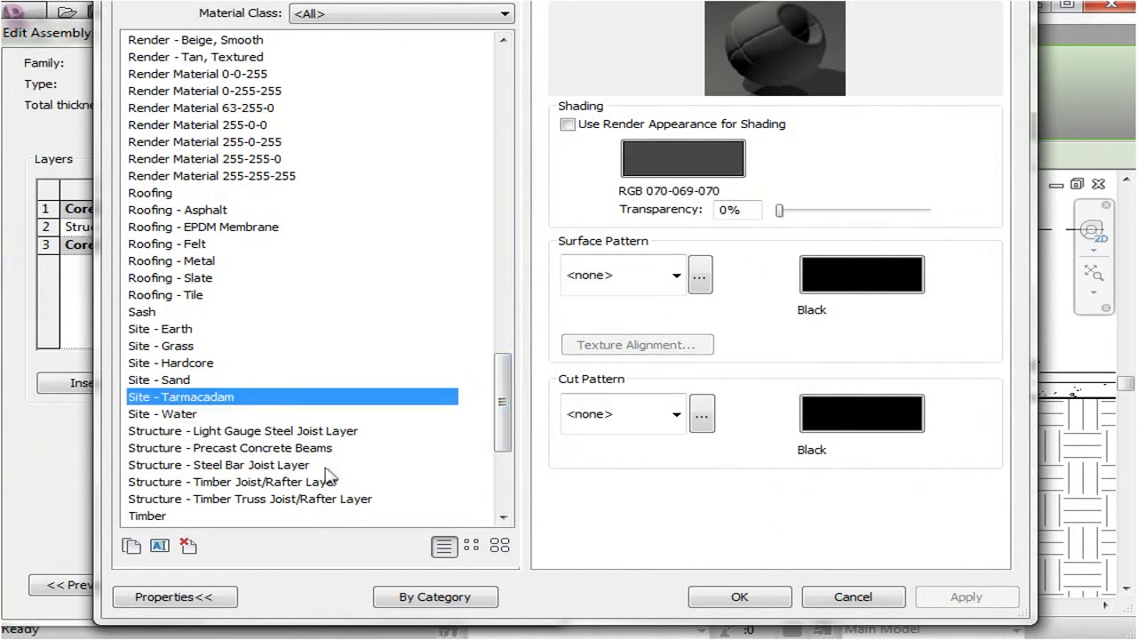
{"action": "left_click", "coordinate": [740, 597]}
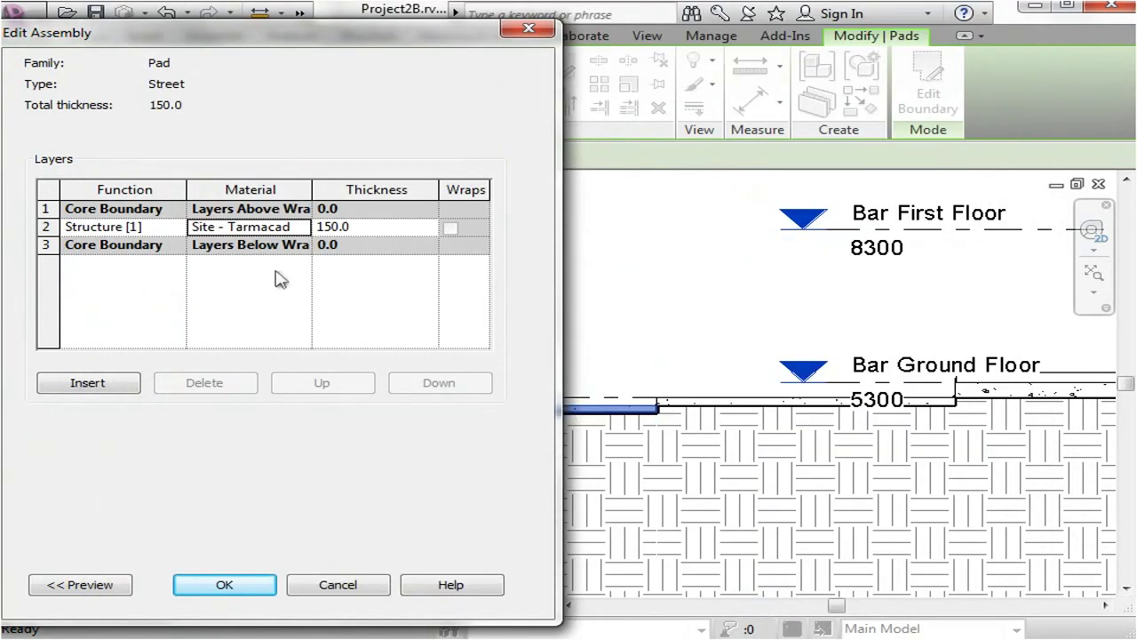
Make the Street structure layer 200 thick and close the type settings
{"action": "left_click", "coordinate": [383, 227]}
{"action": "type", "text": "200"}
{"action": "left_click", "coordinate": [240, 583]}
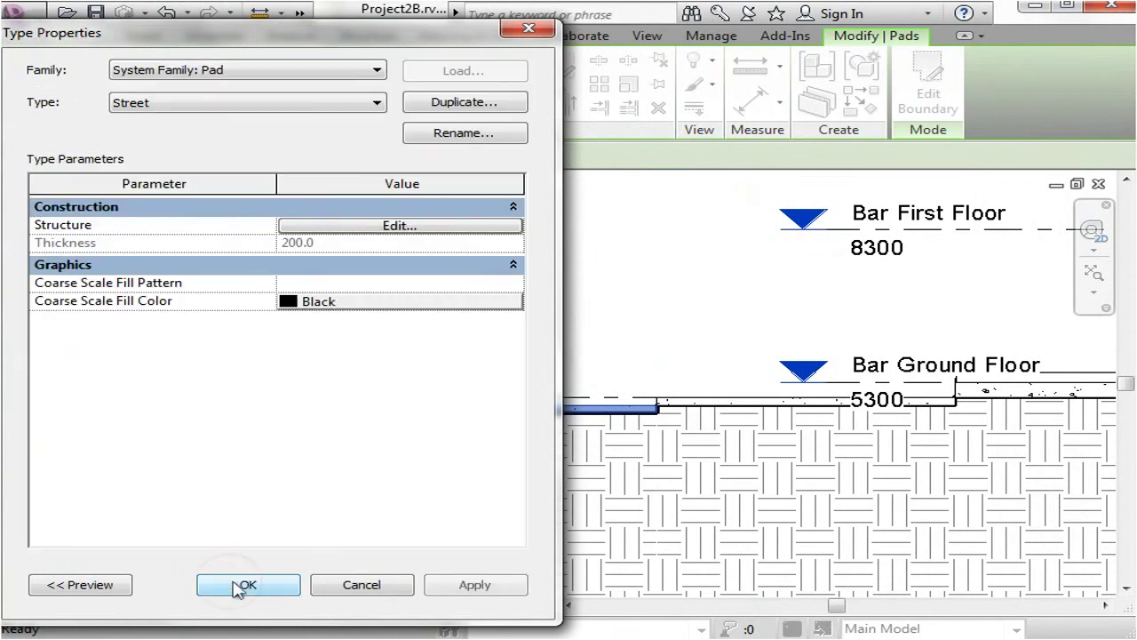
{"action": "left_click", "coordinate": [267, 589]}
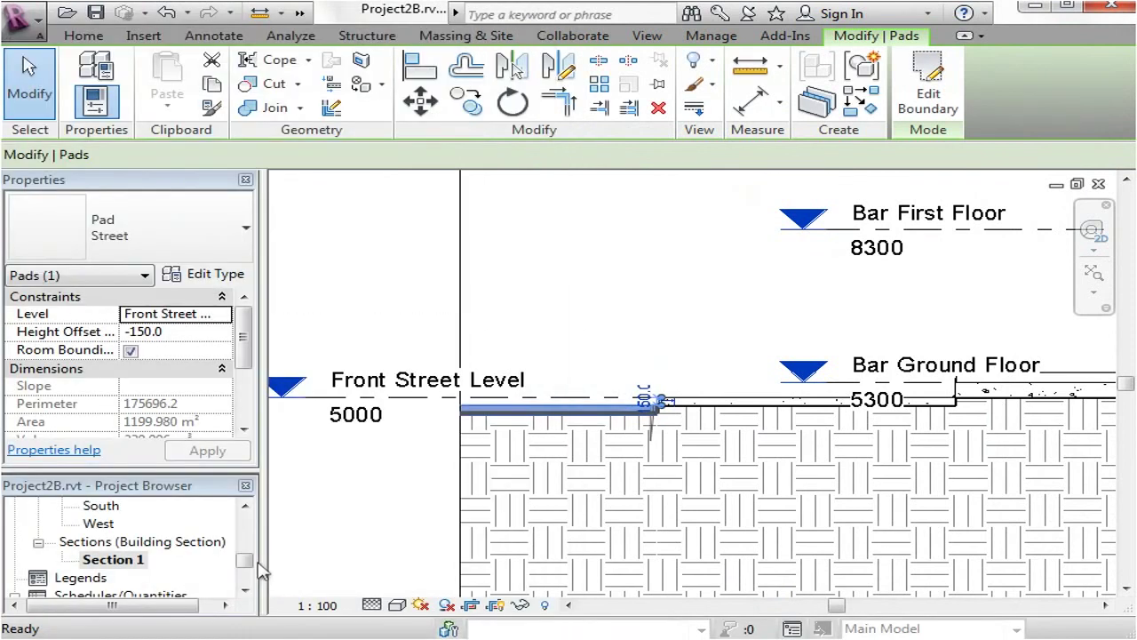
Deselect the street pad and zoom out of Section 1
{"action": "left_click", "coordinate": [342, 292]}
{"action": "scroll", "coordinate": [335, 298], "scroll_direction": "down", "scroll_amount": 5}
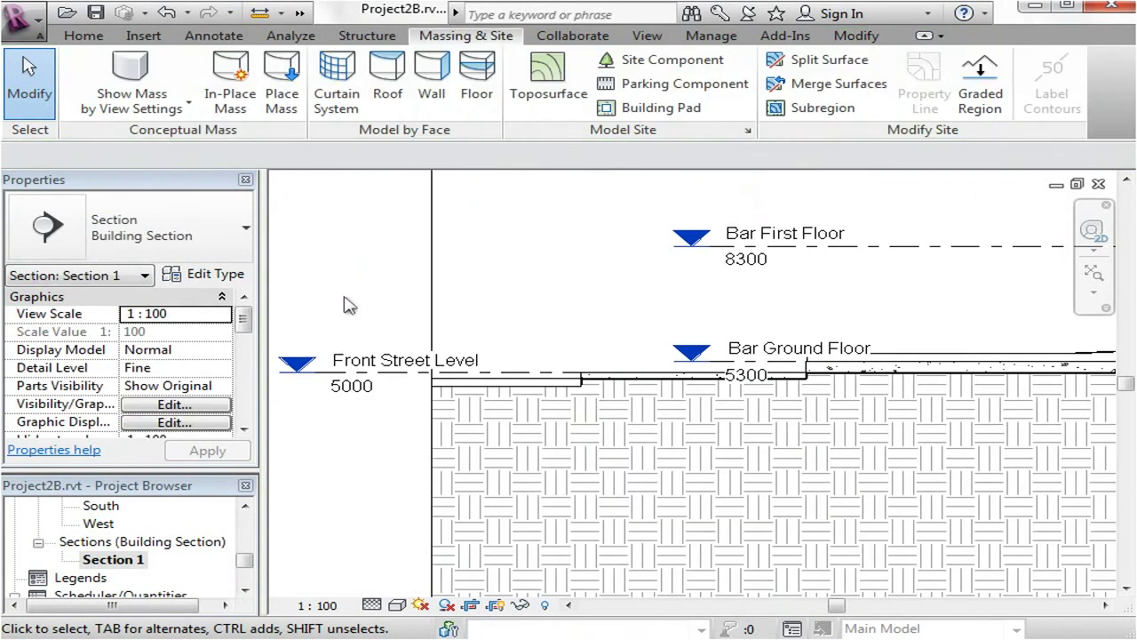
{"action": "middle_click_drag", "start_coordinate": [838, 378], "coordinate": [752, 437]}
{"action": "left_click_drag", "start_coordinate": [240, 561], "coordinate": [249, 552]}
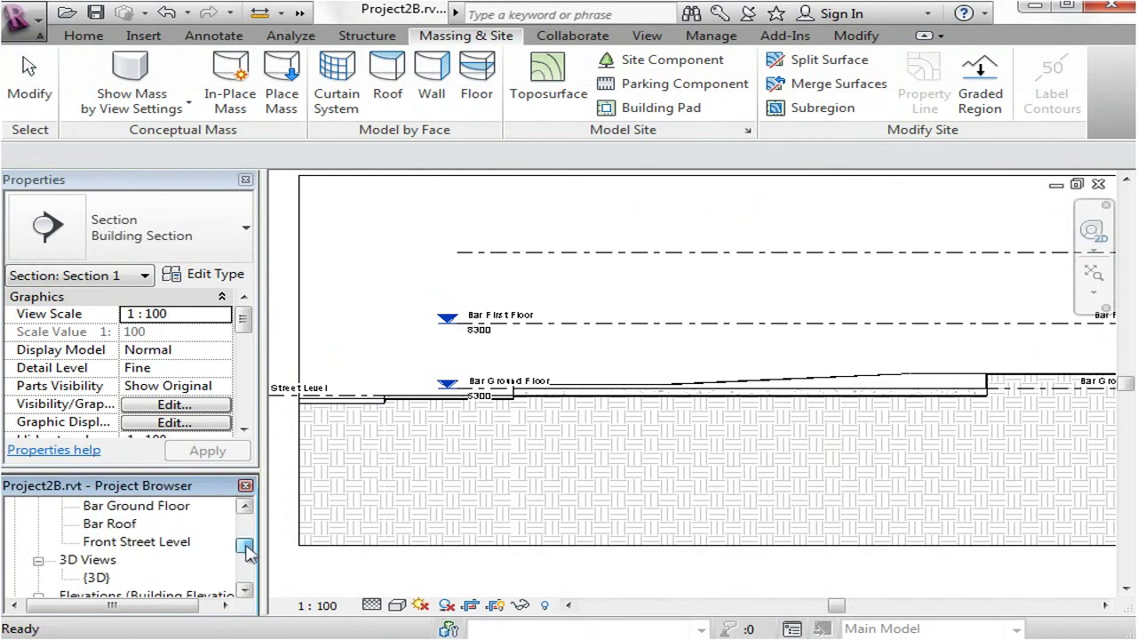
Open the default {3D} view and inspect the tarmac street beside the concrete pads
{"action": "double_click", "coordinate": [98, 578]}
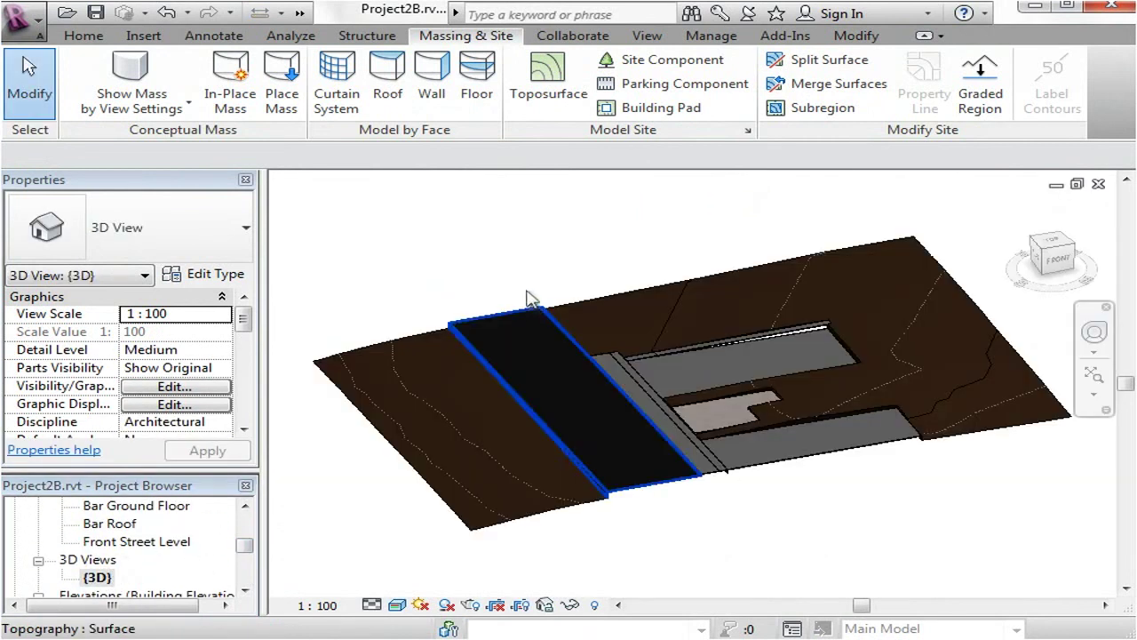
{"action": "scroll", "coordinate": [744, 521], "scroll_direction": "up", "scroll_amount": 3}
{"action": "middle_click_drag", "start_coordinate": [893, 514], "coordinate": [830, 528]}
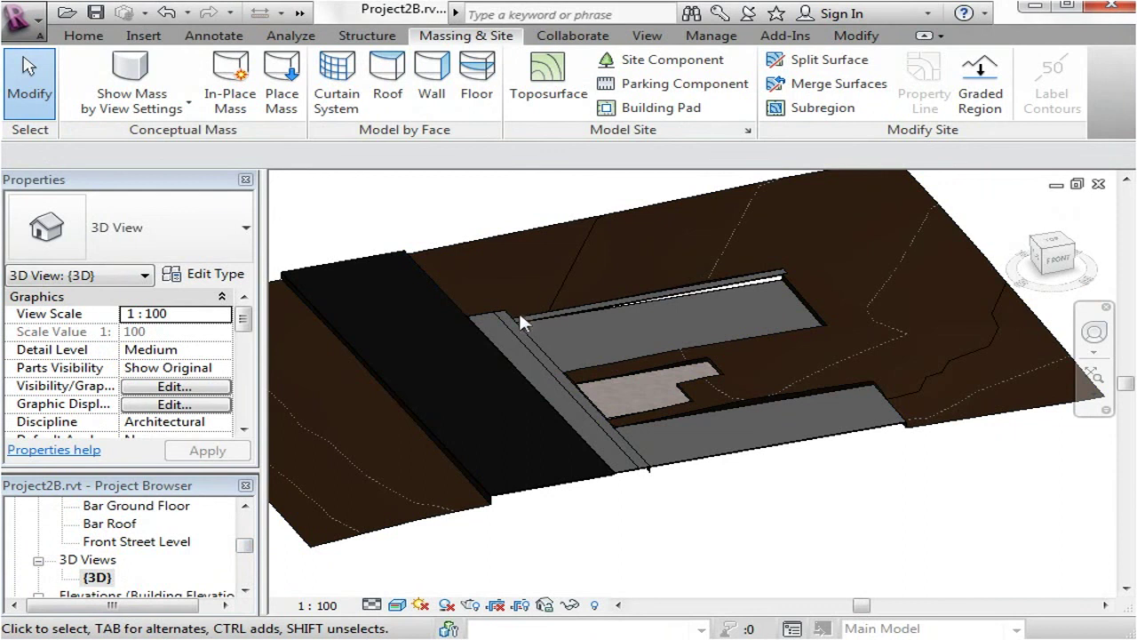
{"action": "scroll", "coordinate": [587, 432], "scroll_direction": "down", "scroll_amount": 1}
{"action": "middle_click_drag", "start_coordinate": [827, 540], "coordinate": [879, 524]}
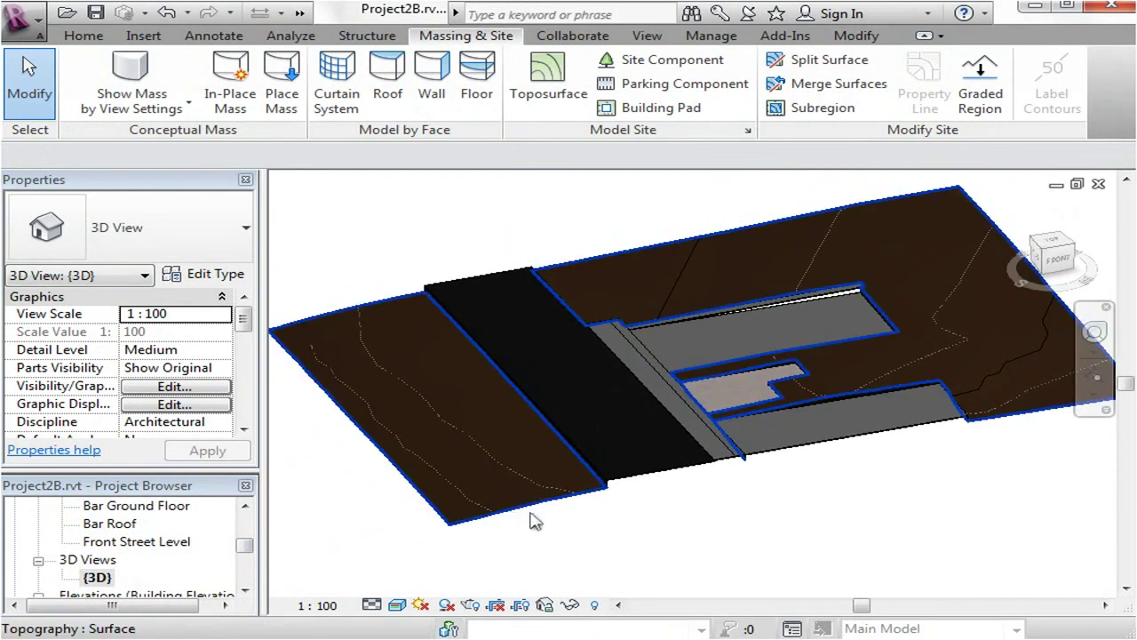
{"action": "scroll", "coordinate": [778, 320], "scroll_direction": "up", "scroll_amount": 1}
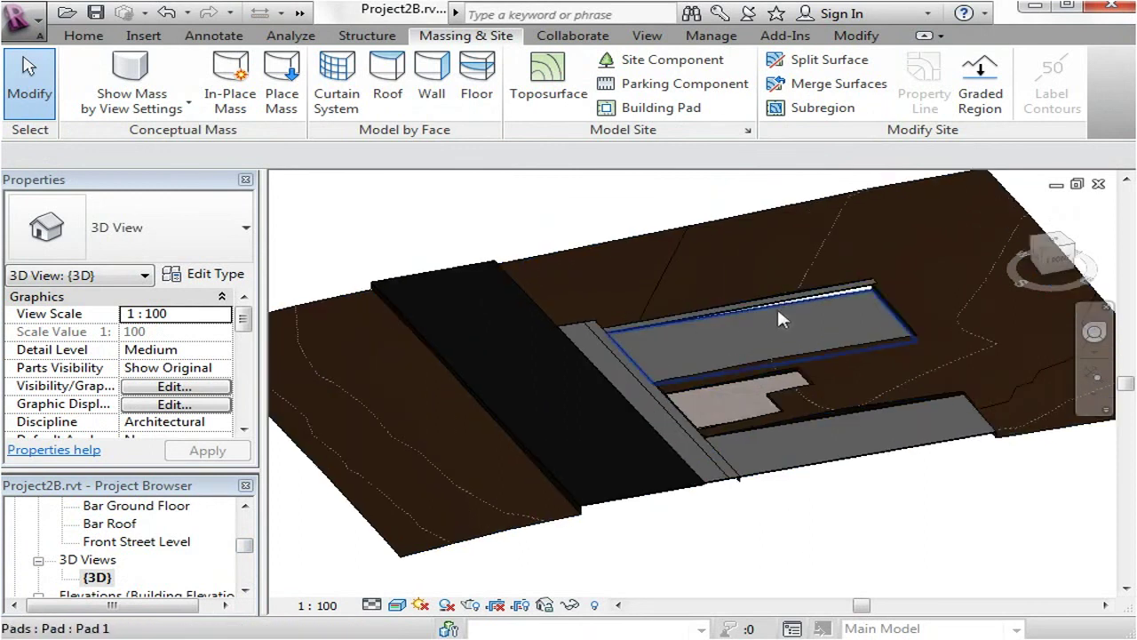
{"action": "scroll", "coordinate": [959, 391], "scroll_direction": "up", "scroll_amount": 2}
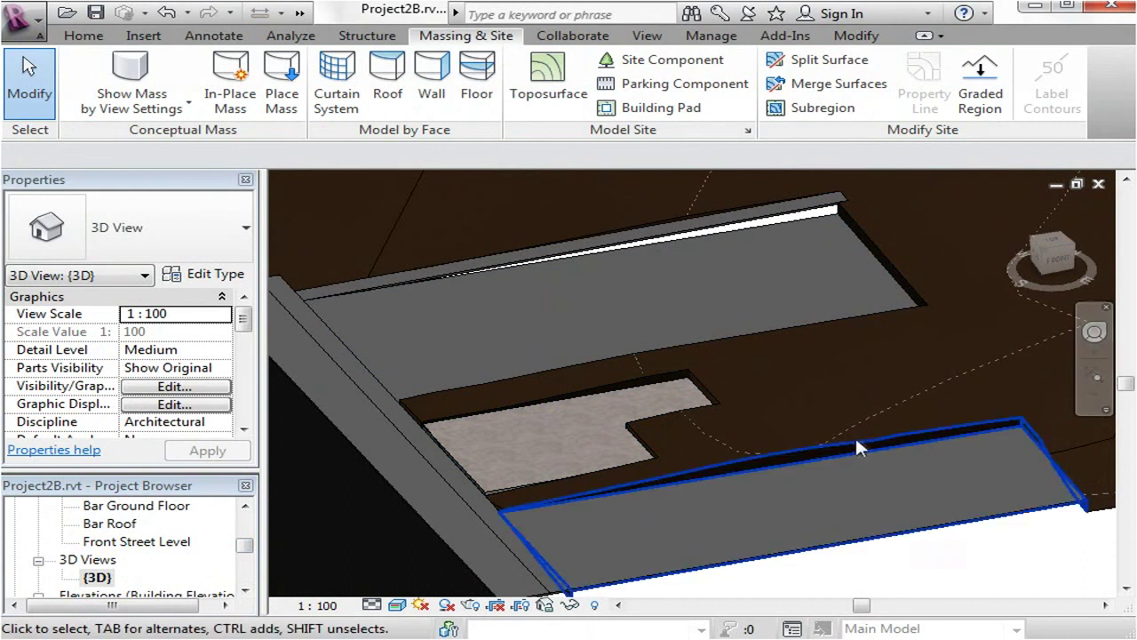
{"action": "scroll", "coordinate": [826, 293], "scroll_direction": "down", "scroll_amount": 2}
{"action": "scroll", "coordinate": [870, 306], "scroll_direction": "down", "scroll_amount": 1}
{"action": "middle_click_drag", "start_coordinate": [928, 520], "coordinate": [986, 558]}
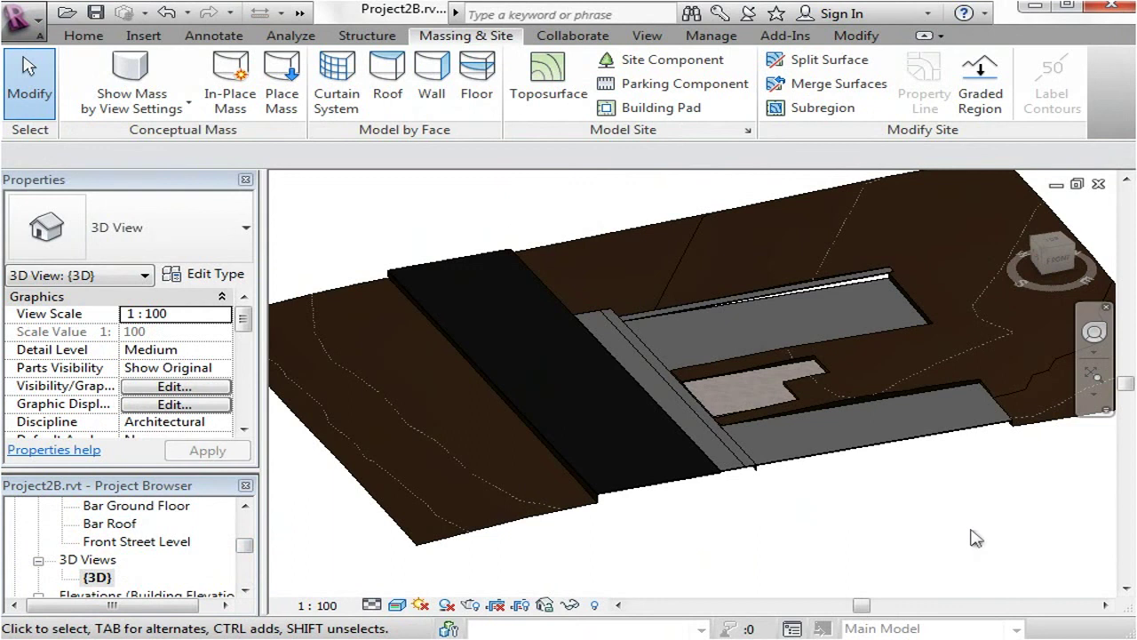